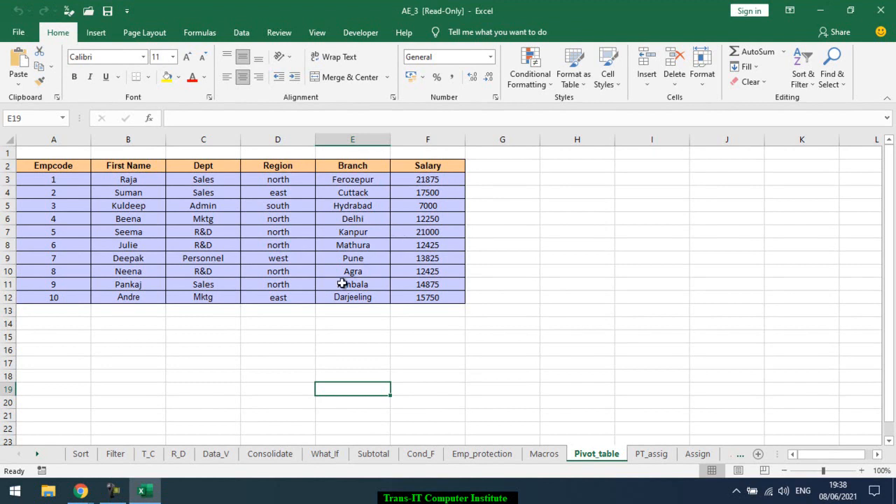
Open the DATA worksheet that contains the full employee list.
scroll(341, 284, "down", 7)
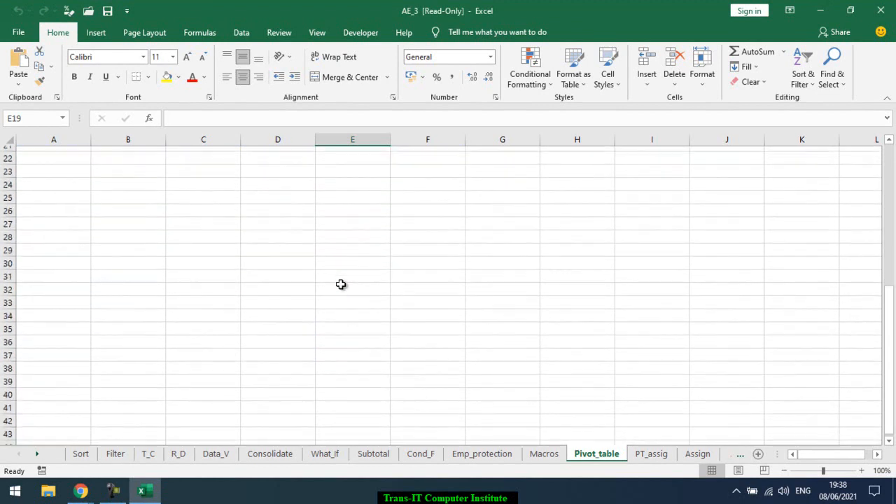
scroll(341, 284, "up", 6)
scroll(341, 284, "up", 1)
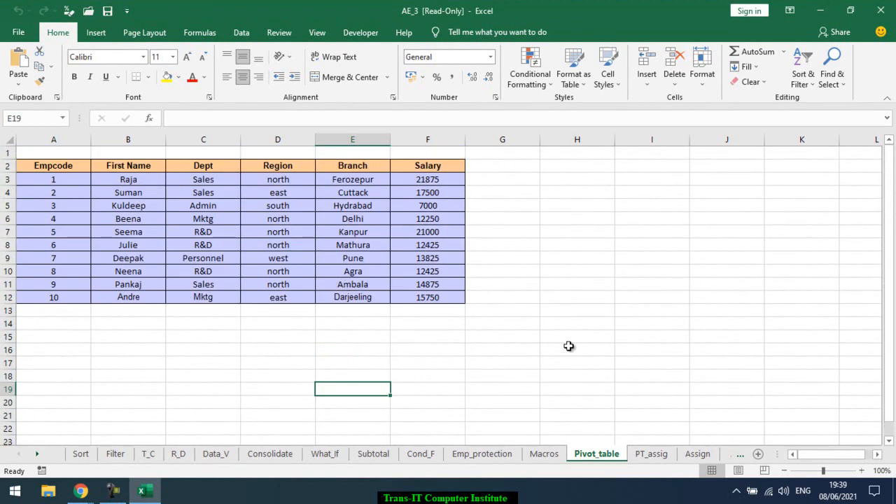
left_click(696, 454)
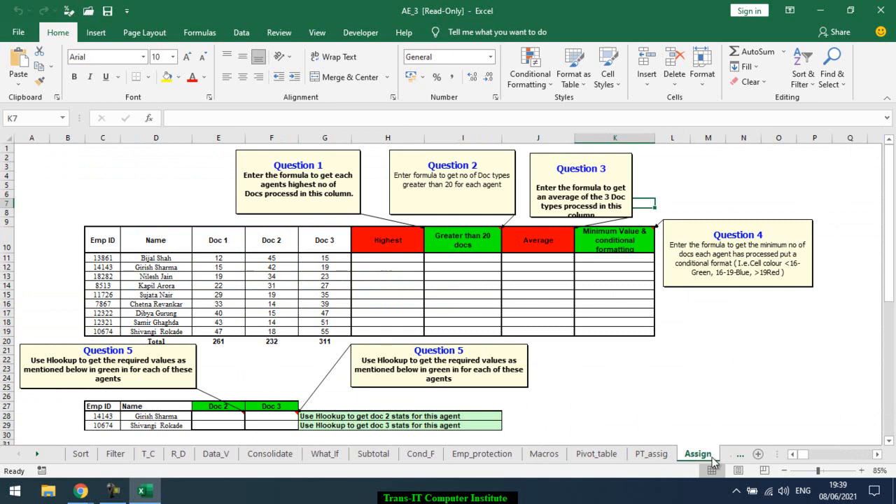
left_click(38, 455)
left_click(38, 456)
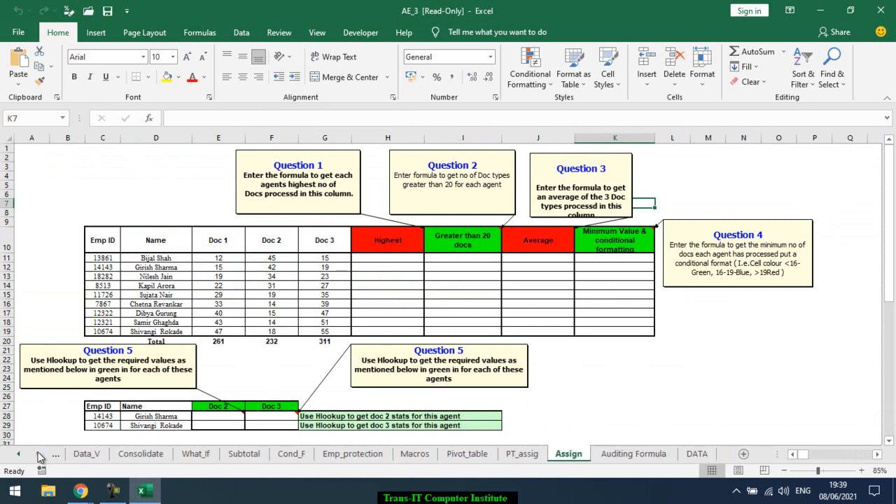
left_click(696, 453)
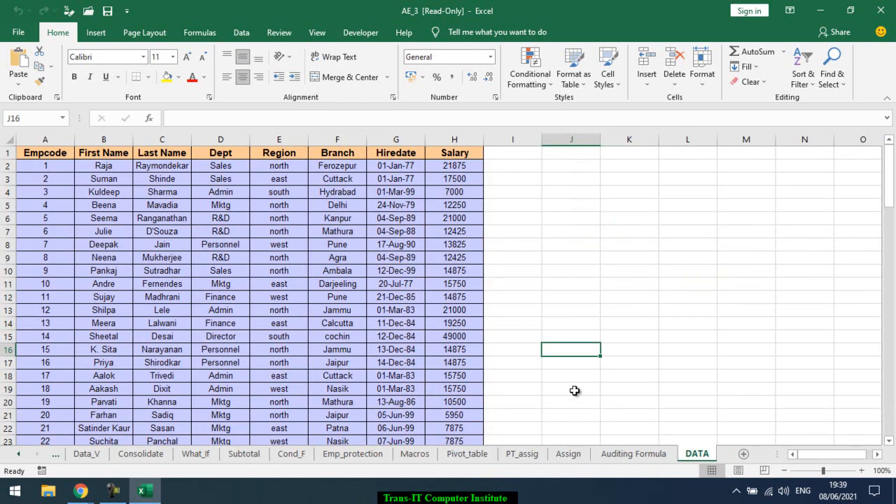
Copy the entire employee list from the DATA sheet into a new blank workbook and autofit its column widths.
left_click(418, 321)
key("ctrl+a")
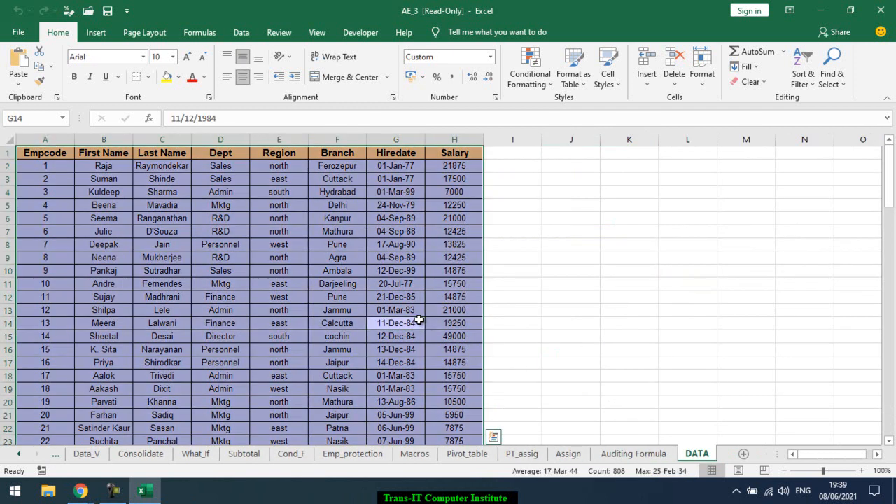
key("ctrl+c")
key("ctrl+n")
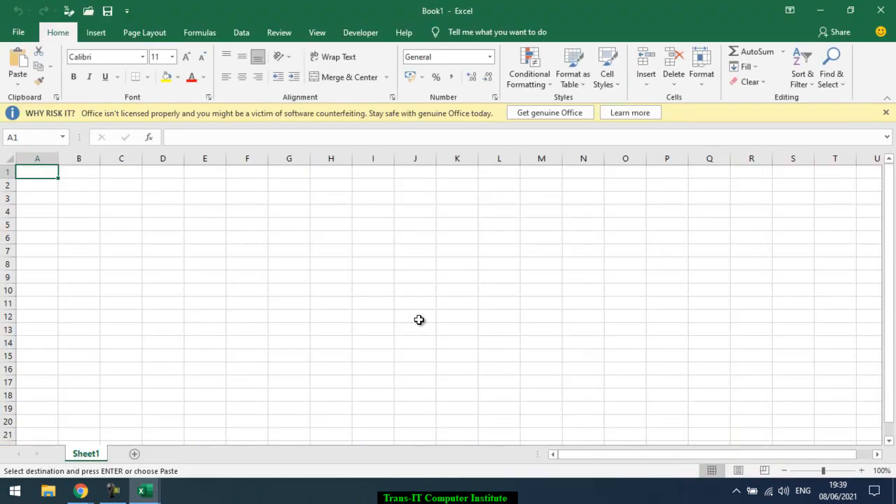
key("ctrl+v")
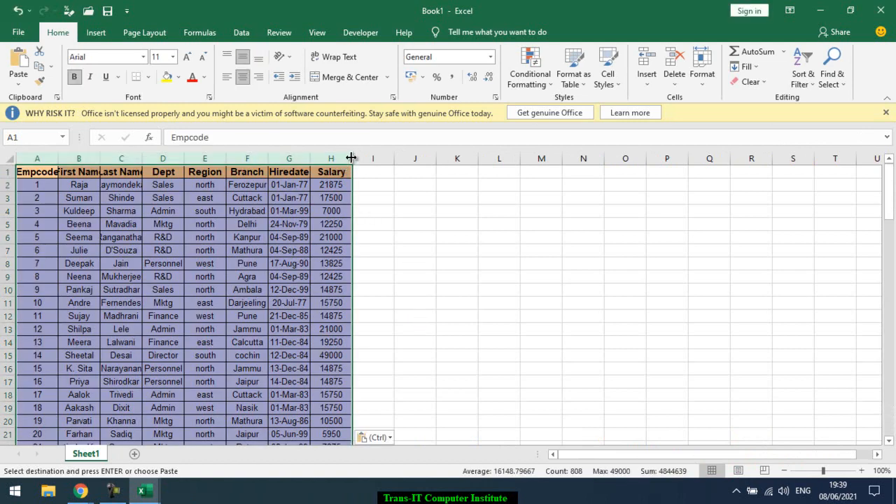
double_click(353, 158)
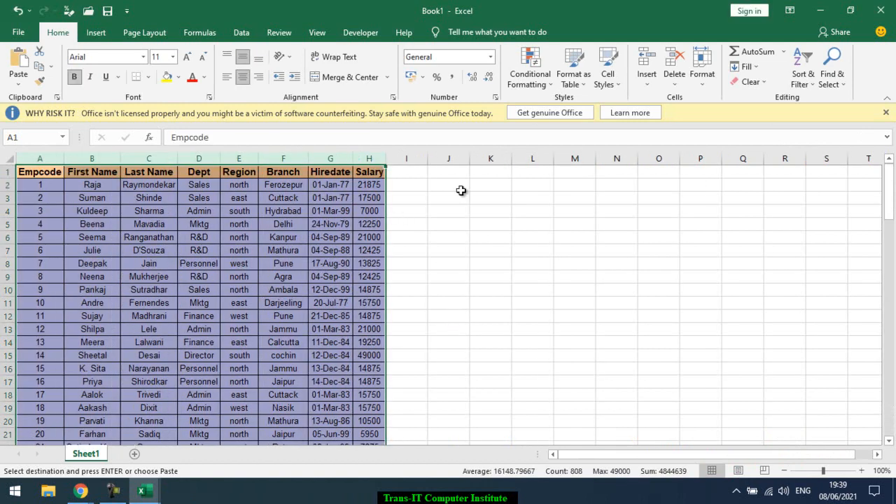
Dismiss the licensing notice and clear all formats from the pasted employee data.
left_click(886, 113)
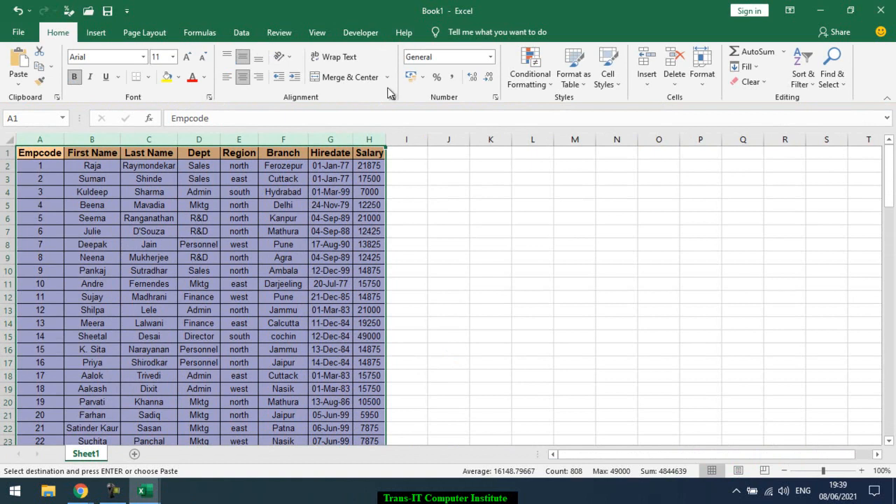
left_click(755, 82)
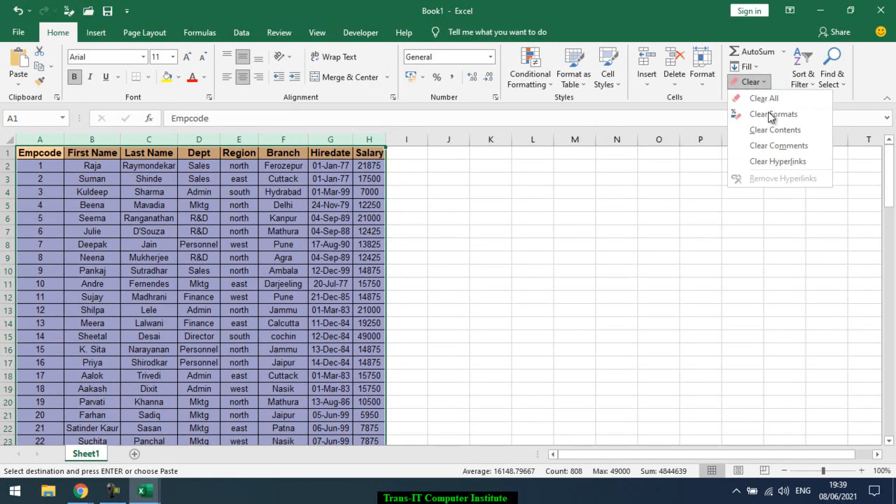
left_click(770, 114)
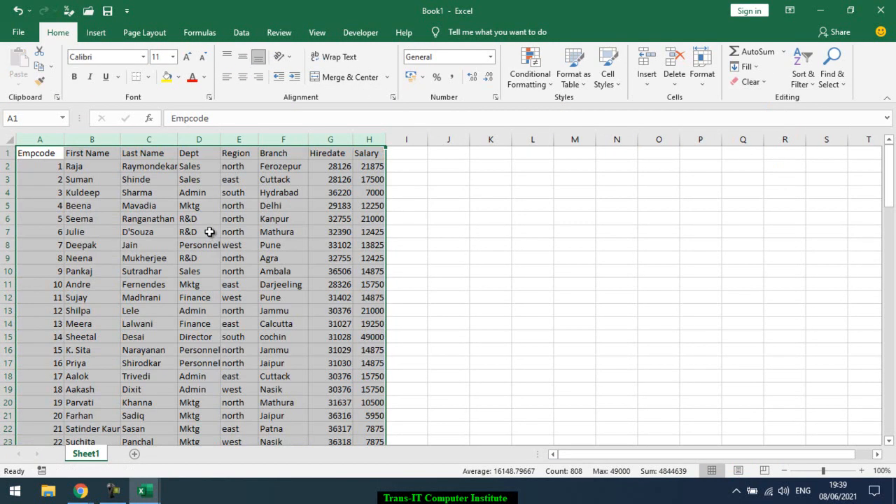
Format the employee data as a table with headers, using the bordered black medium style with grey banded rows.
left_click(574, 88)
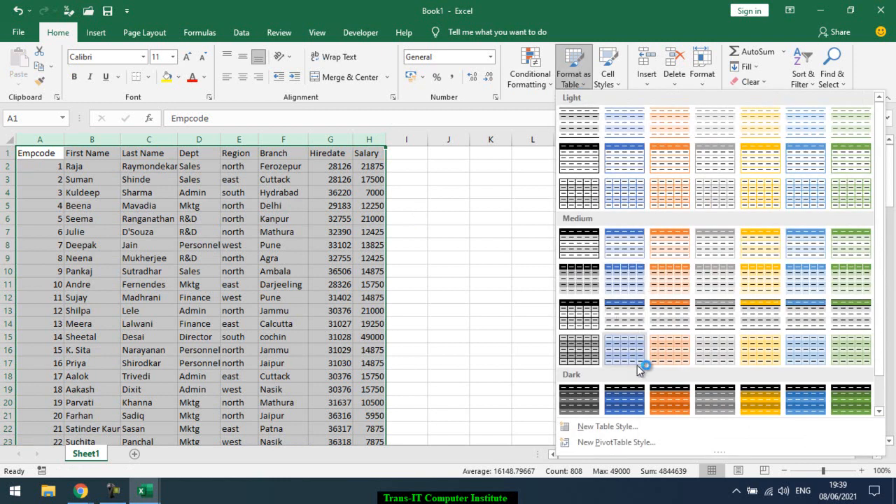
left_click(577, 325)
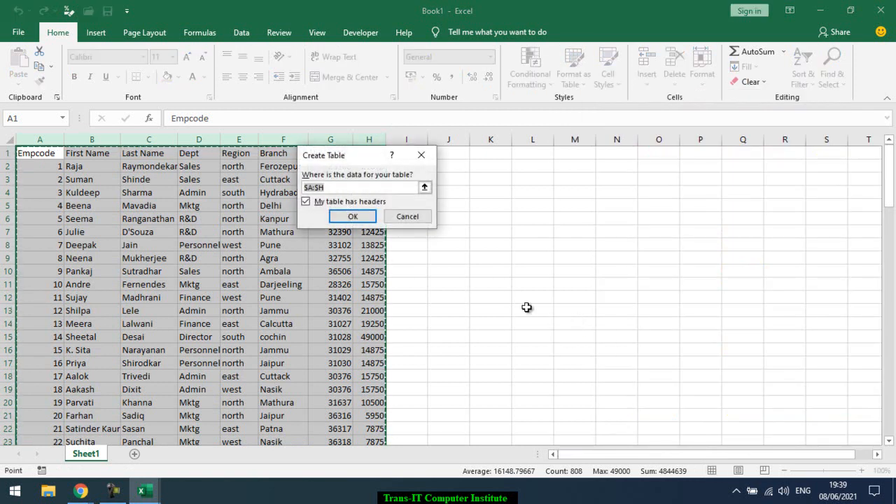
left_click(354, 218)
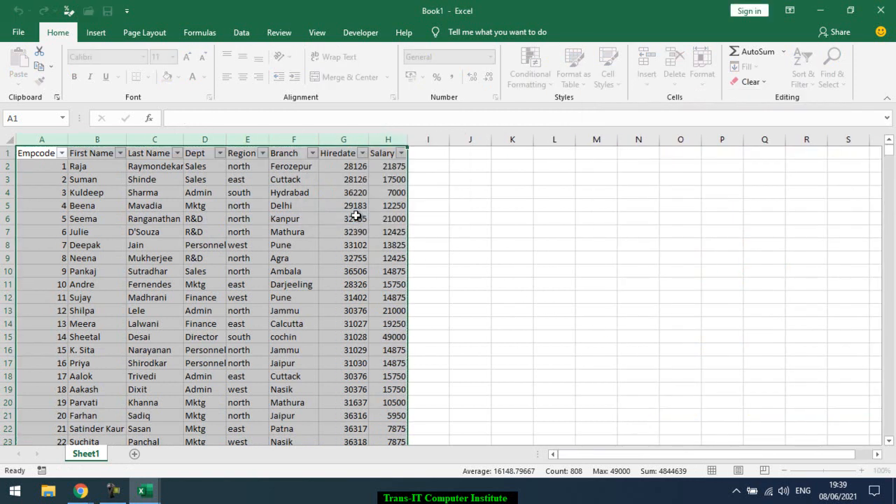
Hide the filter buttons in the employee table's header row.
left_click(260, 207)
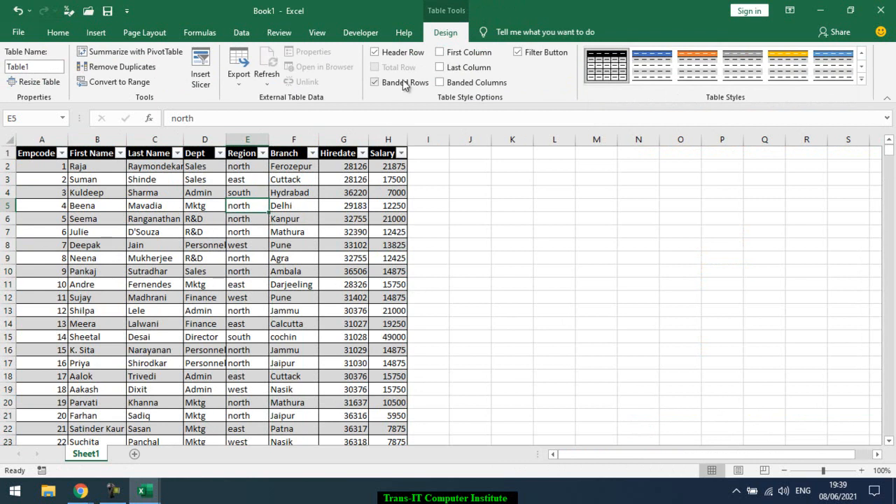
left_click(530, 54)
left_click(511, 229)
left_click(348, 255)
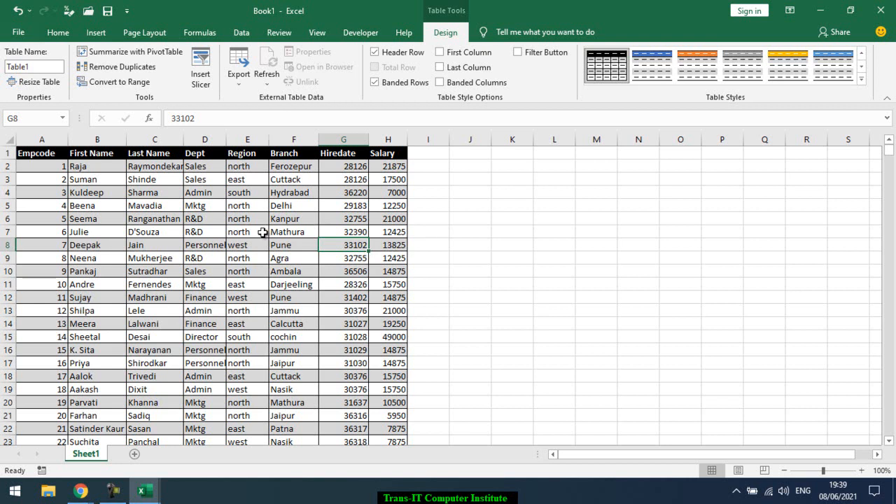
Examine the employee table's name in its design properties.
left_click(447, 33)
left_click(56, 67)
left_click_drag(55, 69, 19, 68)
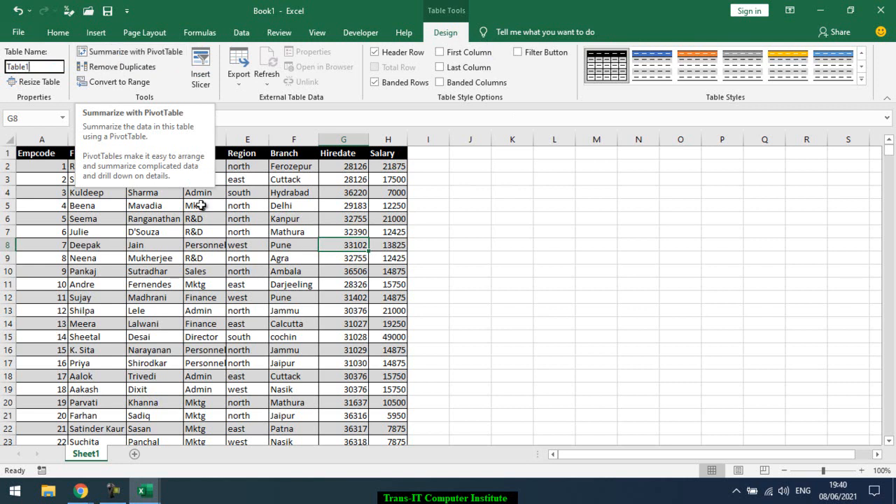
left_click(205, 219)
In the AE_3 workbook, check the source range a PivotTable would use for the DATA sheet, and cancel.
key("alt+Tab")
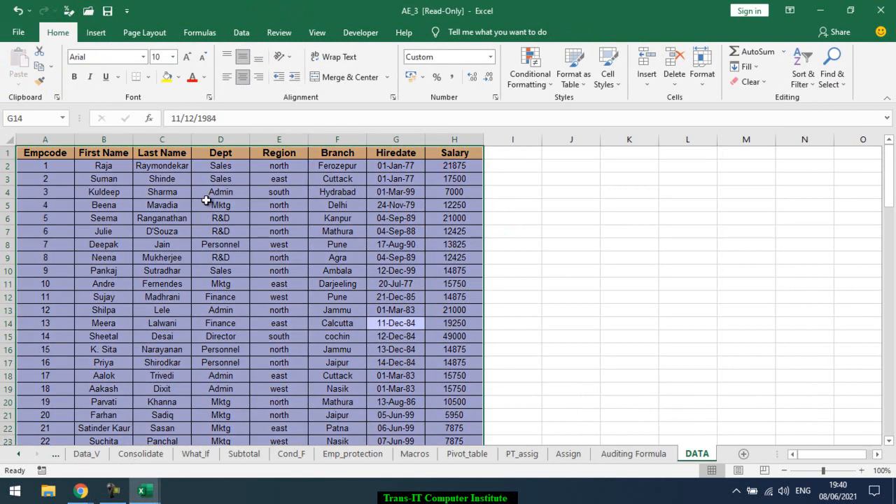
left_click(278, 217)
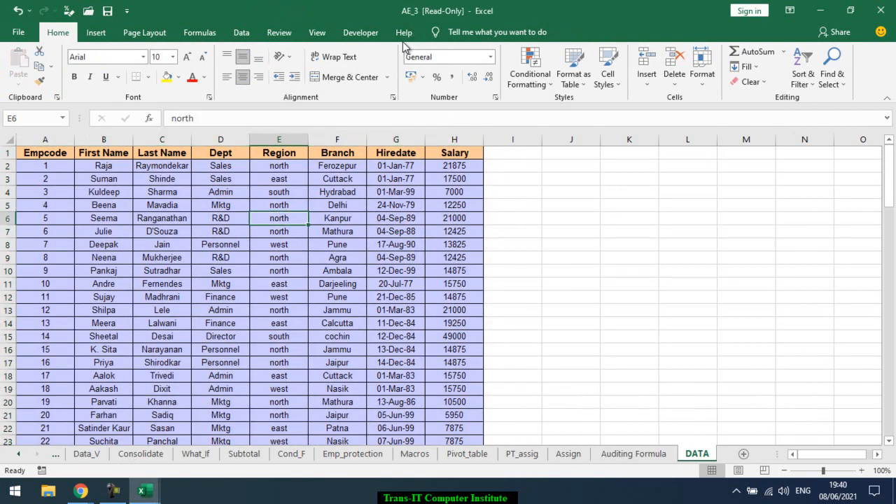
left_click(96, 32)
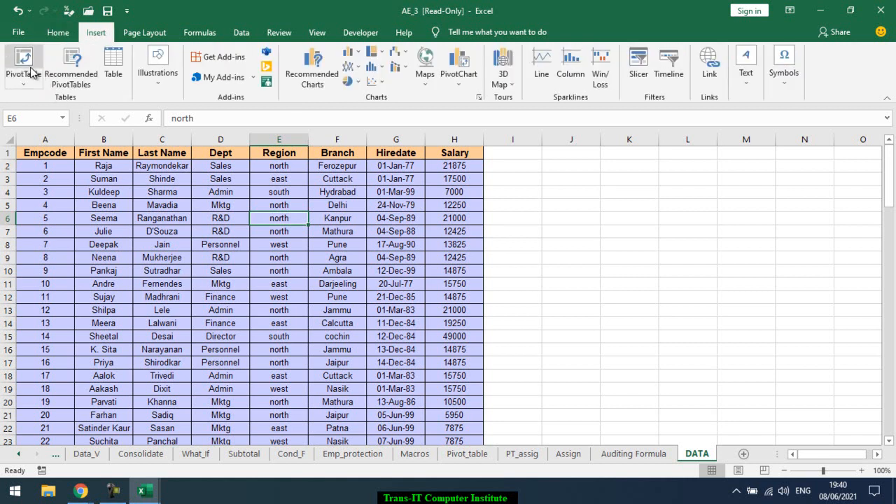
left_click(33, 83)
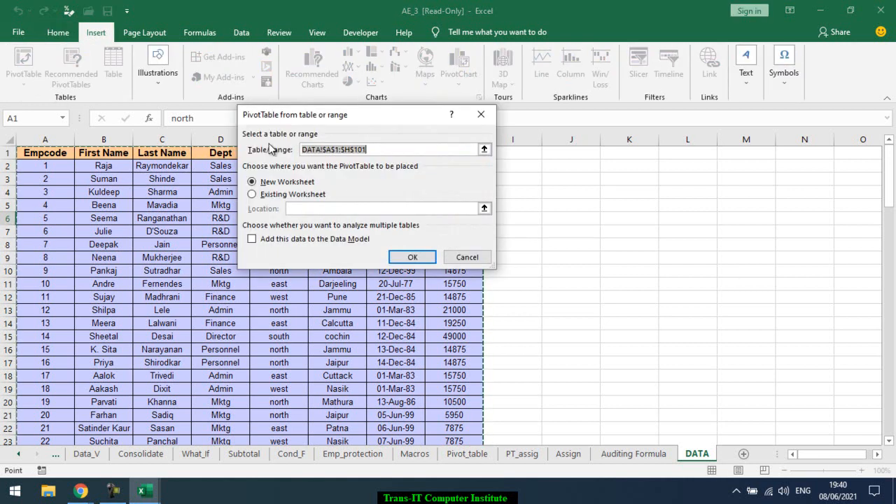
left_click(470, 258)
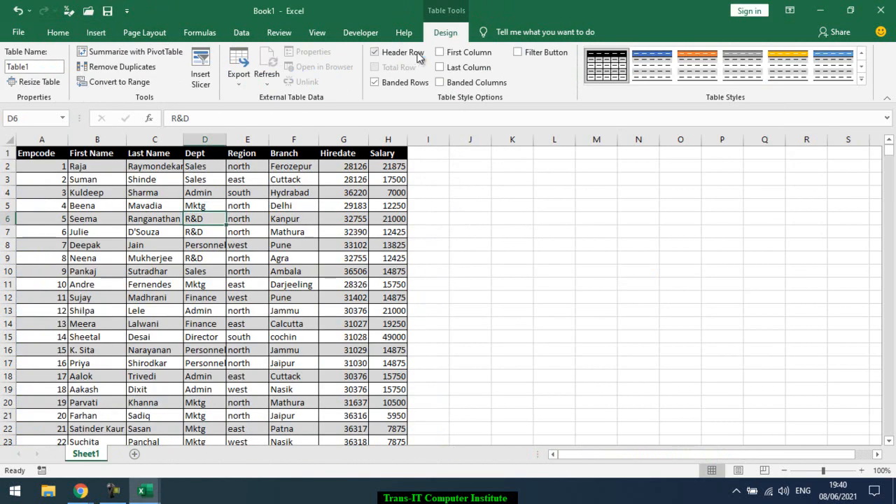
Back in Book1, check the source that Summarize with PivotTable proposes for the formatted table, and cancel.
left_click(132, 55)
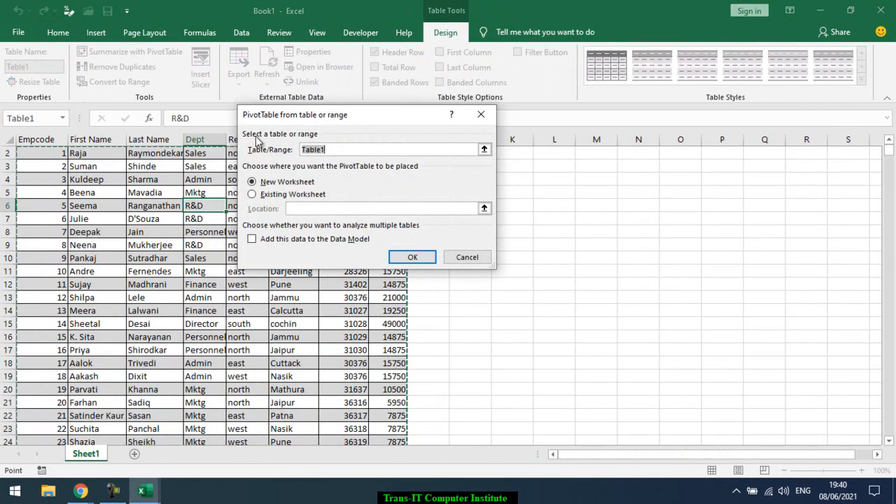
left_click(478, 259)
scroll(341, 230, "up", 1)
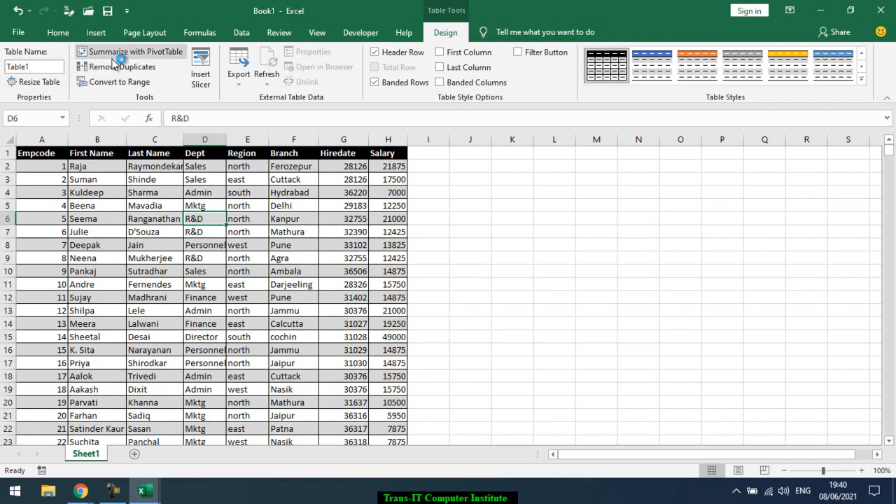
Insert a PivotTable based on Table1, placed on a new worksheet.
left_click(96, 32)
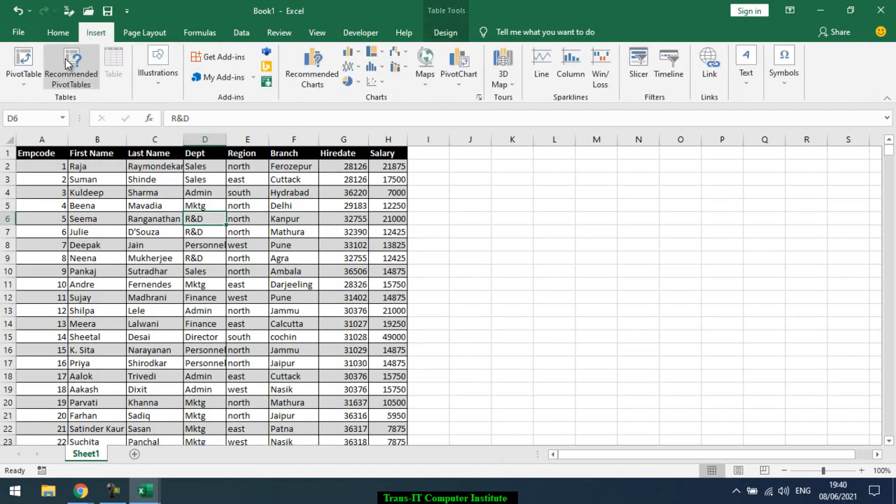
left_click(24, 84)
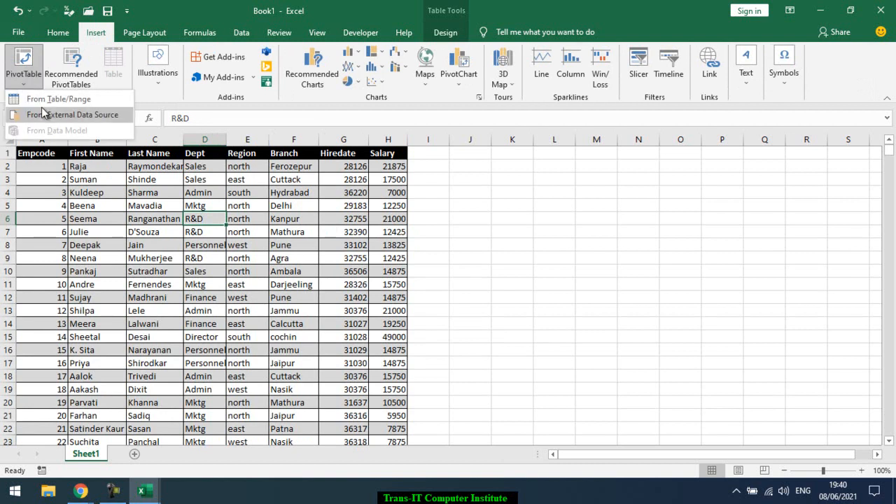
left_click(46, 100)
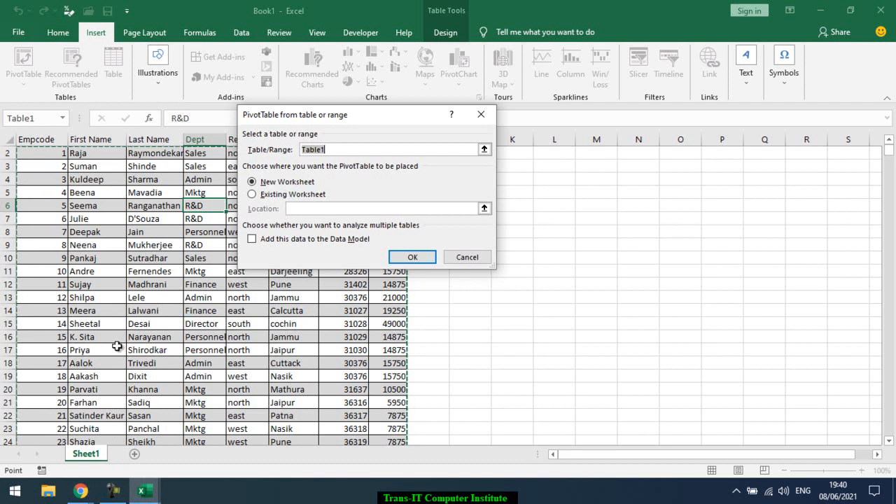
left_click(260, 195)
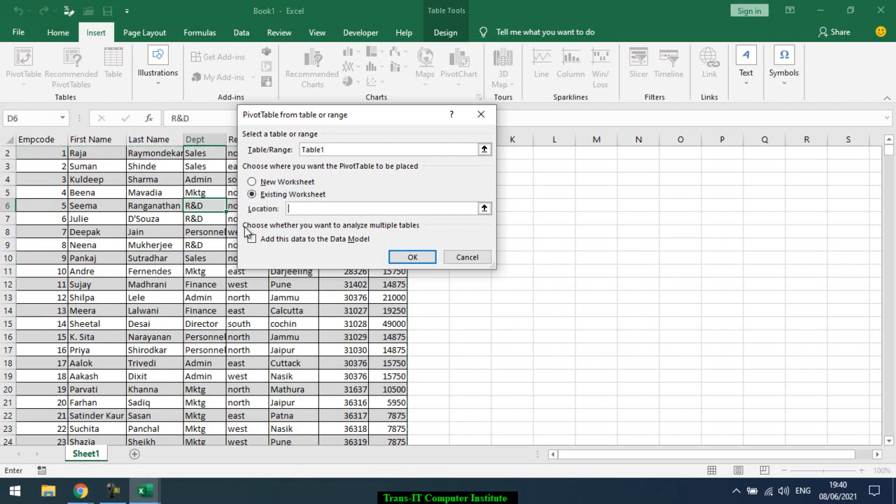
left_click(519, 156)
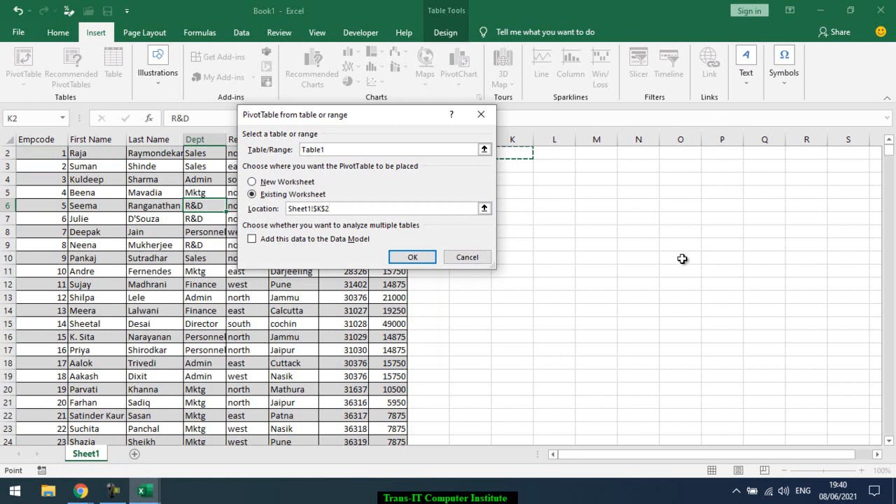
left_click(308, 183)
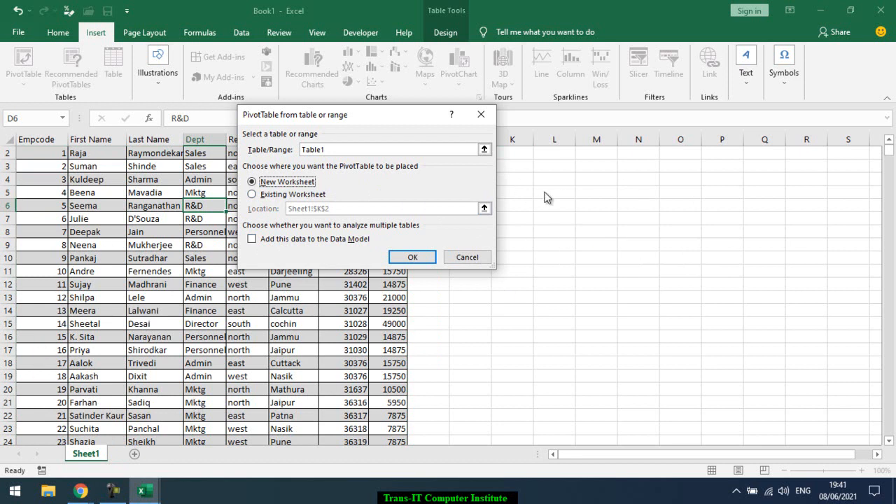
left_click(413, 257)
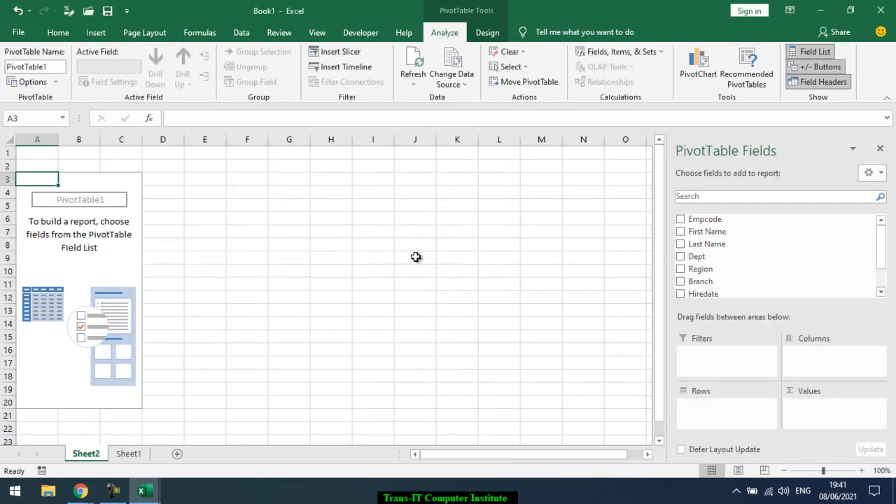
Look over the PivotTable's design and analysis tools and close the PivotTable field list.
left_click(493, 35)
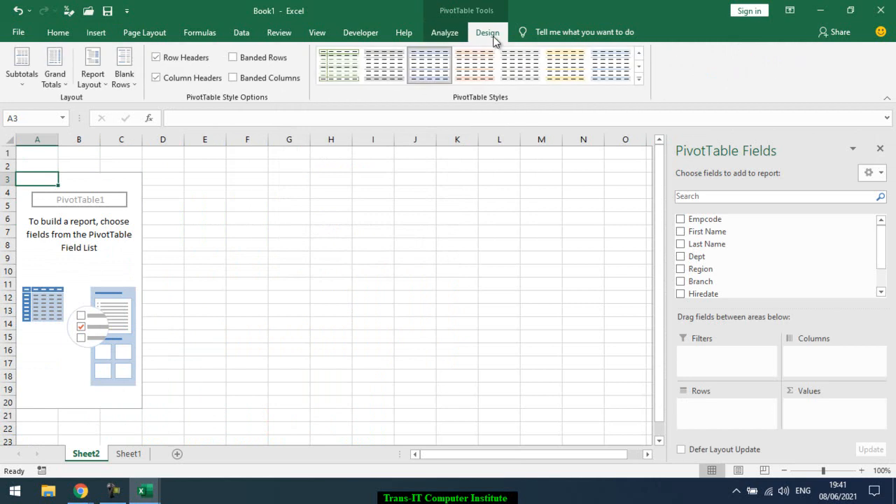
left_click(460, 37)
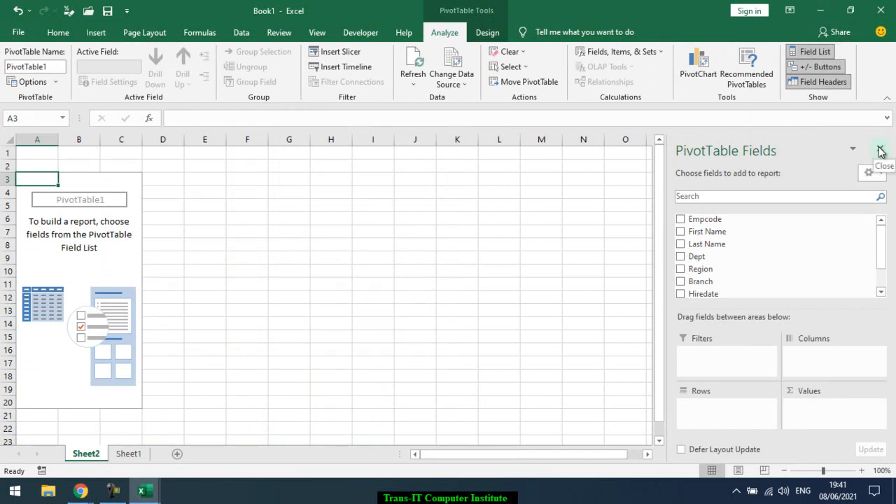
left_click(884, 149)
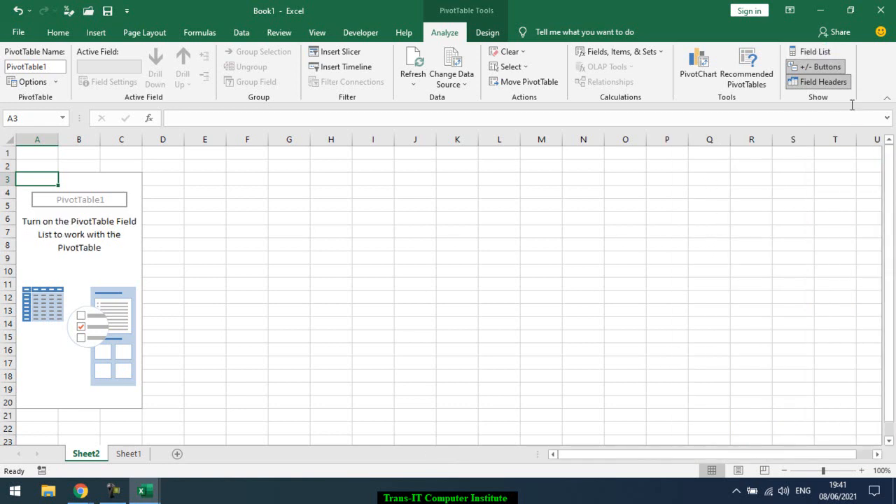
Display the PivotTable field list again and switch the +/- buttons and field headers off and back on.
left_click(821, 59)
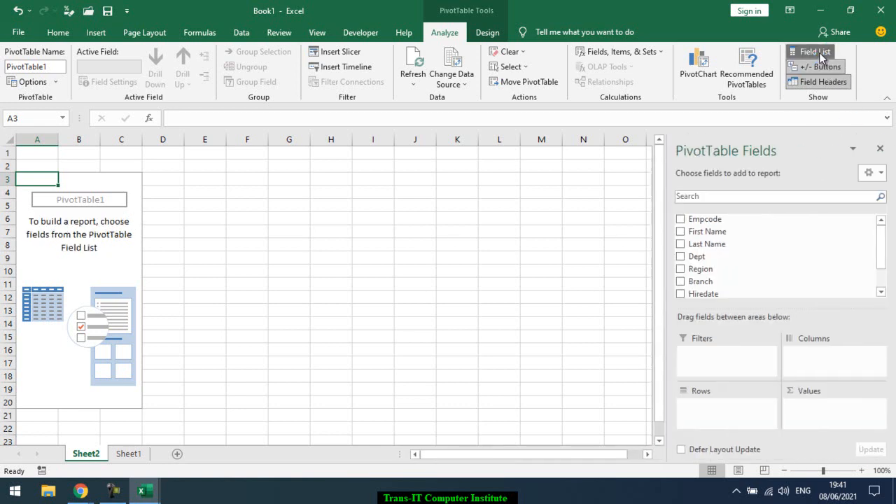
left_click(822, 56)
left_click(822, 56)
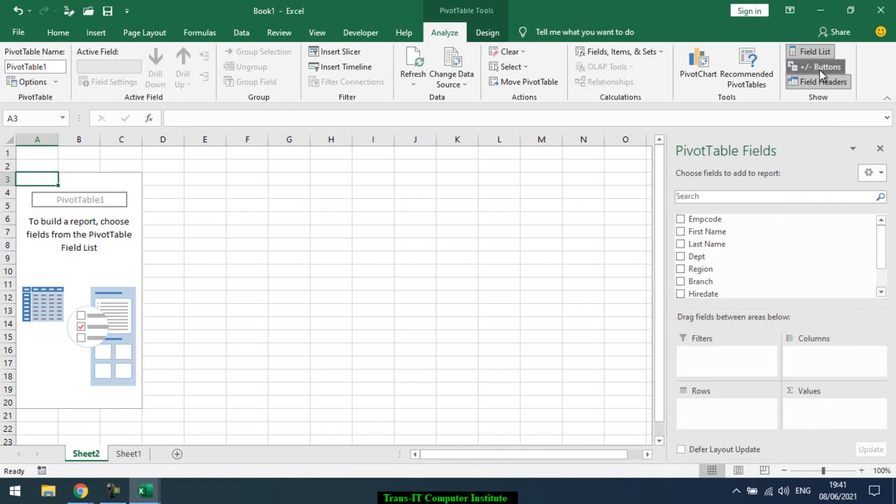
left_click(823, 67)
left_click(823, 67)
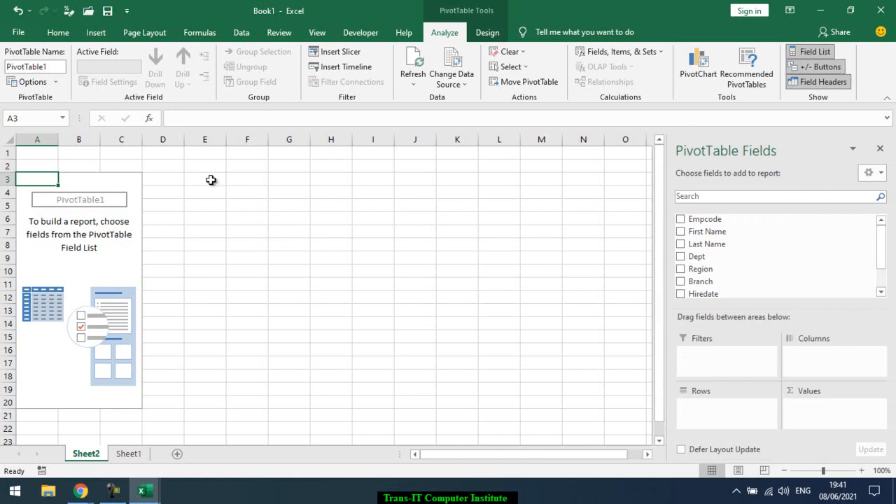
left_click(801, 83)
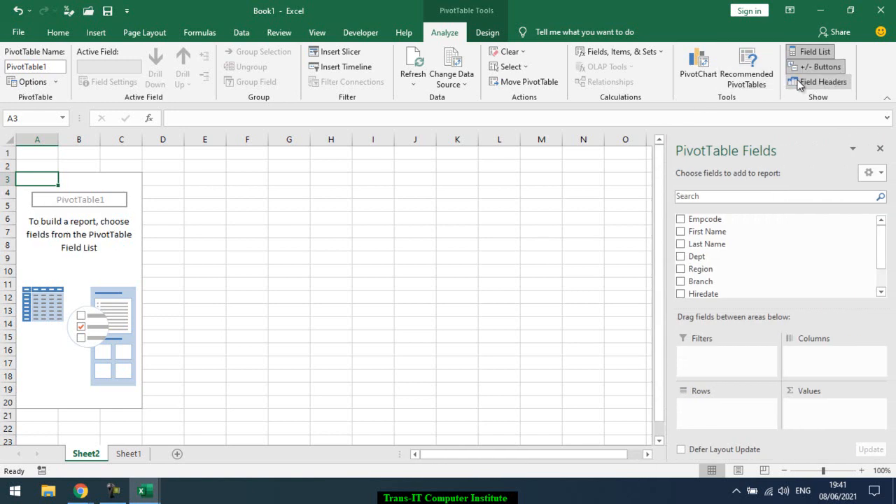
left_click(798, 82)
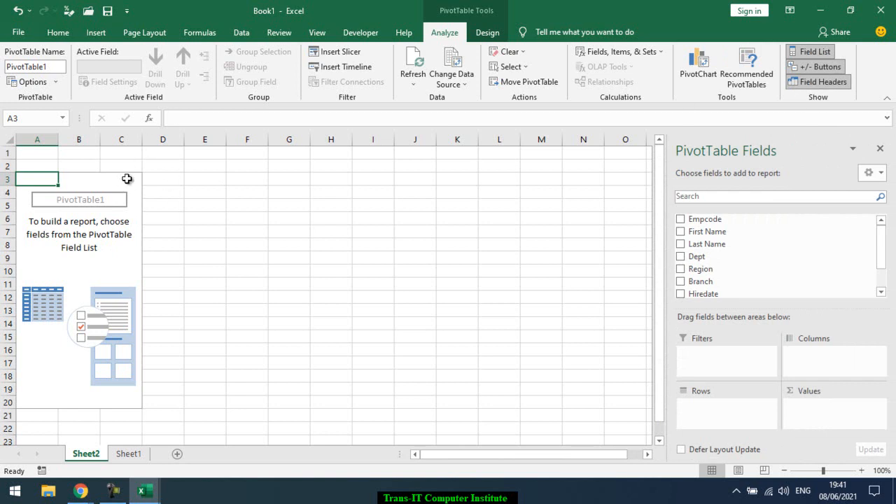
Rename the PivotTable as Data_Report and reselect it to bring back its analysis tools.
double_click(56, 67)
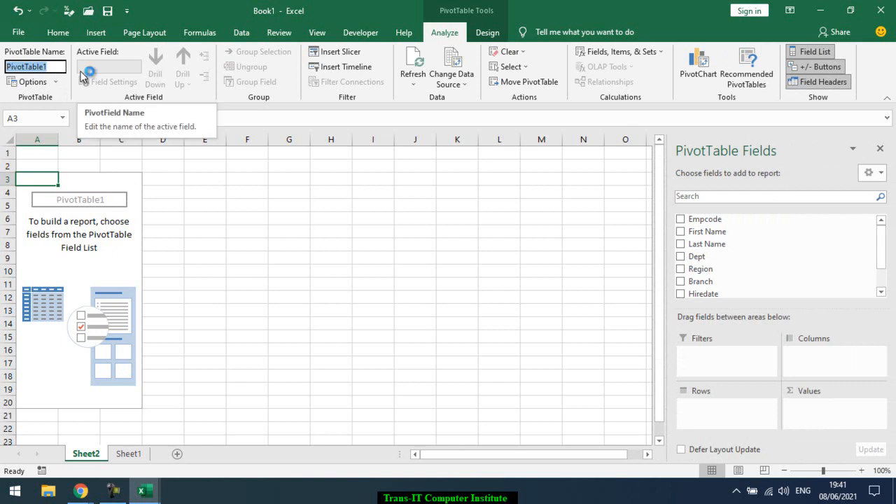
type("Data_Report")
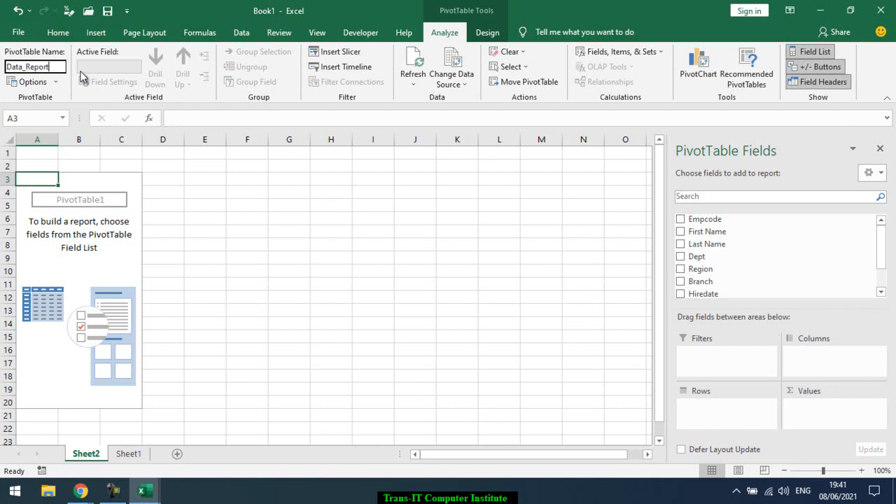
left_click(194, 243)
left_click(43, 215)
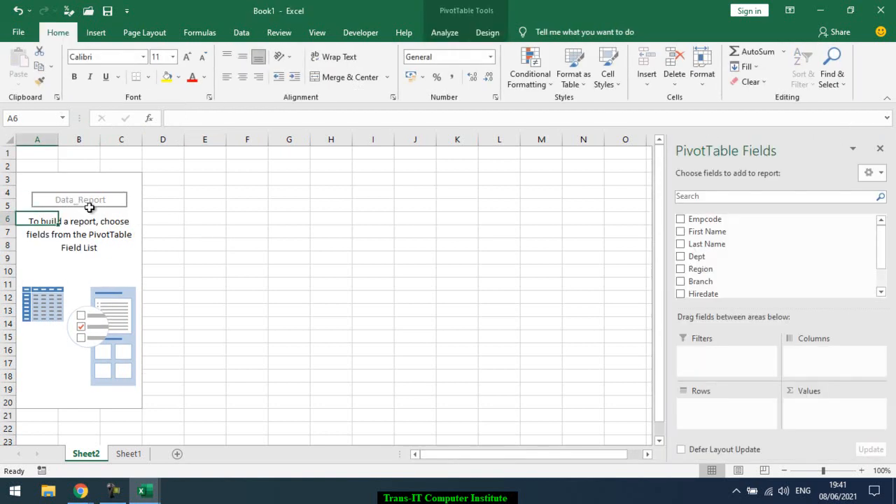
left_click(446, 35)
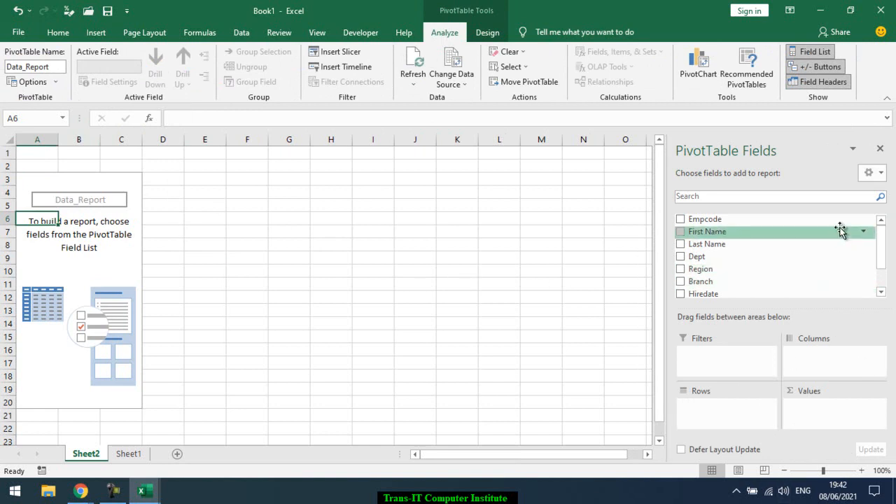
Try the field list layouts Fields Section Only, Areas Section Only (2 by 2) and Fields Section and Areas Section Side-By-Side.
left_click(855, 150)
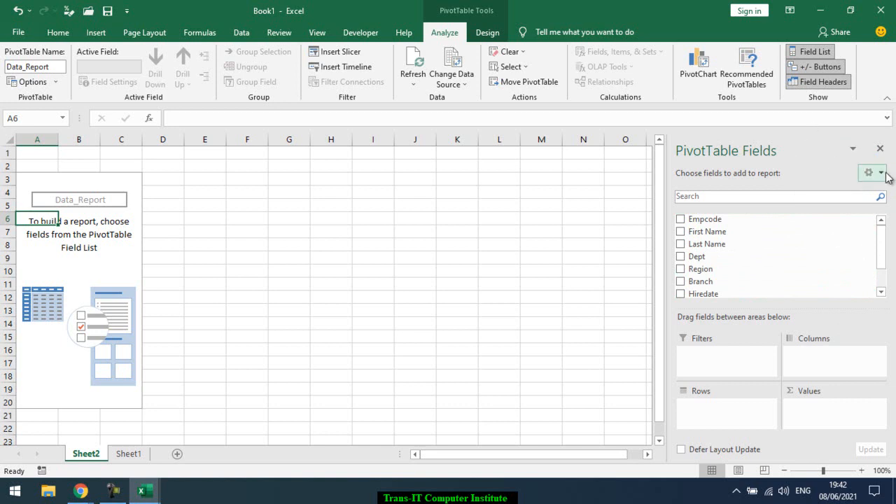
left_click(876, 173)
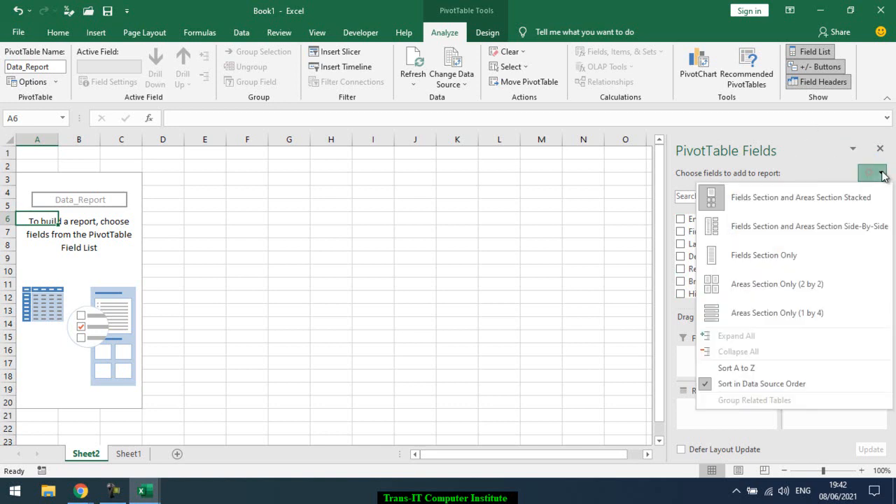
left_click(765, 255)
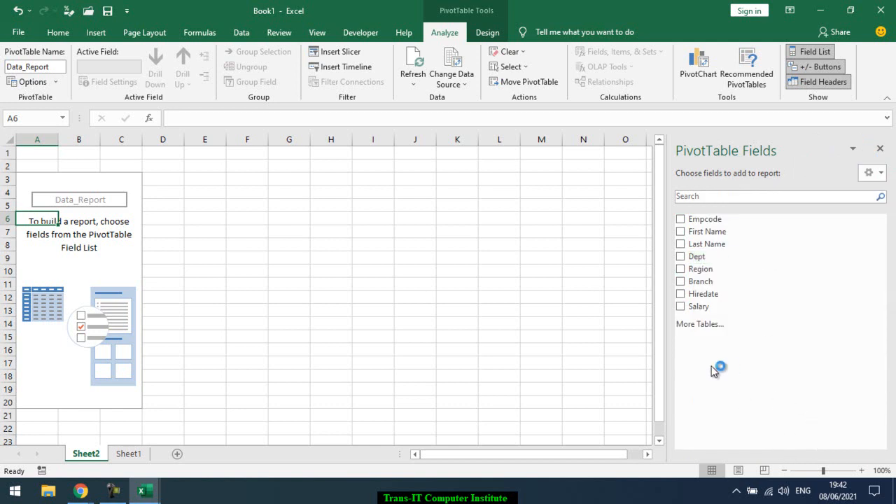
left_click(714, 326)
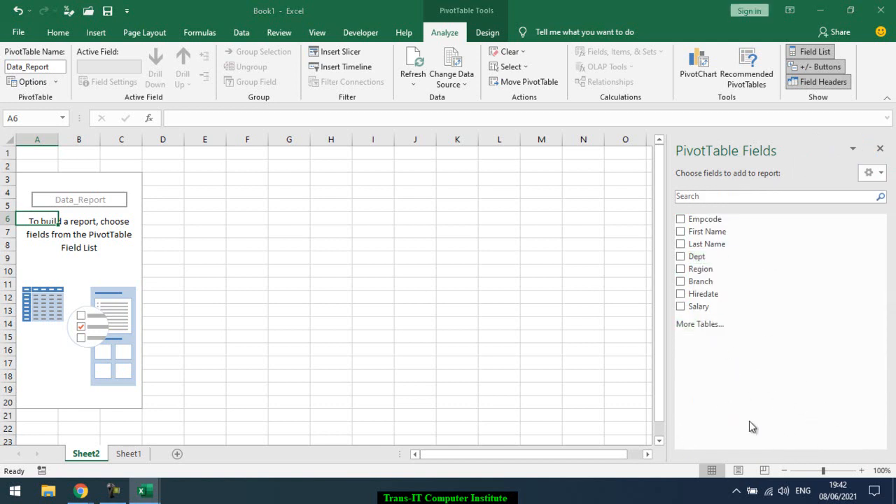
left_click(498, 136)
left_click(880, 174)
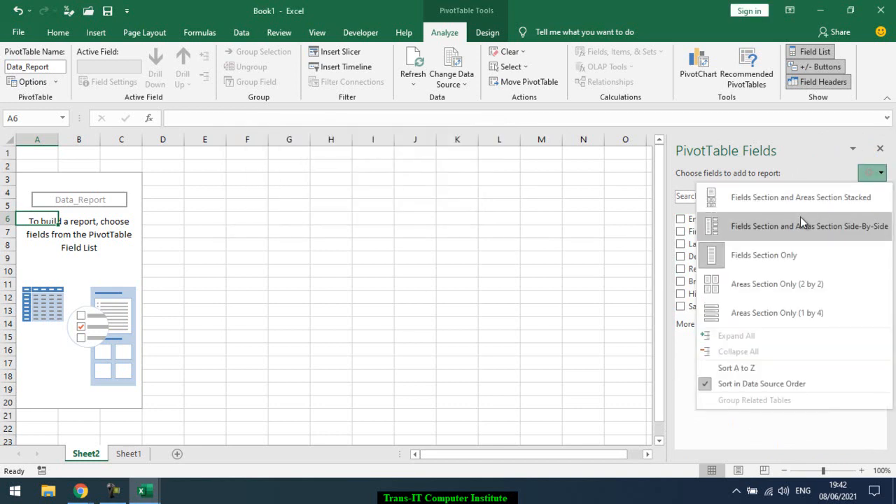
left_click(782, 293)
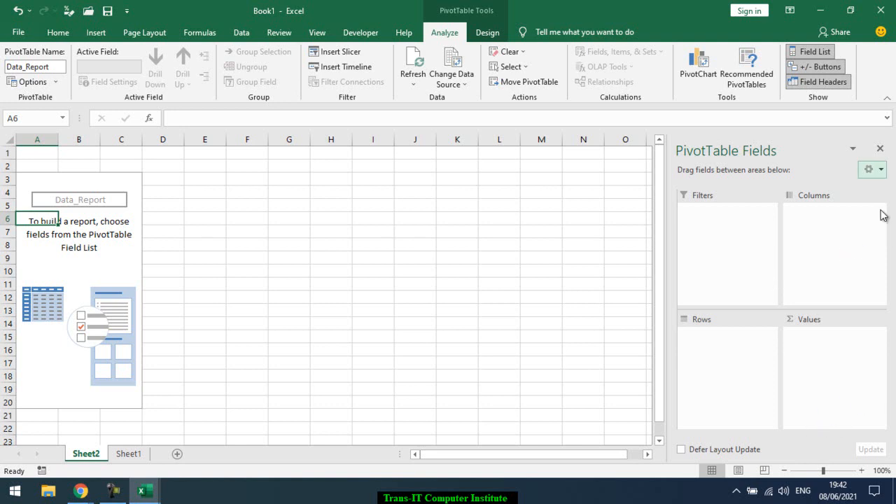
left_click(875, 171)
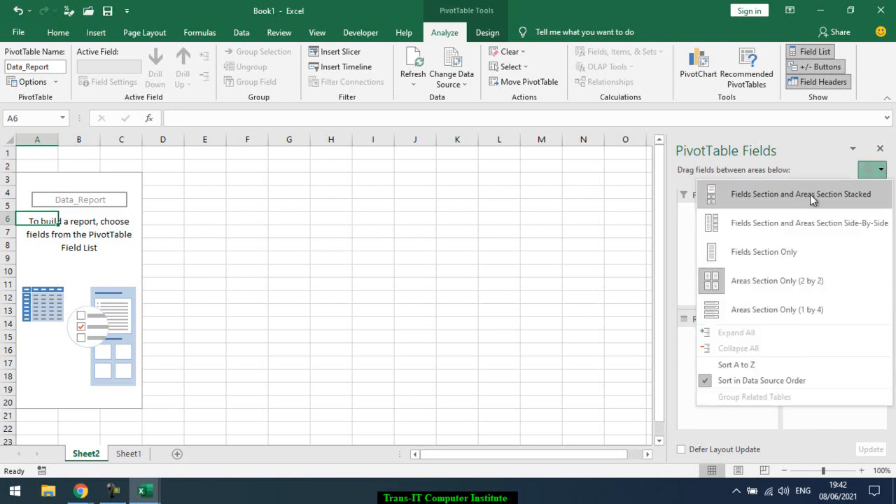
left_click(800, 222)
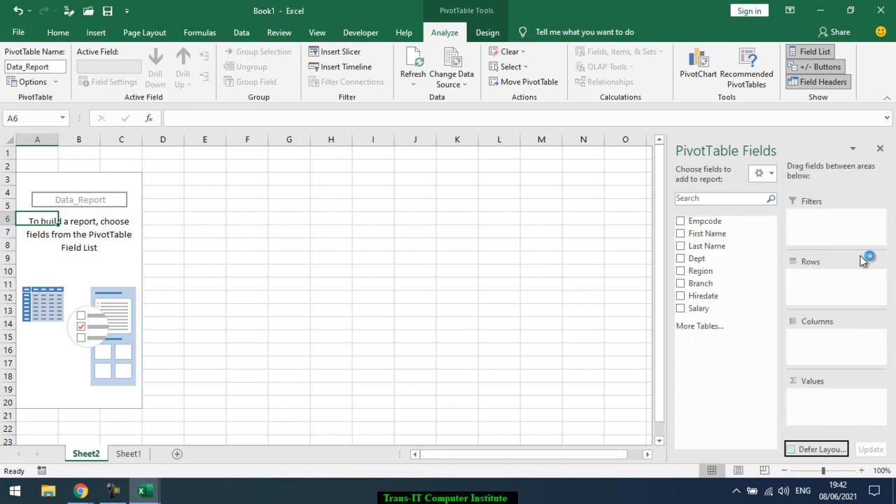
Set the field list layout to Fields Section and Areas Section Stacked and collapse the ribbon.
left_click(853, 150)
left_click(792, 148)
left_click(771, 173)
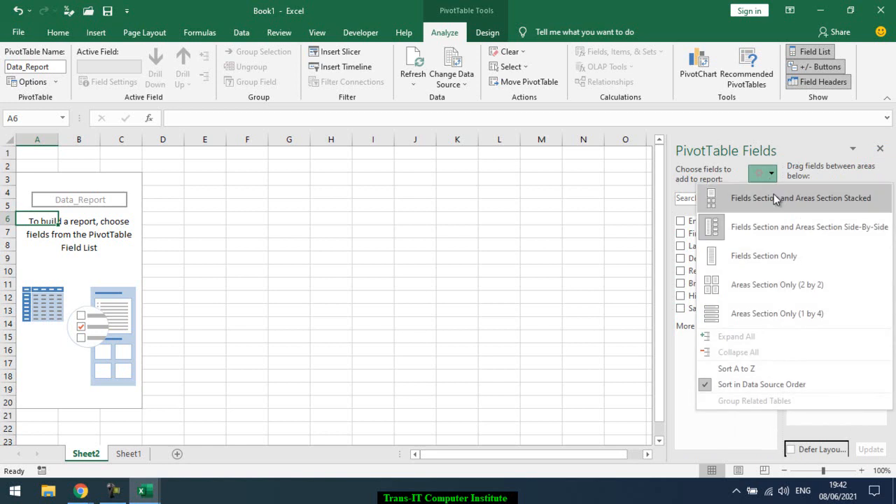
left_click(788, 199)
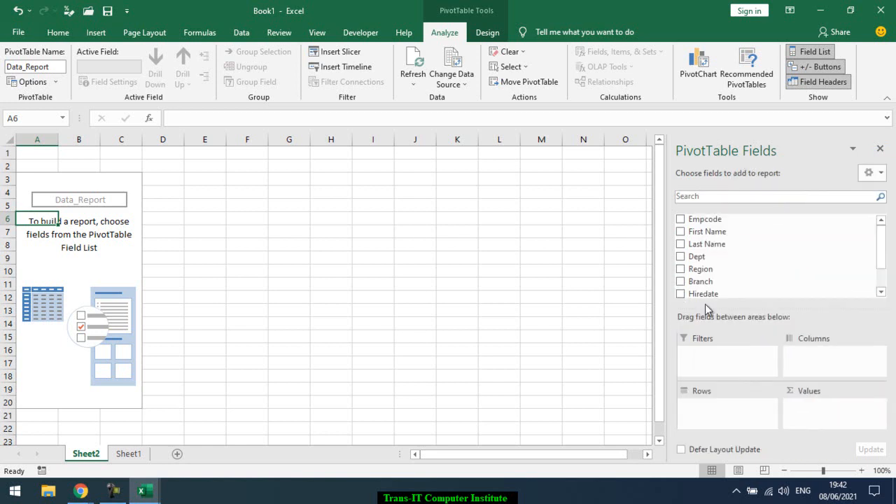
right_click(368, 37)
left_click(400, 60)
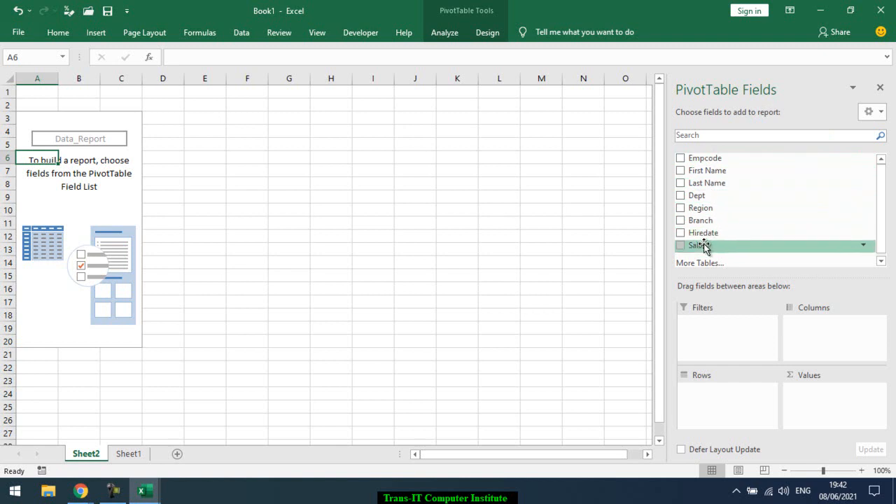
Review the source table on Sheet1, and add the Salary field to the Values area of the Sheet2 PivotTable.
left_click(139, 455)
scroll(60, 96, "up", 1)
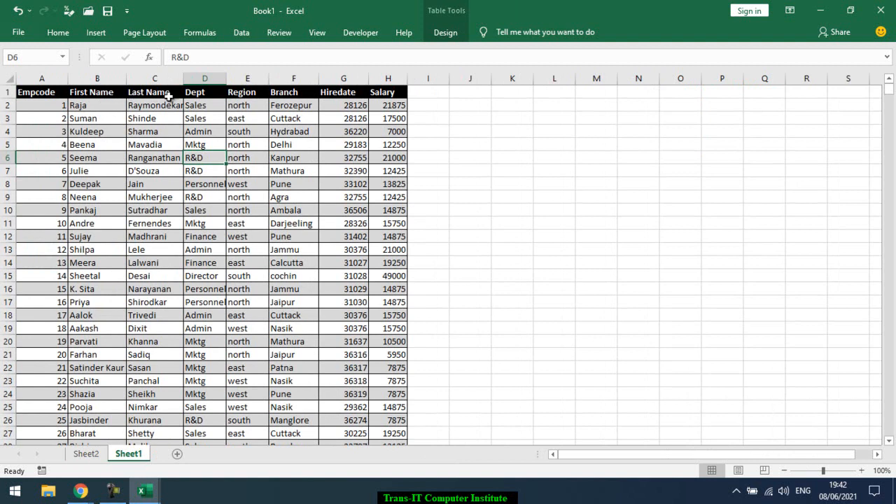
left_click(86, 453)
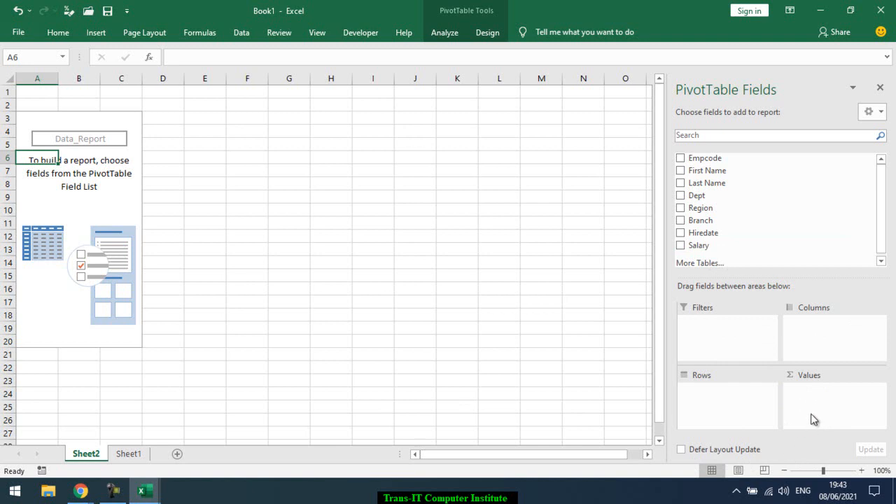
mouse_move(115, 490)
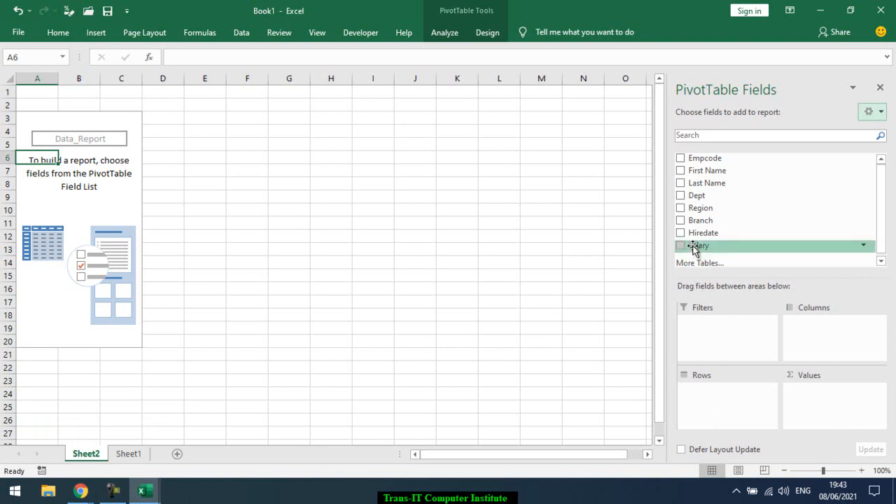
left_click_drag(694, 247, 803, 397)
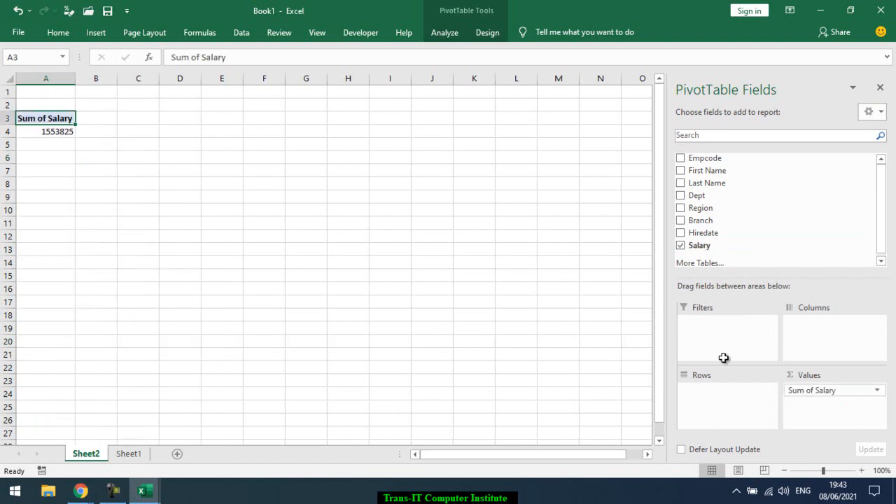
Format the Sum of Salary cells A3:A4 as Number with the 1000 separator and 0 decimal places.
left_click(36, 131)
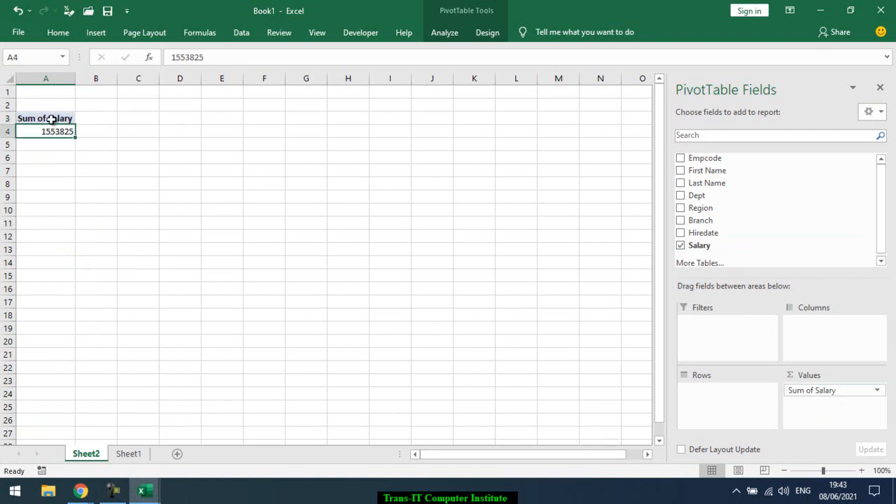
left_click(51, 119, "shift")
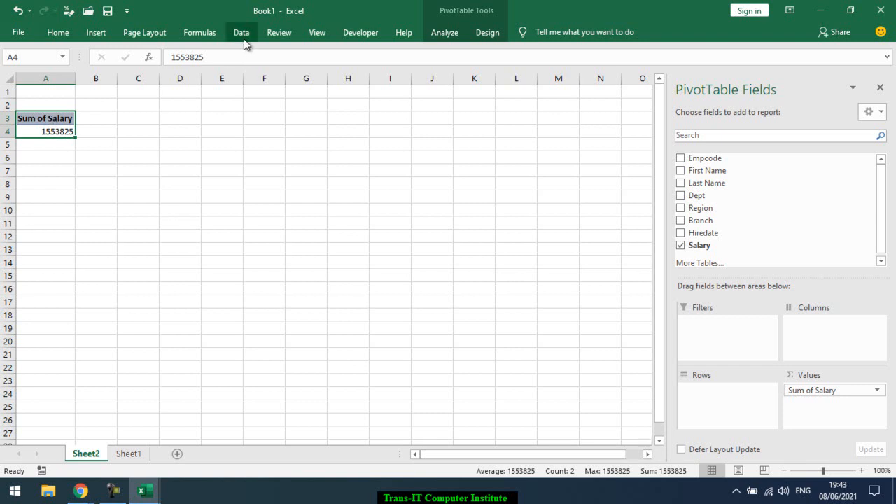
left_click(60, 32)
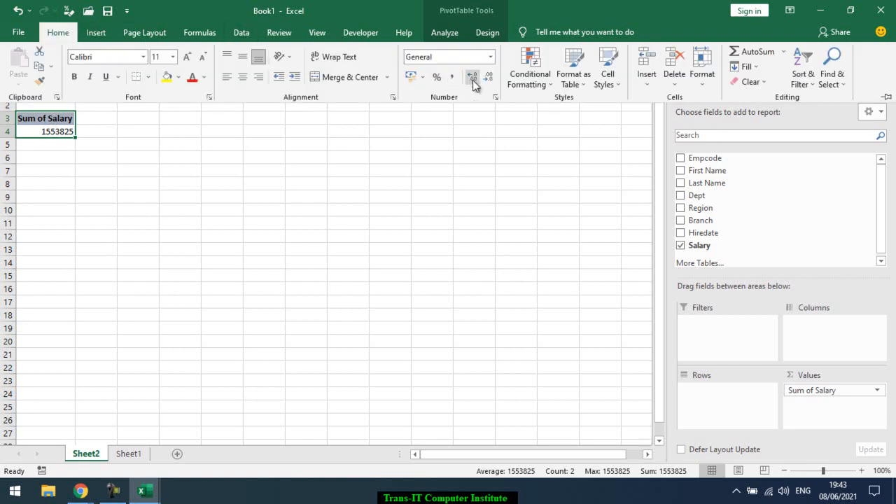
left_click(496, 98)
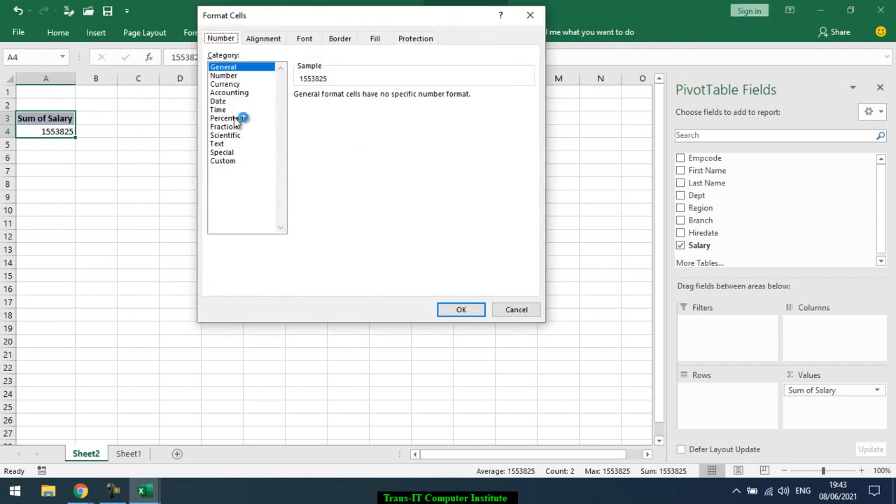
left_click(231, 77)
left_click(299, 111)
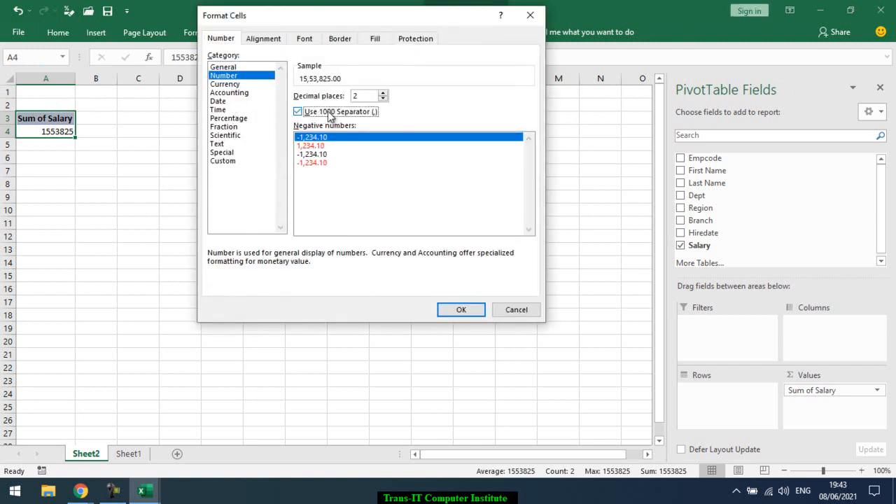
left_click(383, 98)
left_click(387, 99)
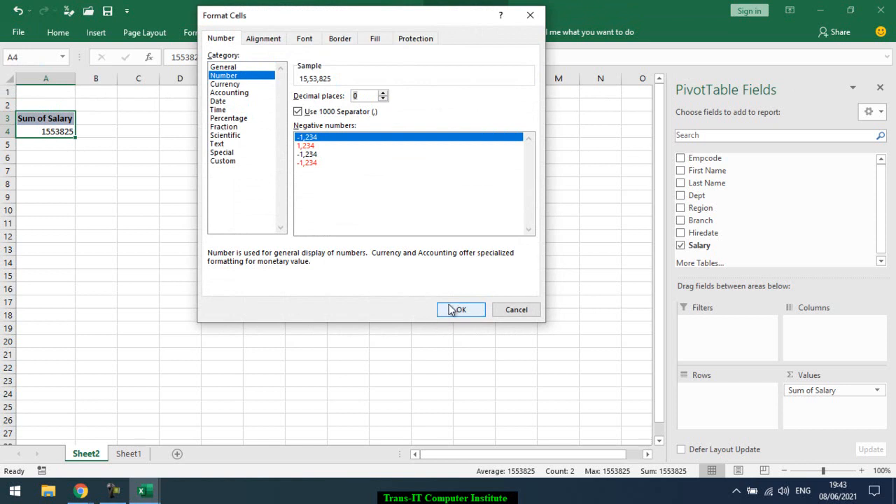
left_click(444, 313)
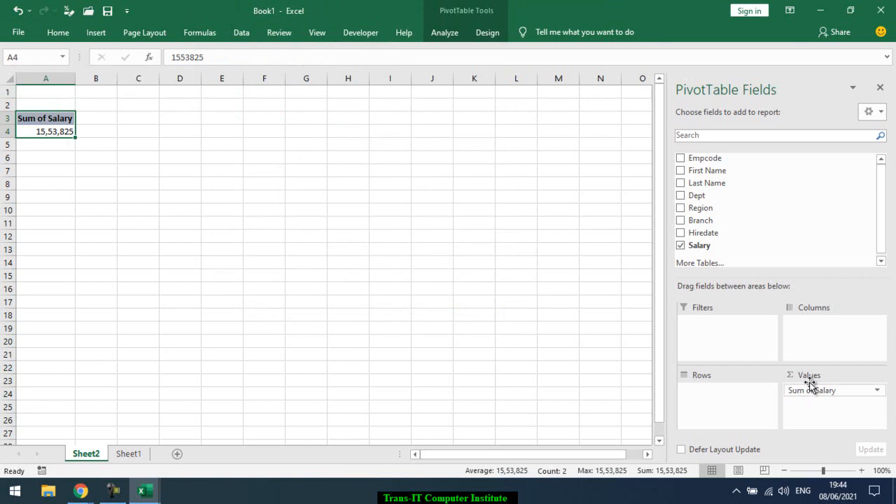
Try the Count and Average calculations in the Salary value field settings, and keep Sum as the summary function.
left_click(878, 391)
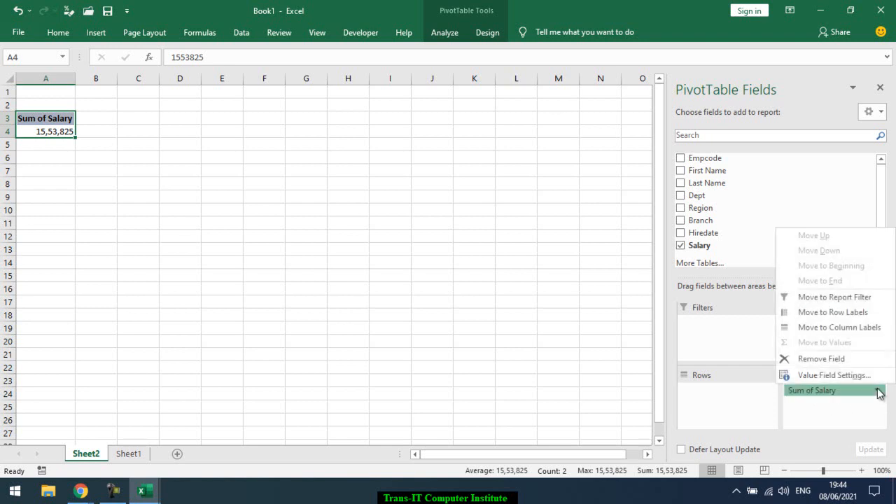
left_click(836, 376)
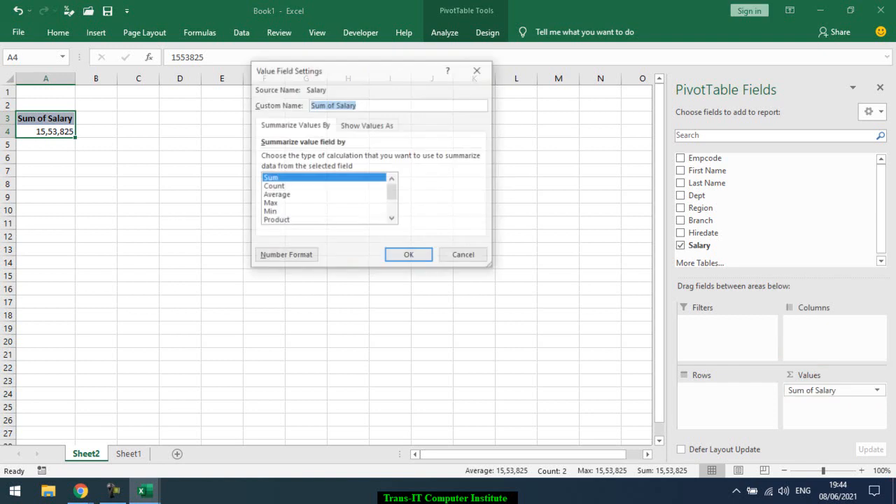
left_click(278, 188)
left_click(278, 196)
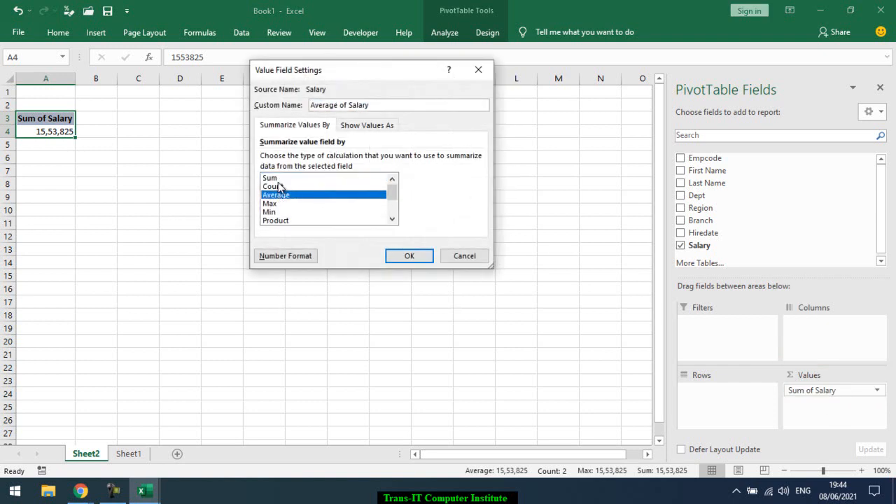
left_click(271, 179)
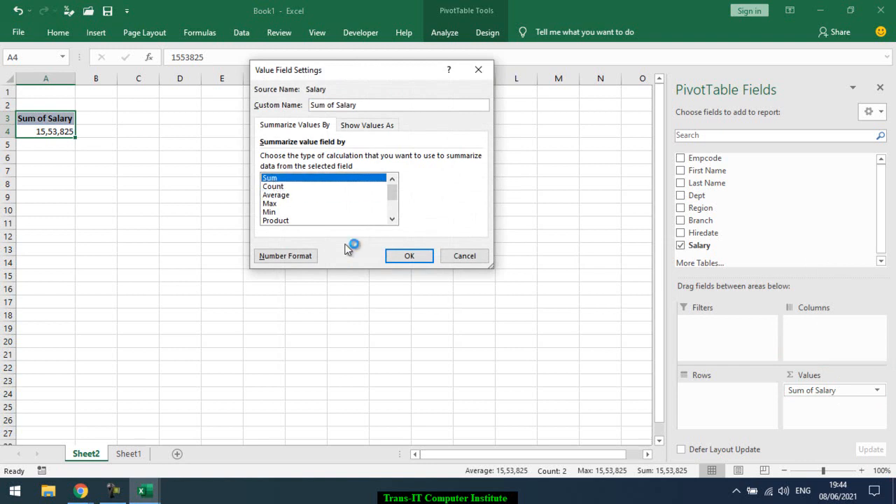
left_click(408, 257)
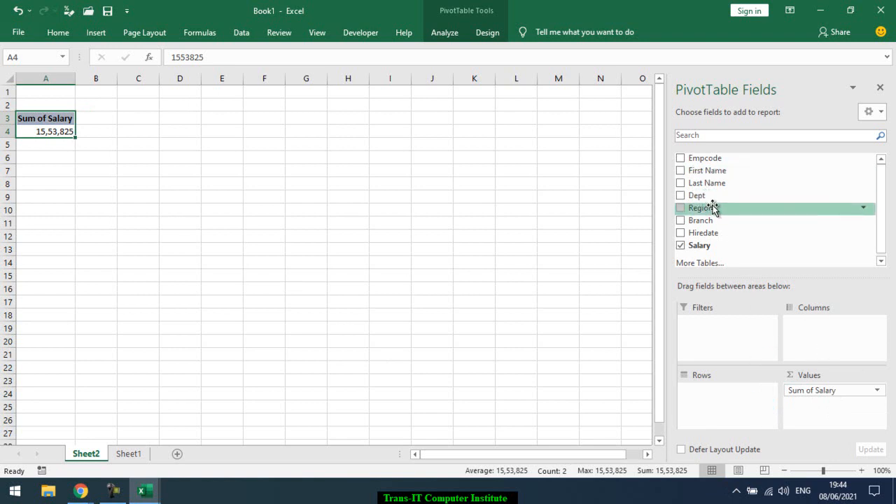
Add the Region field to the Columns area and inspect the salary sums of the individual regions.
left_click_drag(714, 208, 803, 330)
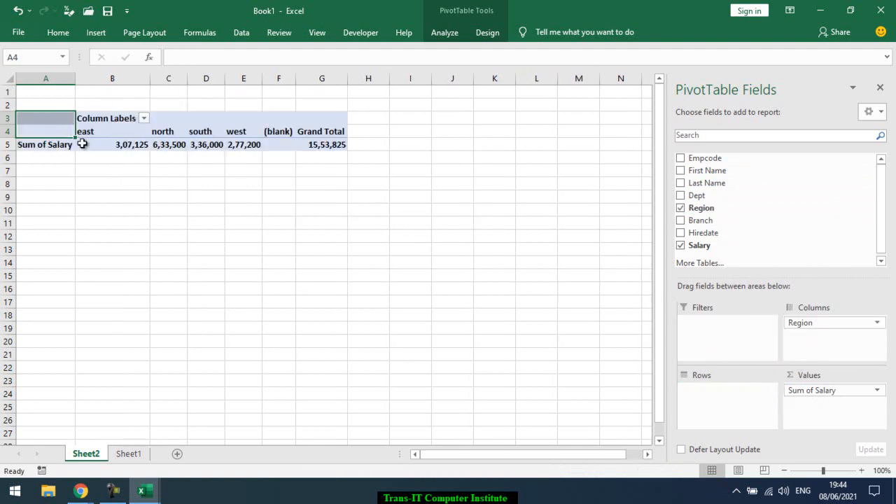
left_click(138, 145)
left_click(163, 135)
left_click(170, 144)
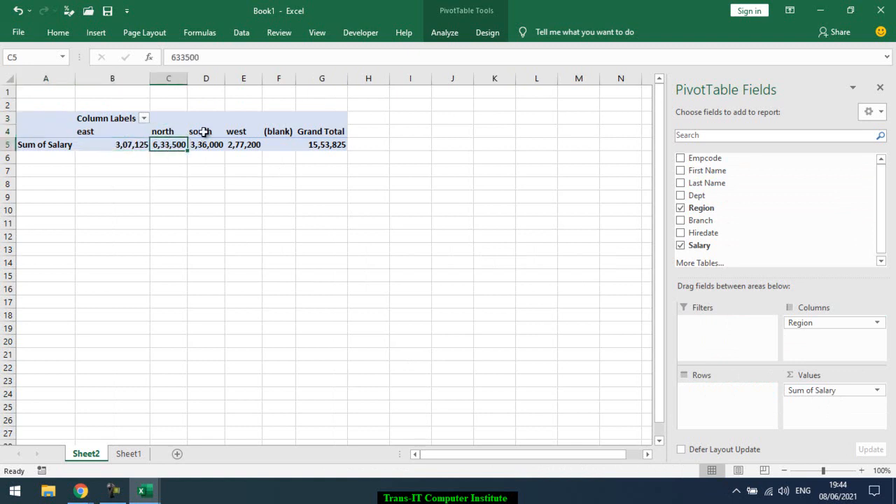
left_click(202, 132)
left_click(210, 144)
left_click(238, 133)
left_click(243, 145)
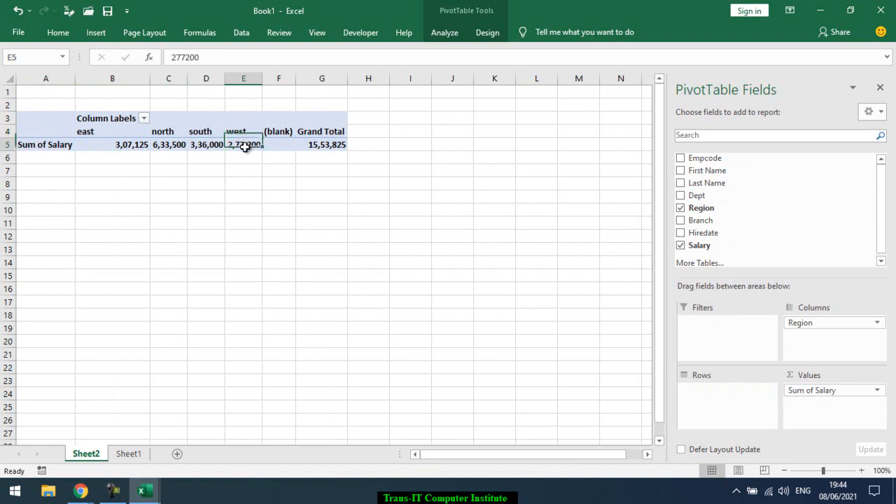
left_click(284, 131)
left_click(236, 144)
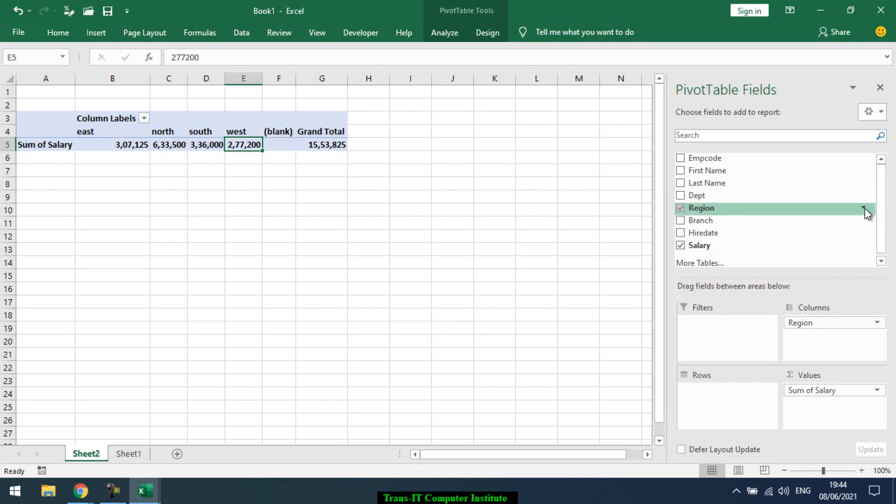
Filter the (blank) item out of the Region field, and undo the filter.
left_click(864, 208)
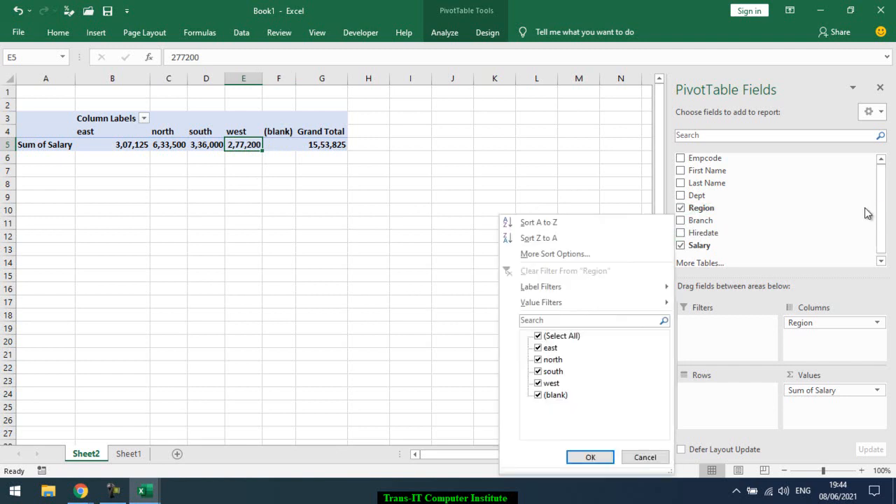
left_click(539, 395)
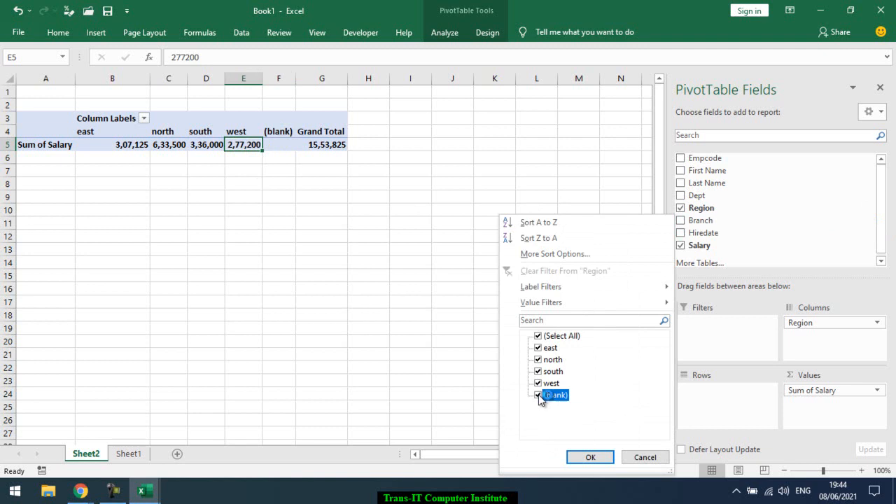
left_click(591, 458)
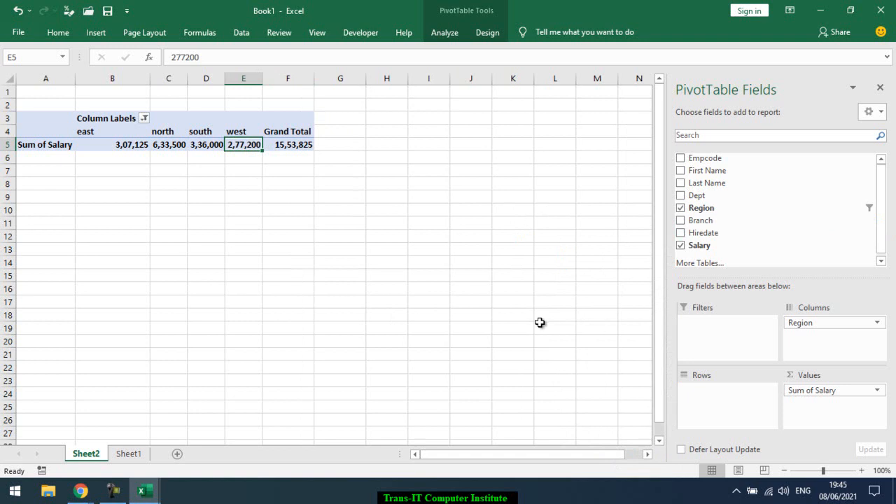
left_click(269, 247)
key("ctrl+z")
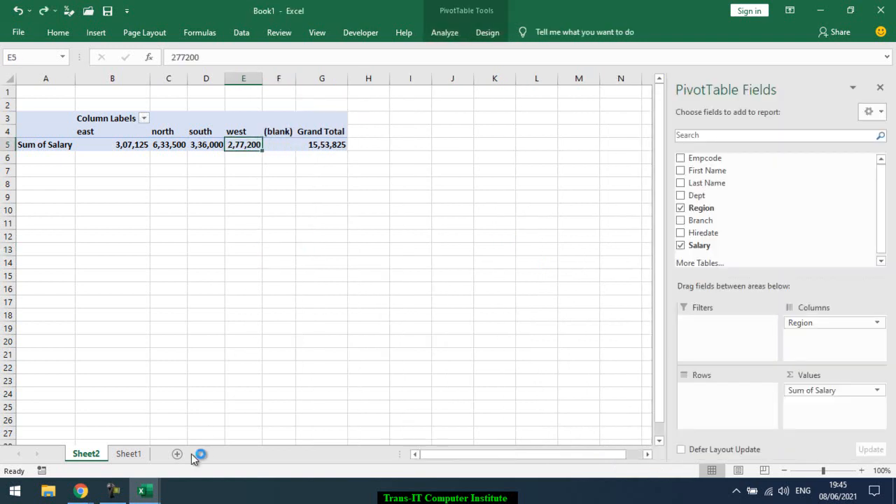
Delete all empty rows from row 102 down to the end of the employee table on Sheet1.
left_click(132, 455)
left_click(240, 106)
key("ctrl+Down")
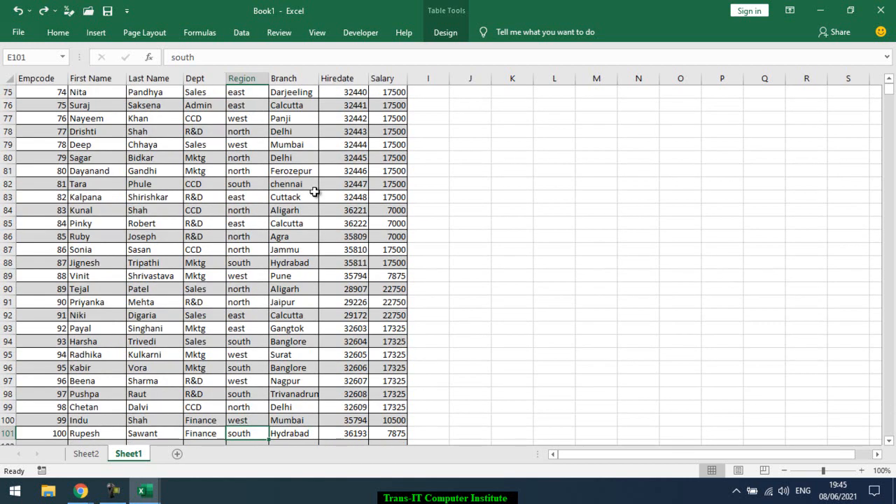
scroll(314, 192, "down", 3)
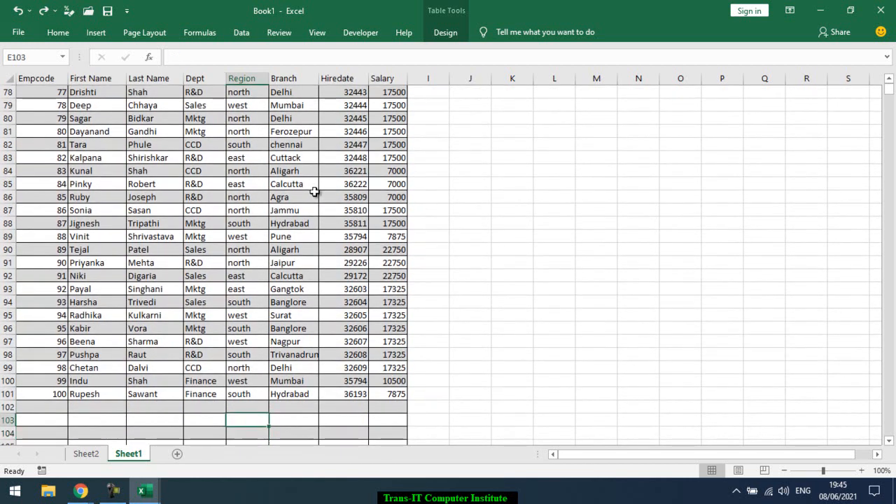
key("Down")
key("shift+space")
key("shift+space")
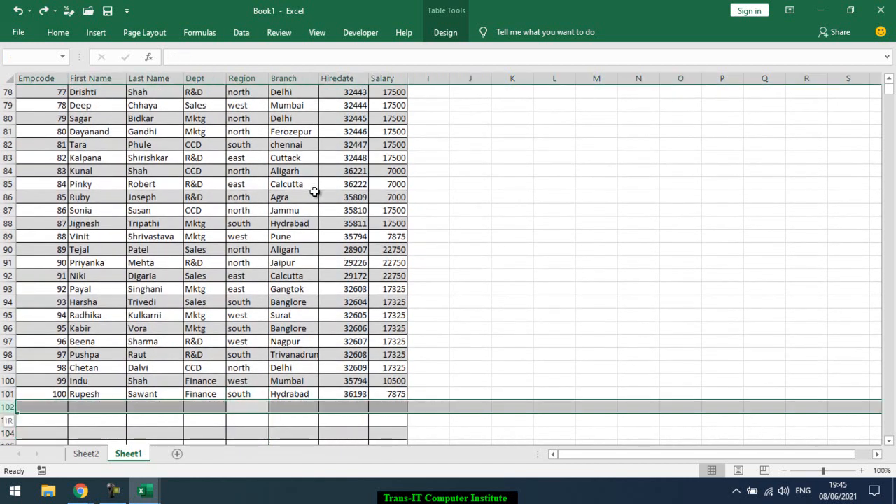
key("ctrl+shift+Down")
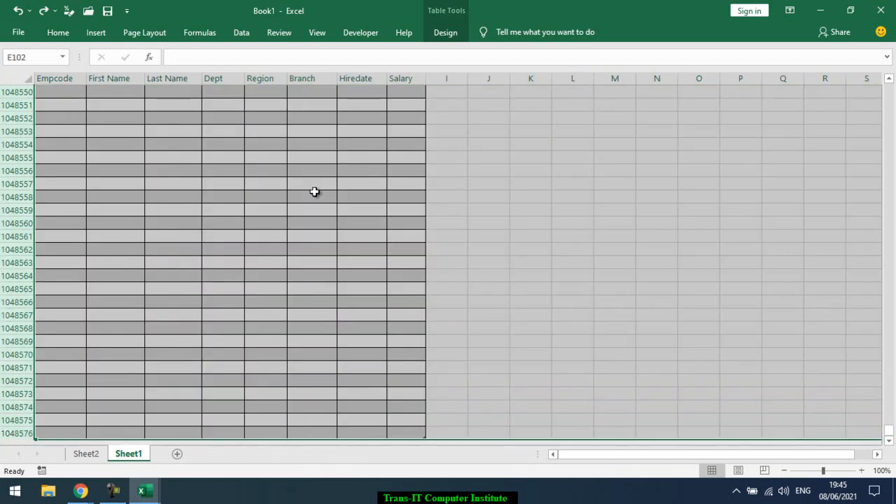
key("ctrl+9")
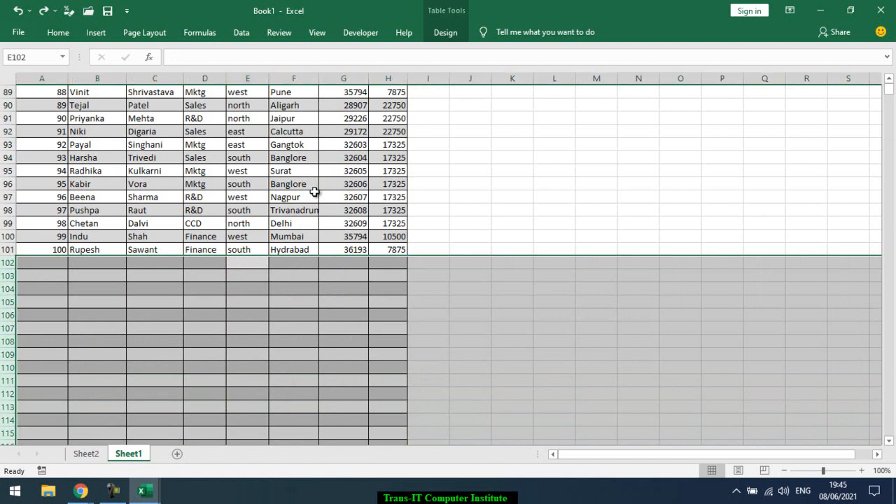
key("Up")
key("Up")
key("Up")
key("Up")
key("Up")
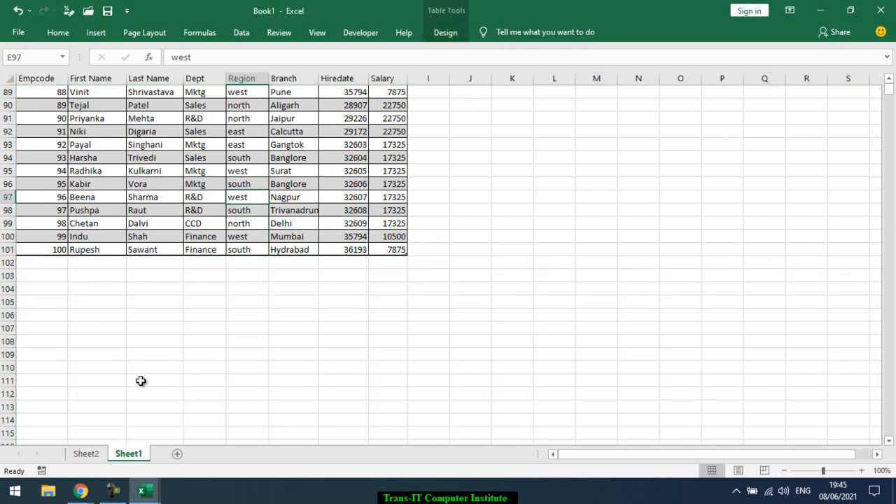
Recheck the trimmed source table on Sheet1 and refresh the PivotTable data on Sheet2.
left_click(85, 455)
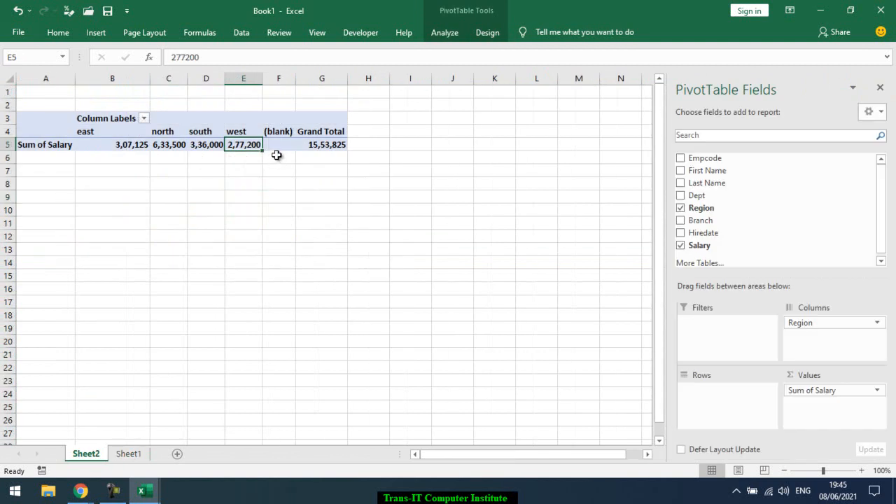
left_click(485, 34)
left_click(122, 456)
left_click(129, 454)
scroll(199, 303, "down", 2)
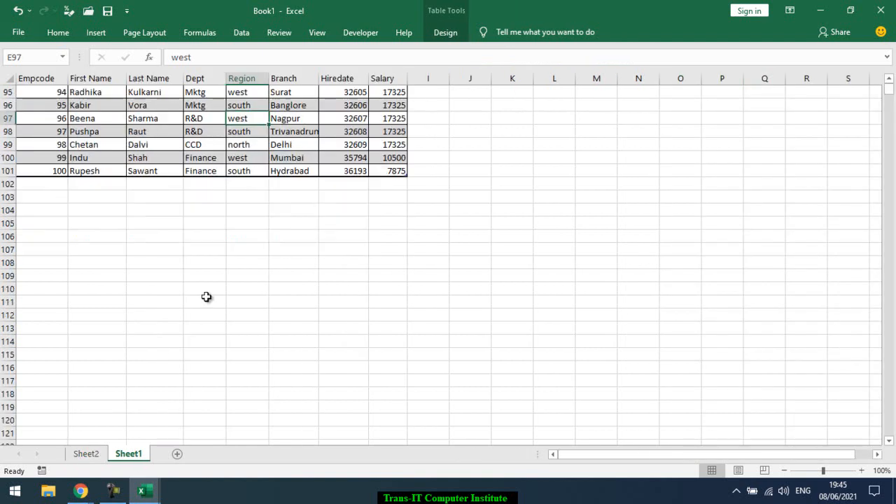
scroll(203, 296, "up", 6)
scroll(208, 293, "up", 14)
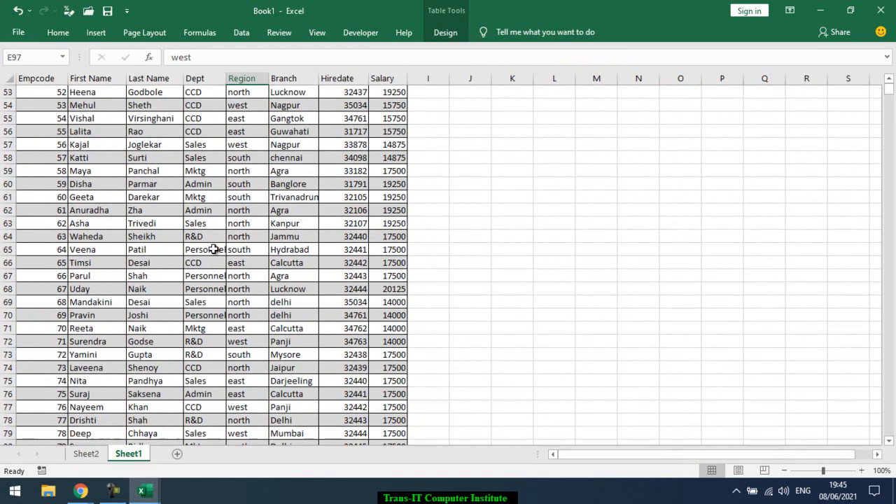
left_click(95, 456)
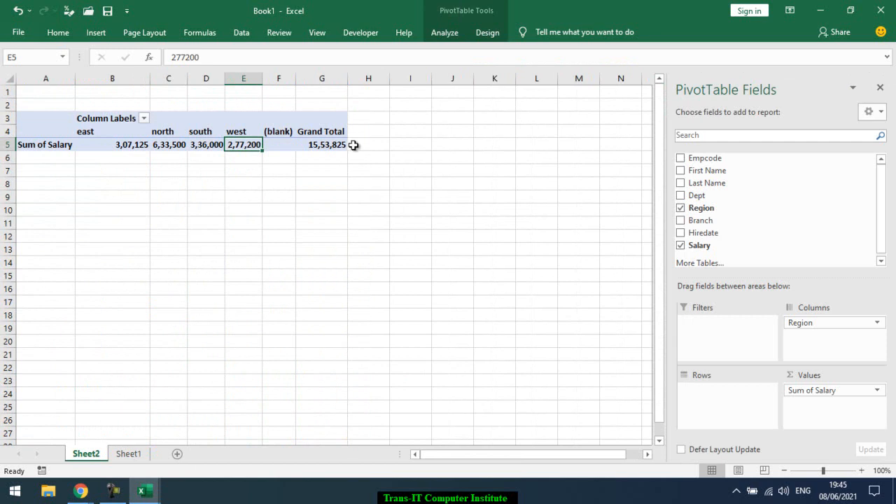
left_click(459, 35)
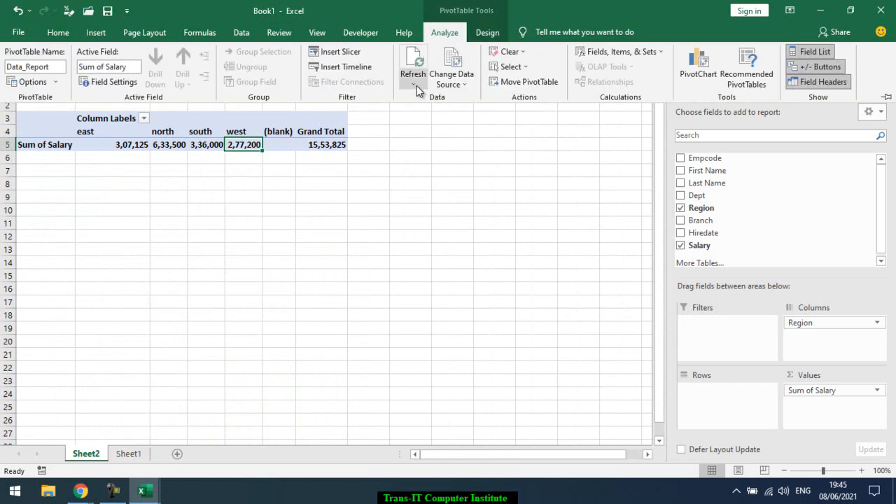
left_click(414, 86)
left_click(425, 114)
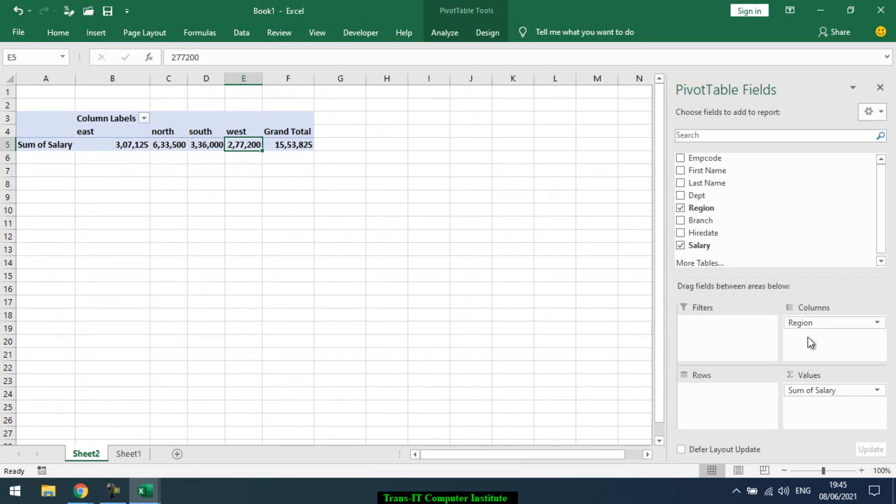
Move the Region field from the Columns area to the Rows area and inspect the salary row of each region.
left_click_drag(801, 323, 732, 398)
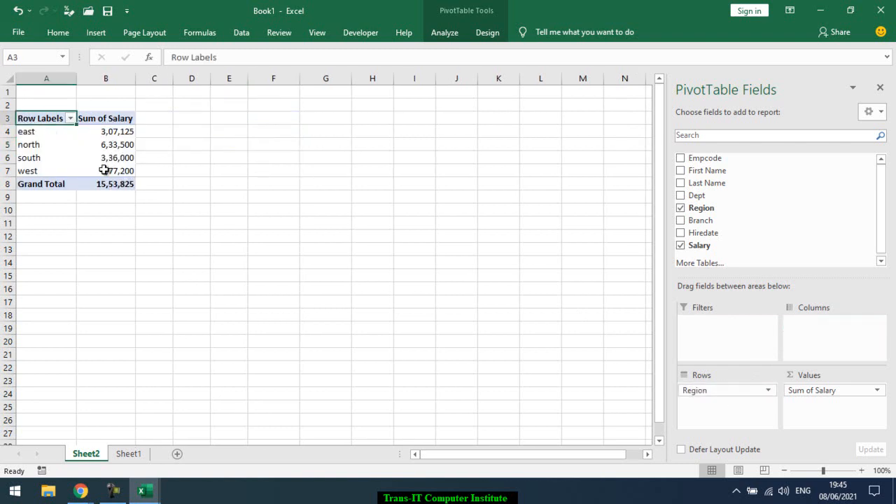
left_click(21, 131)
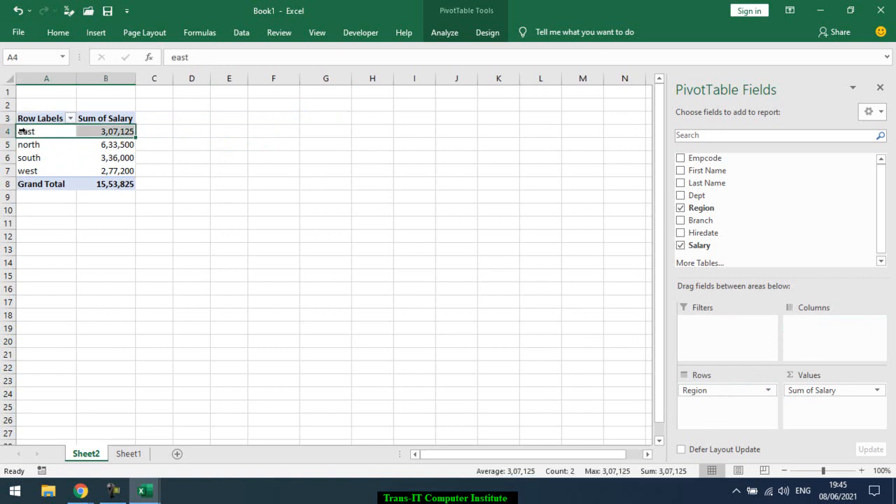
left_click(21, 144)
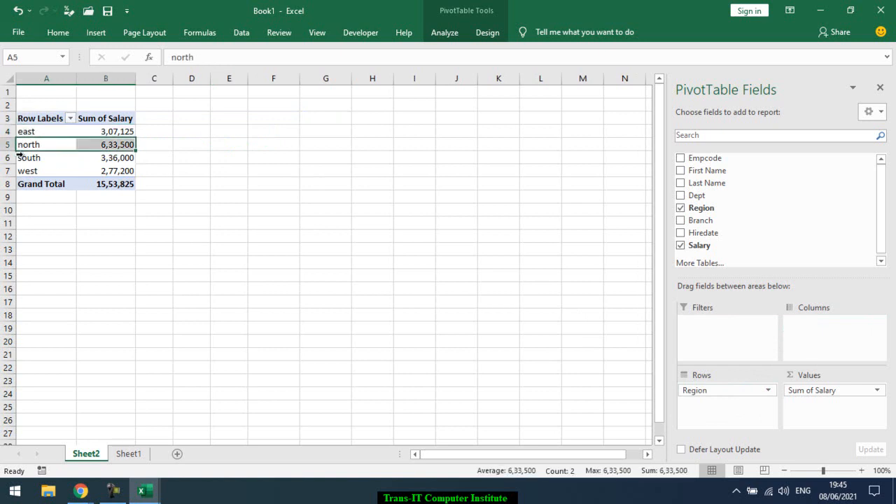
left_click(19, 156)
left_click(20, 169)
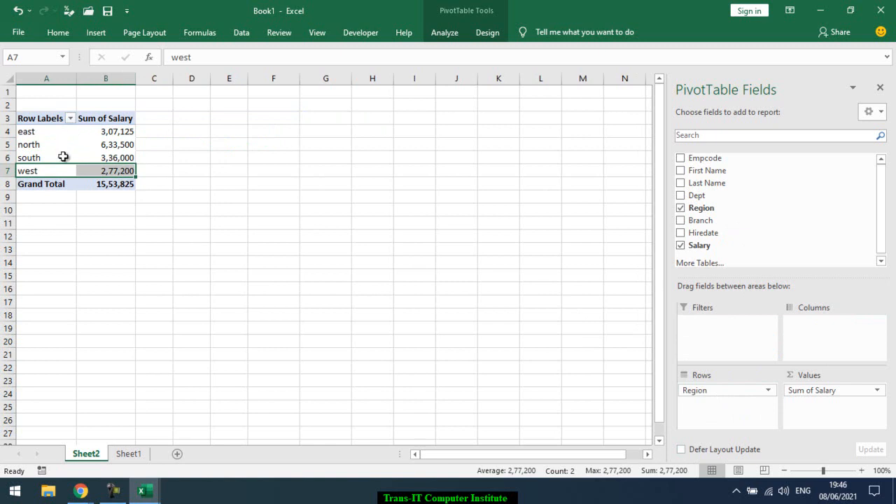
Replace Region with Dept in the Rows area, and summarize the Salary values by Count for each department.
left_click_drag(736, 392, 716, 408)
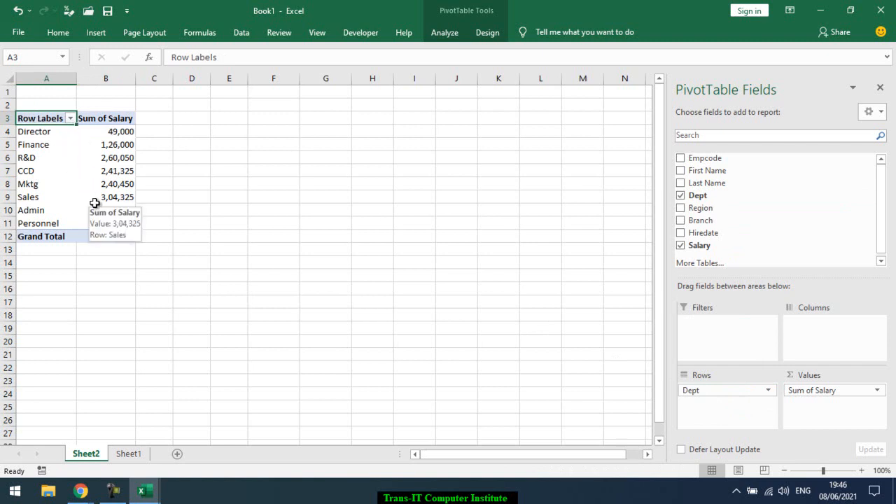
left_click(879, 390)
left_click(862, 375)
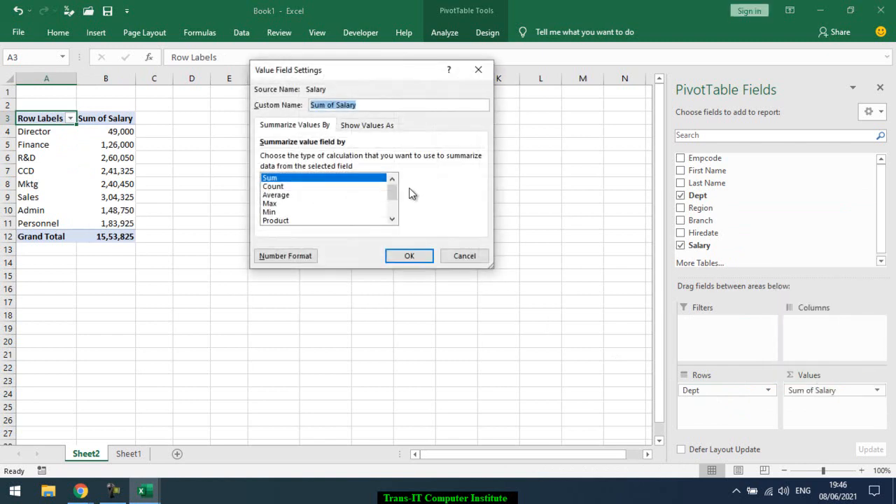
left_click(271, 195)
left_click(273, 186)
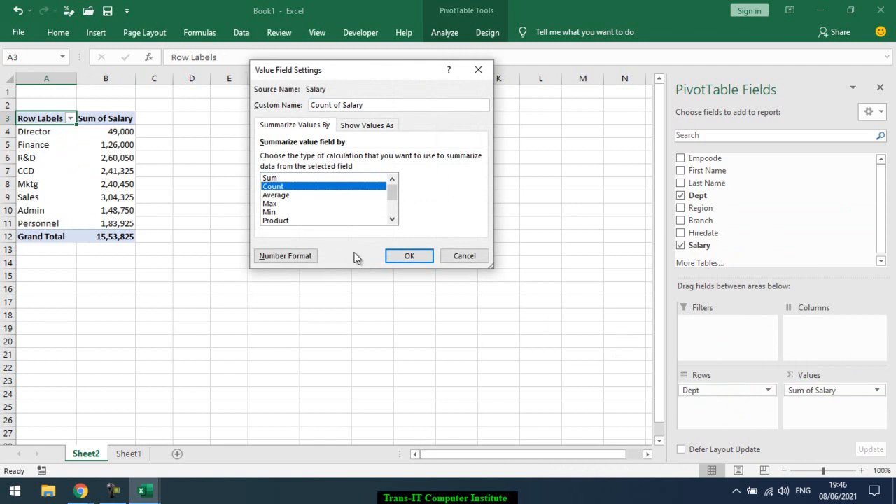
left_click(403, 256)
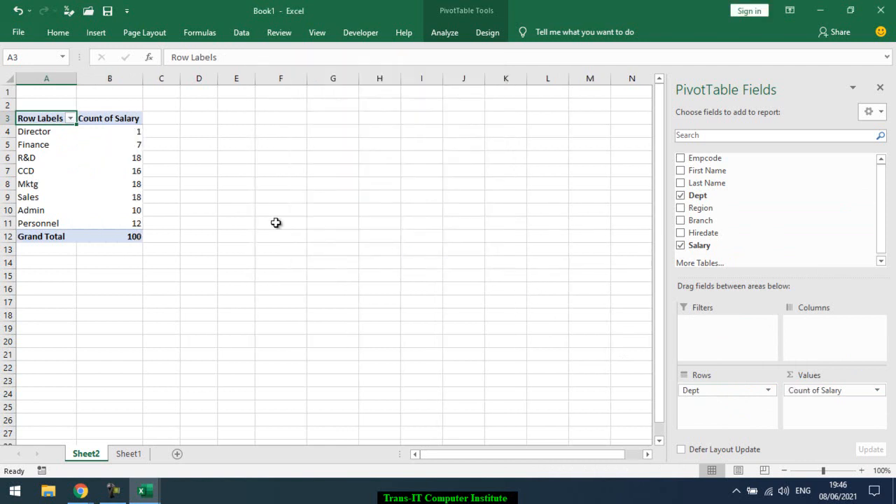
left_click(20, 131)
left_click(22, 144)
left_click(16, 210)
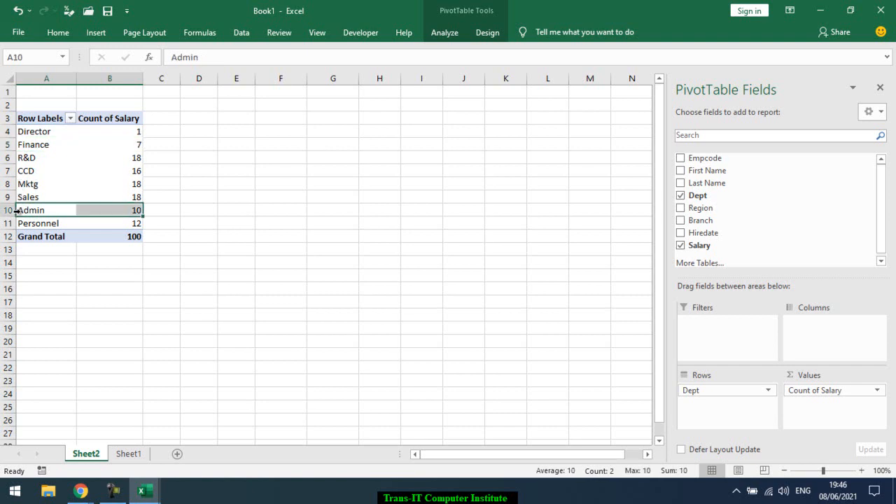
left_click(15, 222)
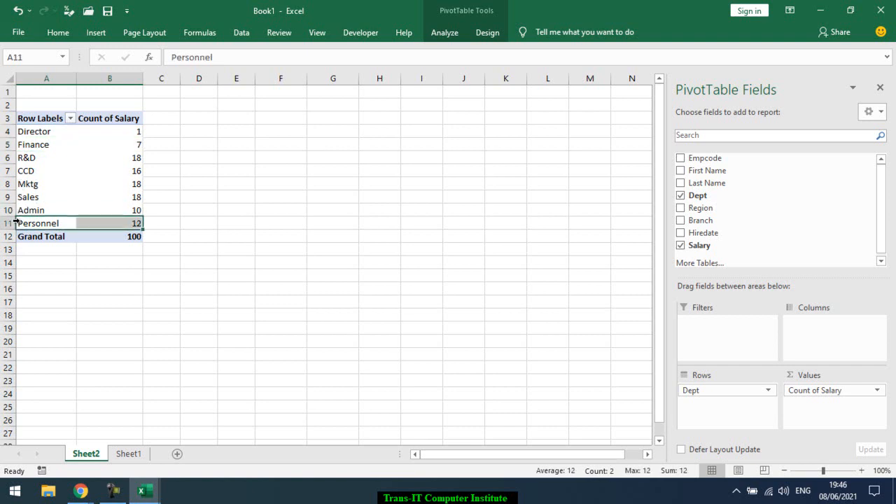
Replace Dept with Region in the PivotTable's Rows area, and replace Region with Branch to count salaries per branch.
left_click_drag(712, 391, 796, 208)
left_click_drag(722, 206, 749, 398)
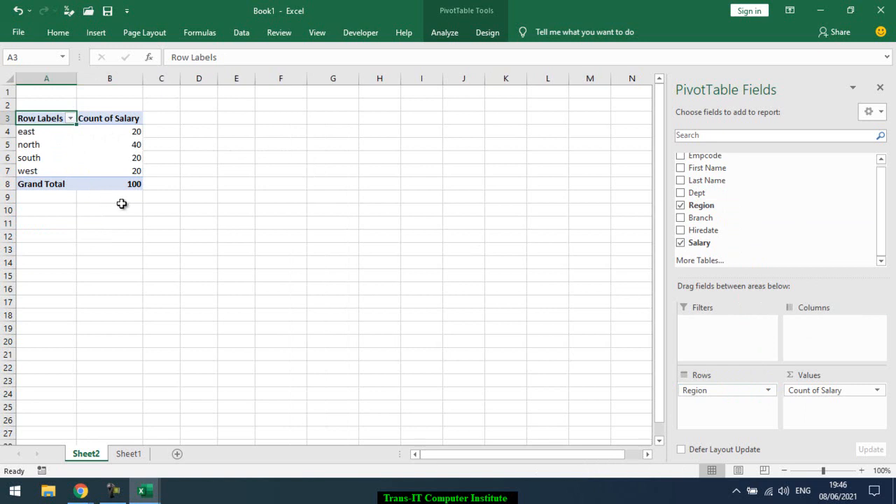
left_click_drag(732, 391, 778, 208)
left_click_drag(704, 224, 710, 388)
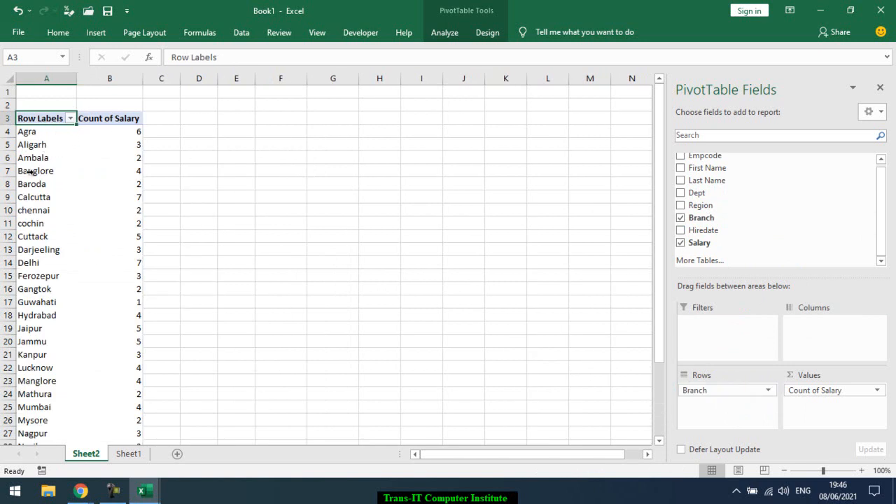
Look through the salary counts of all branches, examining the Agra and Aligarh rows.
scroll(30, 173, "down", 4)
scroll(30, 172, "up", 4)
left_click(28, 134)
left_click(28, 146)
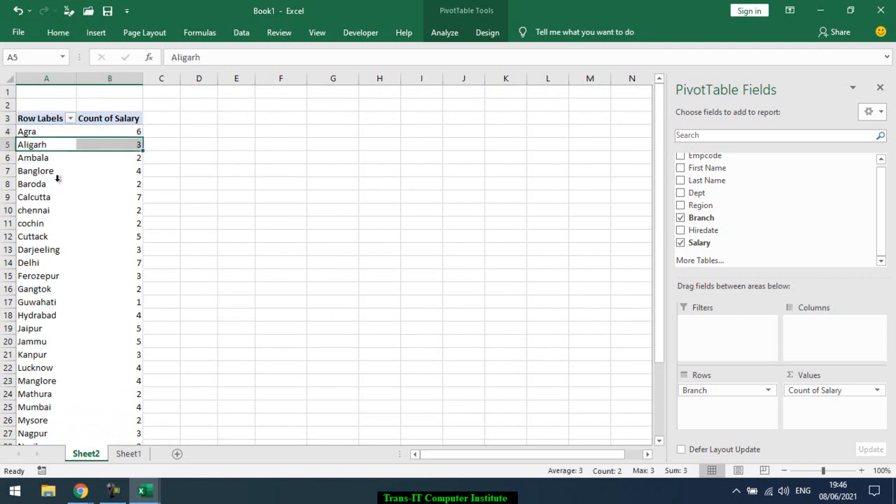
left_click(28, 133)
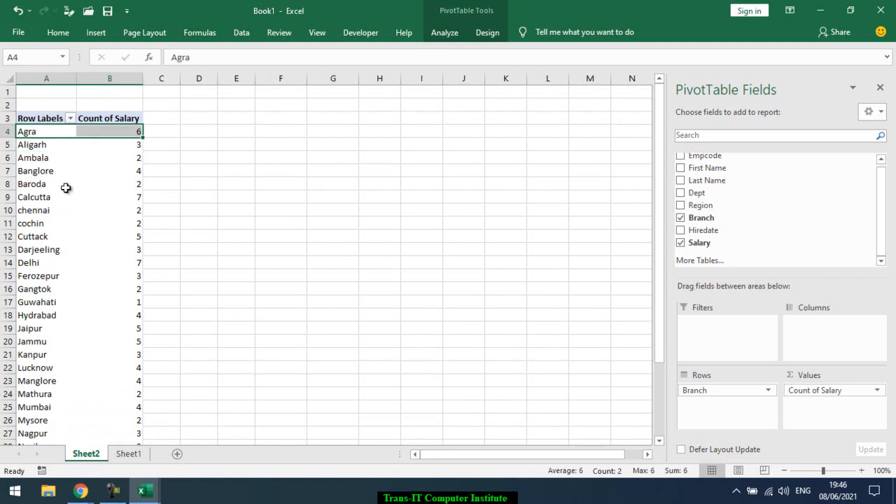
mouse_move(90, 194)
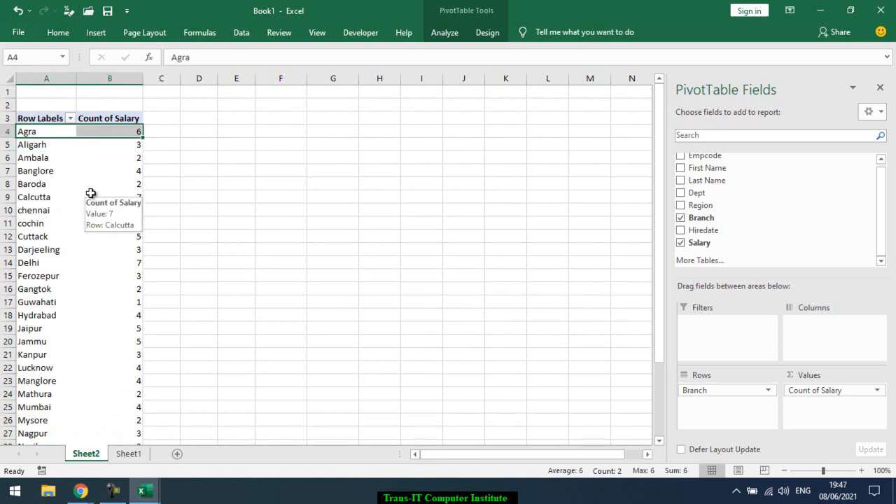
Add a new row below row 101 of the employee table on Sheet1 and enter the next employee code, first name and last name.
left_click(133, 459)
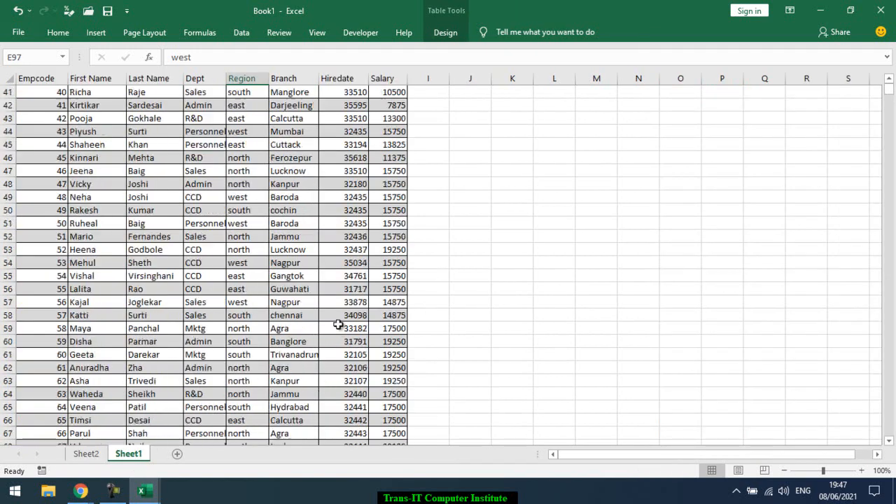
scroll(338, 311, "down", 15)
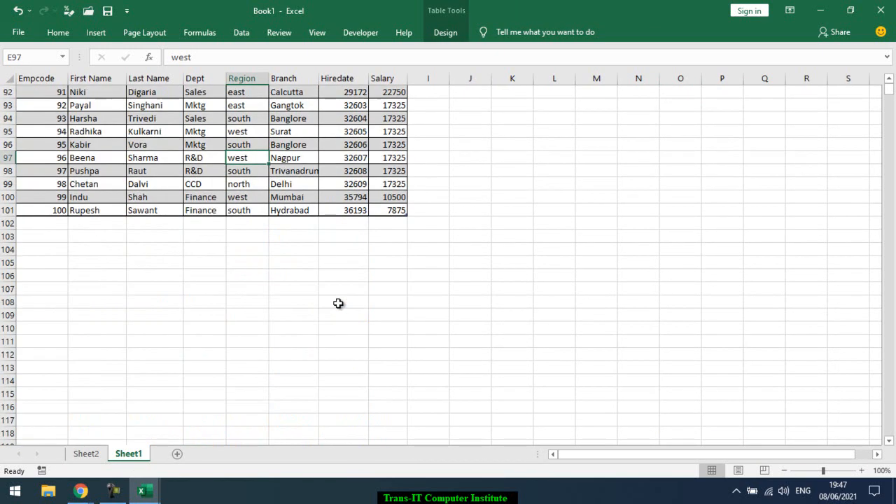
left_click(392, 209)
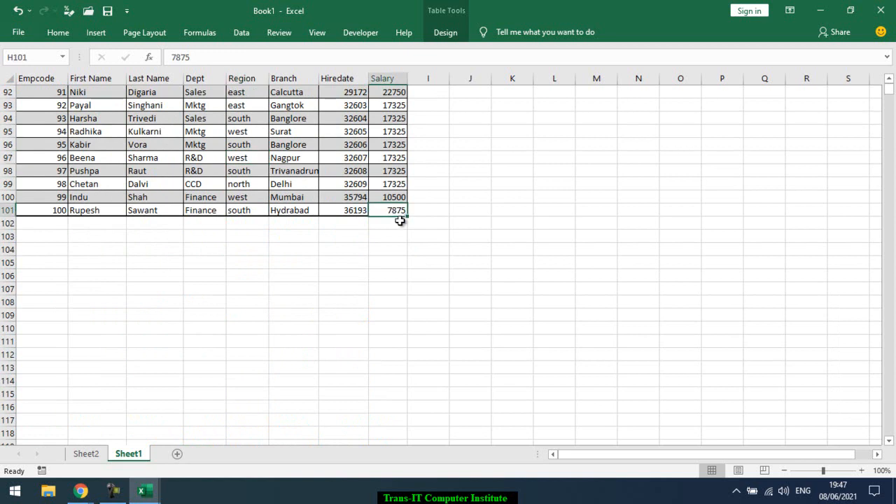
key("Tab")
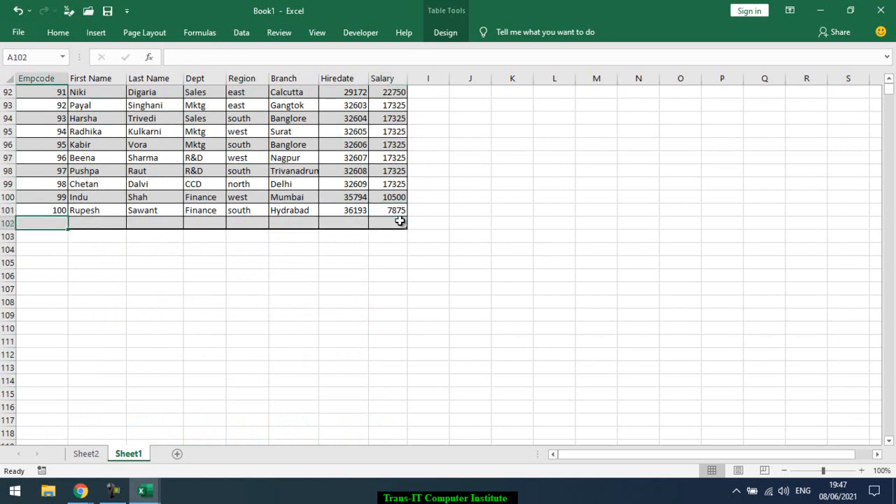
type("101")
key("Tab")
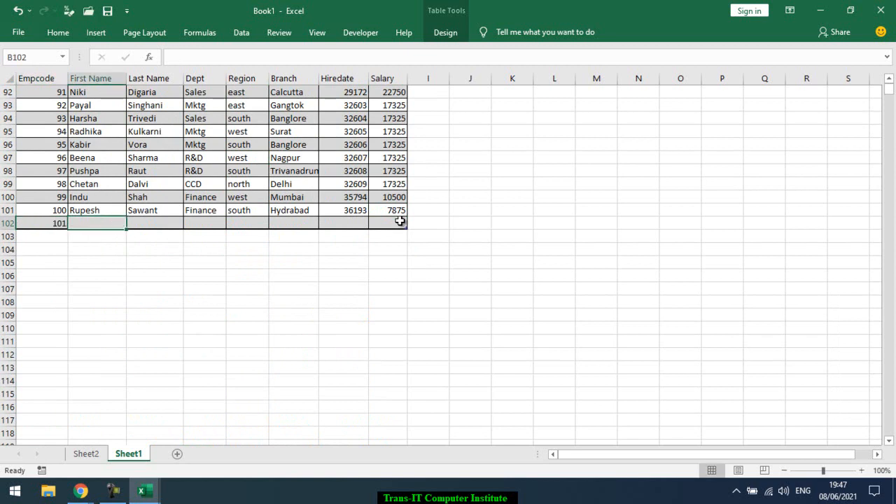
type("Deppak")
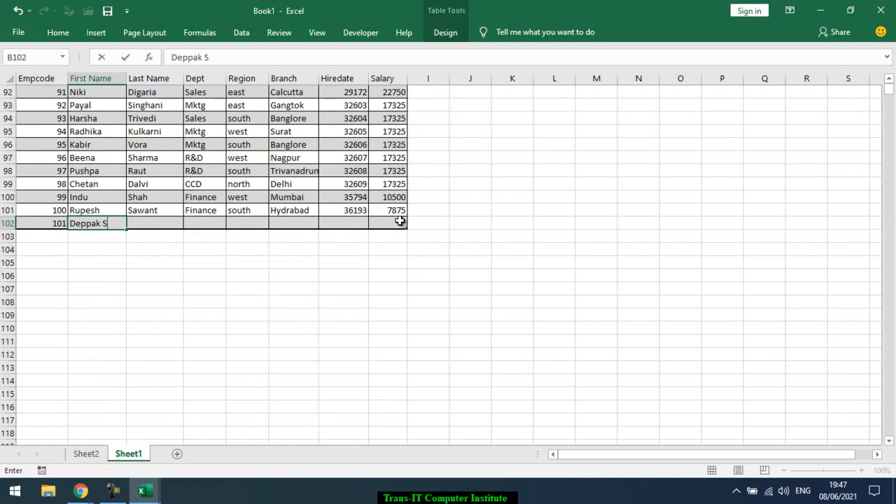
key("Tab")
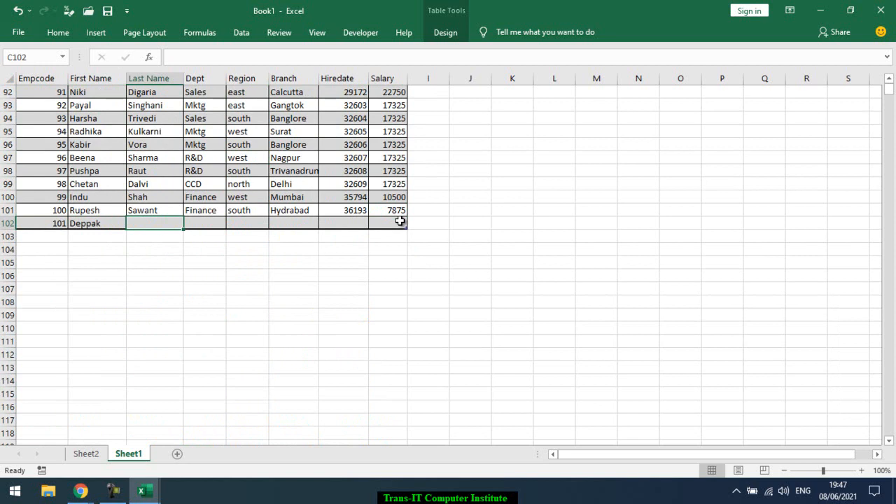
type("Sharma")
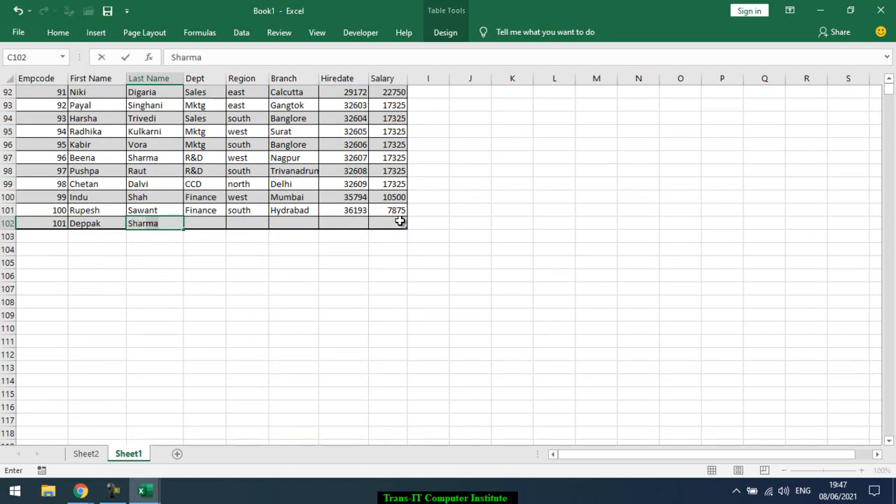
key("Tab")
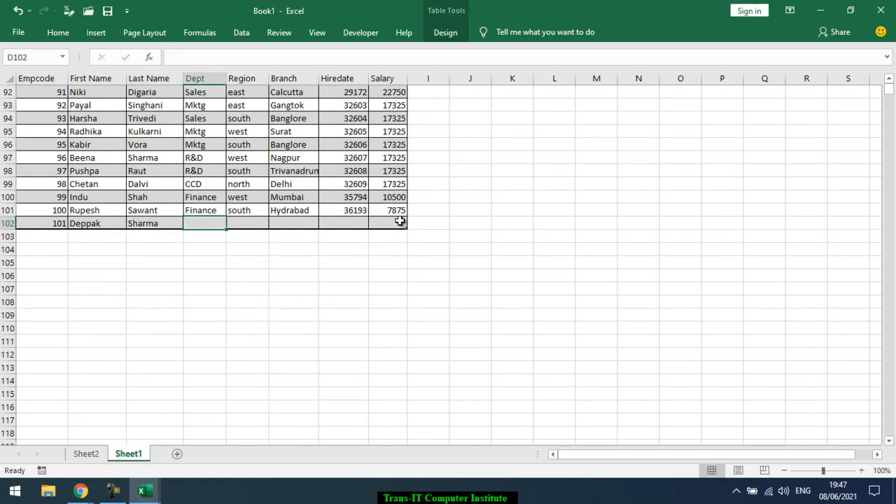
Fill in row 102 with Sales as the department, East as the region and Mumbai as the branch.
type("Sales")
key("Tab")
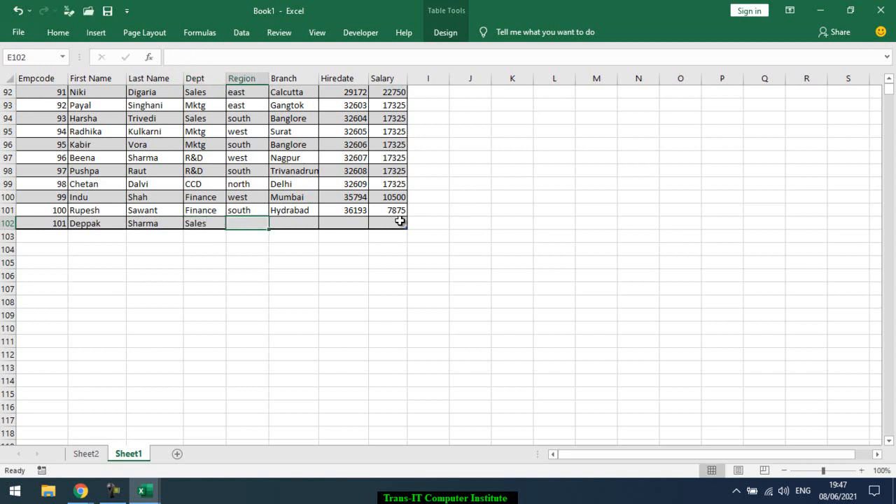
type("East")
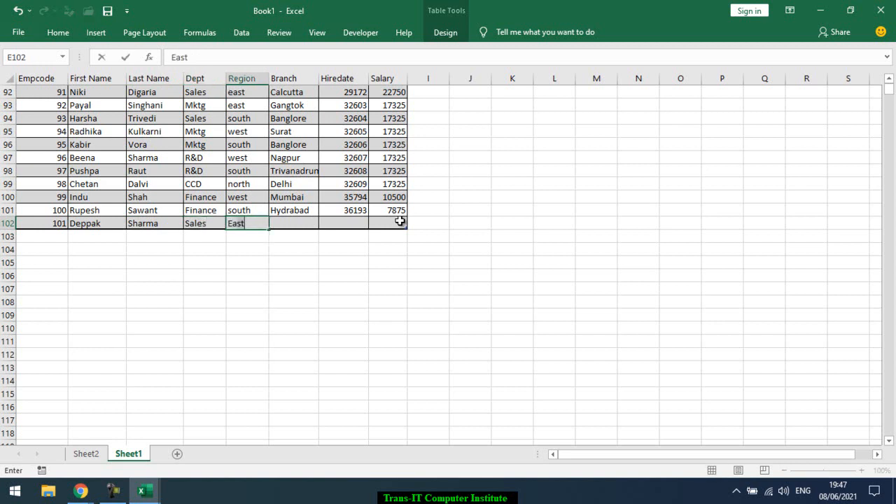
key("Tab")
type("Mumbai")
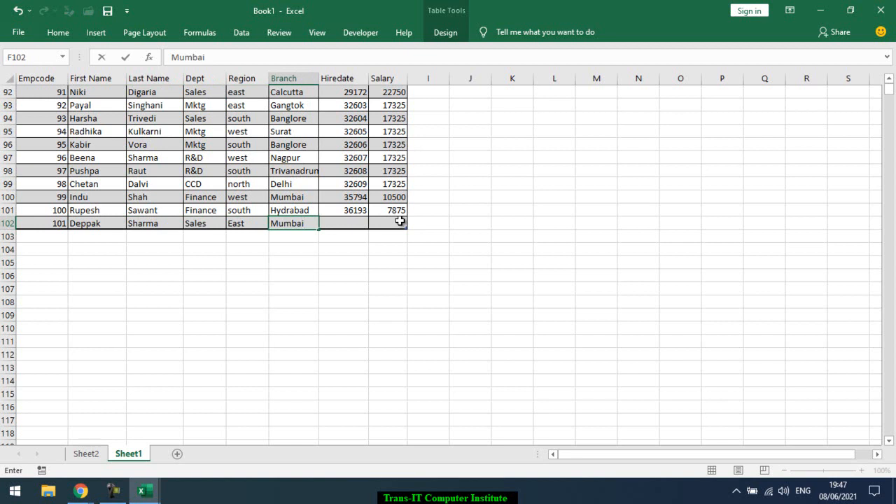
key("Tab")
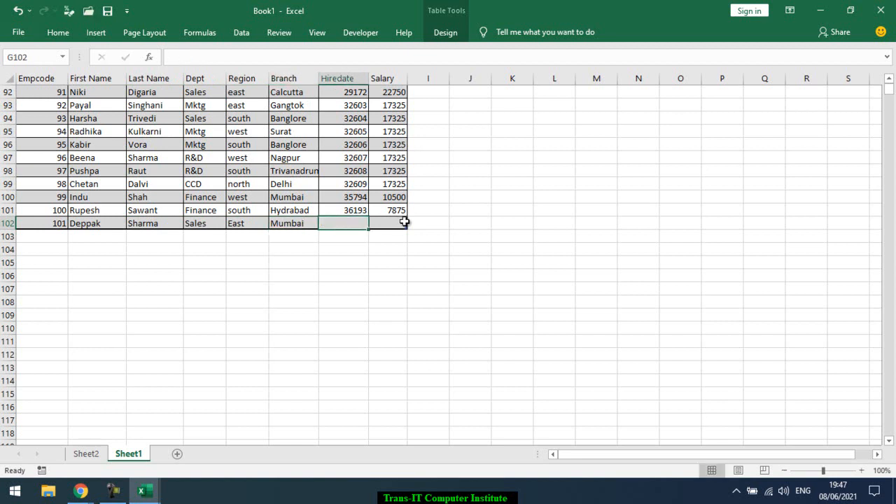
Format the Hiredate column as Date with the 14 March 2012 type, and fit the column width to its contents.
left_click(346, 74)
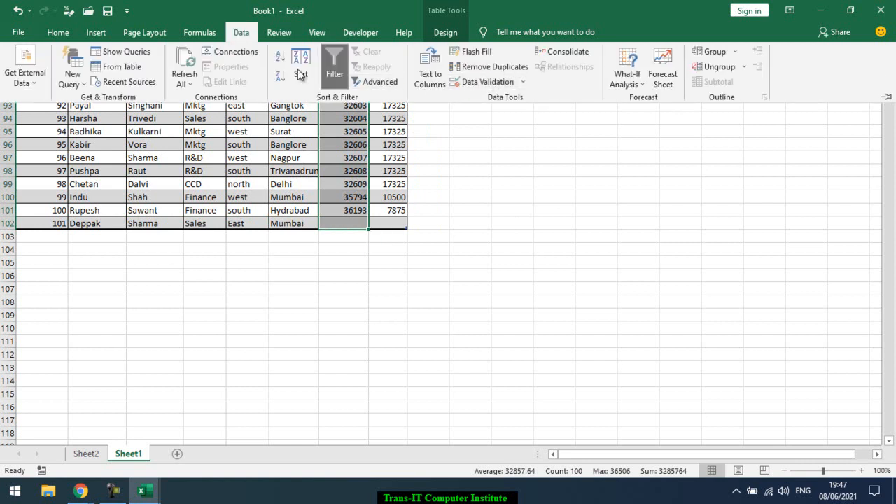
left_click(47, 33)
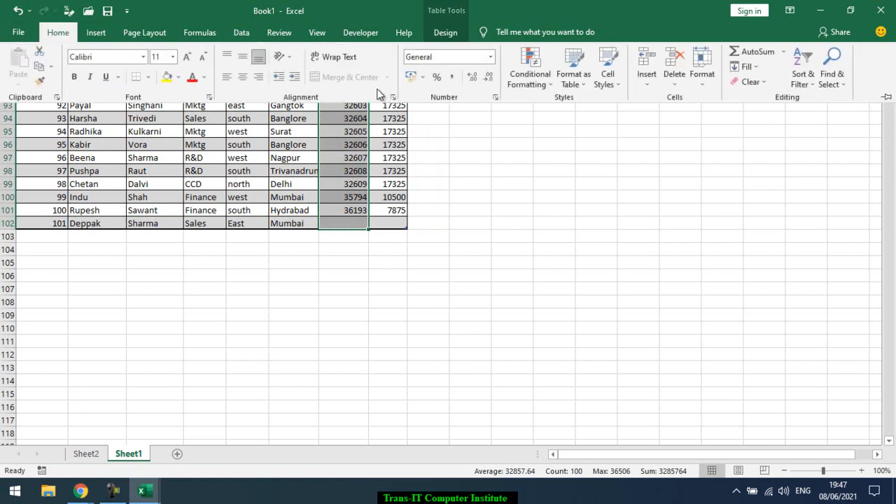
left_click(492, 108)
scroll(492, 108, "up", 8)
key("ctrl+1")
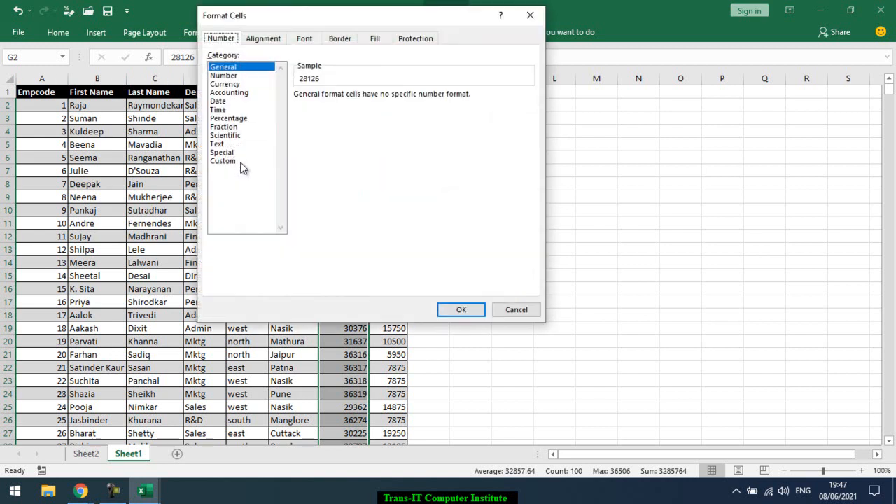
left_click(218, 101)
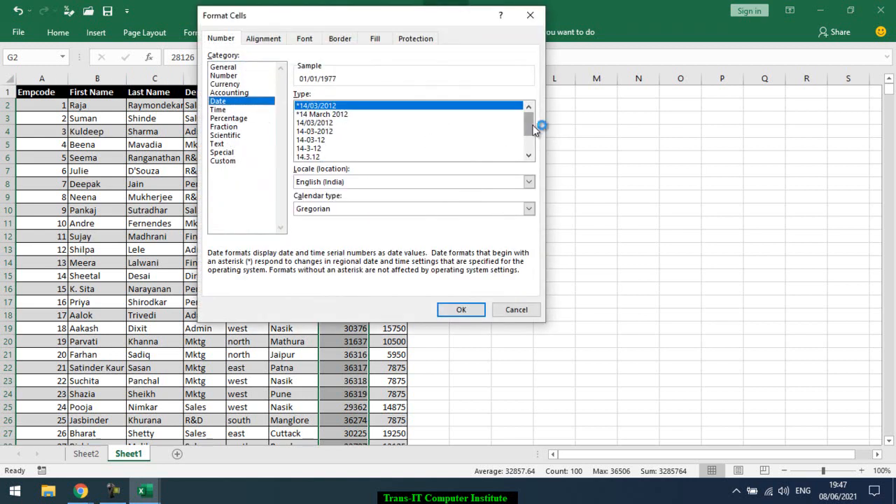
left_click_drag(530, 124, 530, 140)
left_click(332, 142)
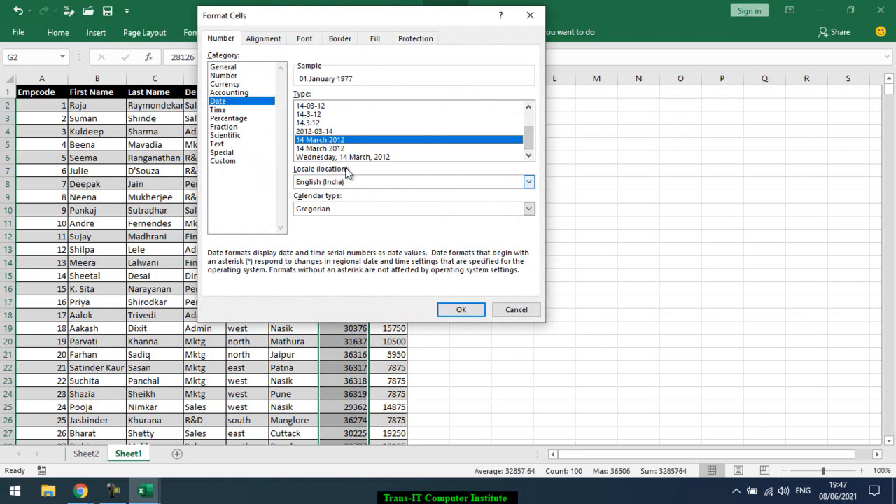
left_click(459, 311)
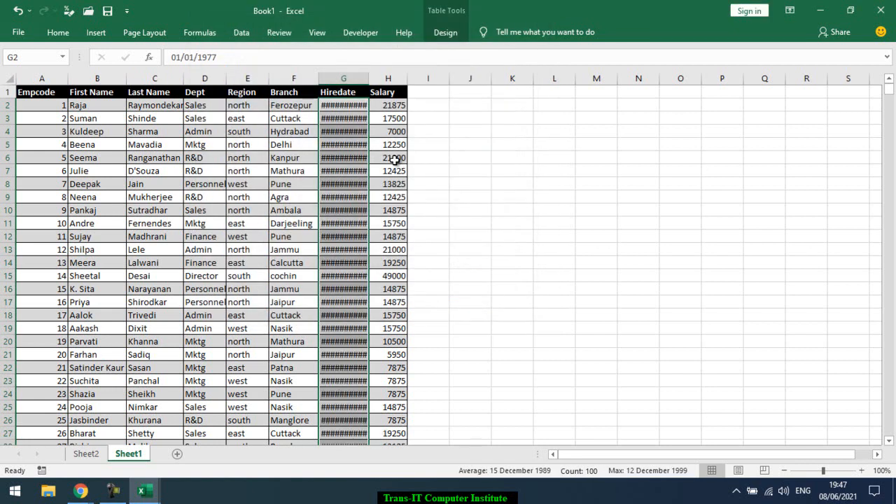
left_click_drag(371, 77, 386, 78)
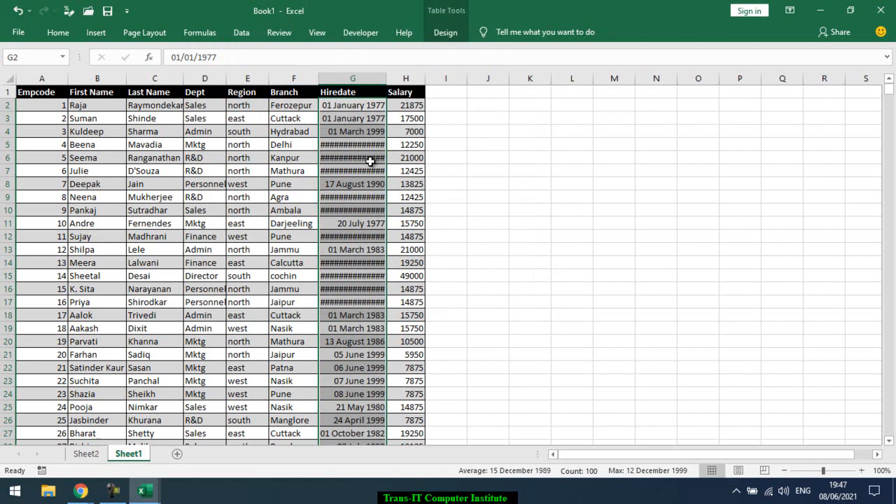
double_click(388, 78)
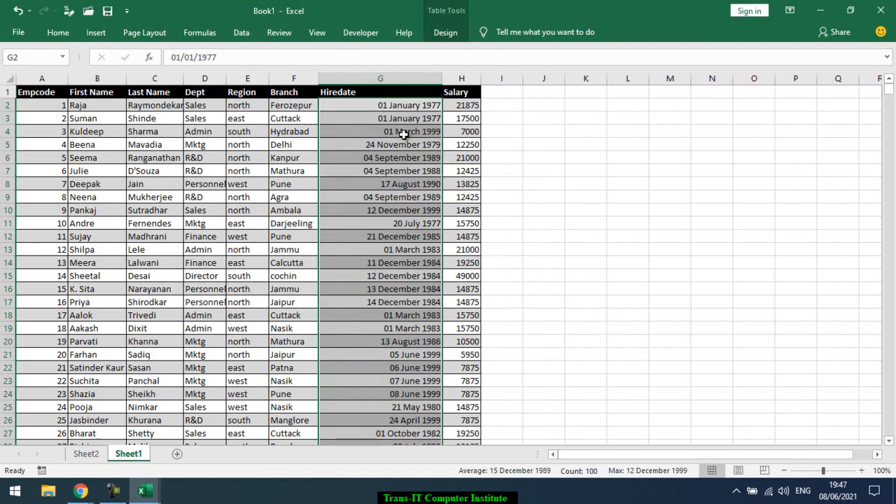
Enter the current date 08/06/2021 as the Hiredate and 15800 as the Salary in row 102.
key("ctrl+Down")
key("Down")
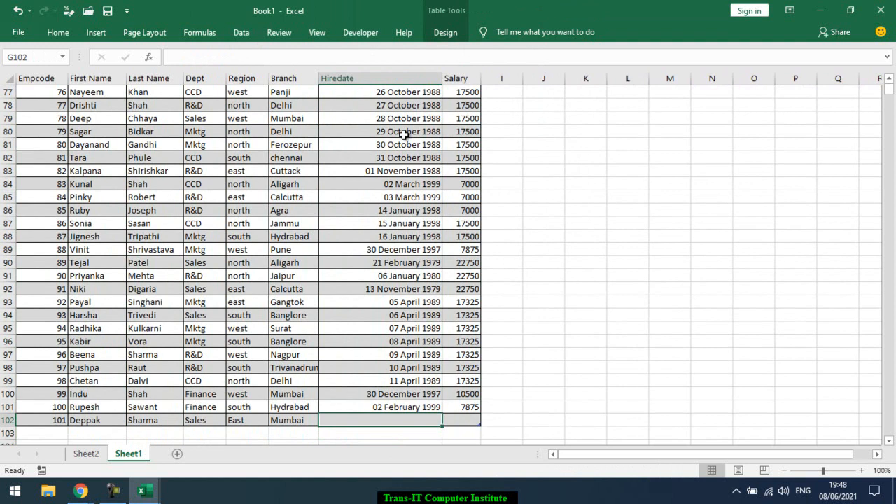
key("ctrl+semicolon")
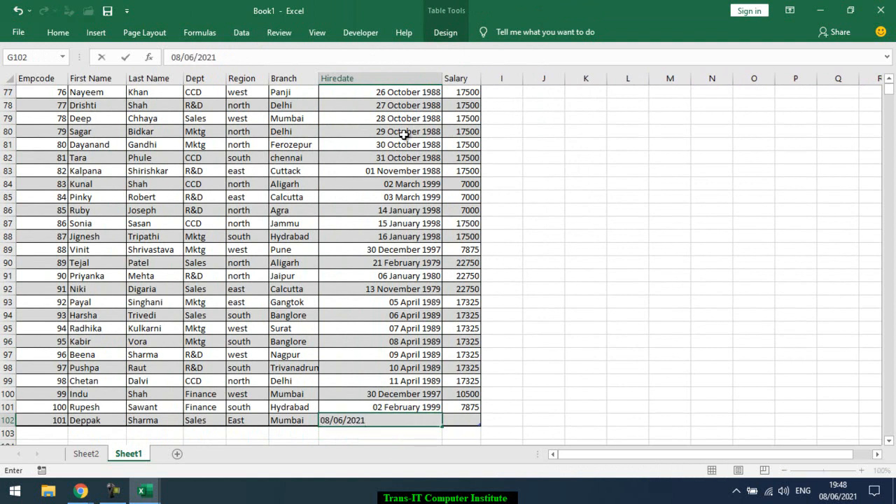
key("Tab")
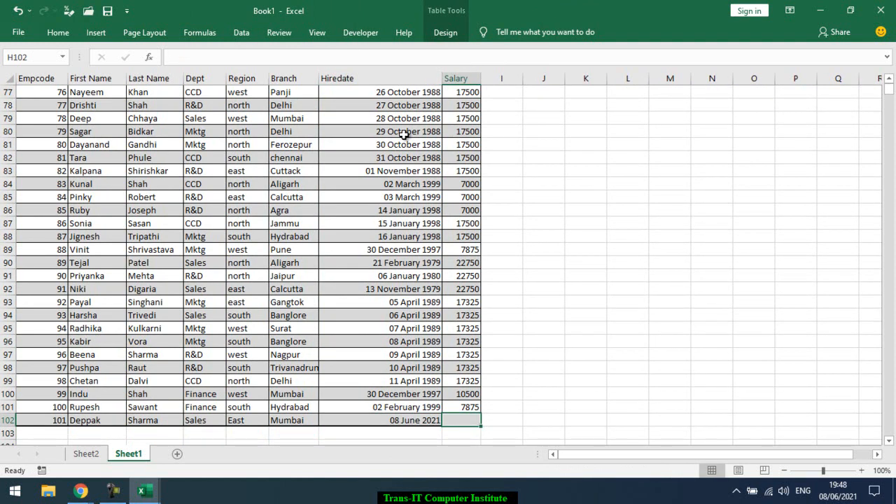
type("1580")
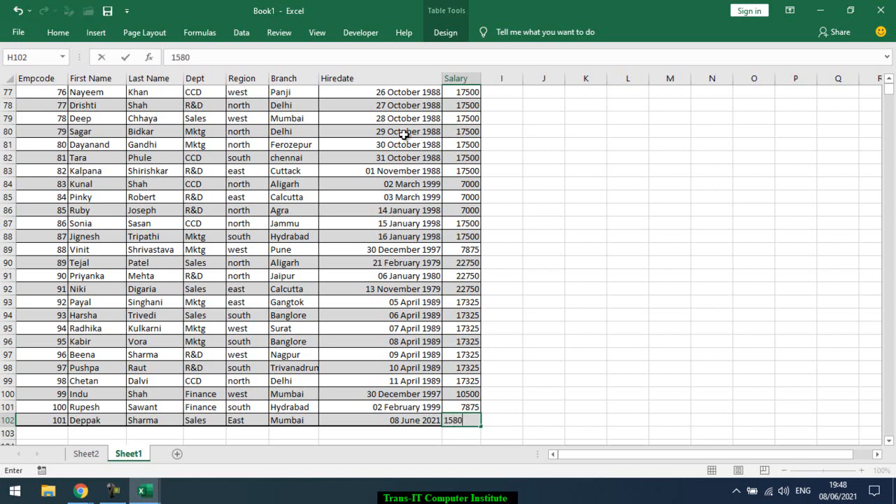
key("Return")
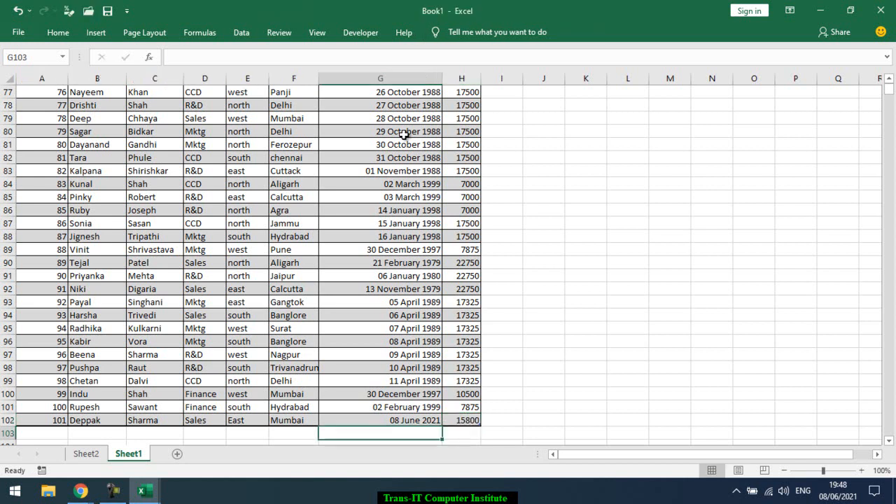
Check the branch list in the PivotTable on Sheet2, and change the new employee's branch in F102 to Agra.
left_click(88, 454)
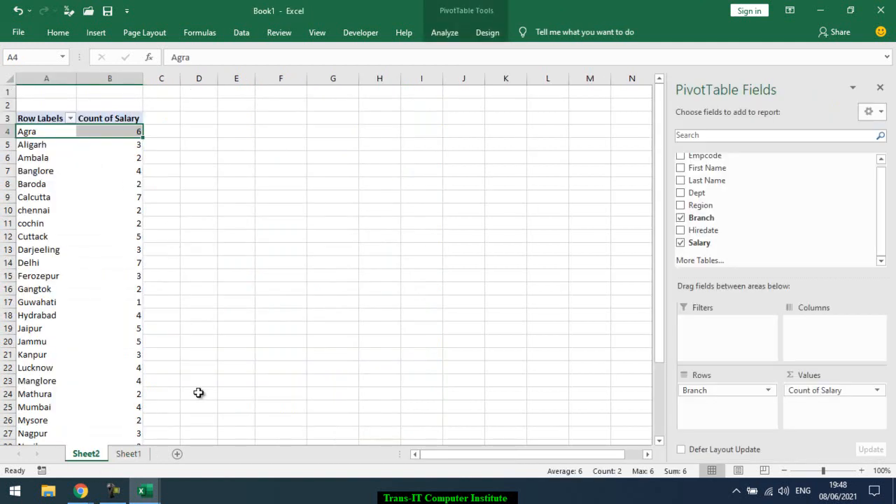
left_click(137, 454)
left_click(290, 419)
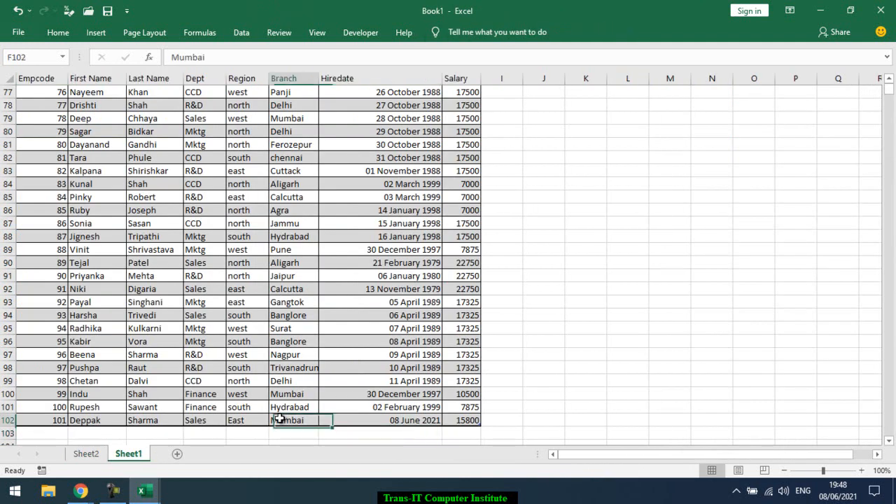
type("Agra")
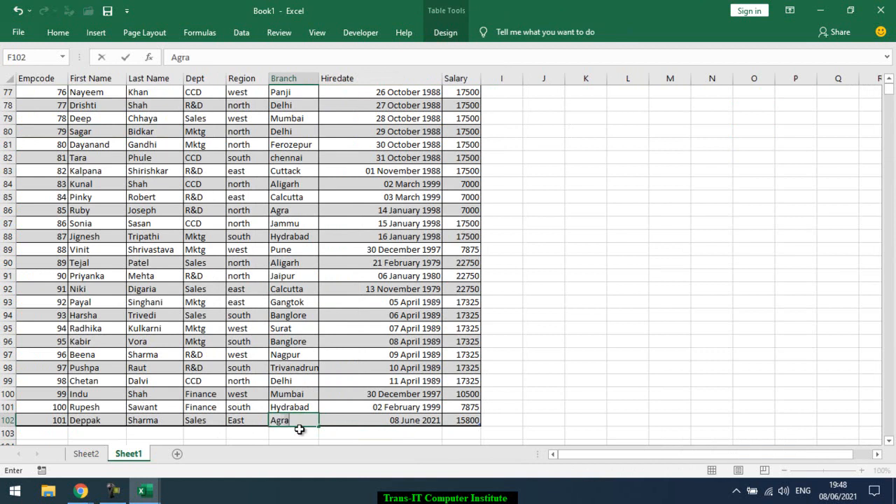
key("Return")
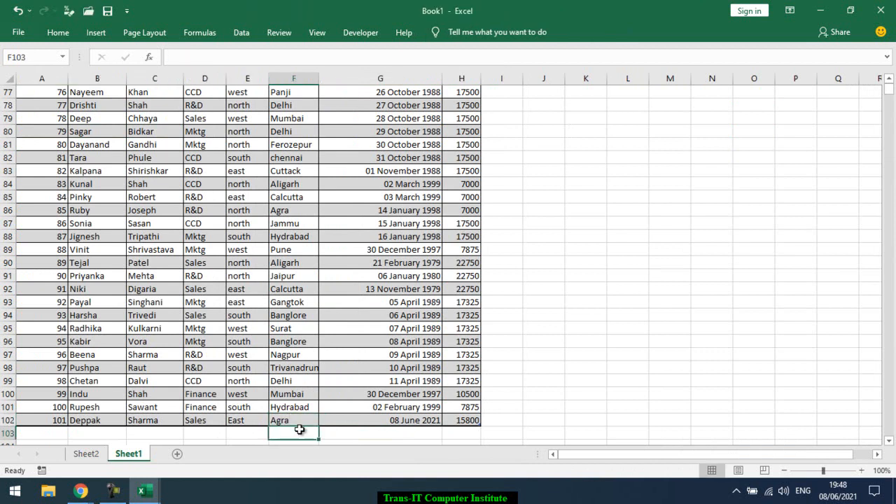
Refresh the PivotTable on Sheet2 to include the new employee record, and check the Agra count.
left_click(86, 454)
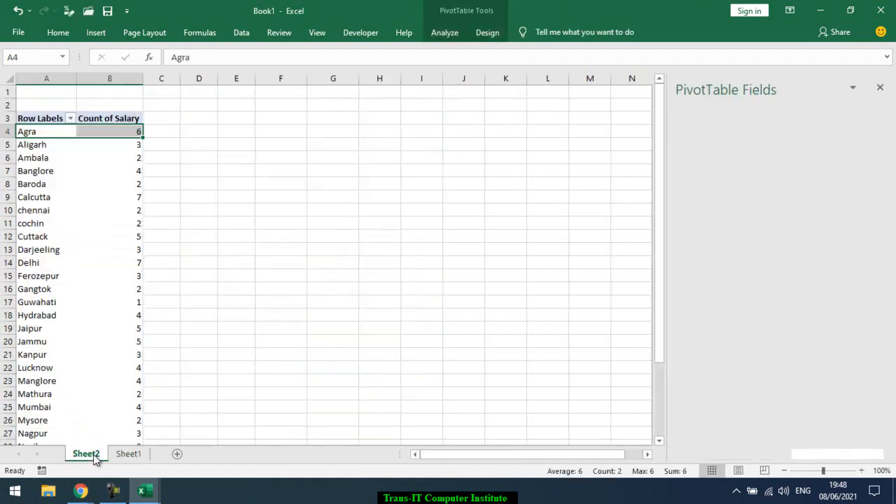
scroll(148, 290, "down", 6)
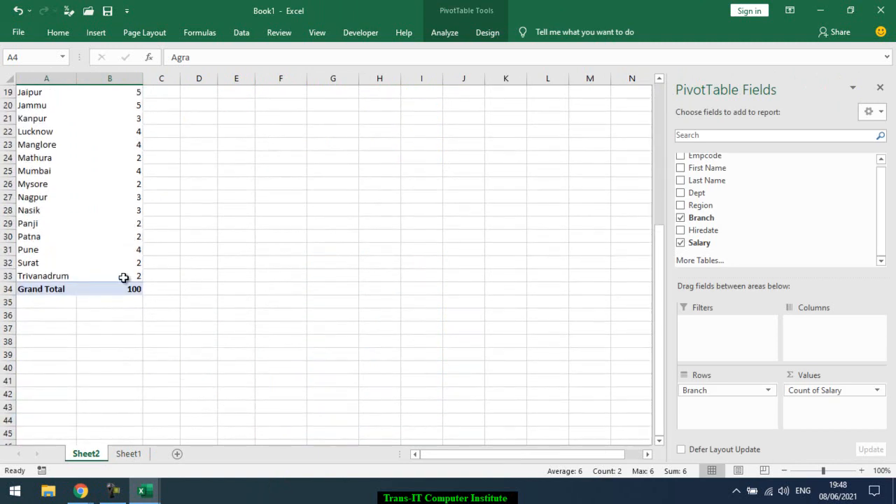
scroll(126, 291, "up", 6)
left_click(115, 195)
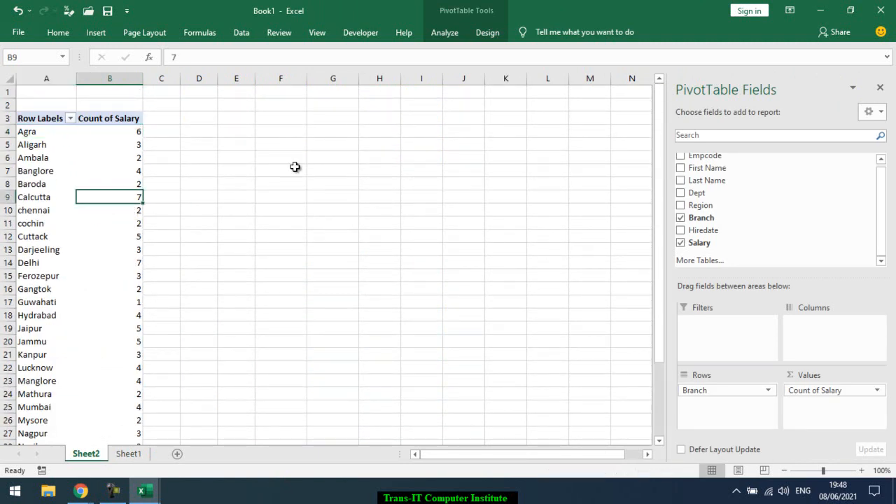
left_click(453, 33)
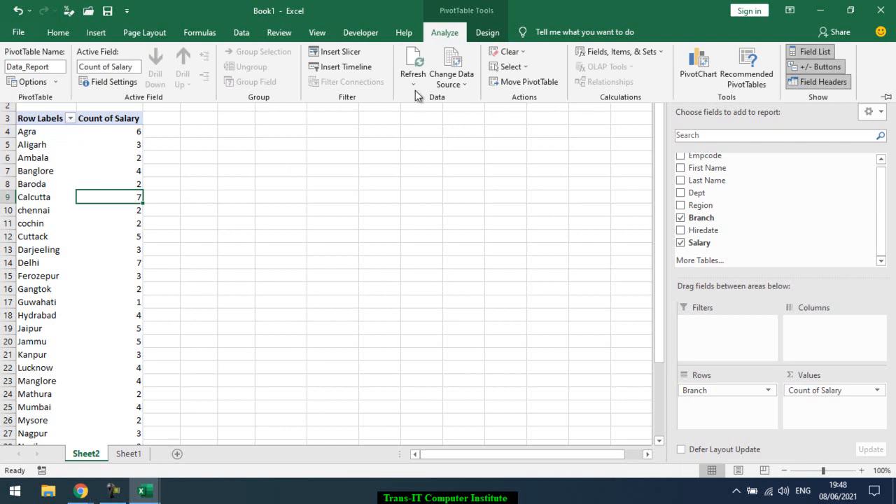
left_click(414, 84)
left_click(430, 116)
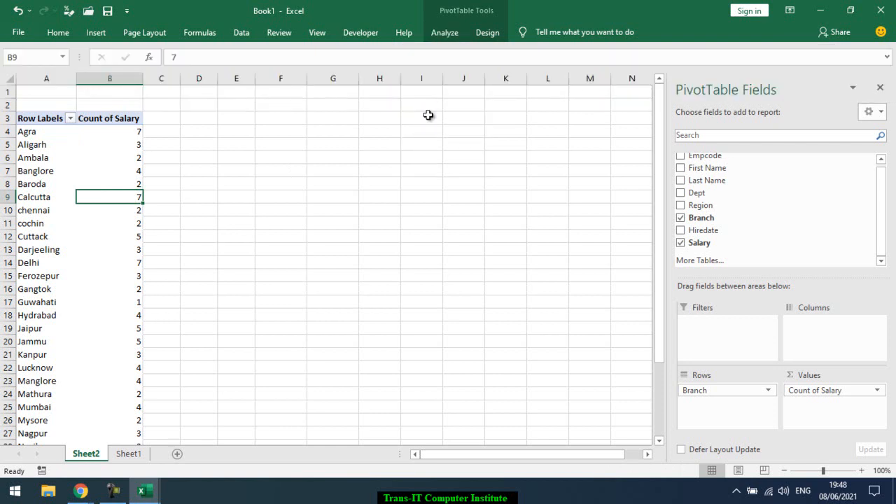
left_click(98, 131)
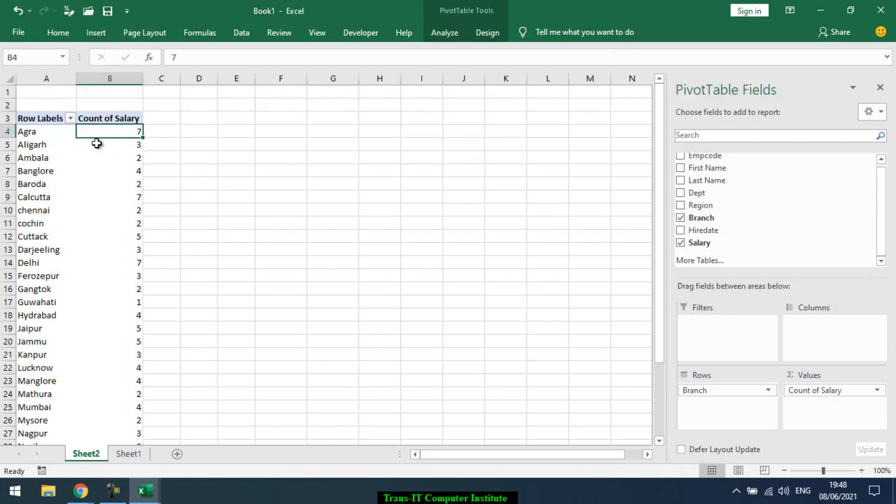
Show the detail records behind the PivotTable's Grand Total on a separate sheet, and delete that sheet.
scroll(176, 170, "down", 1)
scroll(176, 169, "down", 6)
double_click(120, 250)
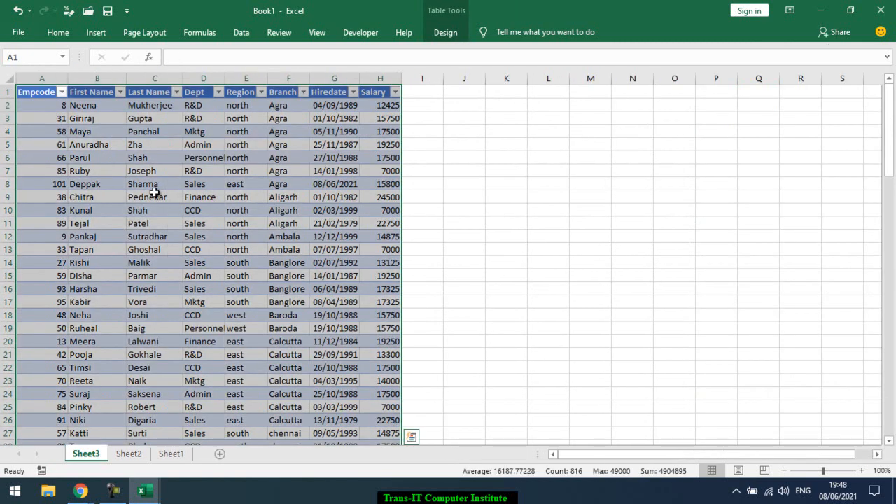
right_click(78, 459)
key("Escape")
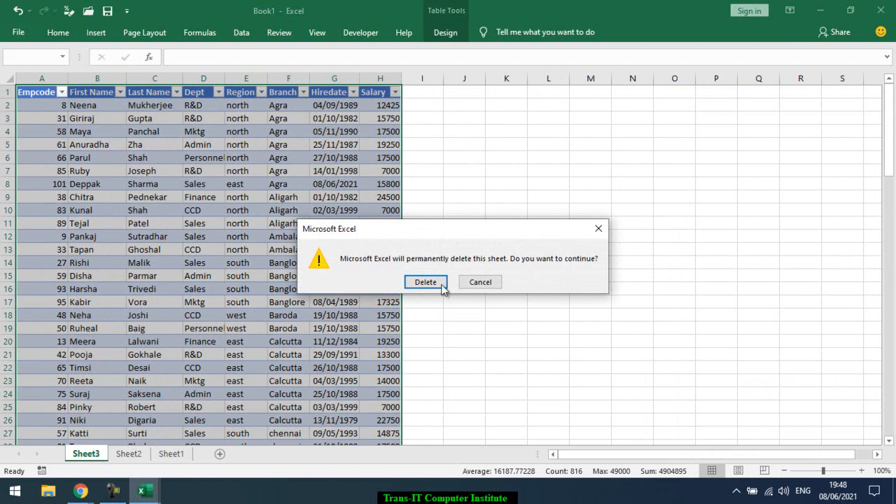
left_click(429, 282)
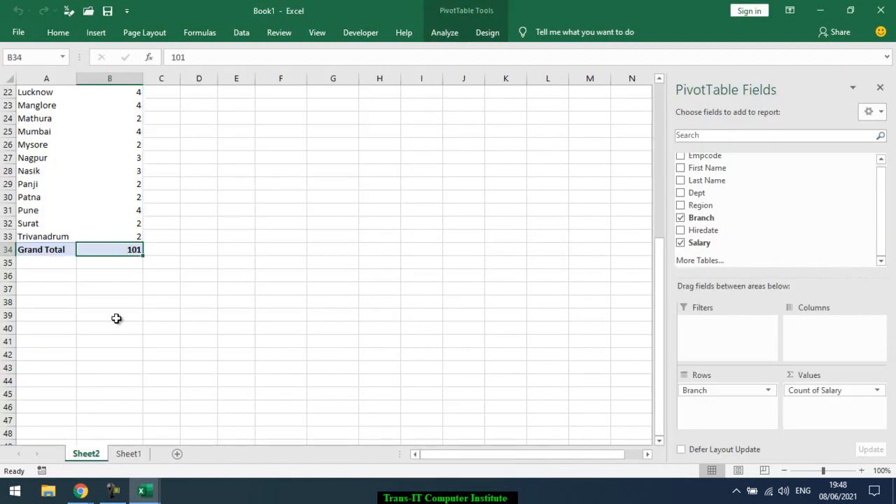
Replace Branch with Region as the row field of the PivotTable.
scroll(105, 211, "up", 7)
left_click(110, 236)
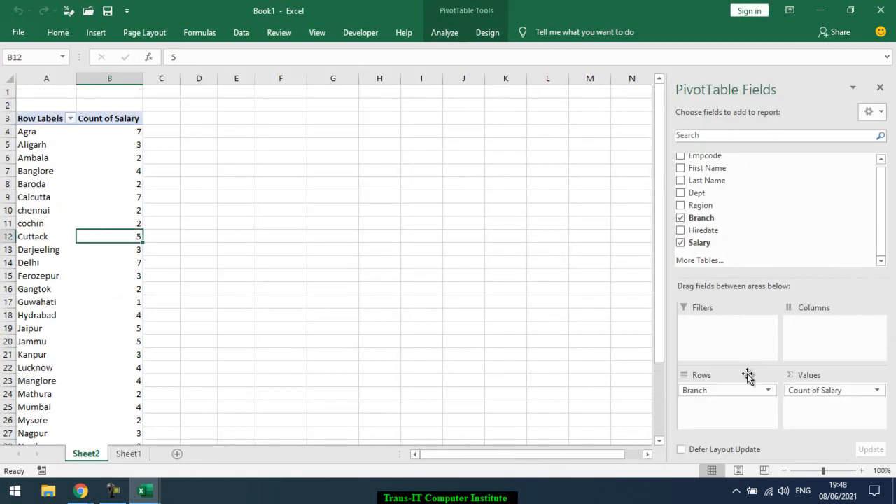
left_click_drag(714, 392, 731, 401)
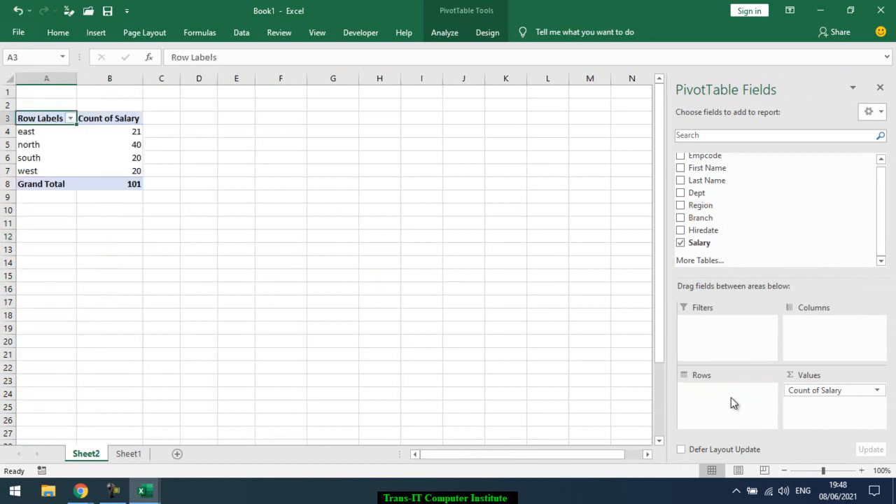
left_click(132, 131)
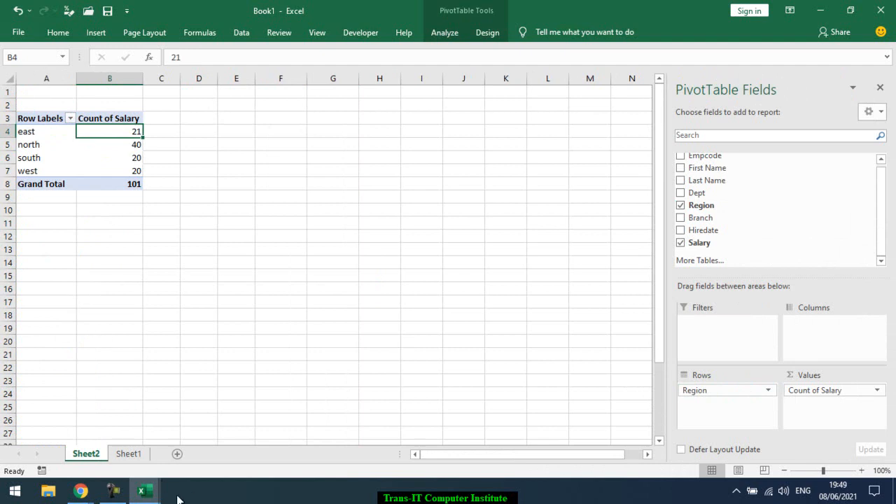
Switch to the Google Meet call in Chrome, check the in-call messages, and return to the Excel workbook.
left_click(82, 491)
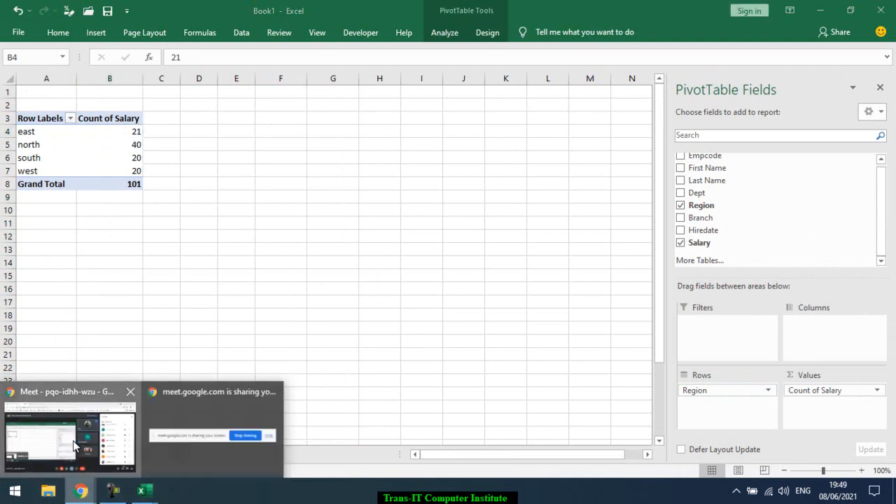
left_click(76, 445)
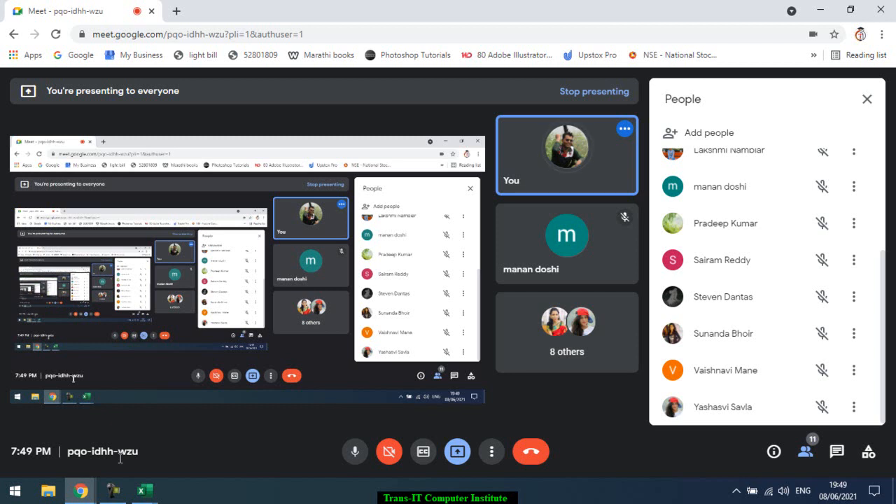
left_click(835, 455)
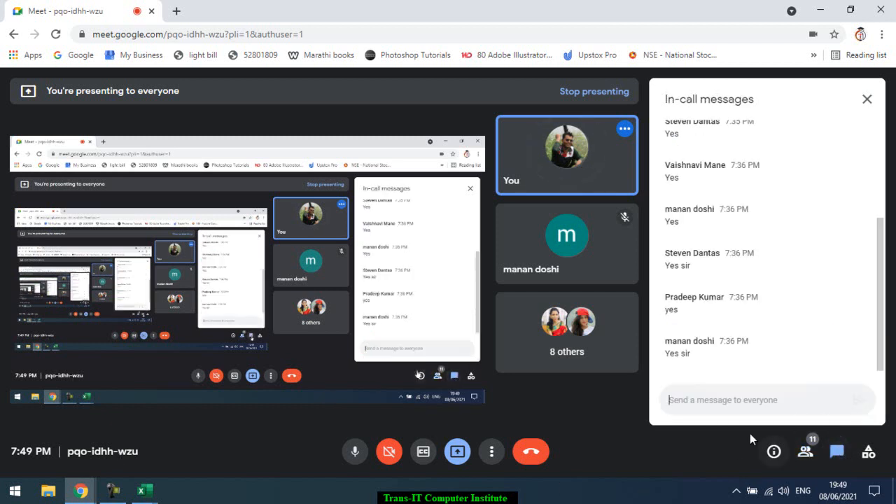
left_click(870, 99)
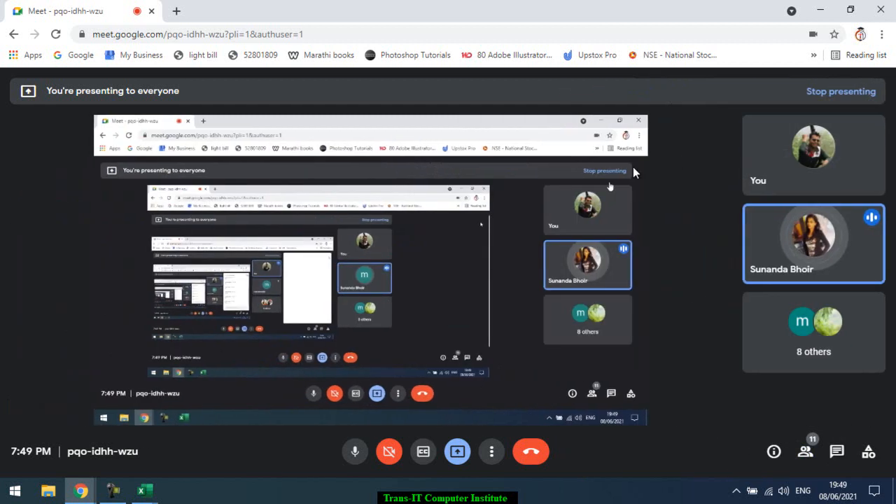
key("alt+Tab")
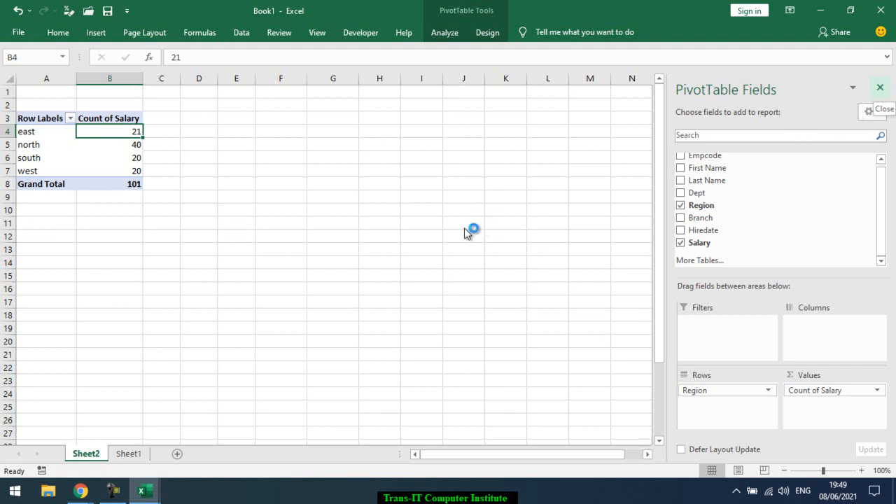
Add a new worksheet to Book1 and copy the entire employee table from the DATA sheet of the AE_3 workbook.
left_click(178, 454)
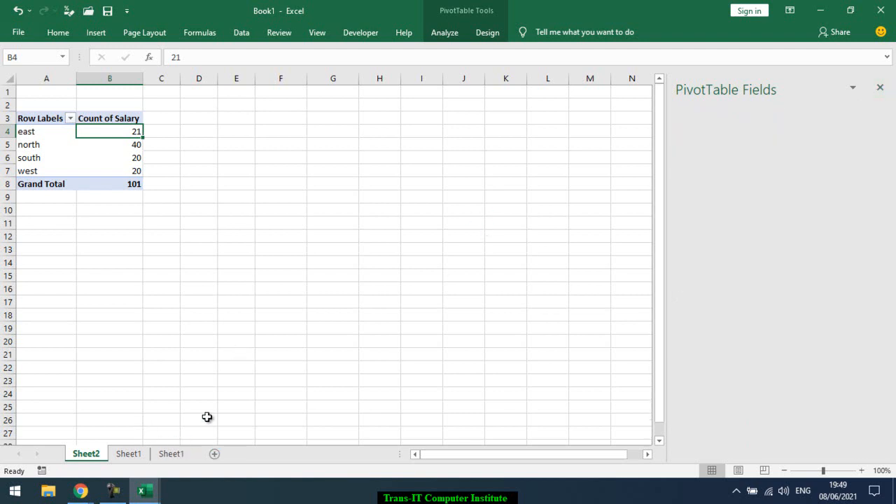
key("alt+Tab")
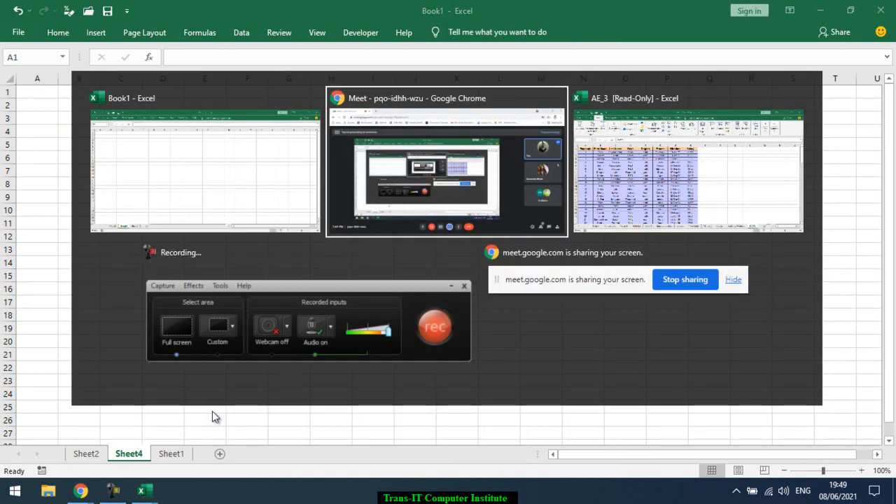
key("alt+Tab")
left_click(254, 271)
key("ctrl+a")
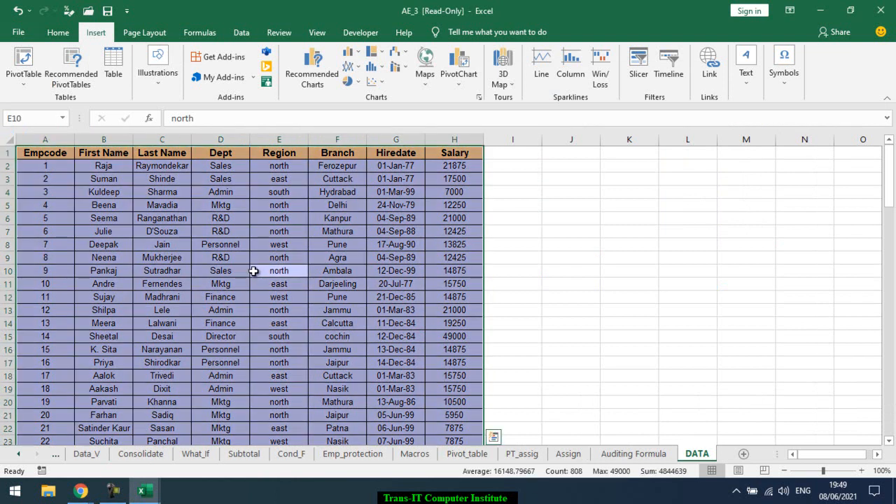
scroll(253, 271, "down", 20)
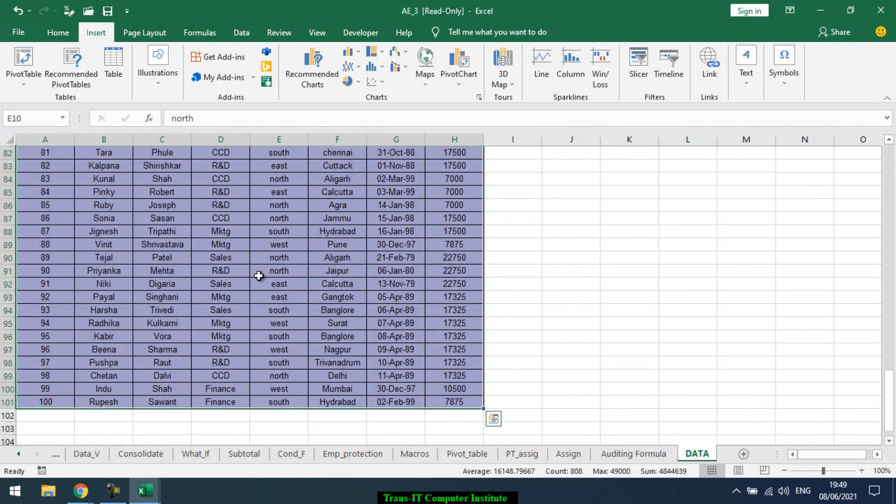
key("ctrl+c")
key("alt+Tab")
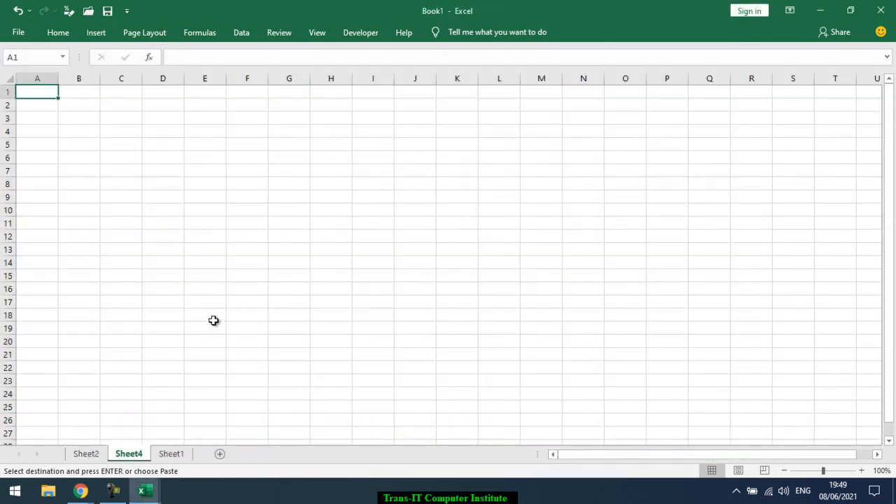
Move Sheet4 after Sheet1, and paste the employee table from AE_3 at A1 with column widths fitted to the contents.
left_click_drag(138, 459, 213, 456)
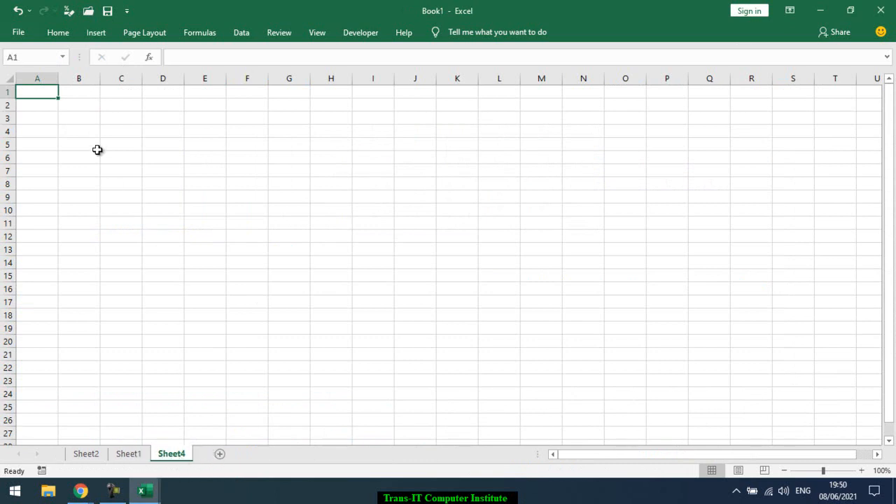
key("alt+Tab")
key("alt+Tab")
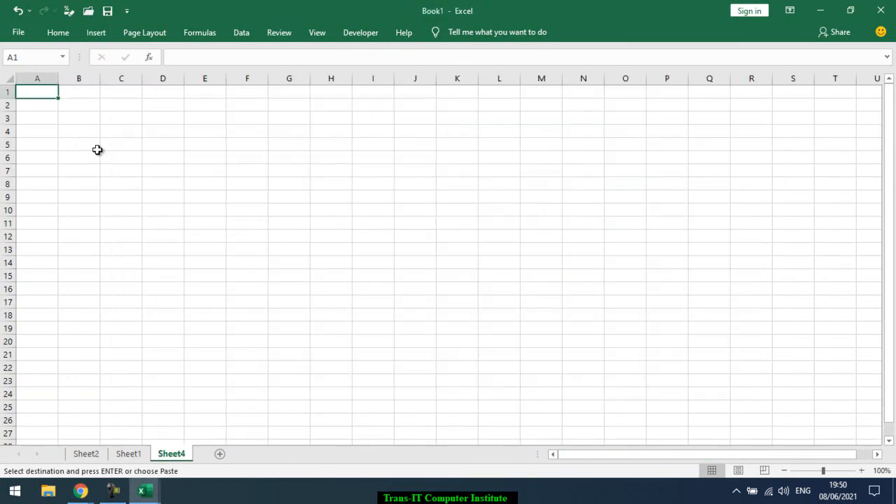
key("ctrl+v")
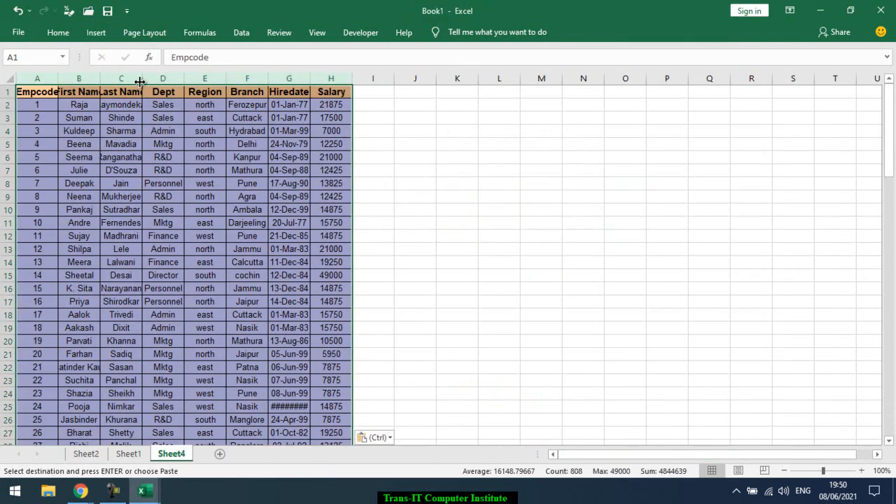
double_click(142, 79)
left_click(160, 143)
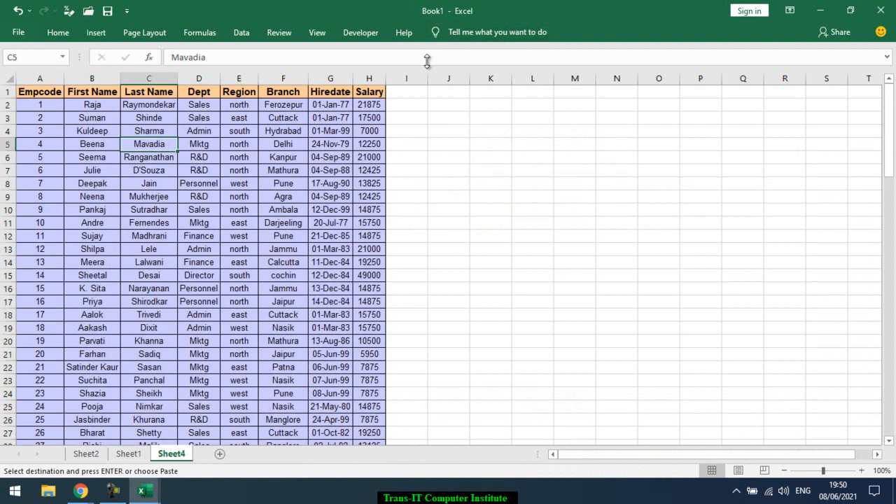
Examine the header row and records of the pasted table on Sheet4, and check where its data ends.
left_click_drag(46, 93, 241, 92)
left_click_drag(49, 108, 290, 226)
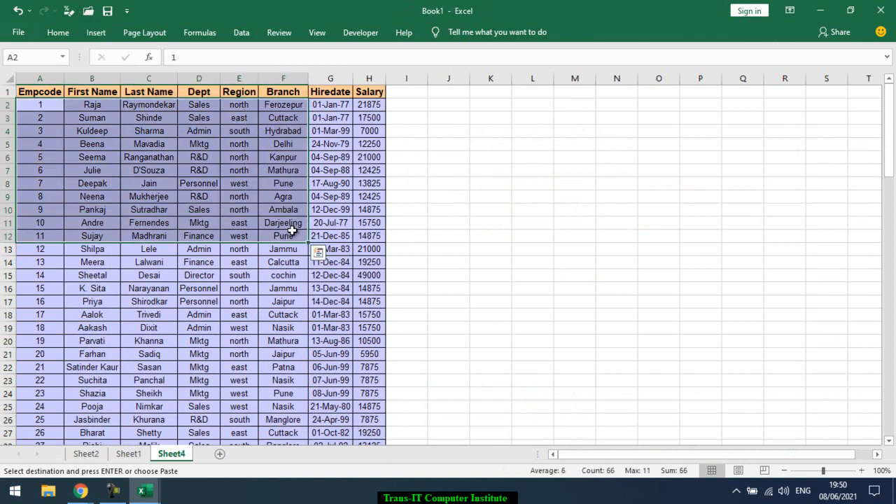
left_click(287, 313)
key("ctrl+End")
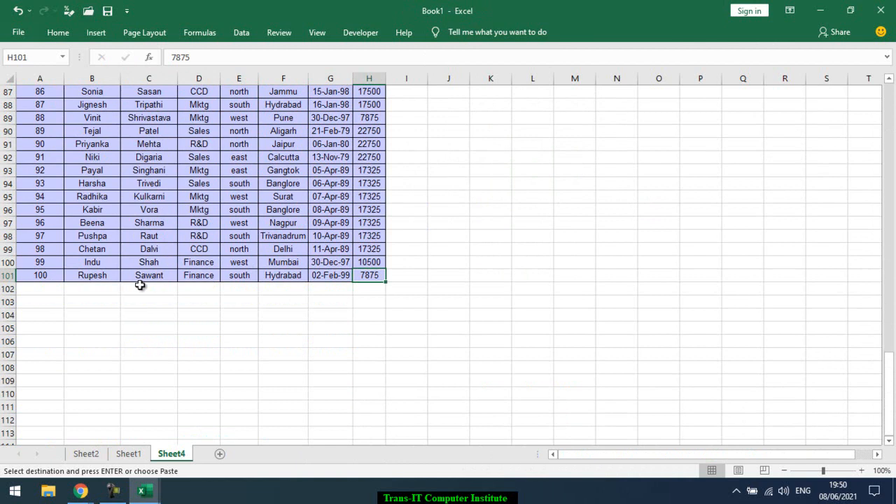
key("Right")
key("Right")
key("Right")
key("Right")
key("Right")
key("Right")
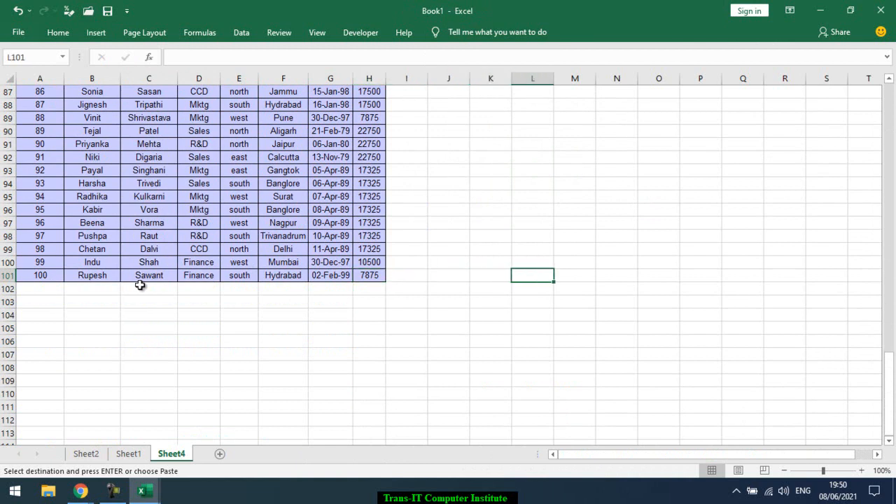
key("Right")
key("Right")
key("Right")
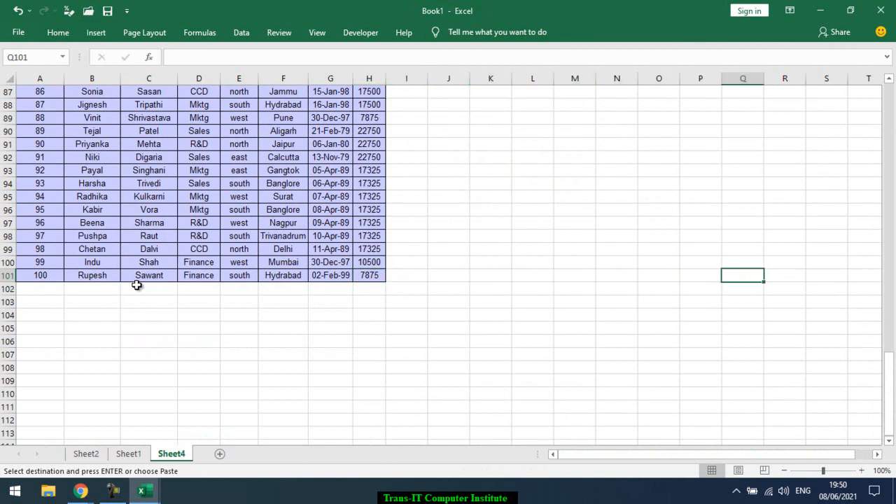
key("ctrl+Home")
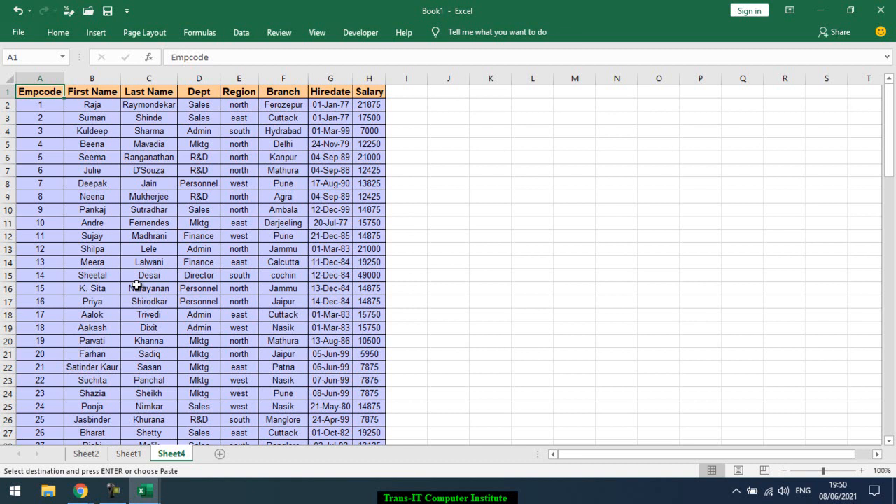
Select the entire employee table on Sheet4 and clear all of its formatting.
key("ctrl+shift+End")
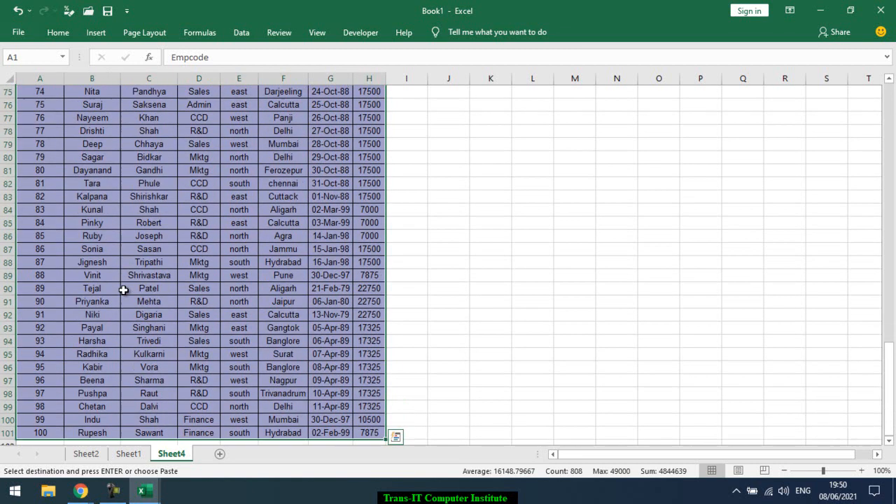
scroll(123, 290, "up", 8)
scroll(123, 289, "up", 16)
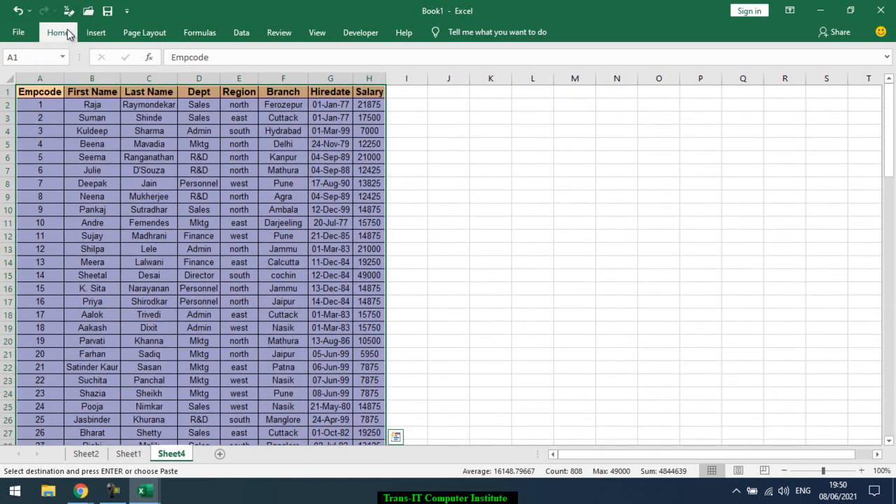
left_click(68, 33)
left_click(579, 83)
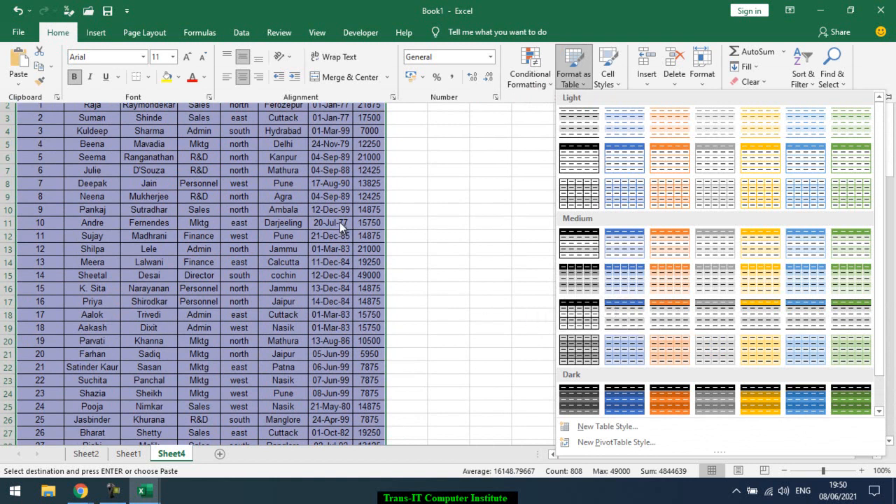
left_click(265, 212)
left_click(771, 90)
left_click(772, 117)
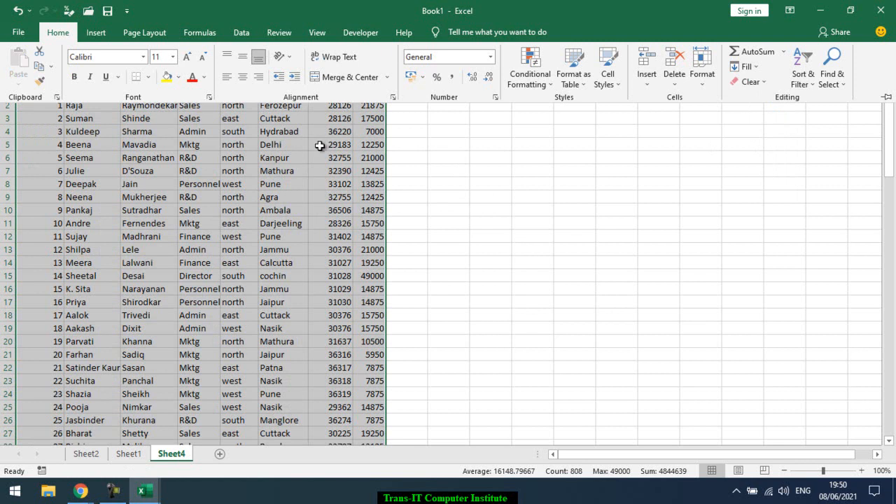
Try Clear All on the entire employee table on Sheet4, and undo back to the originally formatted table.
left_click(304, 169)
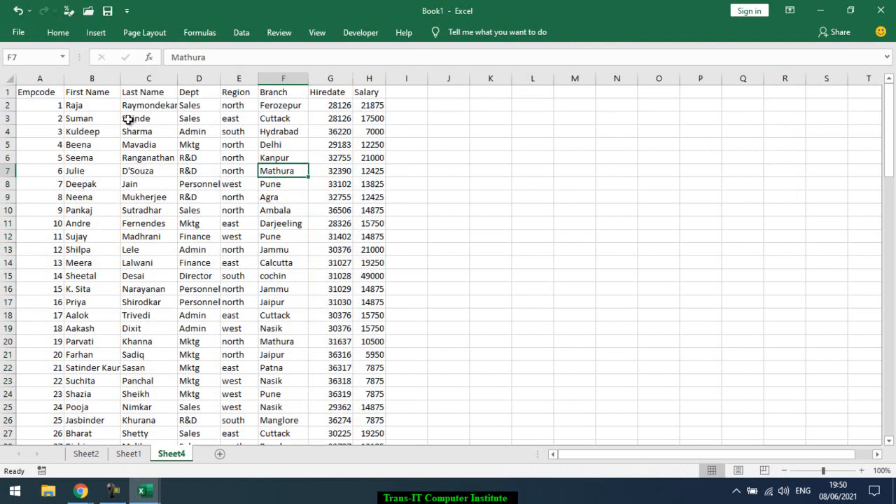
key("ctrl+a")
scroll(226, 174, "down", 15)
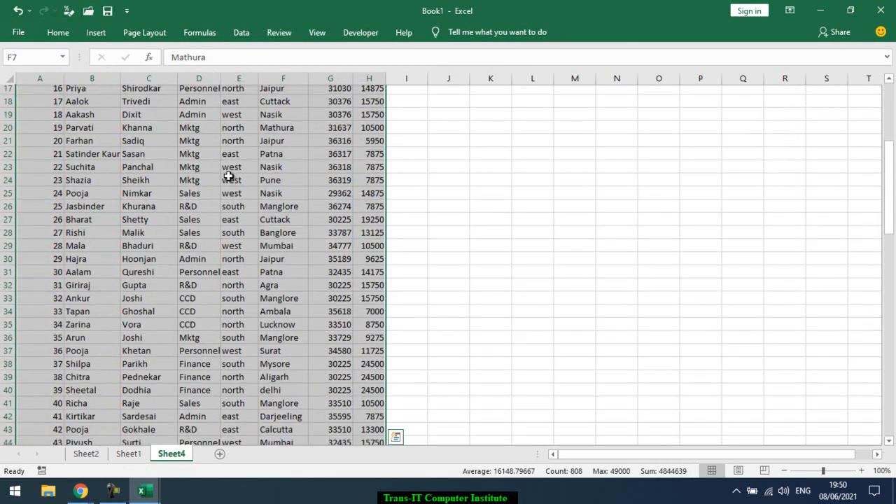
scroll(229, 176, "down", 12)
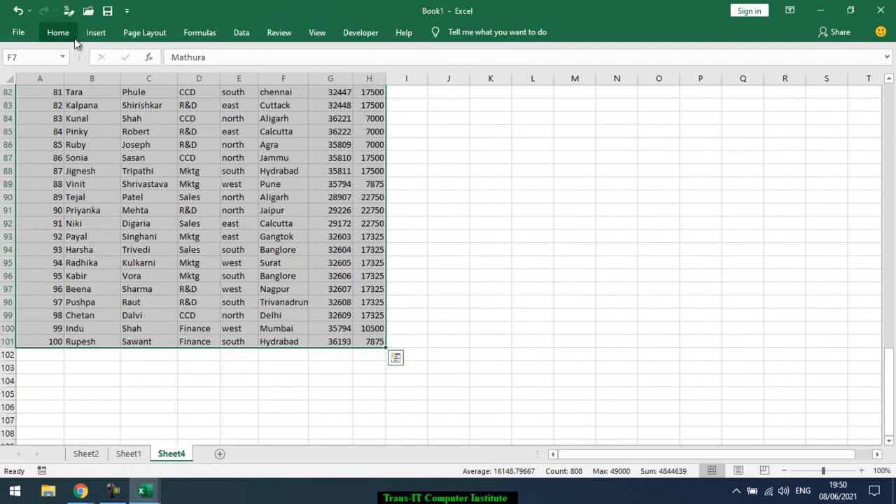
left_click(66, 35)
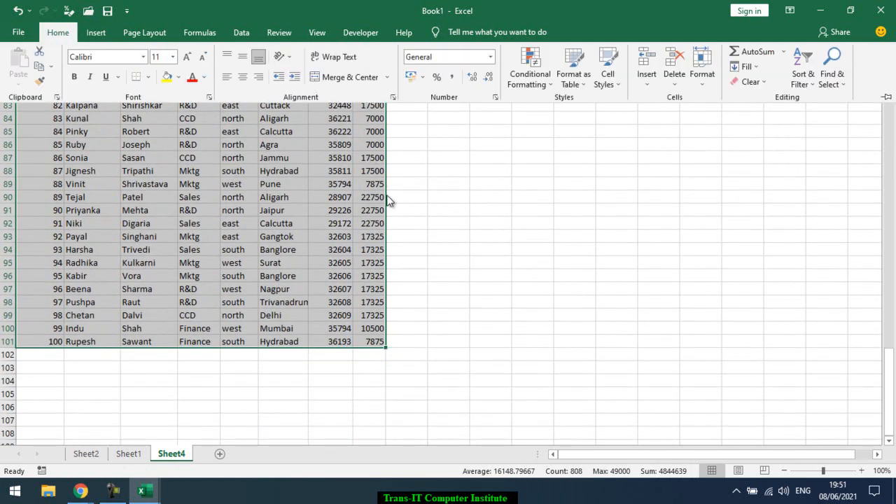
left_click(325, 200)
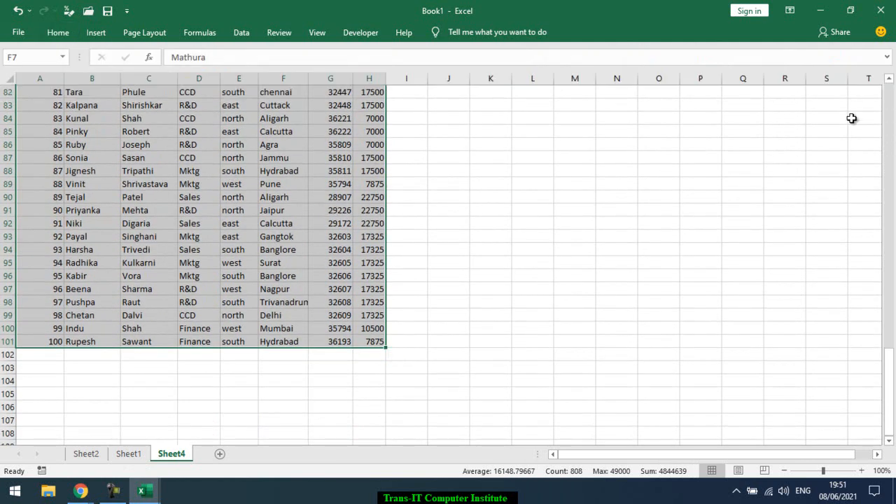
left_click(66, 35)
left_click(753, 85)
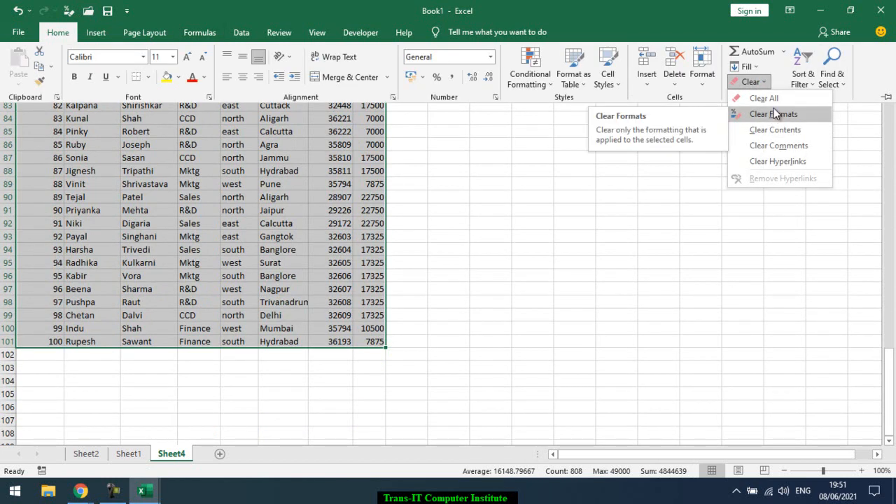
left_click(774, 99)
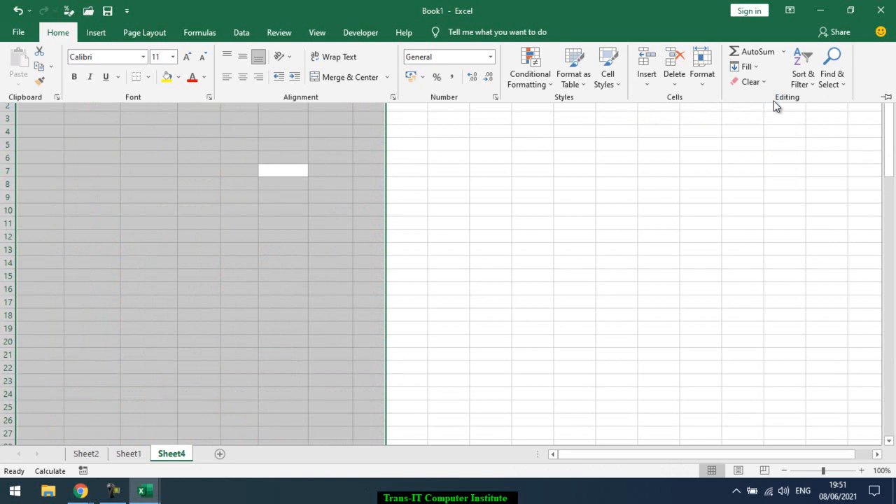
key("ctrl+z")
key("ctrl+z")
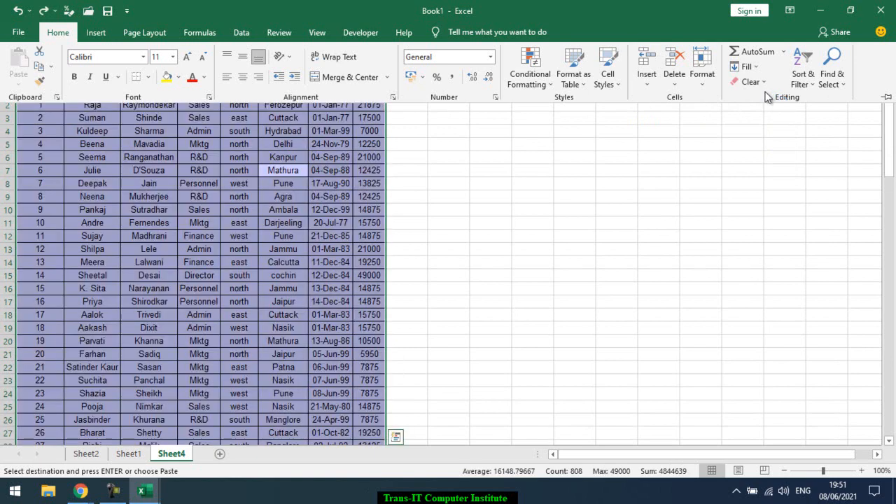
Clear only the formats of the employee table on Sheet4, and format A1:H101 as a table with headers in a black Medium style.
left_click(763, 82)
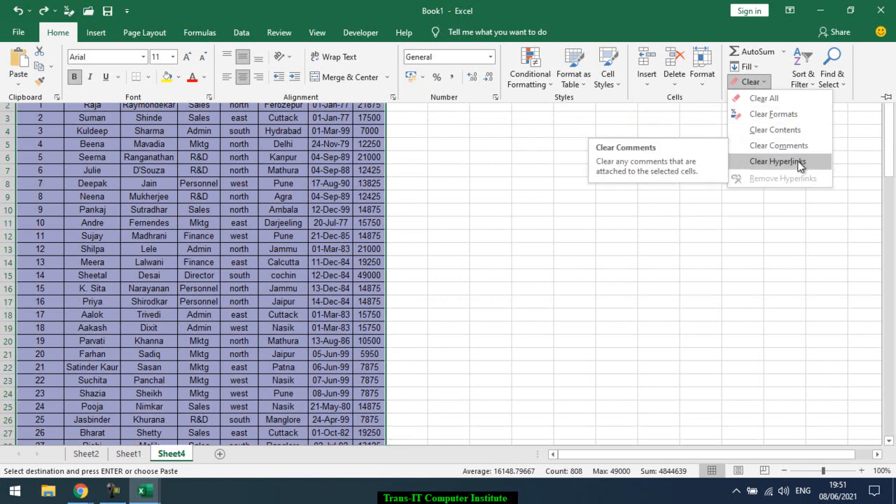
left_click(786, 116)
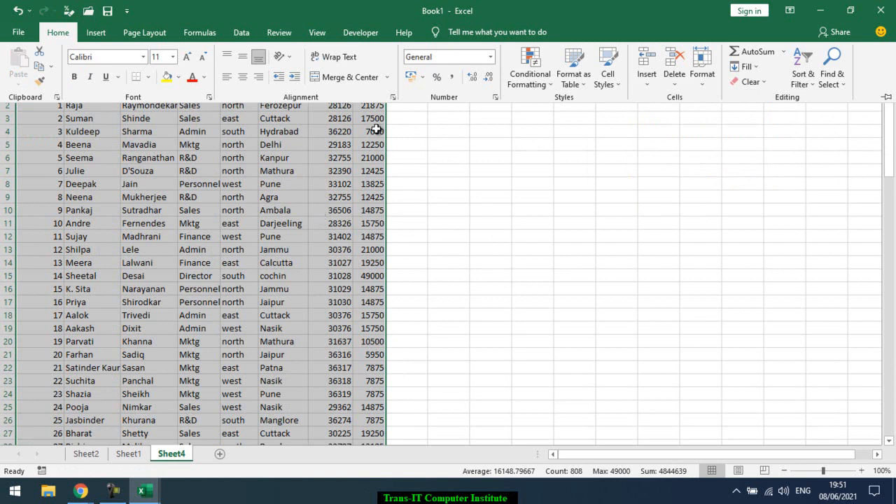
left_click(570, 85)
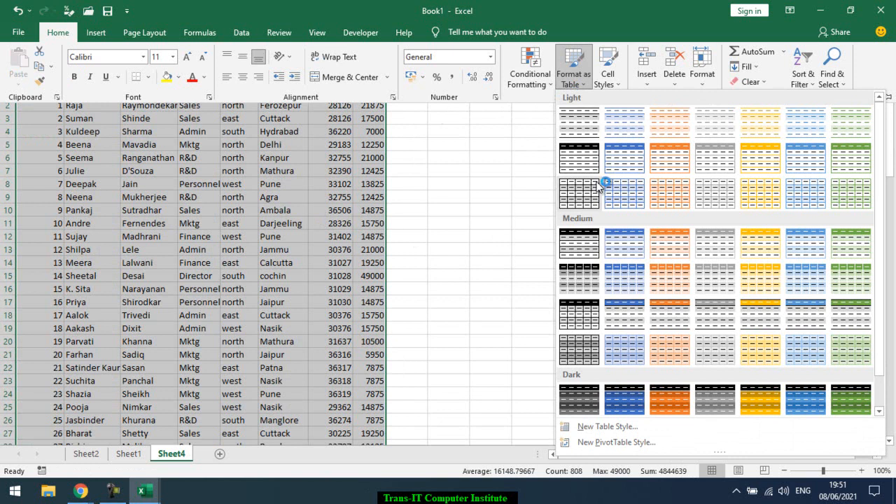
left_click(590, 309)
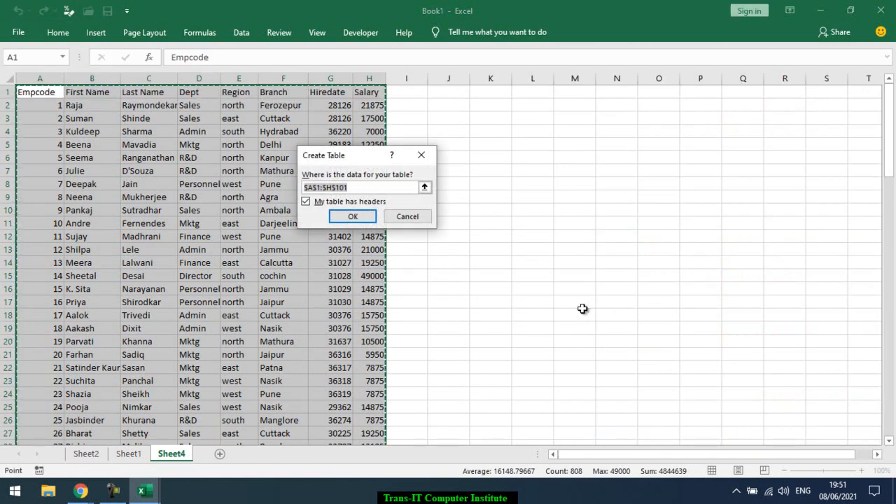
left_click(339, 214)
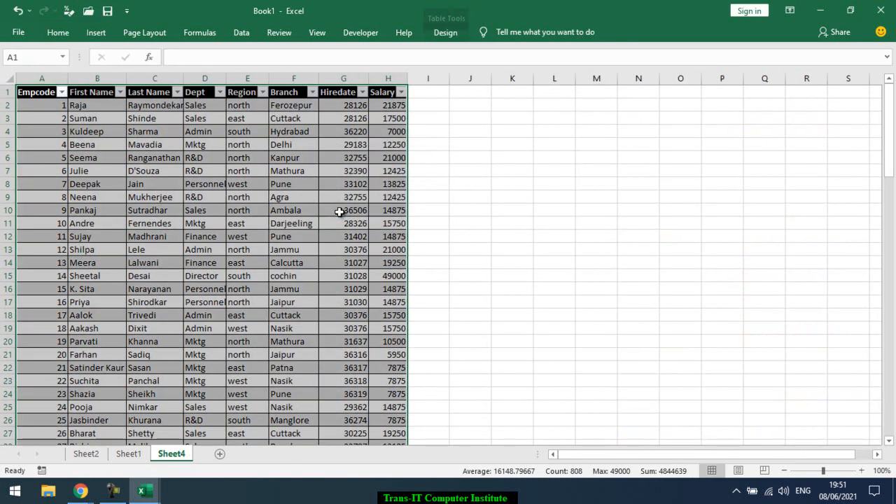
left_click(256, 186)
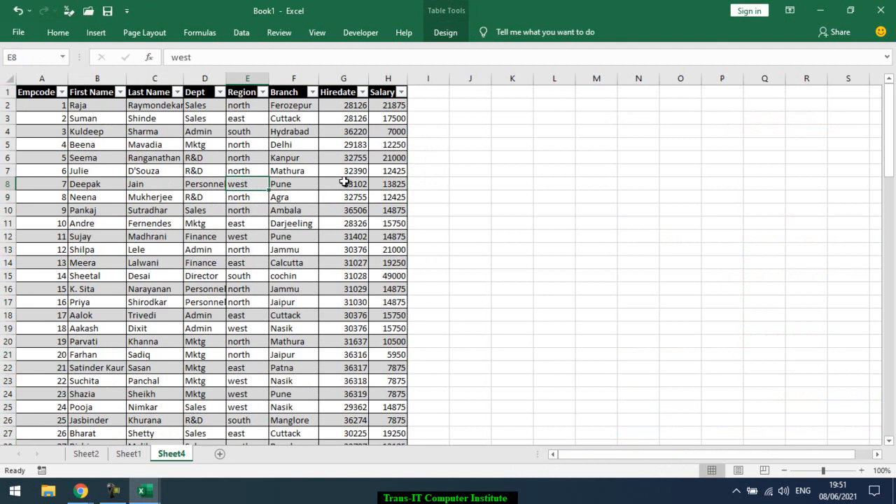
left_click(447, 34)
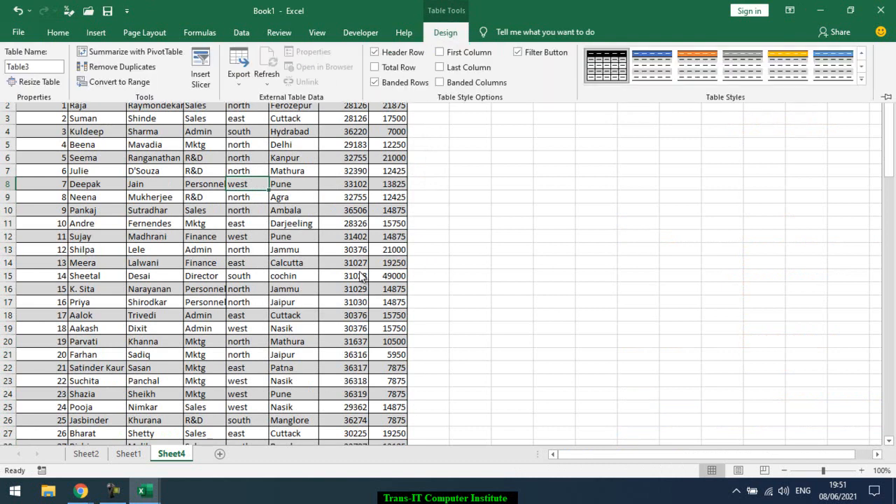
left_click(207, 65)
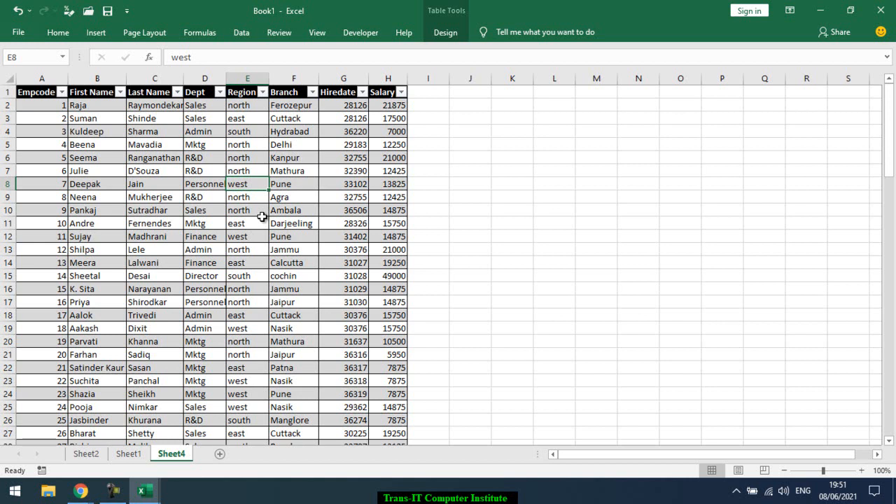
Add a new worksheet to Book1, and paste the header row and first employee record from AE_3's DATA sheet at A1.
left_click(220, 453)
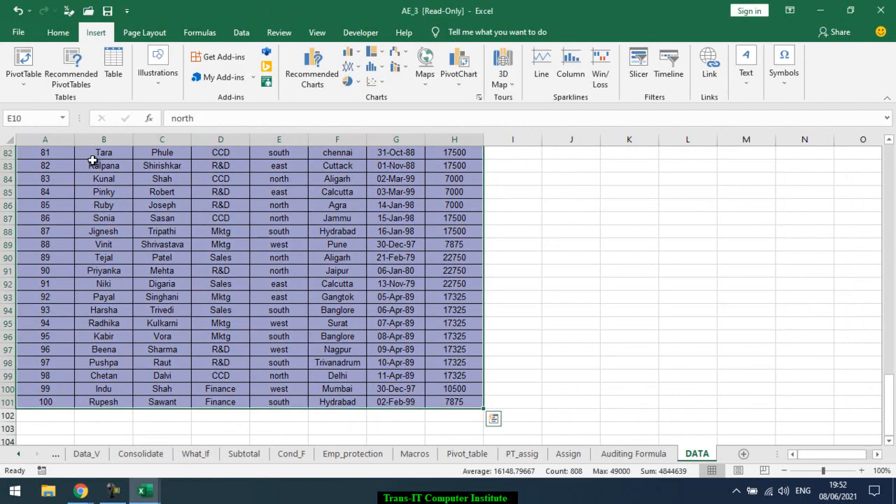
key("ctrl+Home")
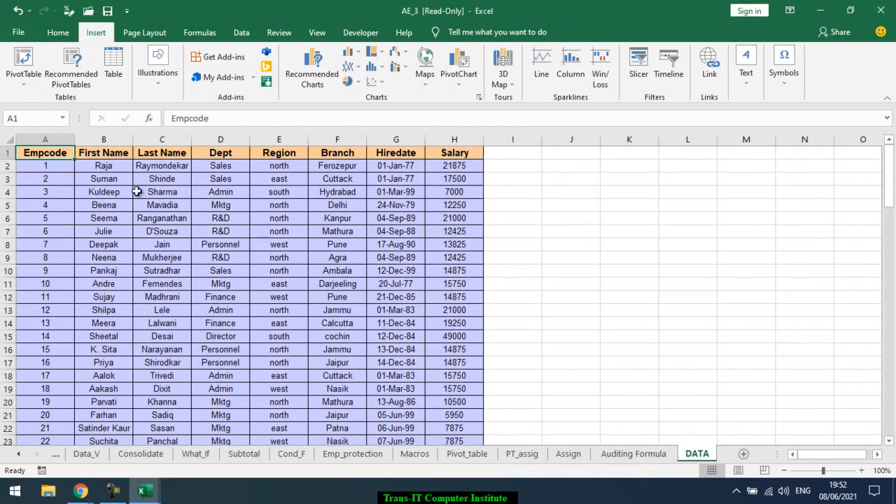
left_click(477, 164, "shift")
key("ctrl+c")
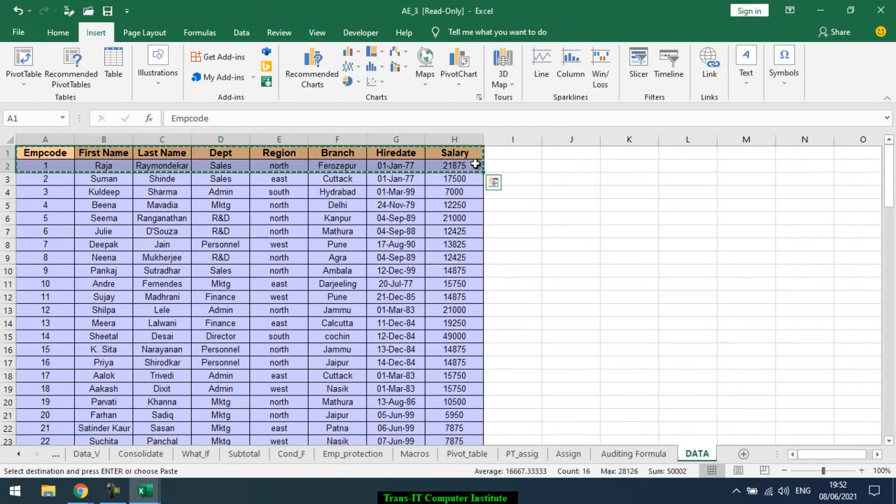
key("alt+Tab")
key("ctrl+v")
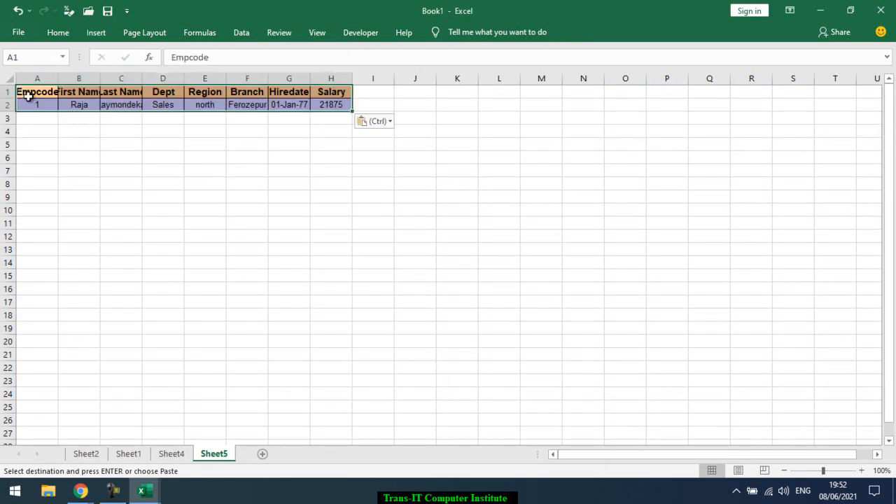
Clear the formats of the pasted header and record on Sheet5.
left_click(60, 34)
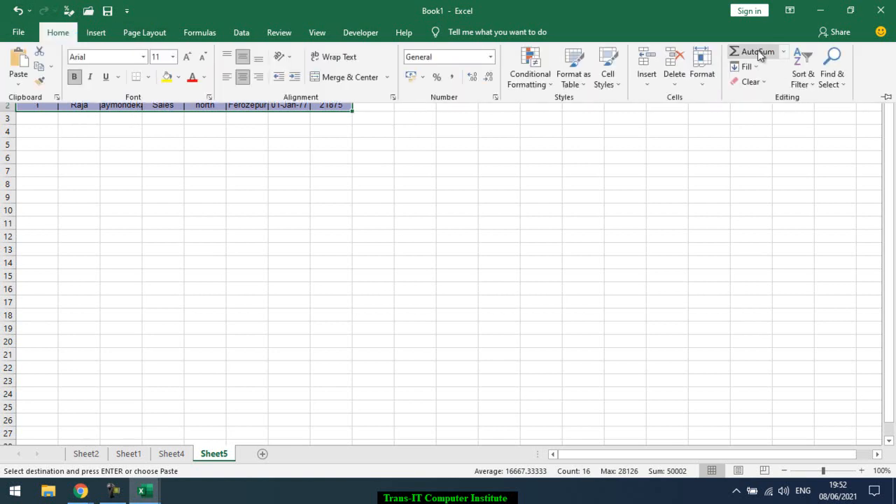
left_click(764, 82)
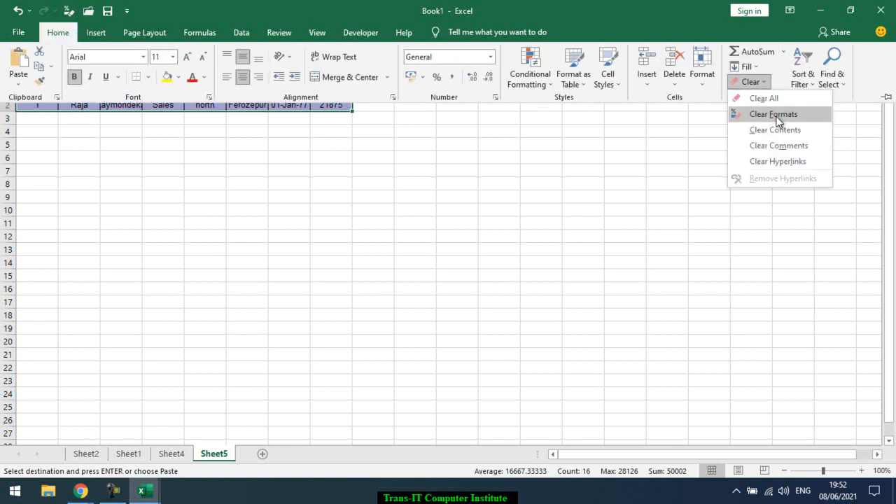
left_click(780, 114)
left_click(150, 195)
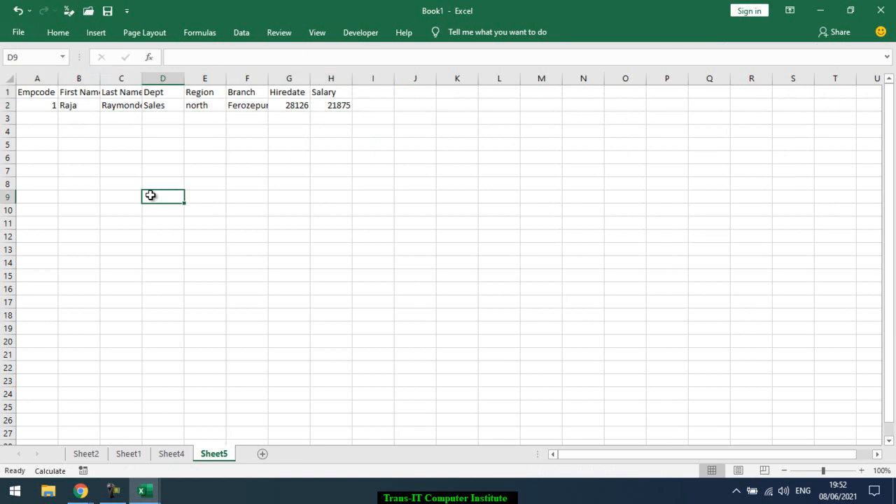
Delete all the pasted employee data from Sheet5.
key("ctrl+Home")
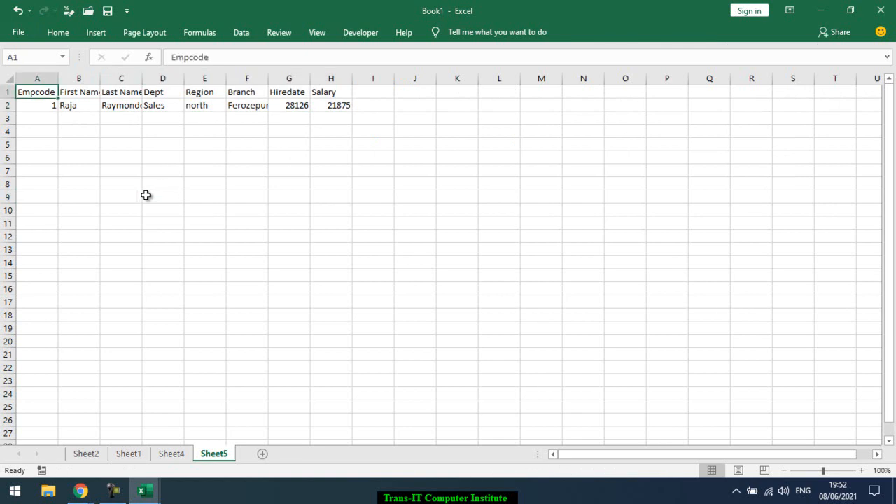
left_click_drag(73, 100, 203, 120)
key("ctrl+a")
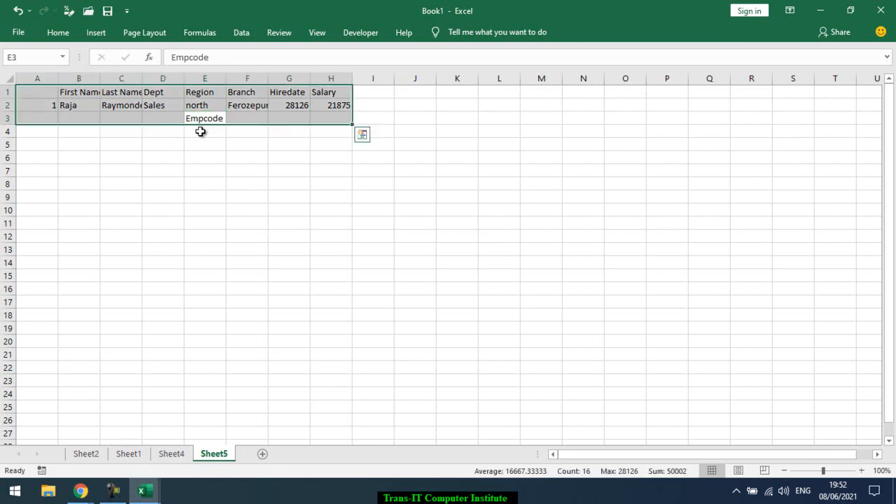
key("Delete")
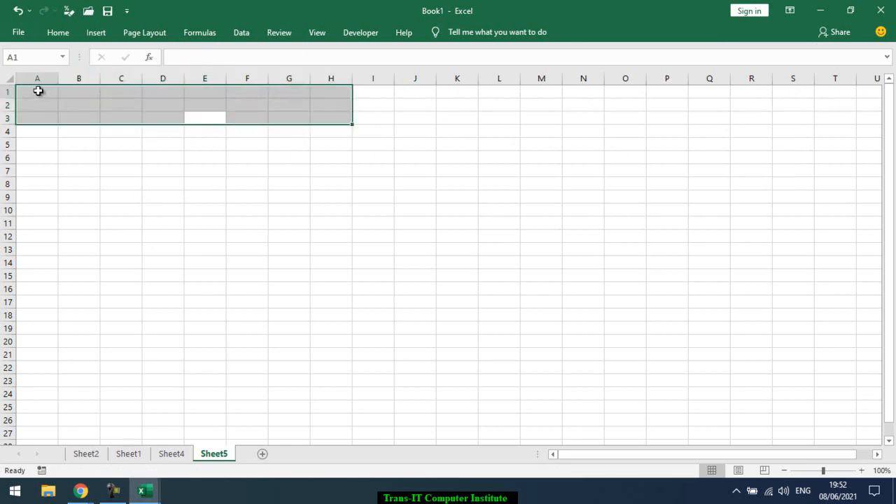
Enter the headers Sr No and Name in A1:B1, with 1 and a sample first name in the row below.
left_click(37, 91)
type("Sr N")
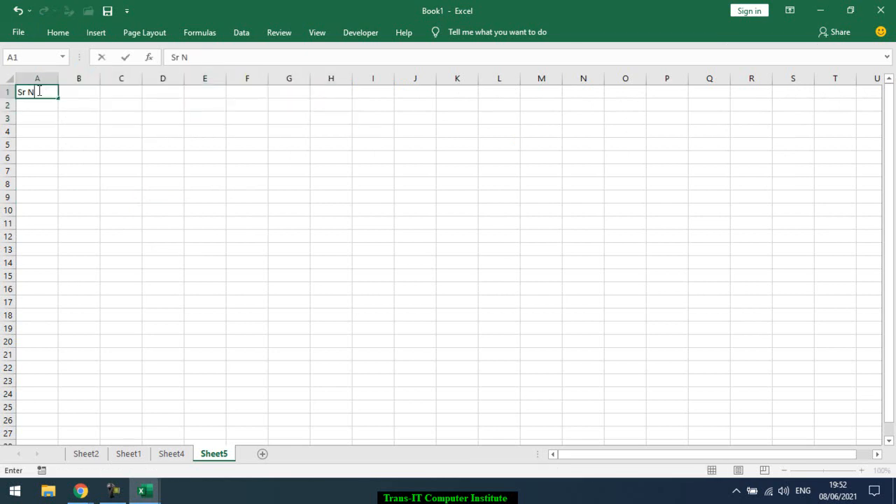
type("o")
key("Tab")
type("Name")
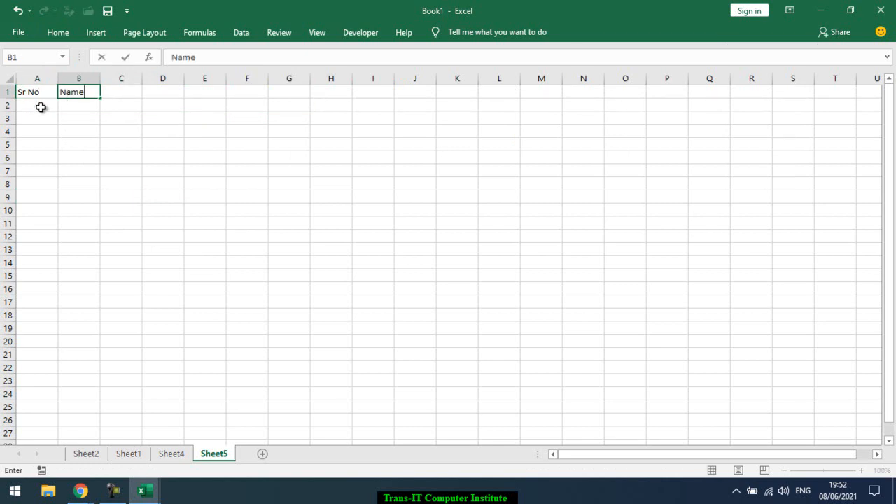
key("Return")
type("1")
key("Tab")
type("Ra")
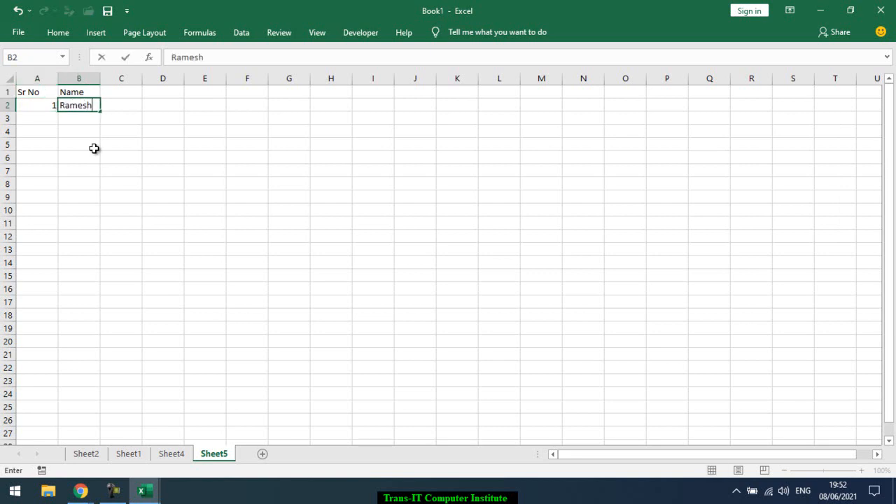
key("Return")
Format A1:B2 on Sheet5 as a table with headers in a black Medium style.
left_click_drag(48, 90, 77, 103)
left_click(58, 33)
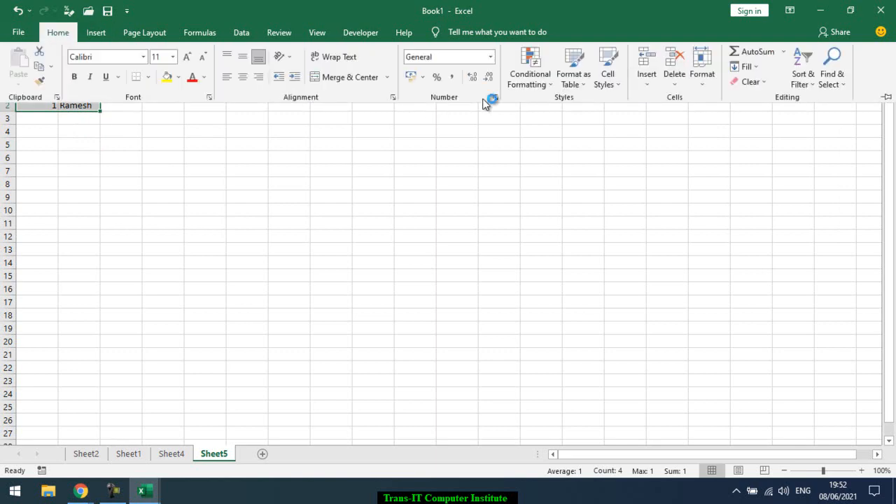
left_click(585, 81)
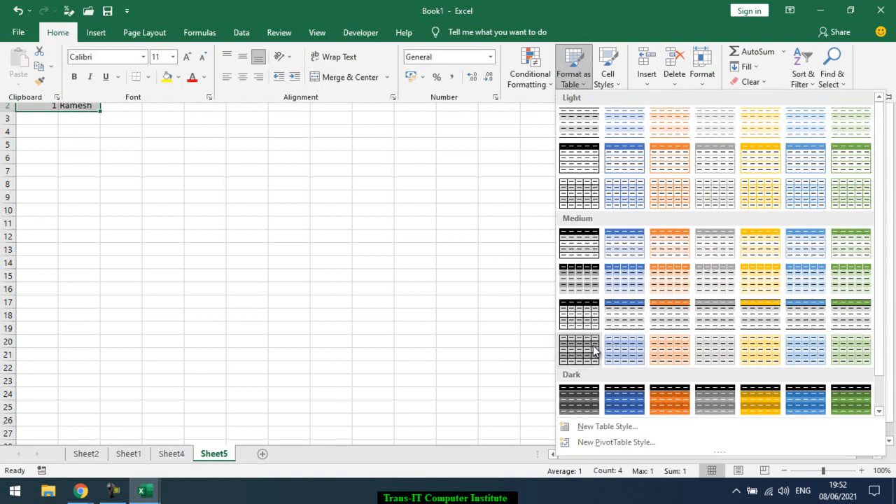
left_click(592, 332)
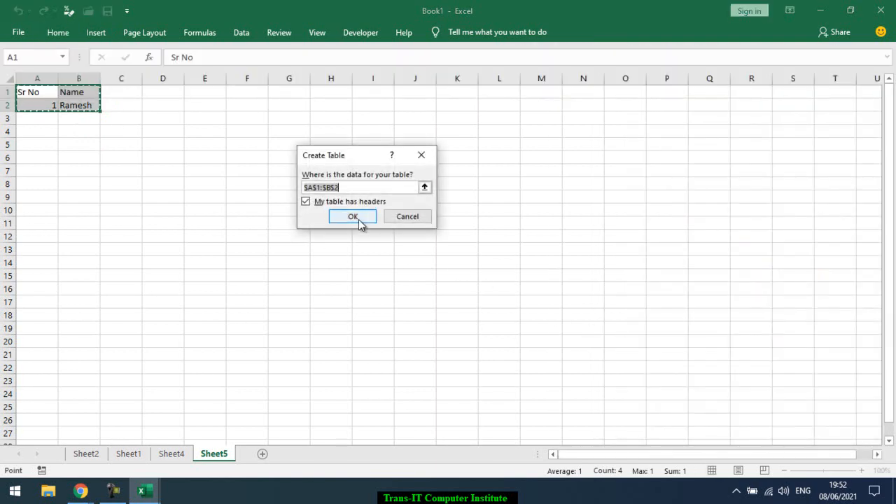
left_click(357, 218)
Extend the small table with a Surname column by entering the header in C1.
left_click(120, 92)
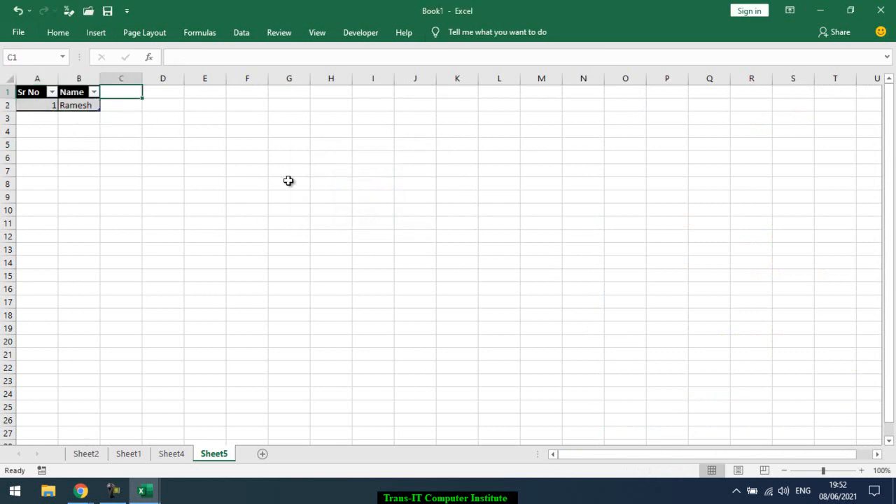
type("Surname")
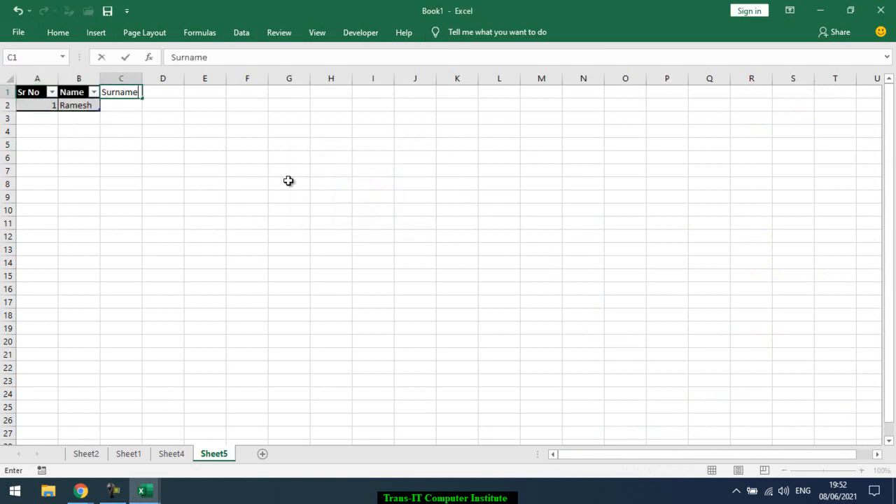
key("Tab")
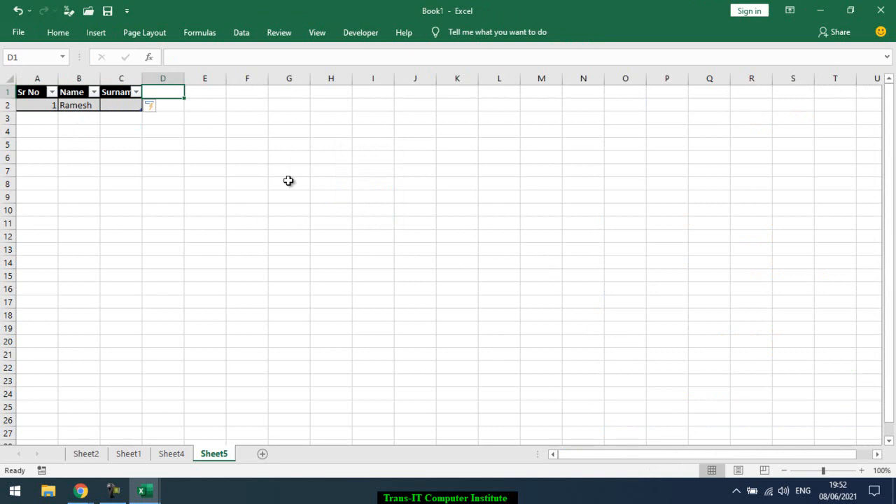
Extend the Sheet5 table with DOB, Address and Div columns by entering the headers in D1:F1.
type("Re")
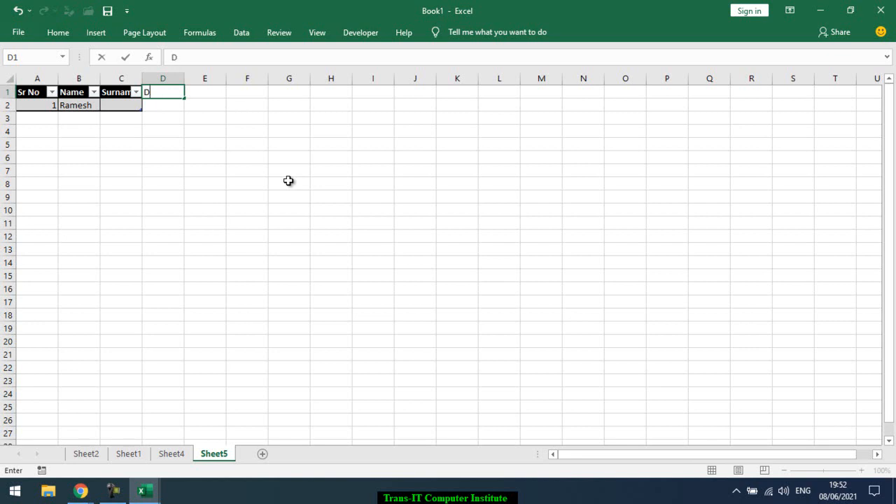
key("Tab")
type("A")
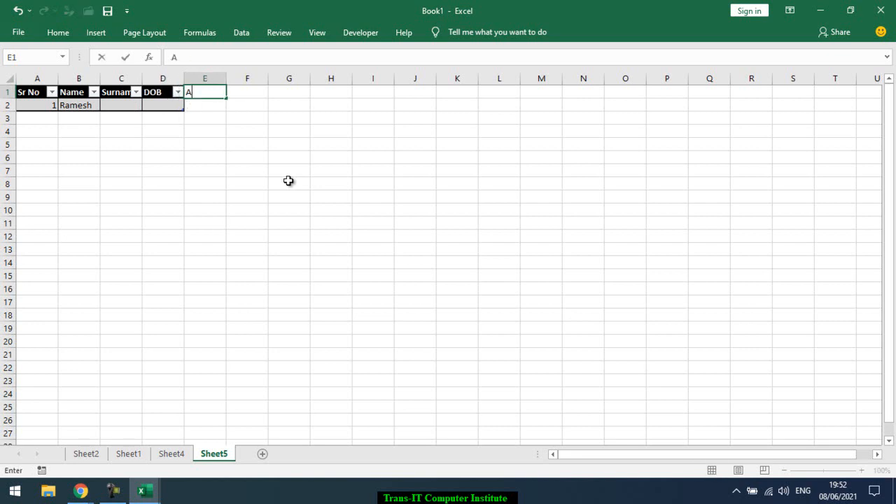
key("Tab")
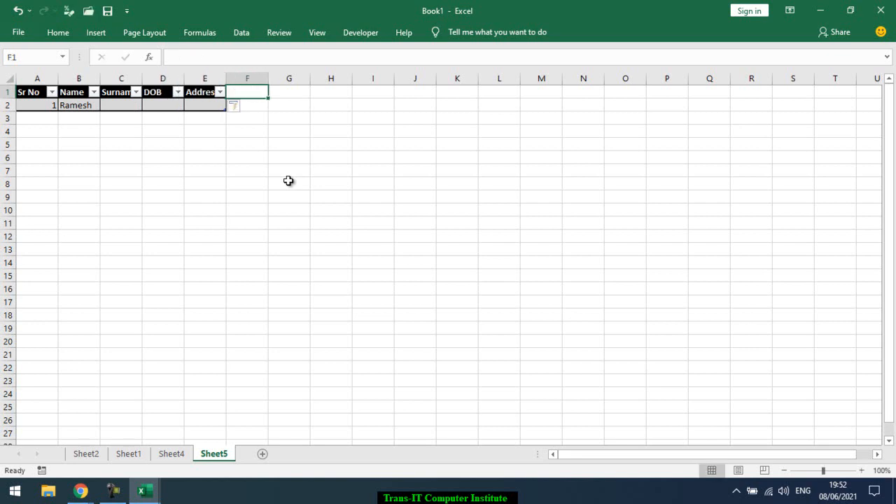
type("Div")
key("Tab")
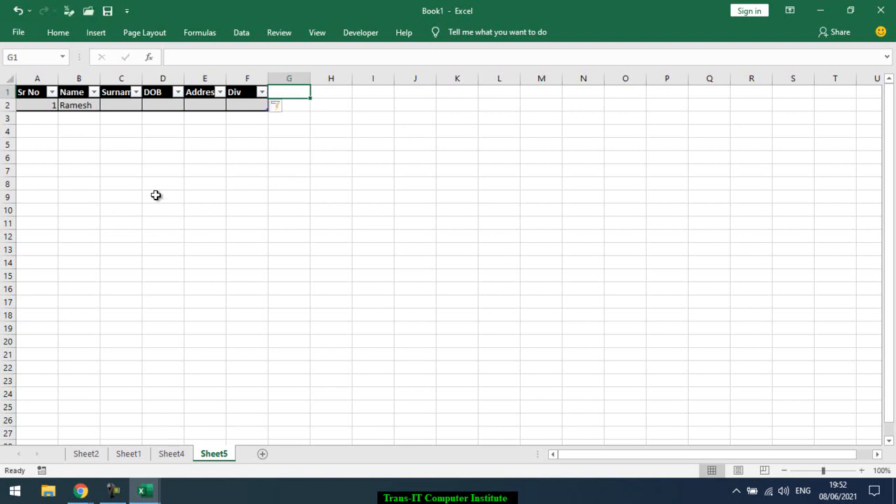
Append a row below the first record with 2 as its Sr No, then append another row beneath it.
left_click(242, 108)
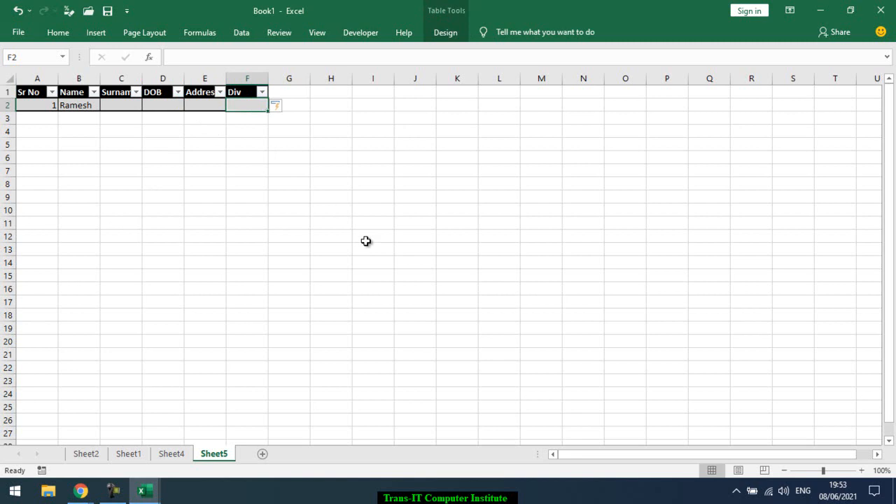
key("Tab")
type("2")
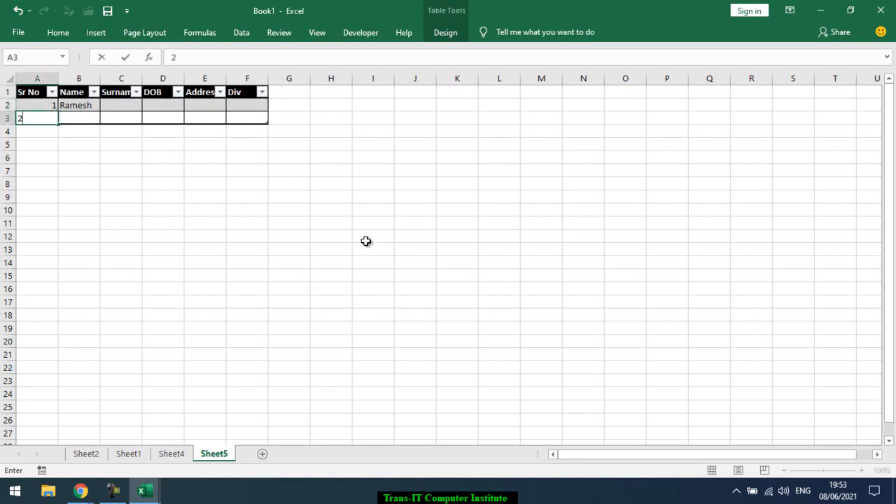
key("Tab")
key("Tab")
key("Tab")
key("Tab")
key("Tab")
key("Tab")
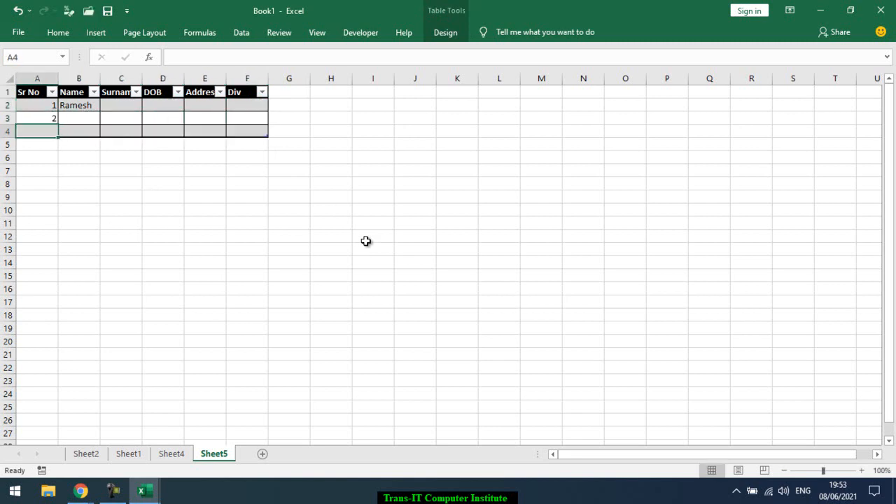
Enter 3 as the Sr No in row 4 and append one more blank row to the table.
type("3")
key("Tab")
key("Tab")
key("Tab")
key("Tab")
key("Tab")
key("Tab")
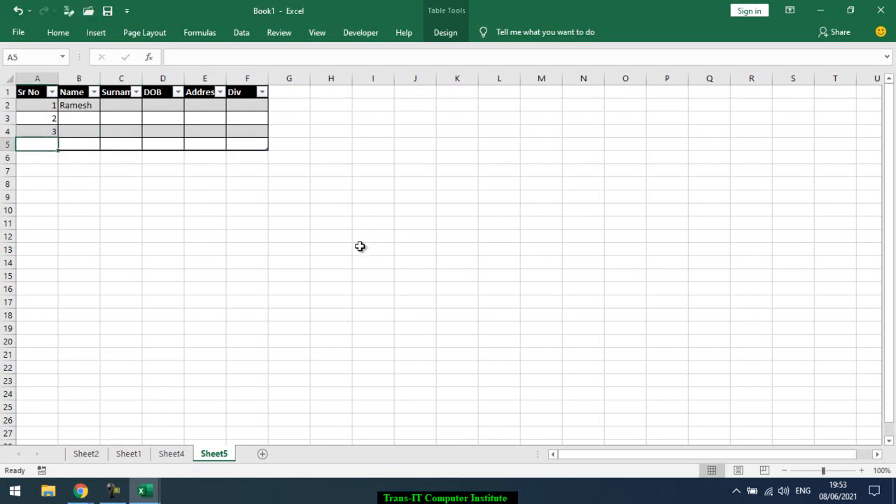
Delete Sheet4 and Sheet5 from the workbook, confirming each permanent deletion.
left_click(171, 453)
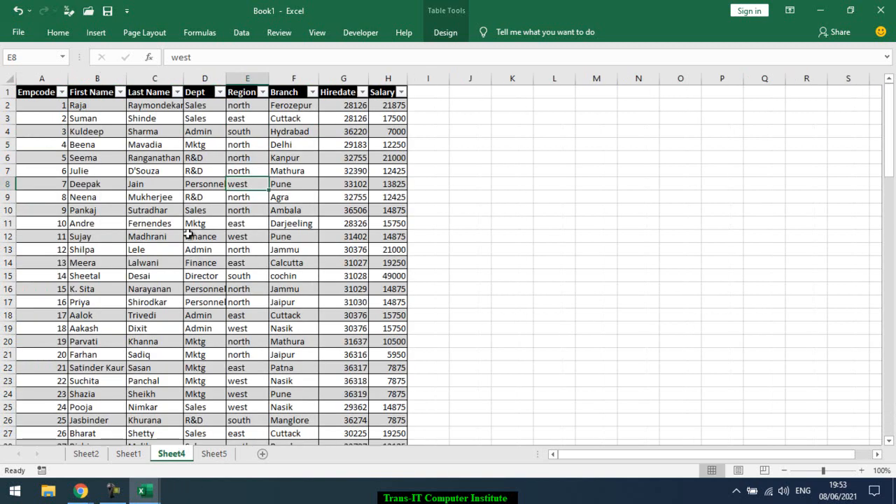
right_click(174, 455)
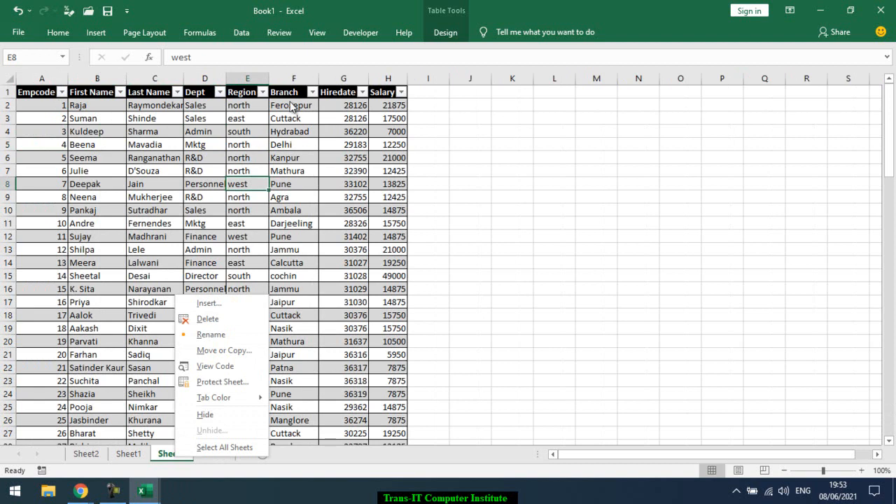
left_click(236, 319)
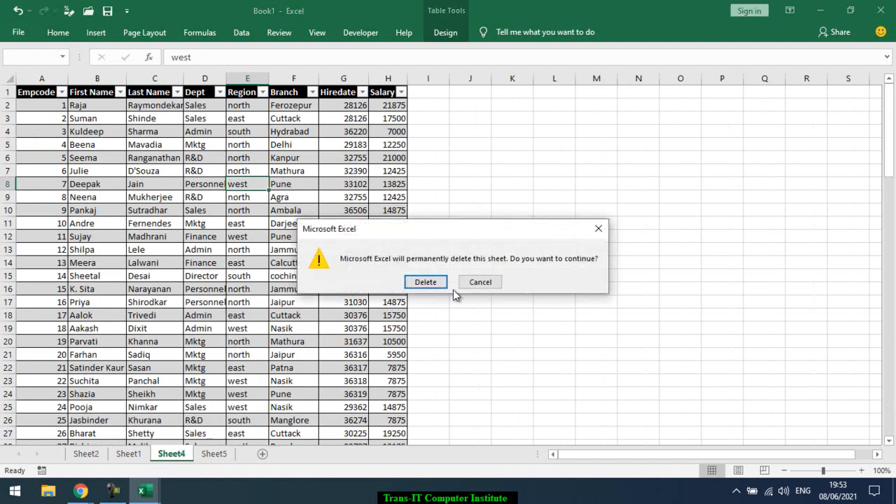
left_click(424, 286)
right_click(176, 454)
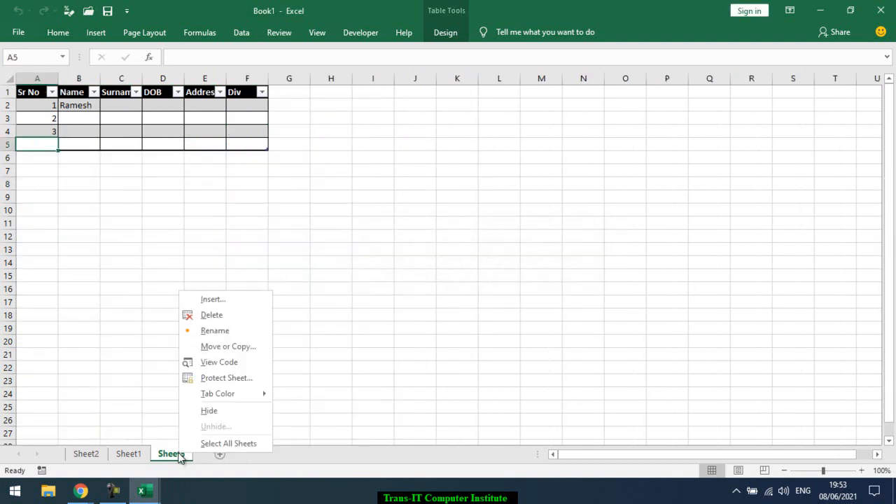
left_click(226, 315)
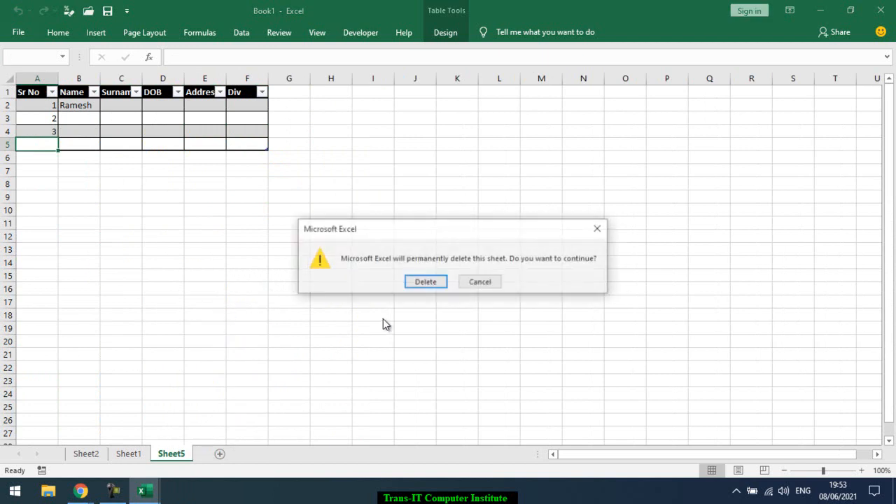
left_click(440, 282)
Review the Sheet1 employee table from its headers down to the Salary cell of the last record.
scroll(216, 343, "up", 5)
scroll(219, 327, "up", 20)
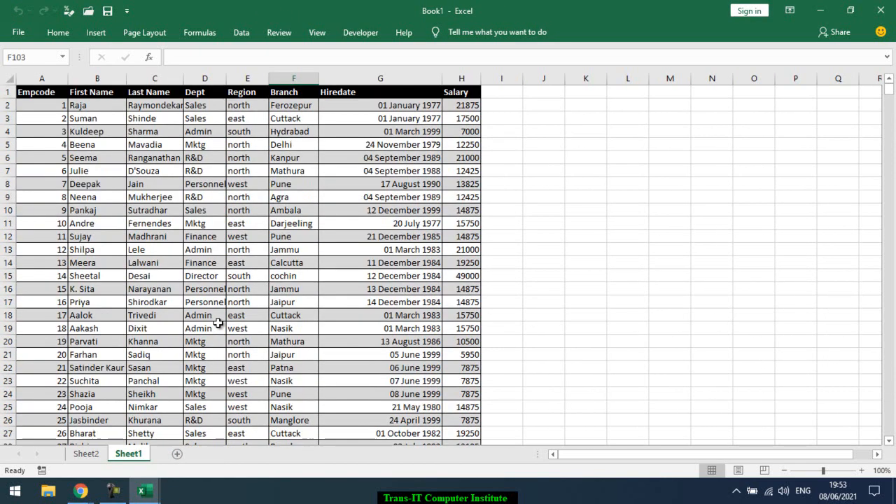
scroll(205, 369, "down", 20)
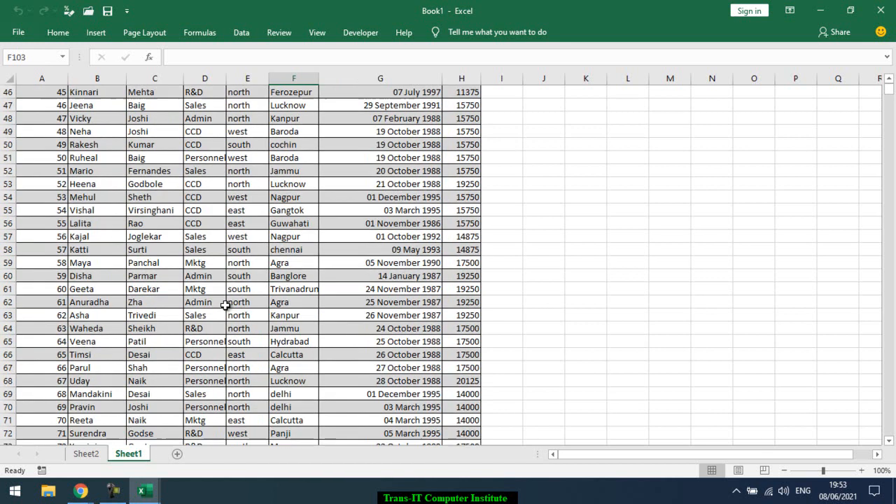
scroll(226, 305, "down", 7)
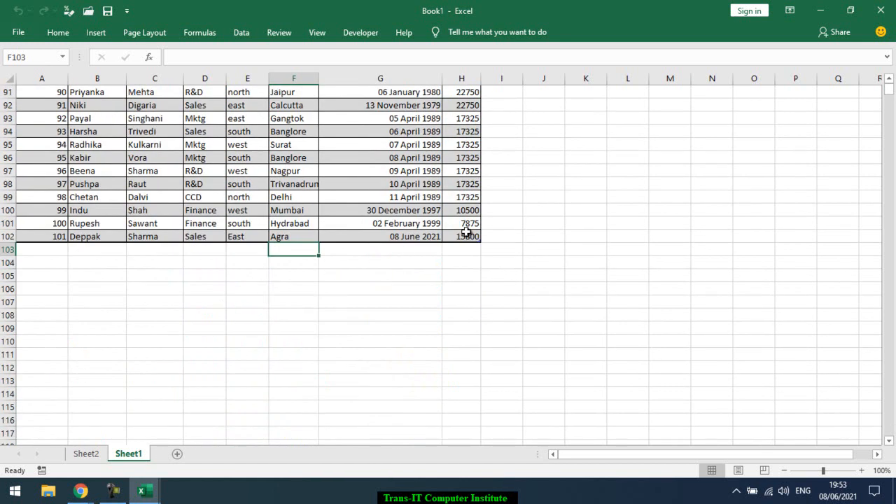
left_click(474, 238)
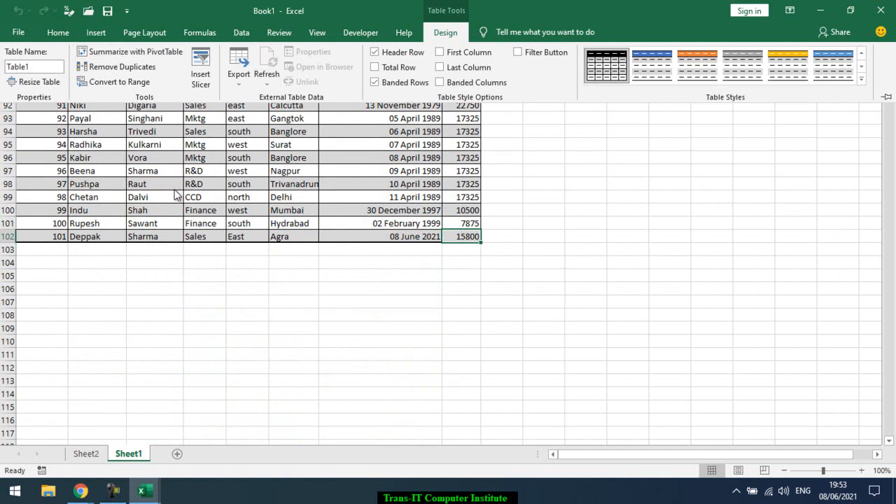
In the AE_3 workbook, check the source reference offered for a PivotTable from the whole DATA range, and cancel the dialog.
key("alt+Tab")
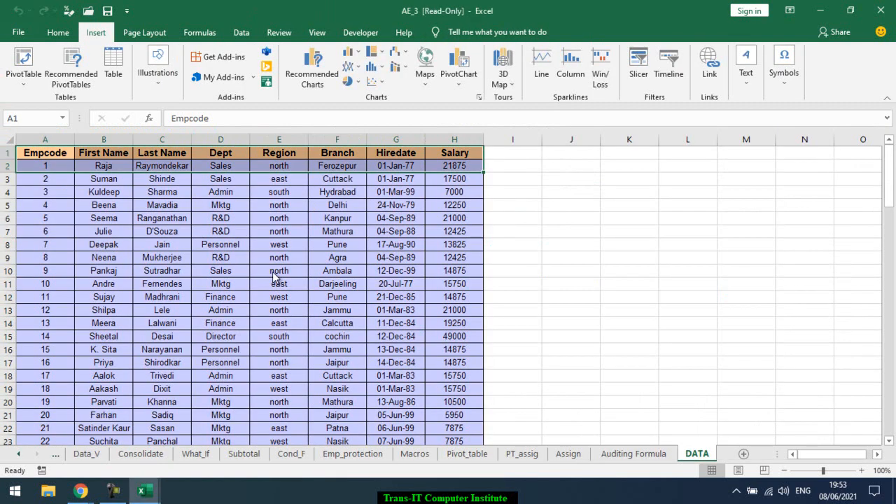
left_click(277, 249)
key("ctrl+a")
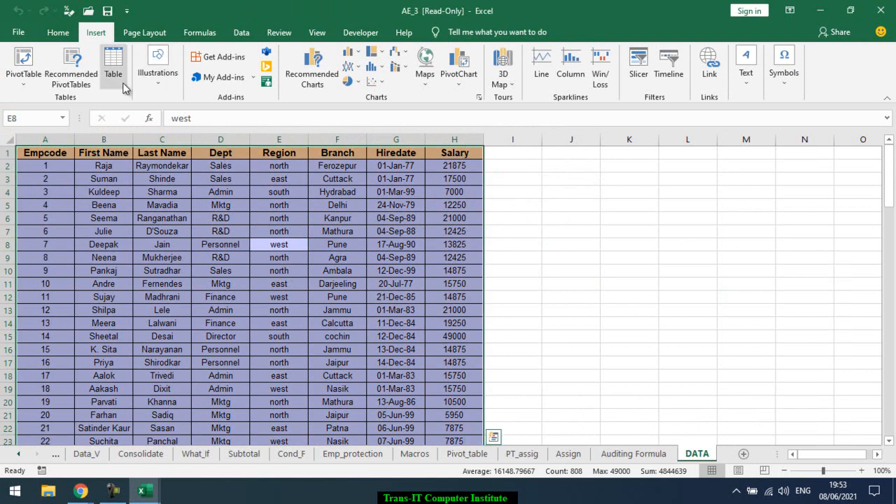
left_click(24, 78)
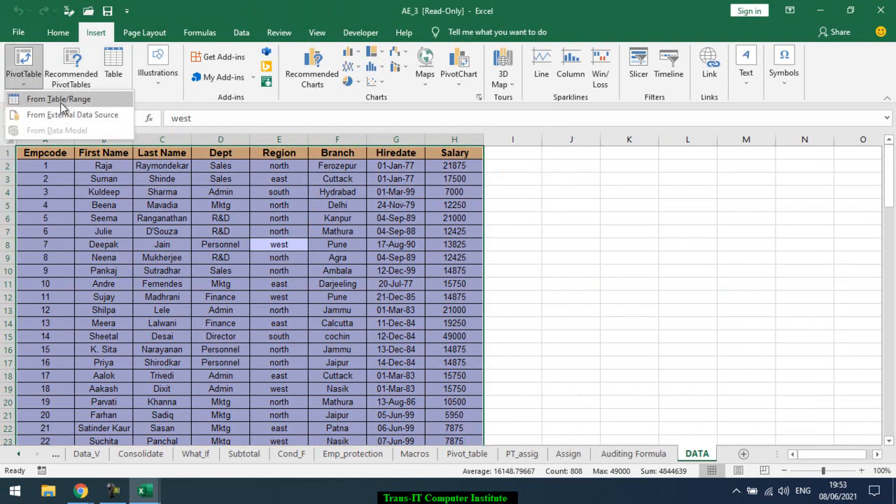
left_click(385, 409)
scroll(372, 383, "down", 13)
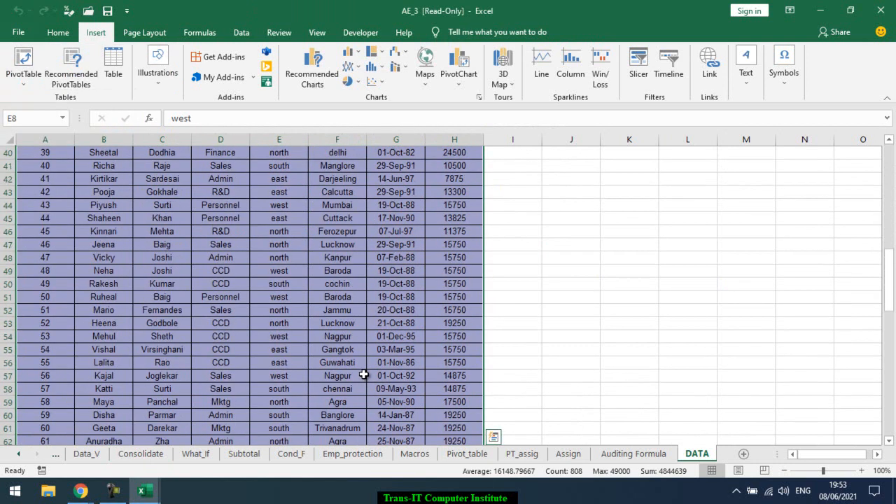
scroll(324, 352, "down", 20)
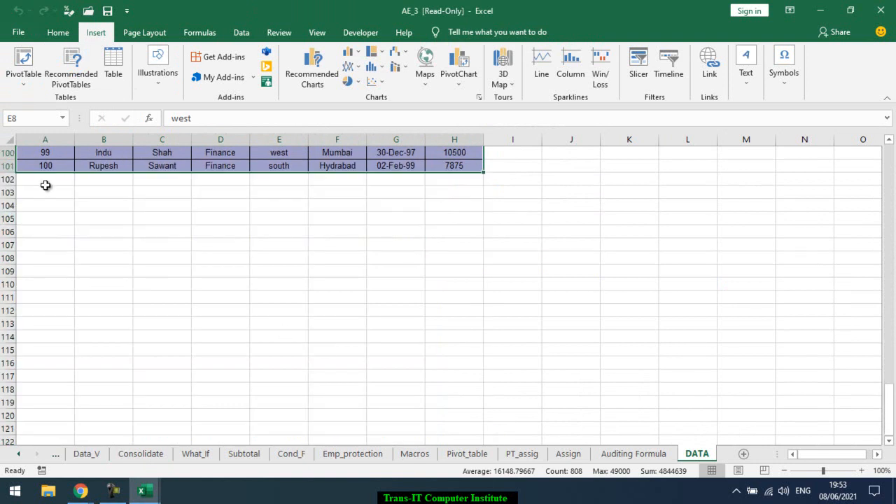
left_click(25, 79)
left_click(91, 100)
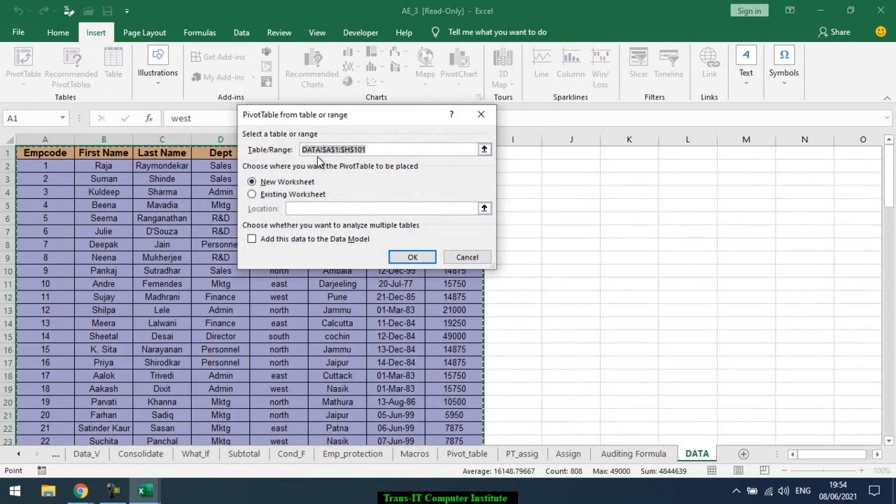
left_click(466, 257)
Back in Book1, check the source offered when summarizing the Sheet1 table with a PivotTable, and cancel the dialog.
key("alt+Tab")
left_click(275, 160)
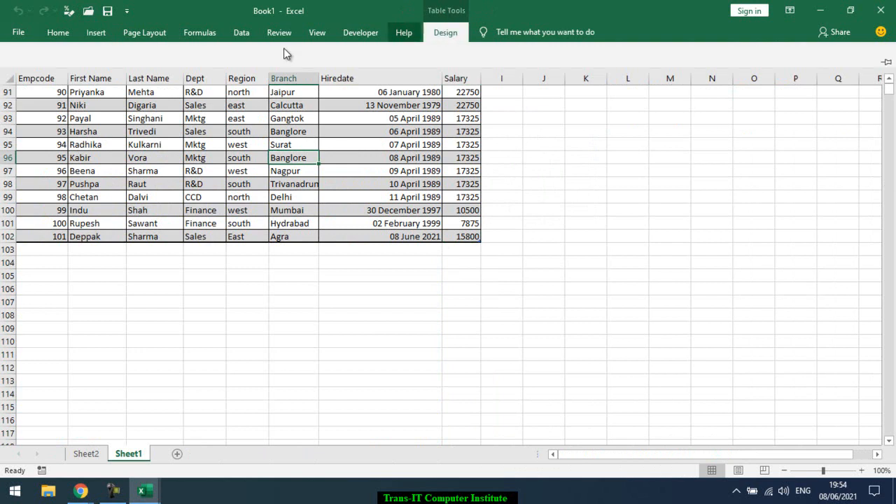
left_click(446, 33)
left_click(101, 56)
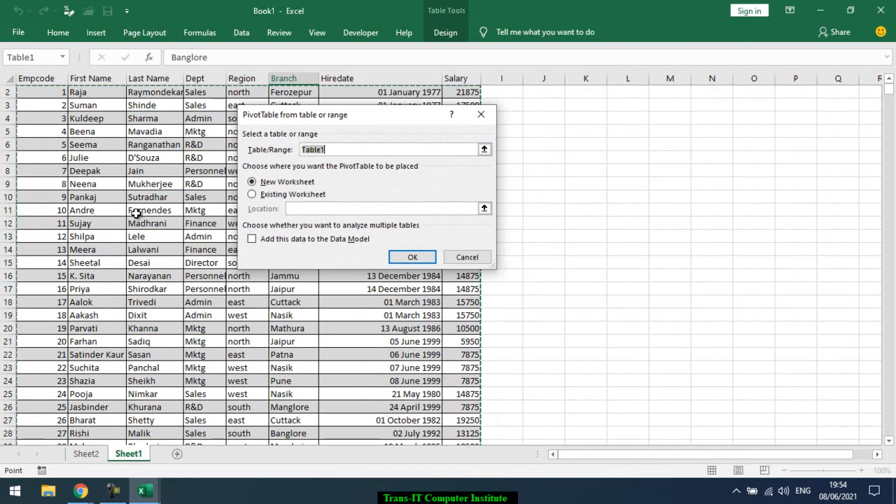
left_click(487, 261)
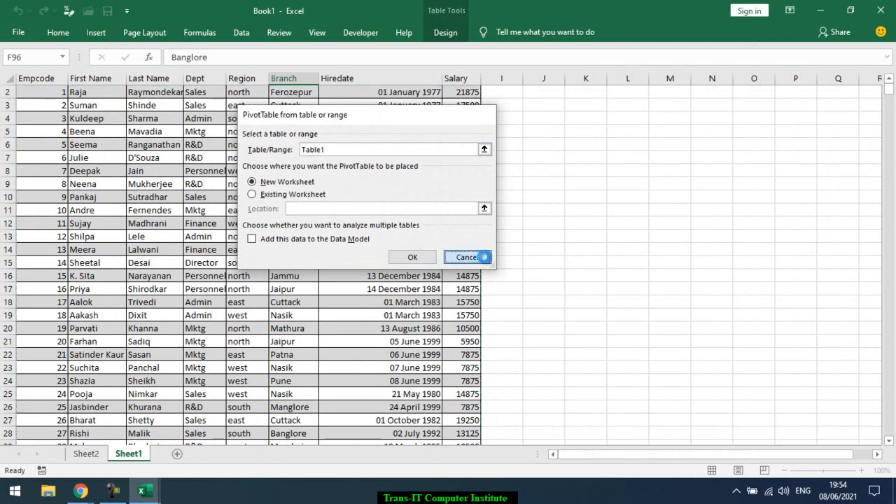
scroll(296, 208, "up", 1)
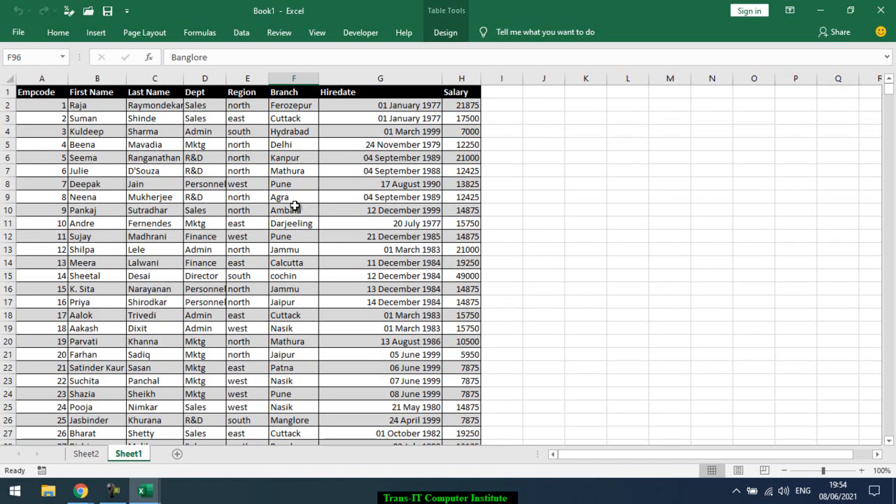
left_click(294, 205)
Switch to the Google Meet call in Chrome and view the participant list and the in-call messages.
key("alt+Tab")
key("alt+Tab")
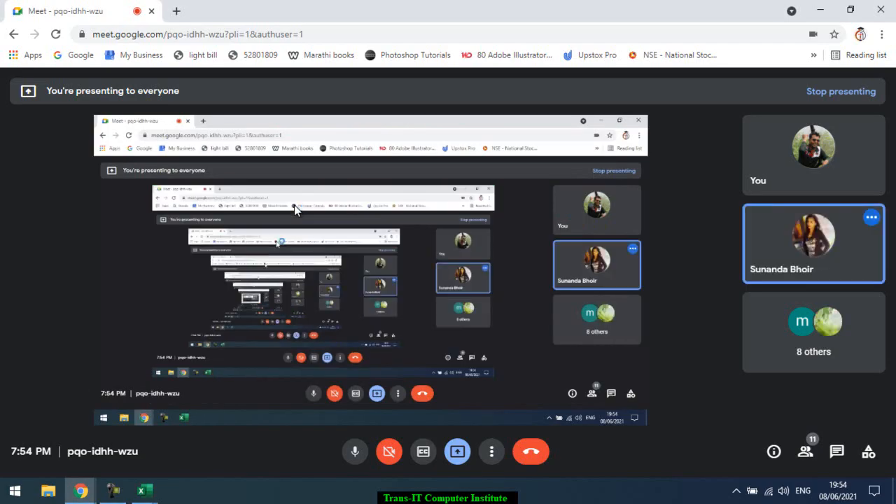
left_click(805, 452)
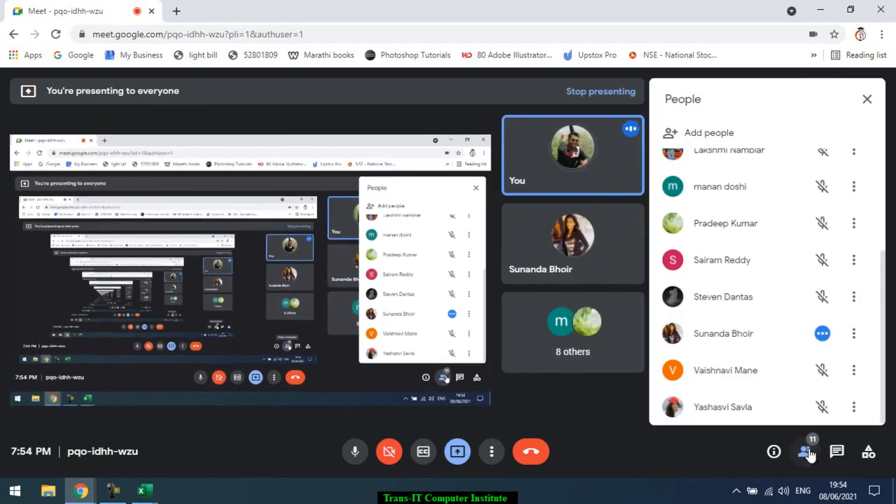
left_click(832, 455)
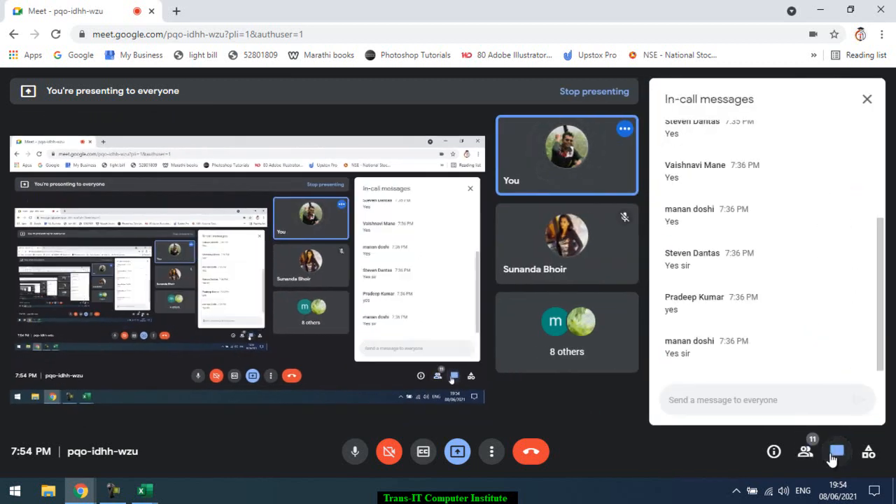
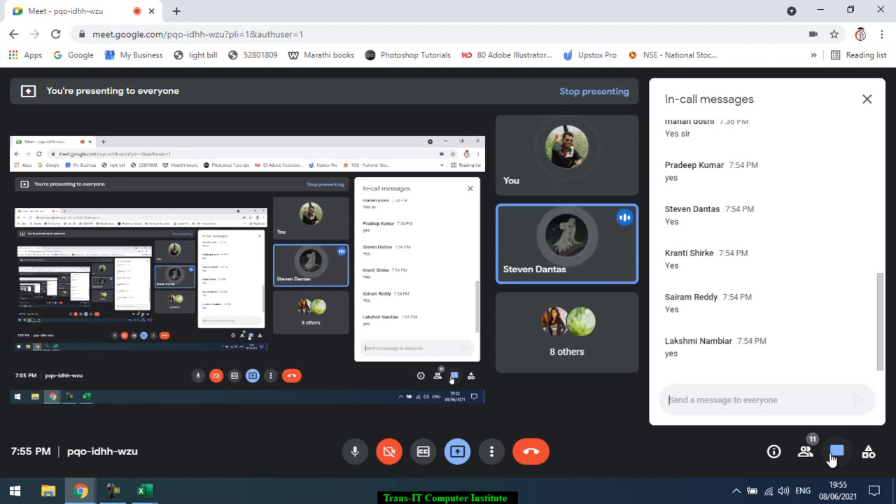
Return to Book1 in Excel and view the table design options for the employee table on Sheet1.
key("alt+Tab")
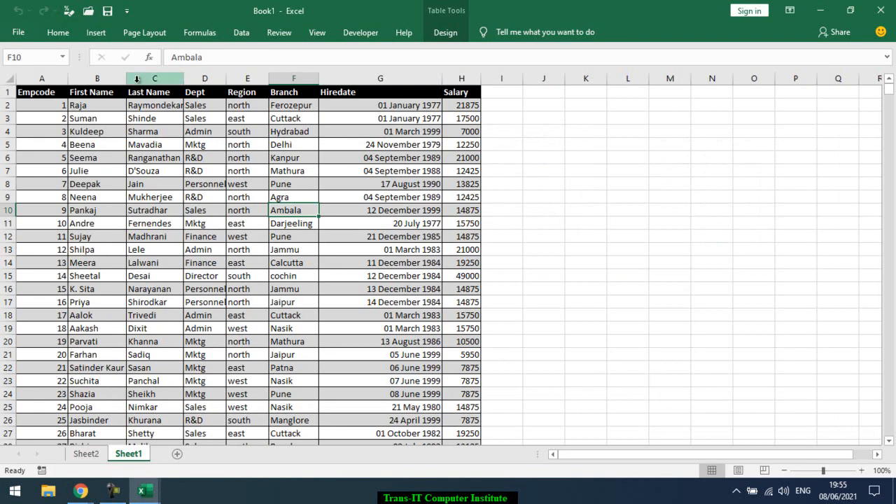
left_click(171, 158)
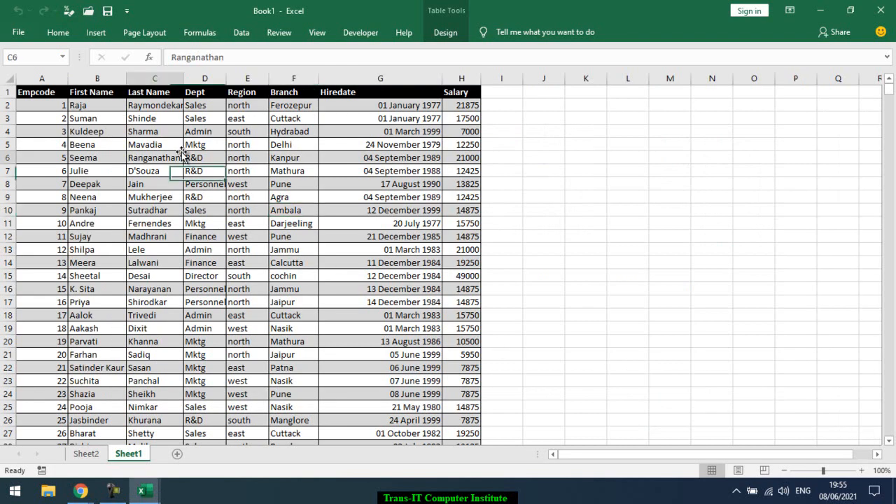
left_click(448, 36)
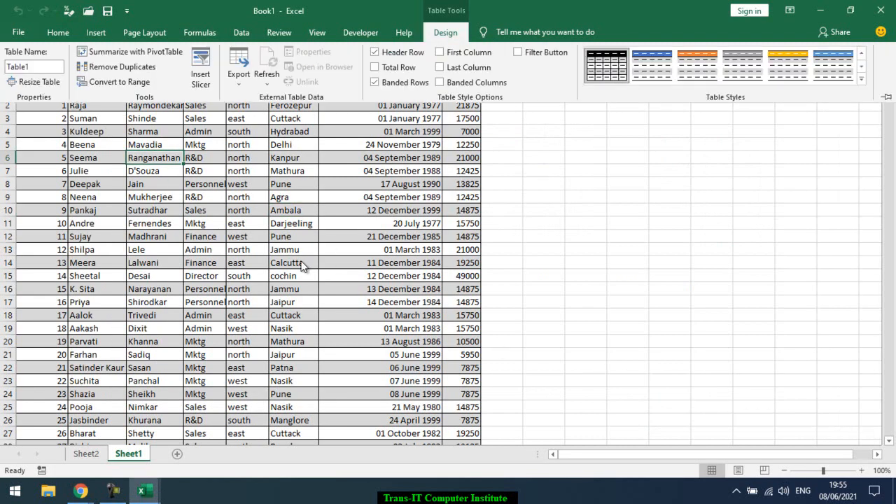
left_click(292, 241)
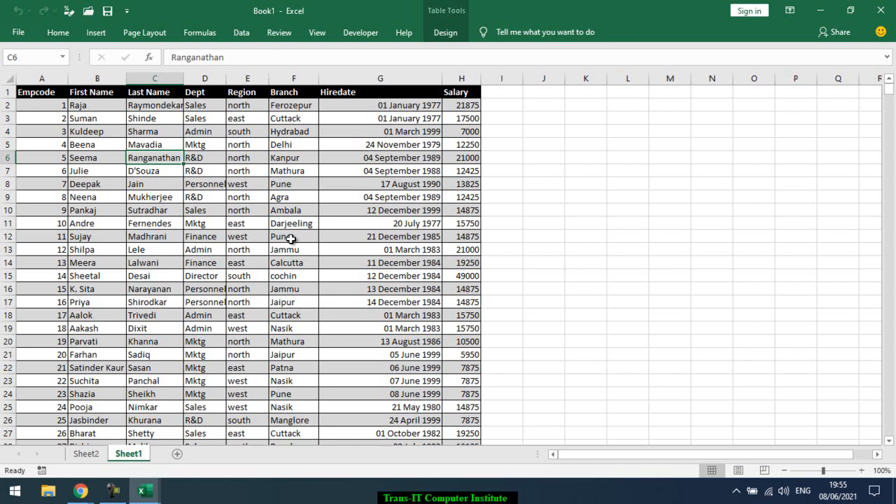
Switch to the AE_3 workbook and enter employee code 101 in the first empty row below the DATA list.
key("alt+Tab")
key("alt+Tab")
key("alt+Tab")
key("Tab")
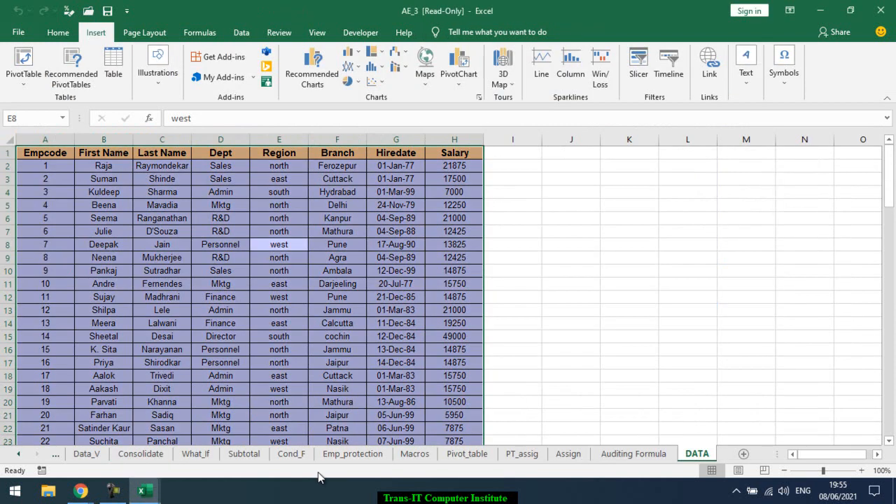
scroll(414, 316, "down", 20)
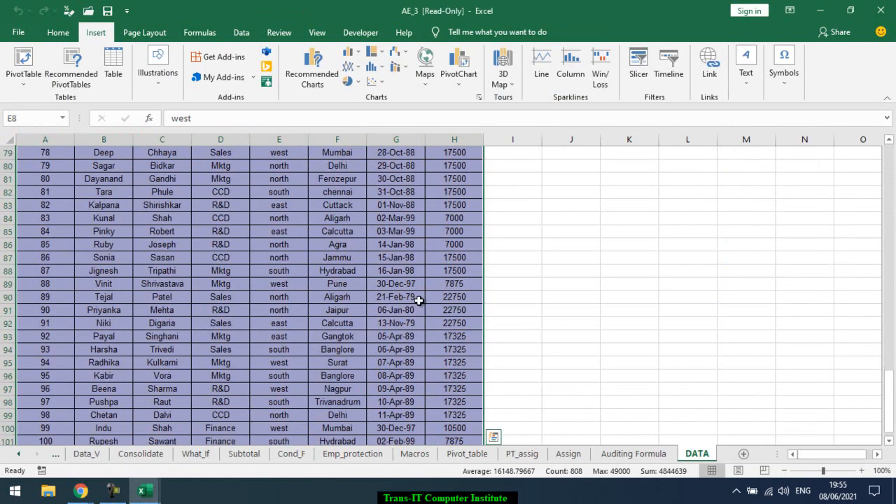
scroll(418, 299, "down", 8)
scroll(70, 210, "up", 2)
left_click(55, 219)
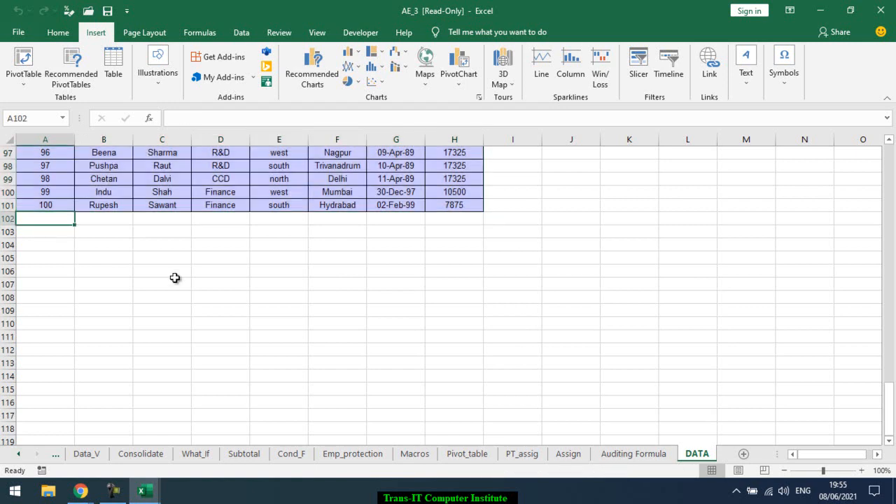
type("101")
key("Tab")
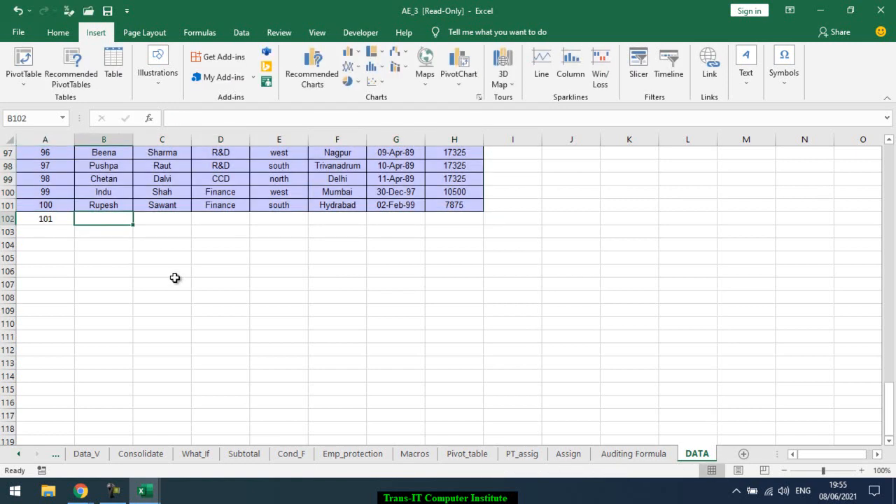
Complete row 102 of the DATA sheet with the employee's first name and a salary of 12454.
type("Sachin")
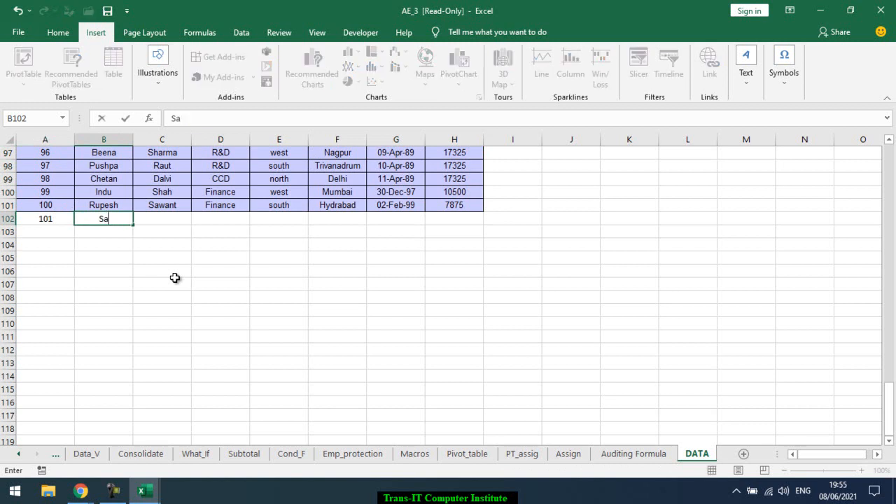
key("Tab")
key("Tab")
key("Tab")
key("Tab")
key("Tab")
key("Tab")
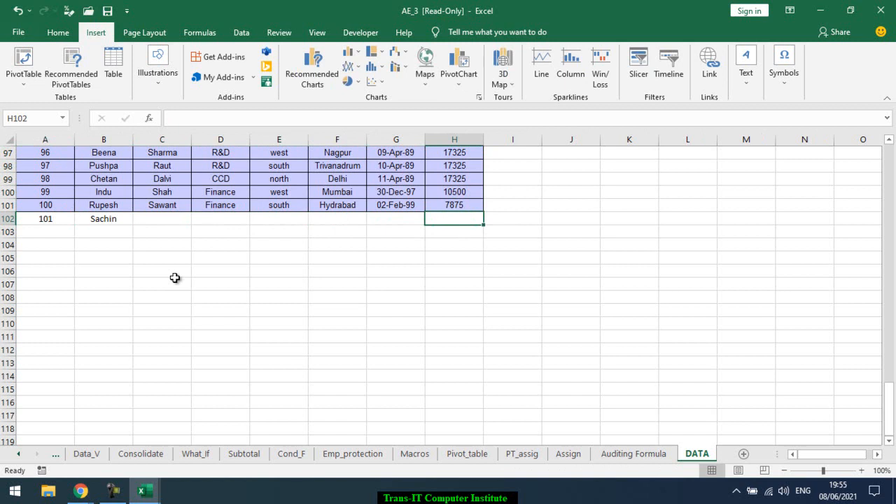
type("124547")
key("BackSpace")
key("Return")
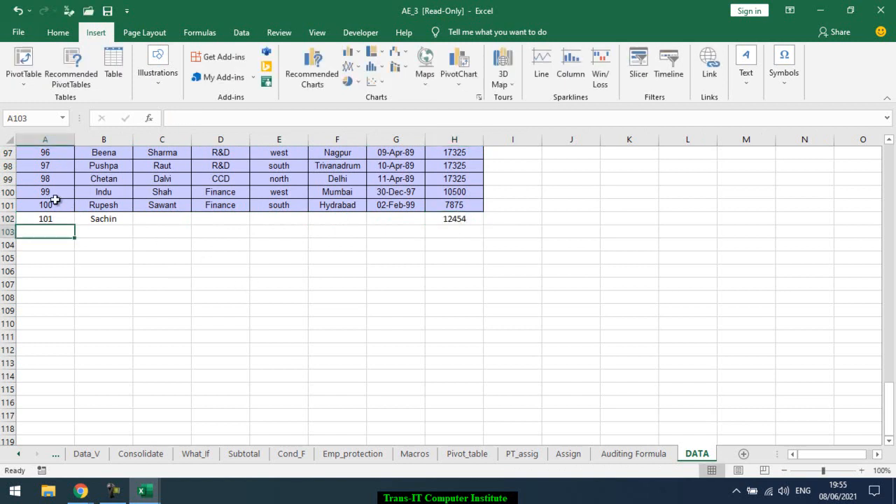
Copy the formatting of cell A101 onto A101:H102 with Format Painter so the new row matches the list.
left_click(46, 205)
left_click(62, 33)
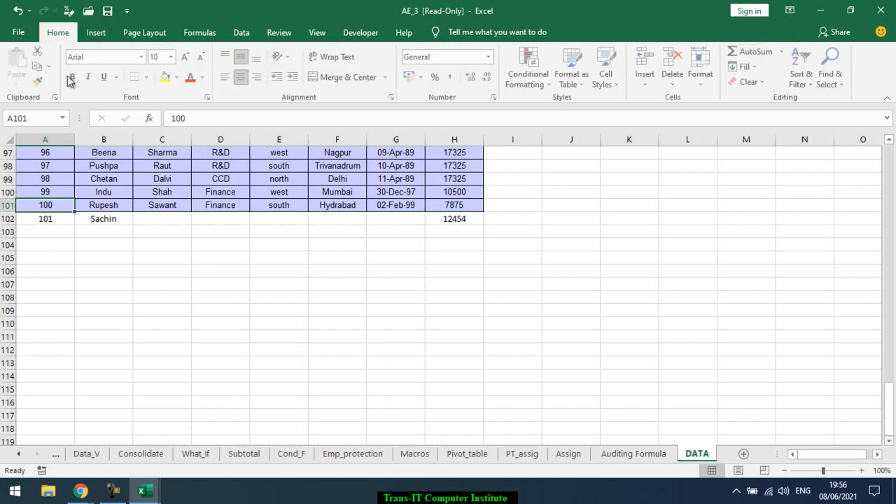
left_click(39, 79)
mouse_move(65, 206)
left_mouse_down()
mouse_move(259, 244)
mouse_move(475, 221)
left_mouse_up()
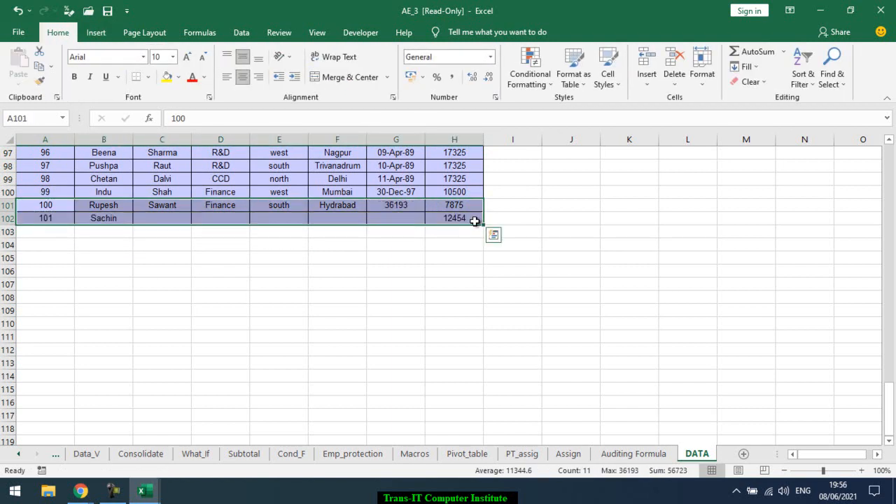
left_click(382, 241)
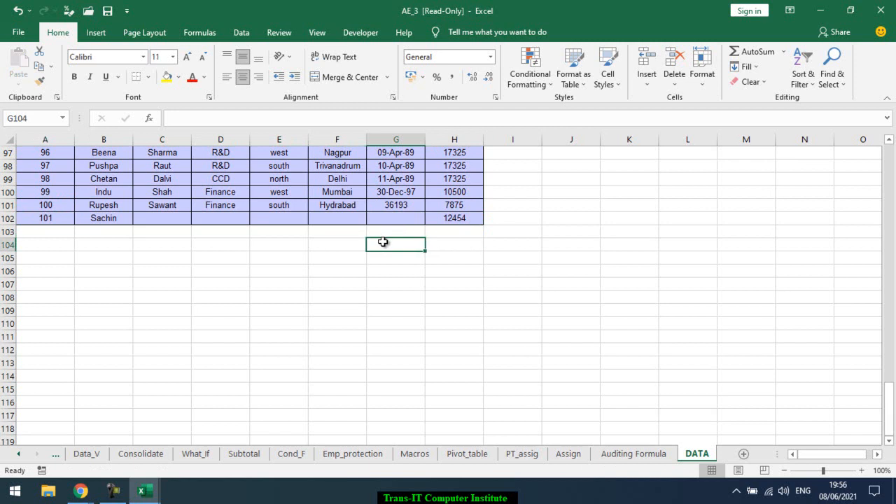
Switch to Book1 and inspect the formatting of the last record in the Sheet1 employee table.
key("alt+Tab")
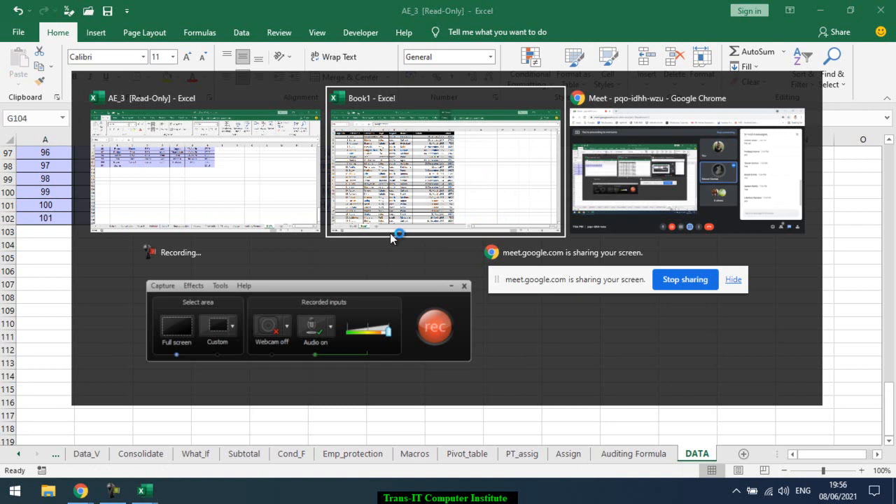
scroll(390, 233, "down", 20)
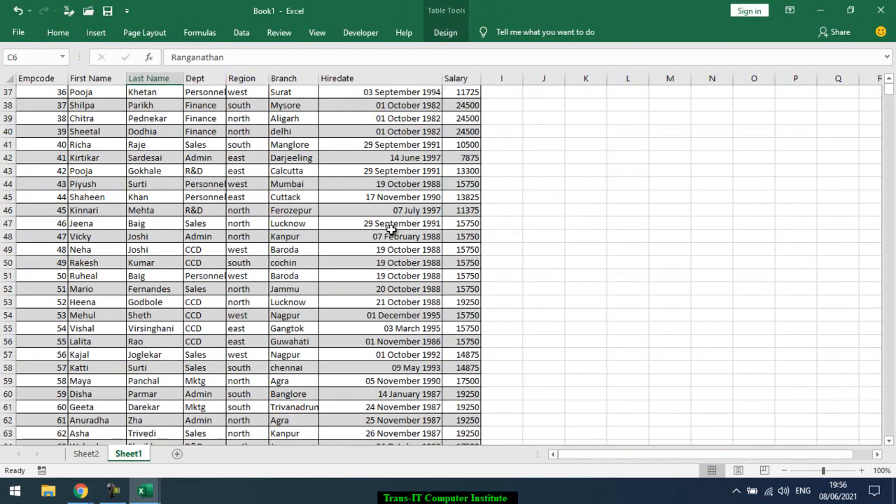
scroll(390, 228, "down", 5)
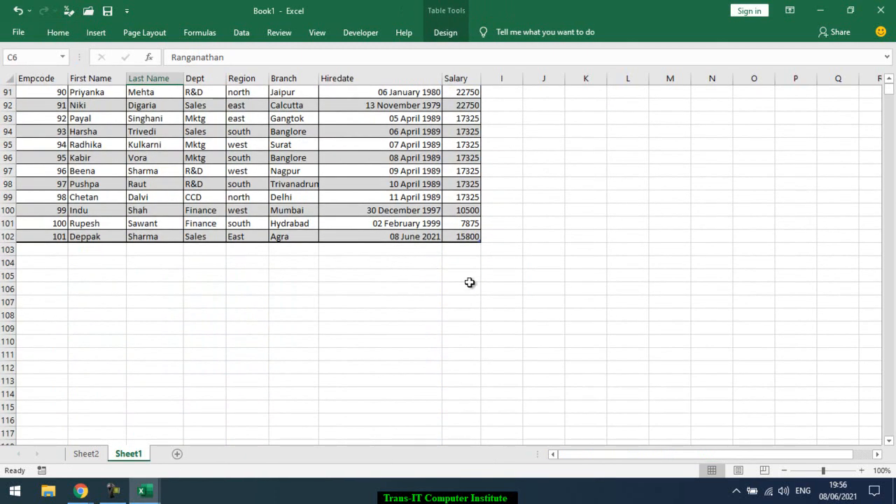
left_click(466, 238)
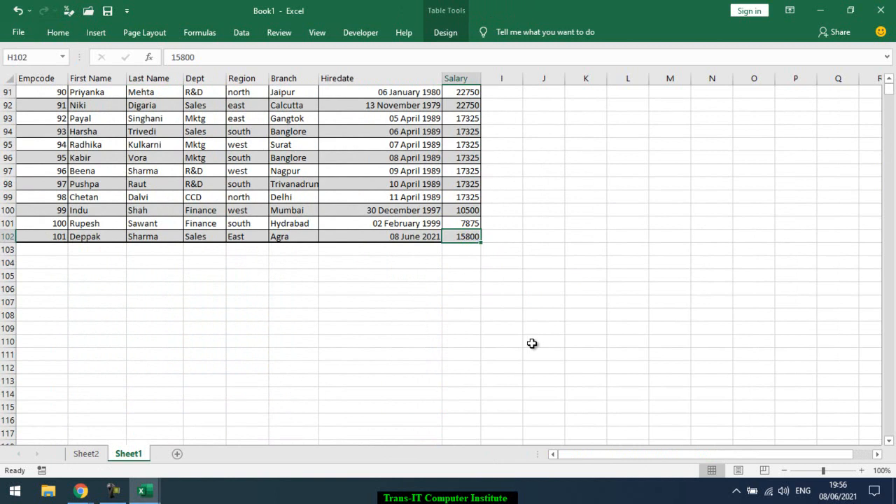
View the in-call messages in the Google Meet call and return to Book1 in Excel.
key("alt+Tab")
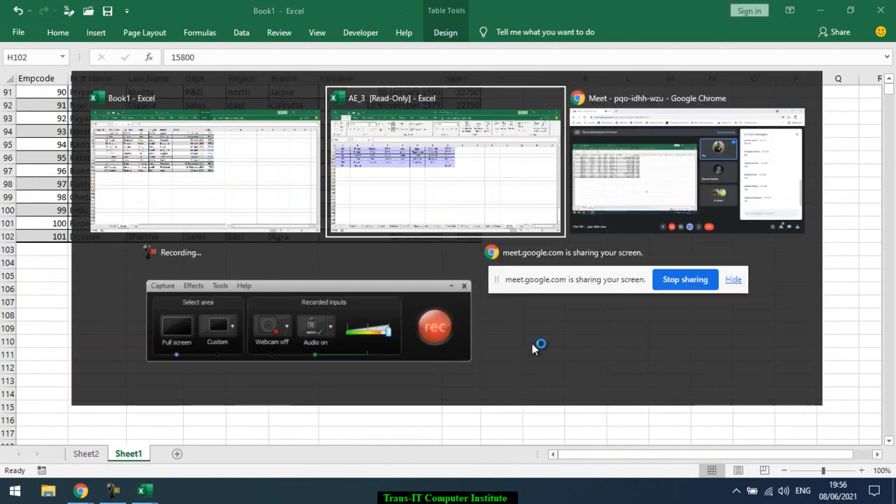
key("alt+Tab")
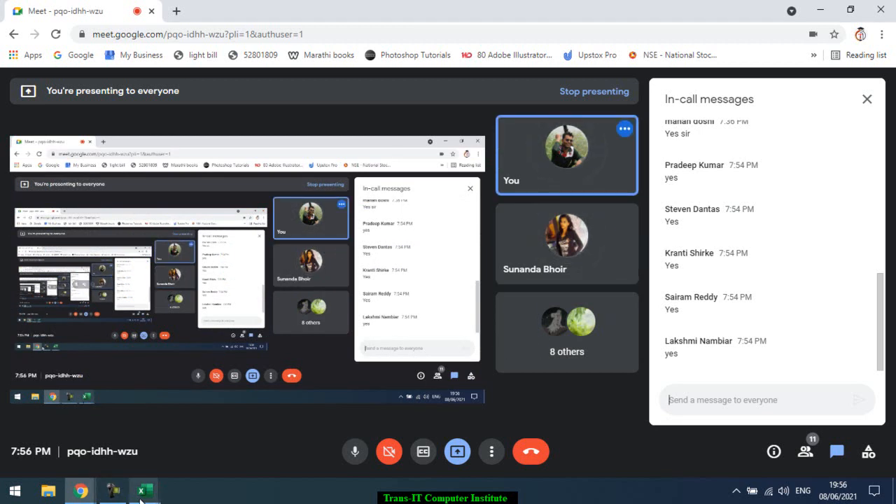
mouse_move(146, 499)
left_click(191, 448)
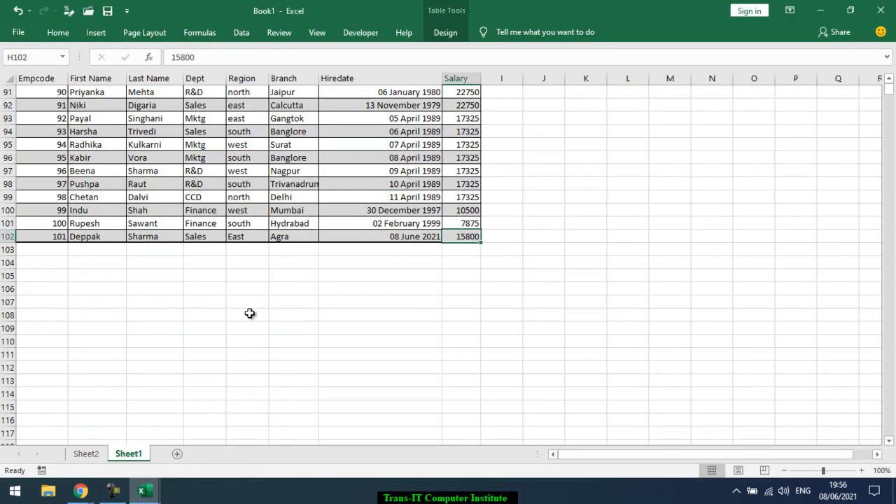
Review the Sheet1 employee table from its first to its last record, and view the region PivotTable on Sheet2.
scroll(249, 313, "up", 6)
scroll(250, 313, "up", 20)
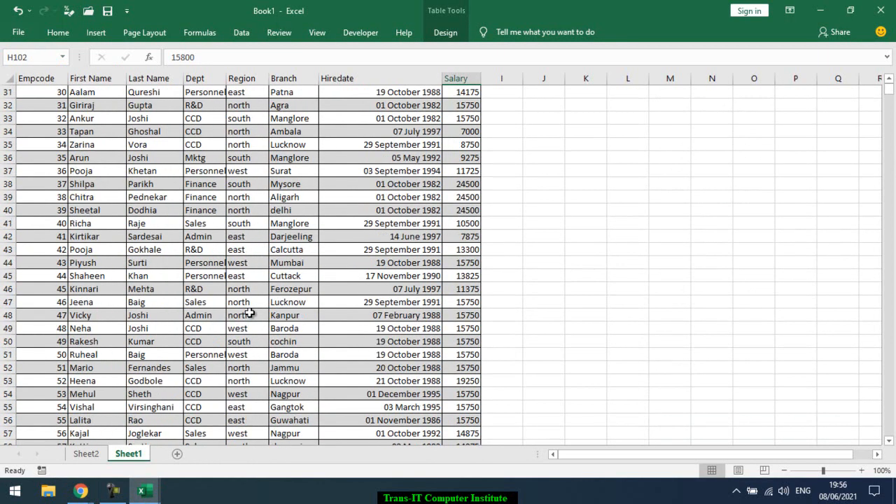
scroll(250, 313, "up", 2)
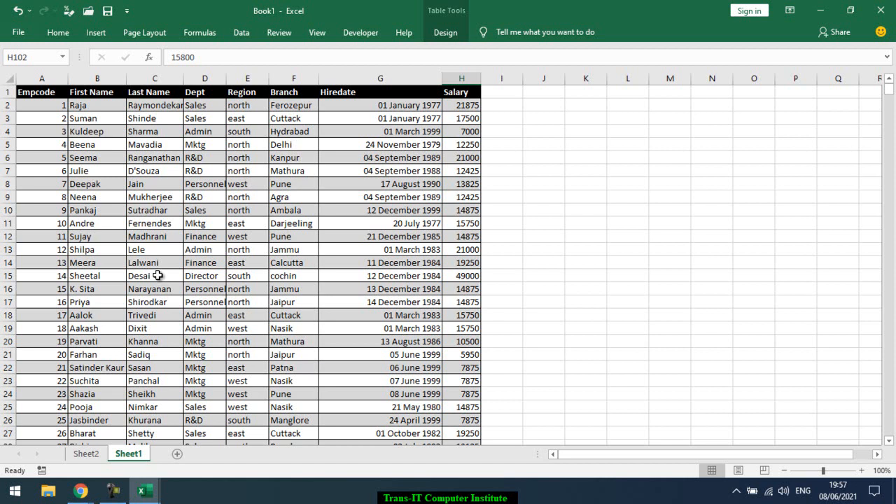
scroll(201, 259, "down", 11)
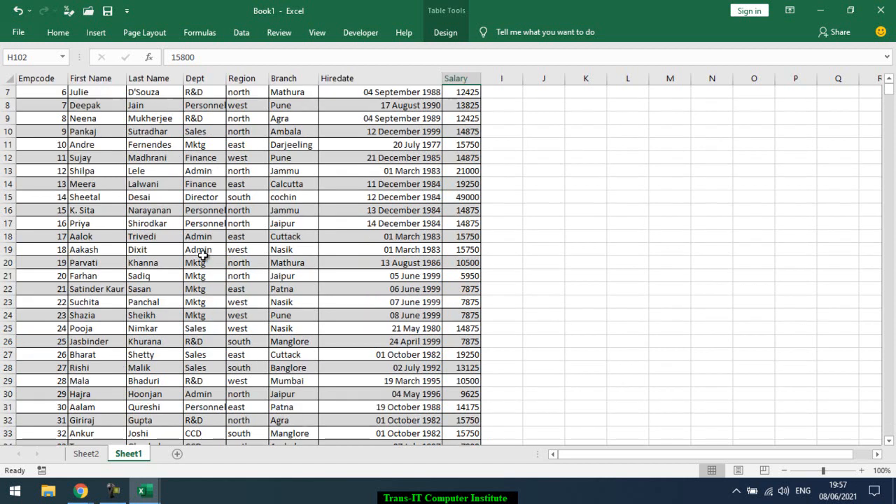
scroll(201, 259, "down", 12)
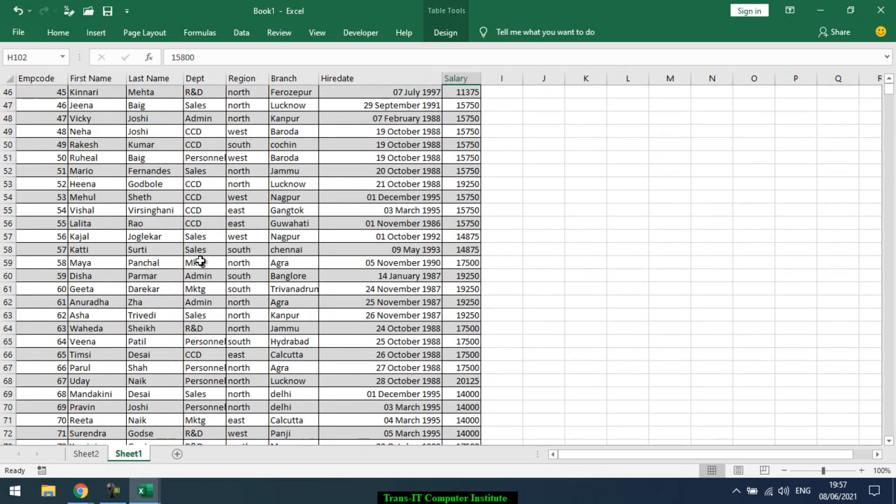
scroll(201, 260, "down", 8)
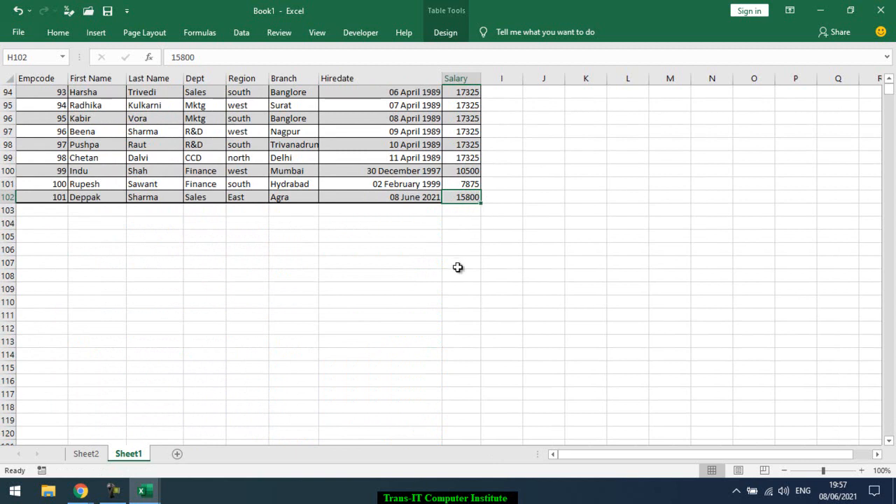
left_click(86, 454)
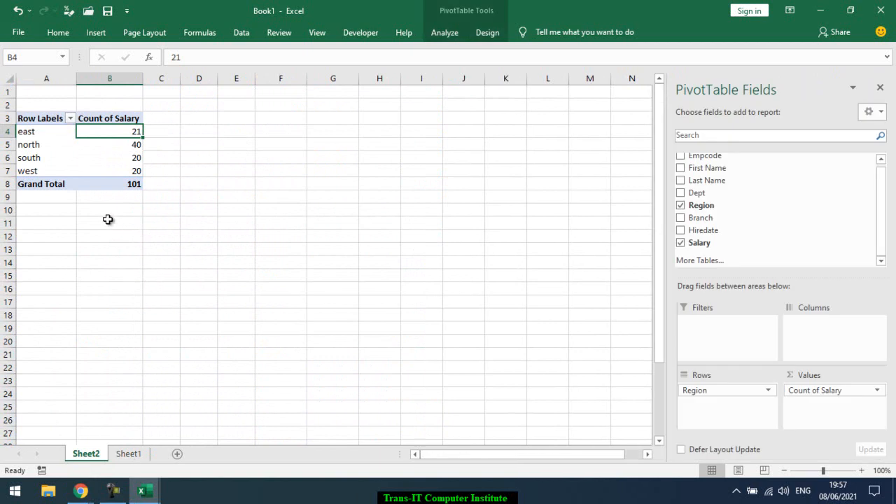
In the AE_3 workbook, check the source range offered for a PivotTable from the extended DATA list, and cancel the dialog.
key("alt+Tab")
key("alt+Tab")
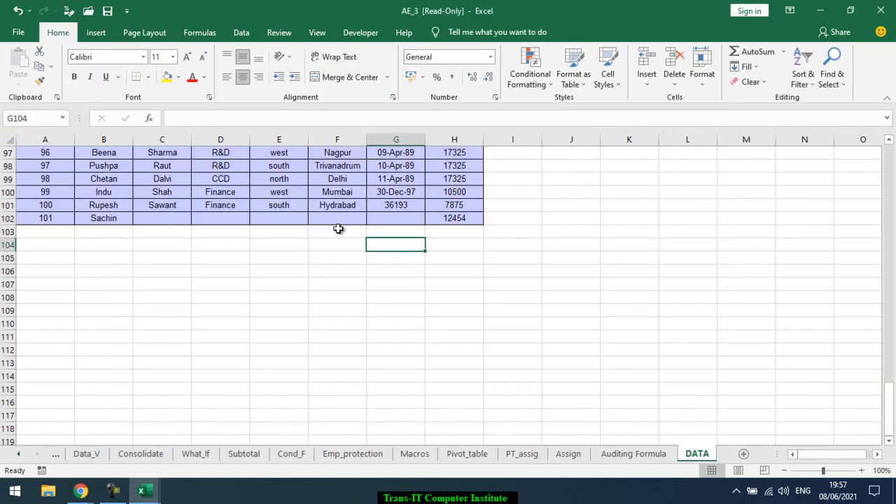
scroll(313, 220, "up", 3)
scroll(312, 219, "up", 2)
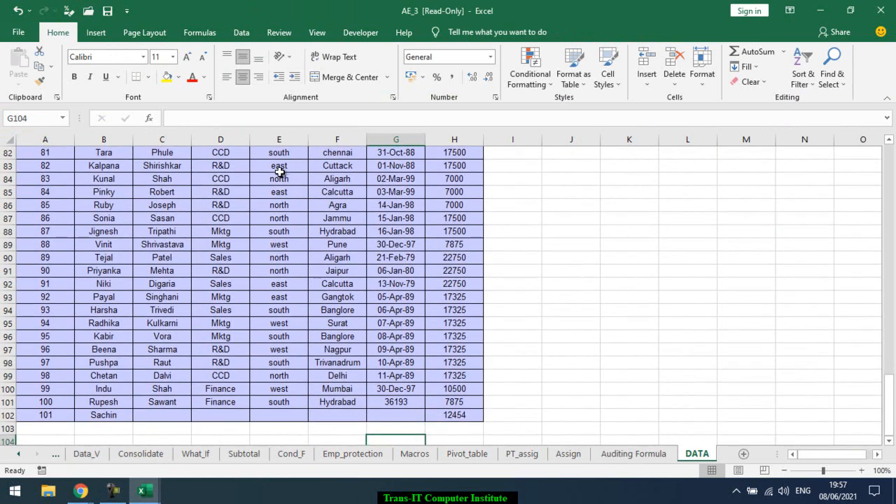
left_click(279, 178)
left_click(96, 33)
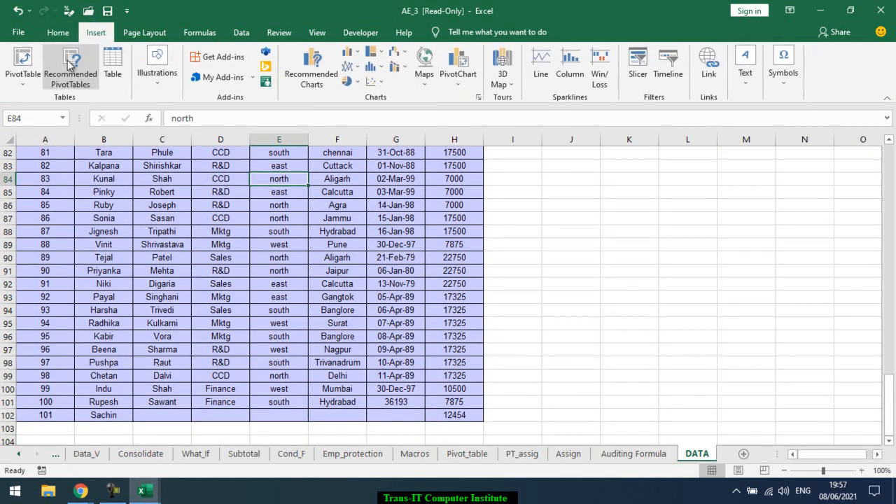
left_click(21, 62)
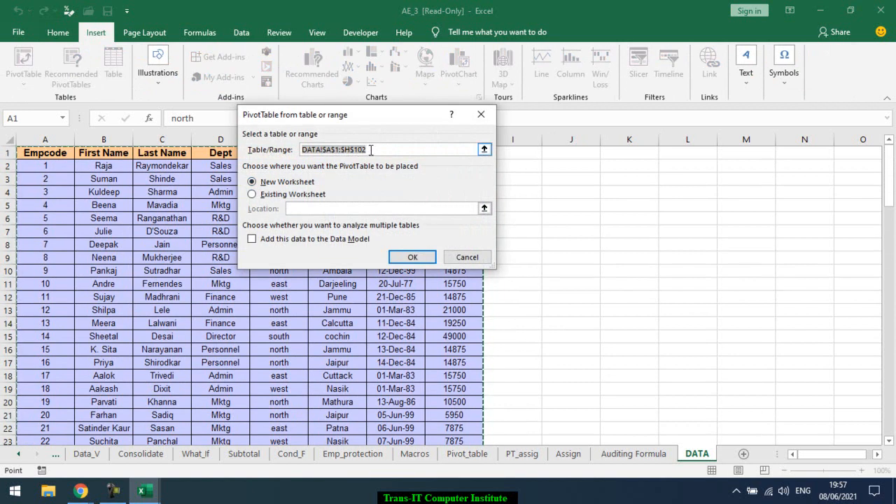
left_click(371, 150)
left_click(481, 257)
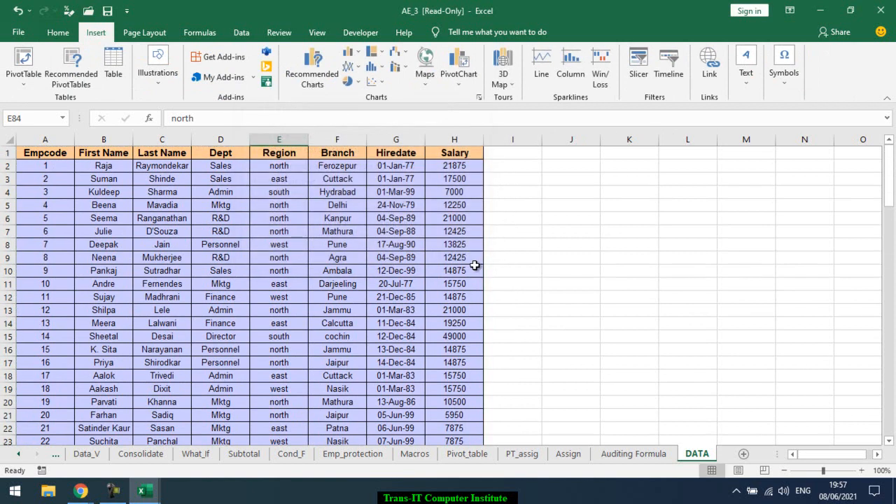
In Book1, check the source name offered when summarizing the Sheet1 employee table with a PivotTable, and cancel the dialog.
key("alt+Tab")
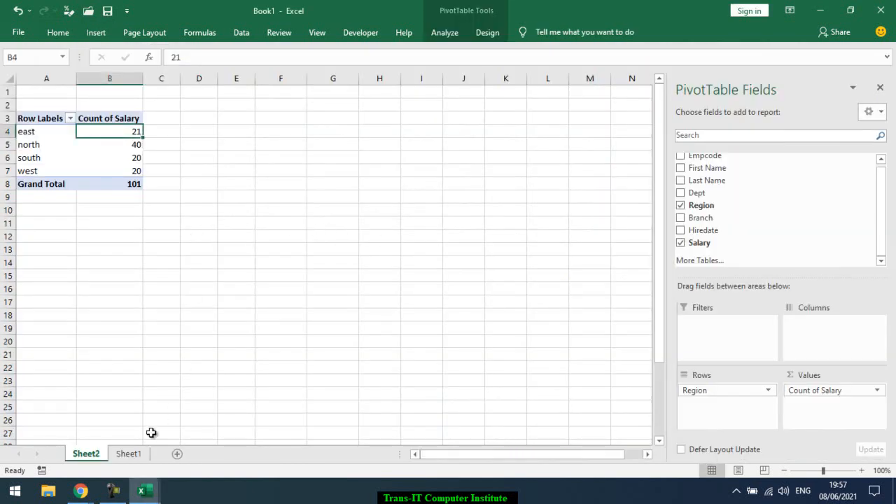
left_click(134, 454)
left_click(198, 145)
scroll(198, 150, "up", 9)
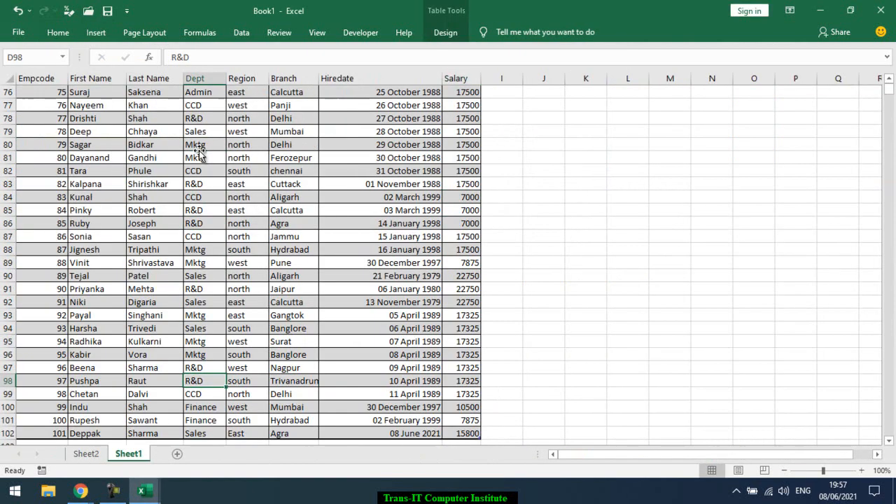
left_click(446, 33)
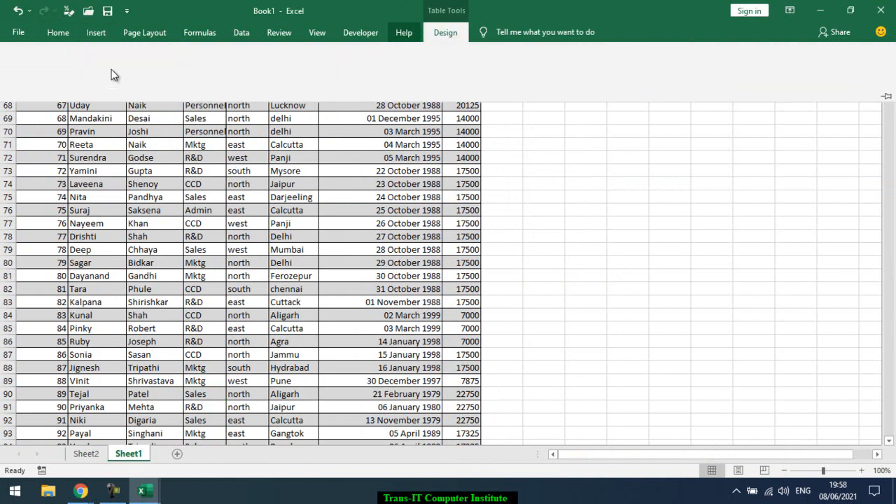
left_click(107, 55)
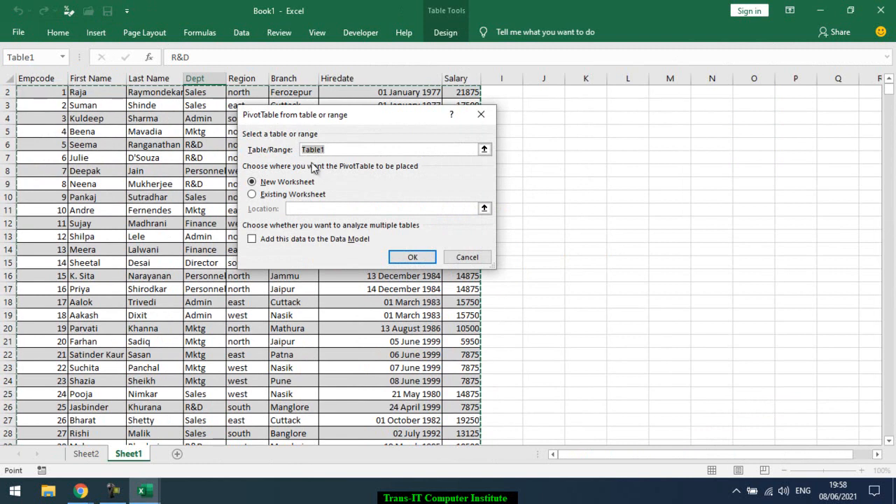
key("Escape")
Rename the employee table on Sheet1 to Data.
left_click(156, 156)
left_click(454, 35)
left_click(56, 66)
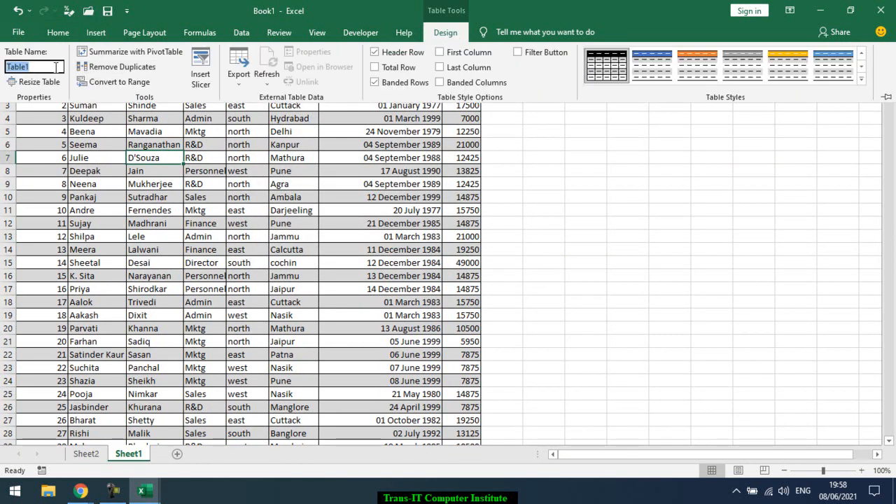
type("Data")
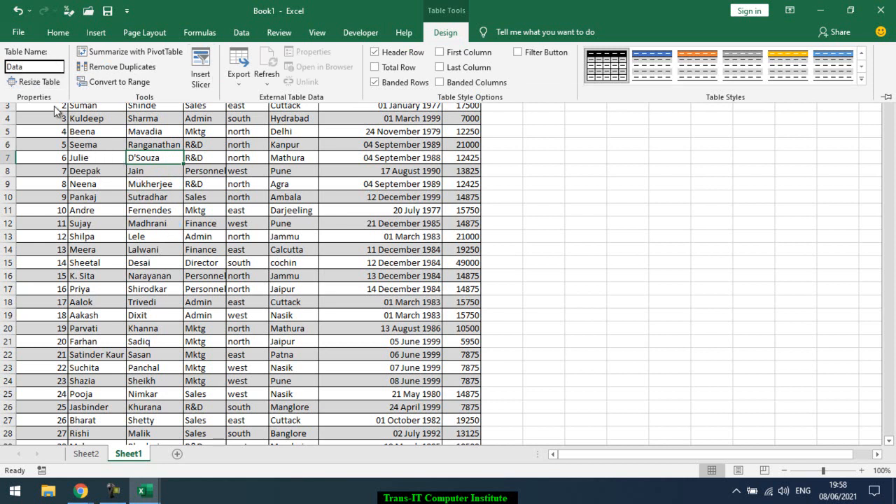
key("Return")
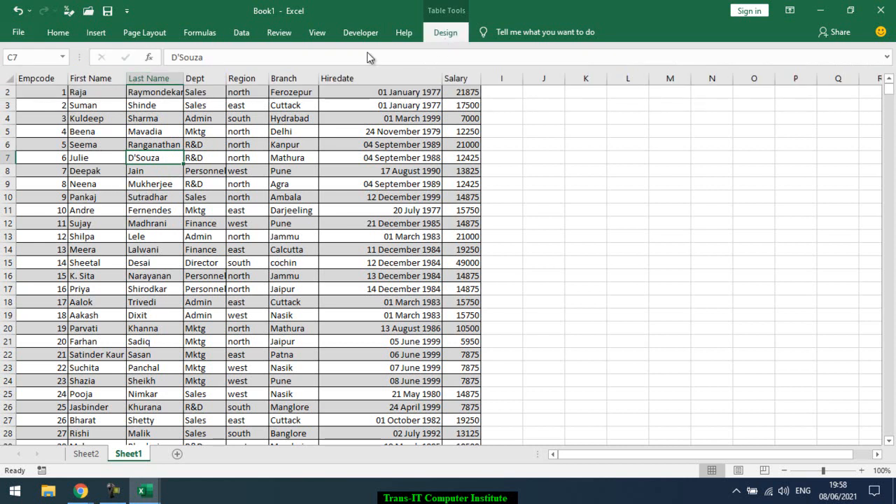
Check the source name offered for a PivotTable from the renamed Sheet1 table, cancel the dialog, and select the last record's salary.
left_click(440, 43)
left_click(104, 52)
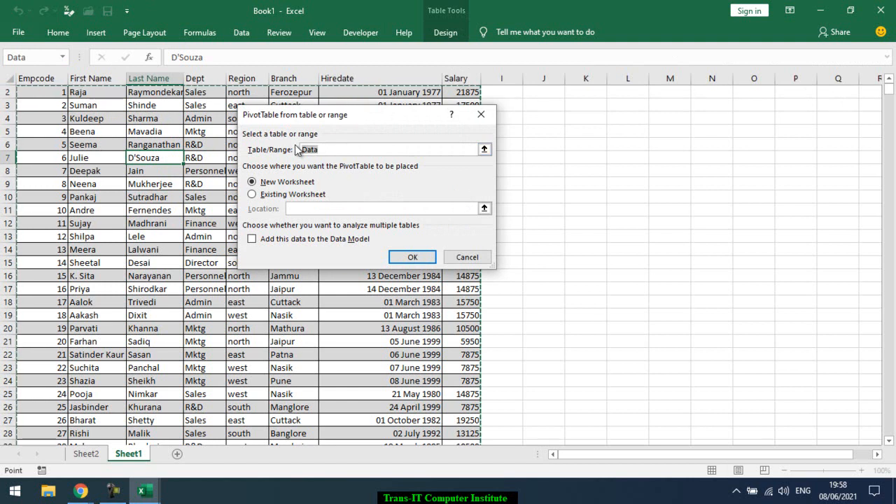
left_click(464, 257)
scroll(458, 255, "down", 20)
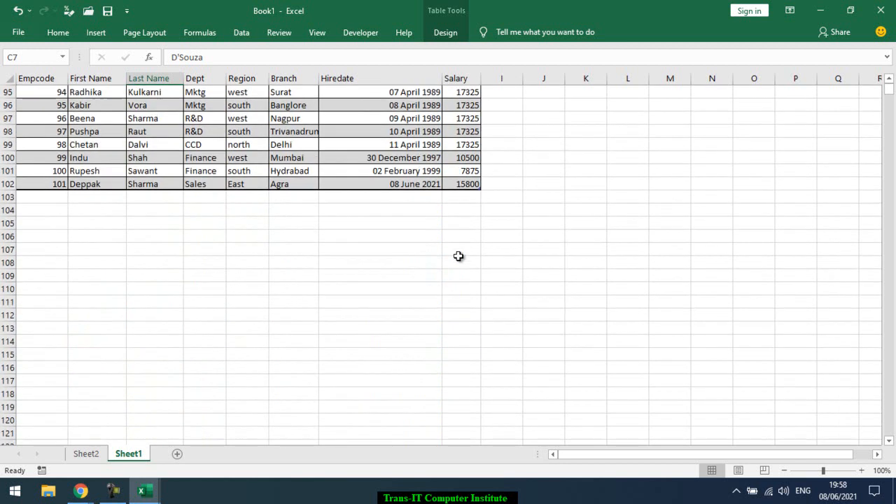
left_click(463, 185)
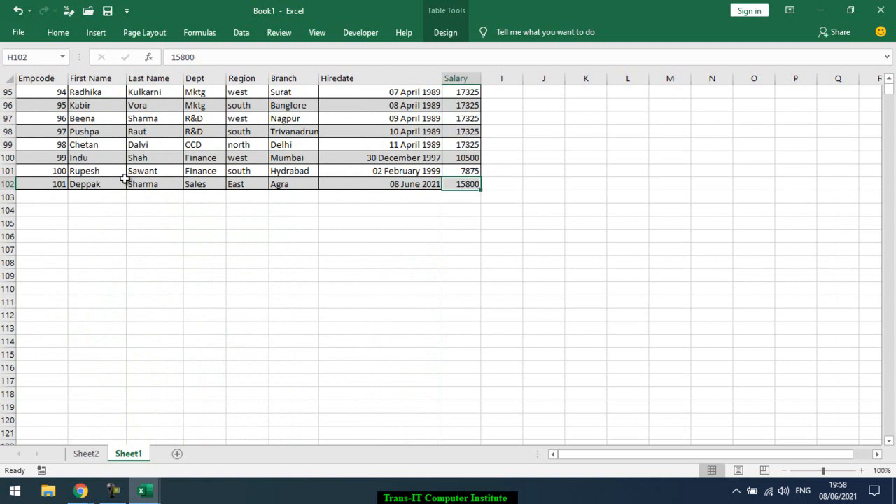
Switch to the Google Meet call, close its in-call messages, and return to the Sheet1 table in the Book1 workbook.
key("alt+Tab")
key("alt+Tab")
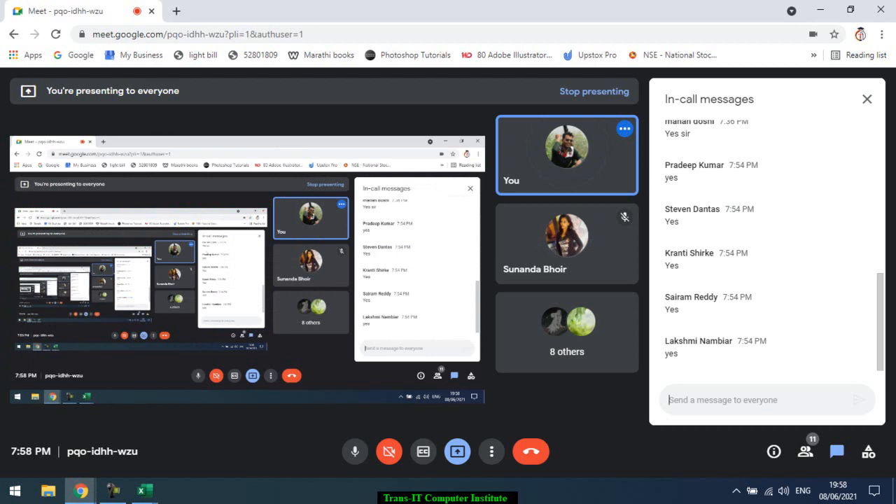
left_click(868, 99)
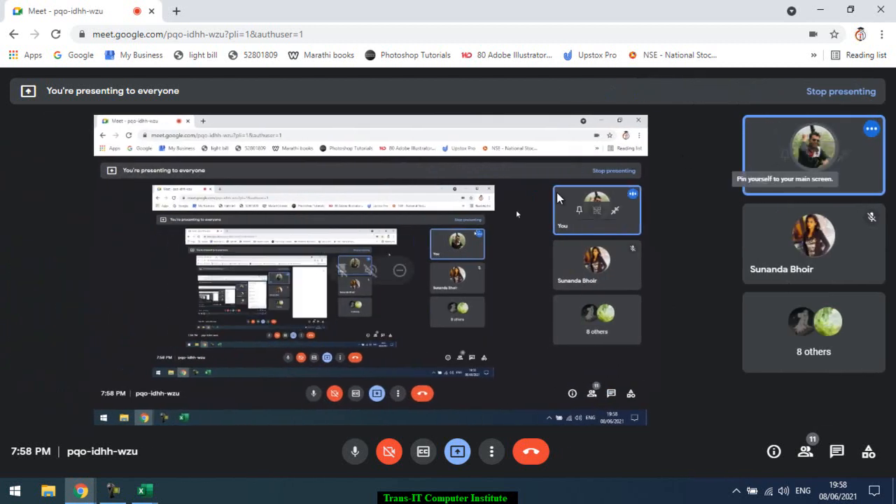
key("alt+Tab")
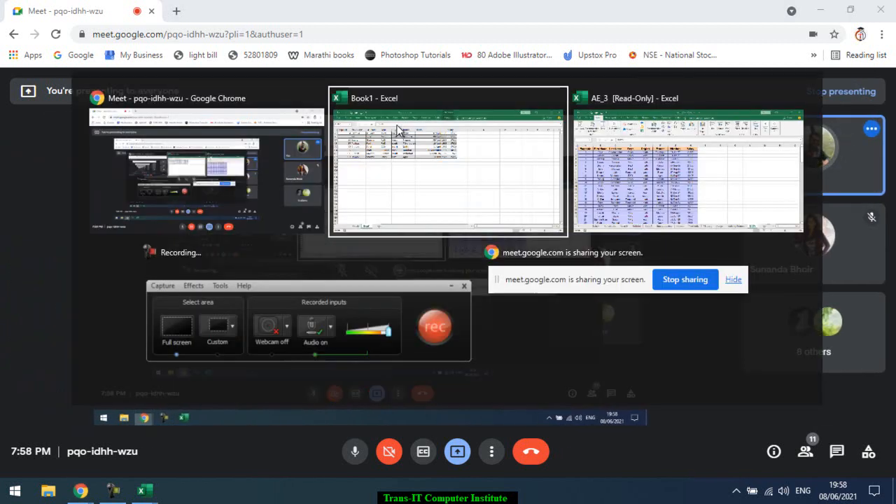
left_click(398, 130)
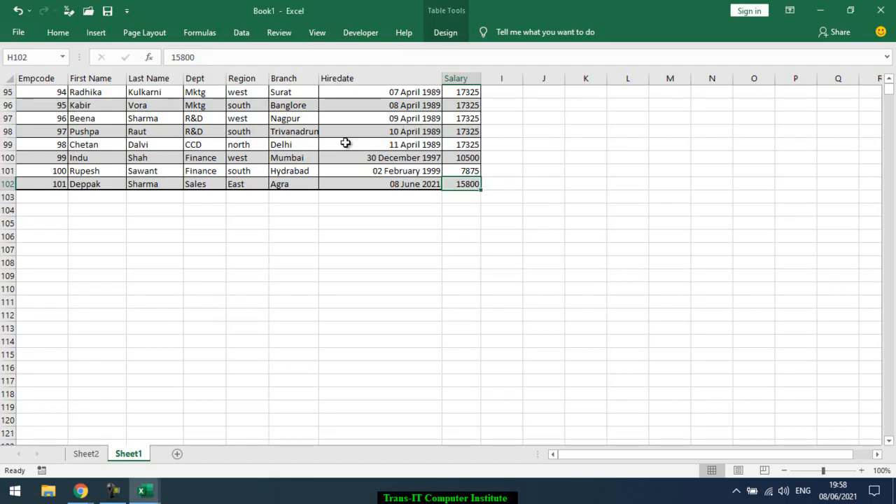
scroll(365, 182, "up", 1)
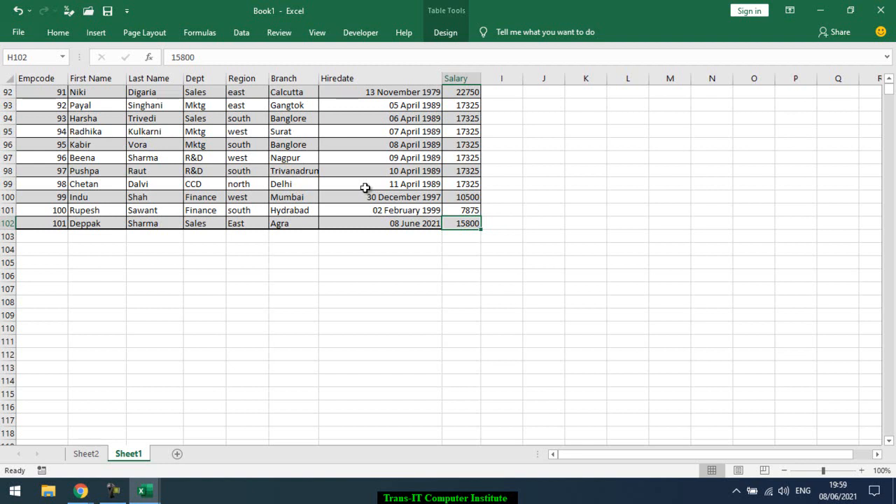
key("alt+Tab")
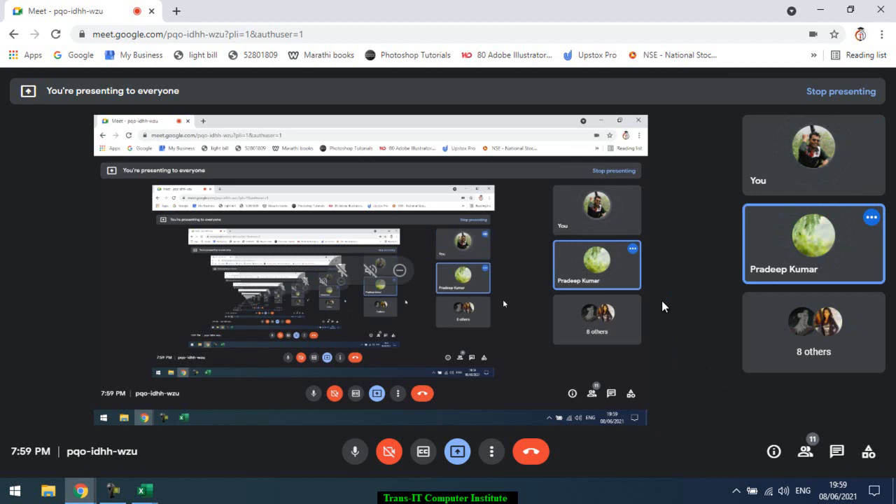
key("alt+Tab")
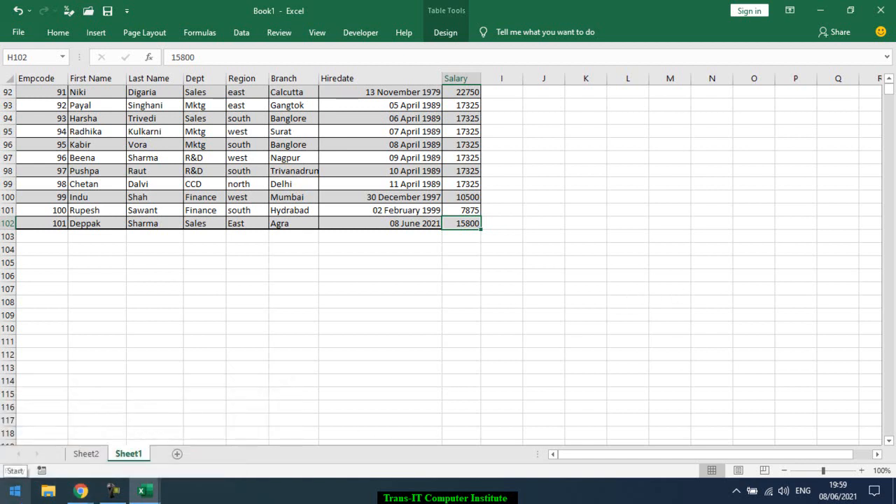
Add the Dept field below Region in the rows of the Sheet2 PivotTable.
left_click(89, 455)
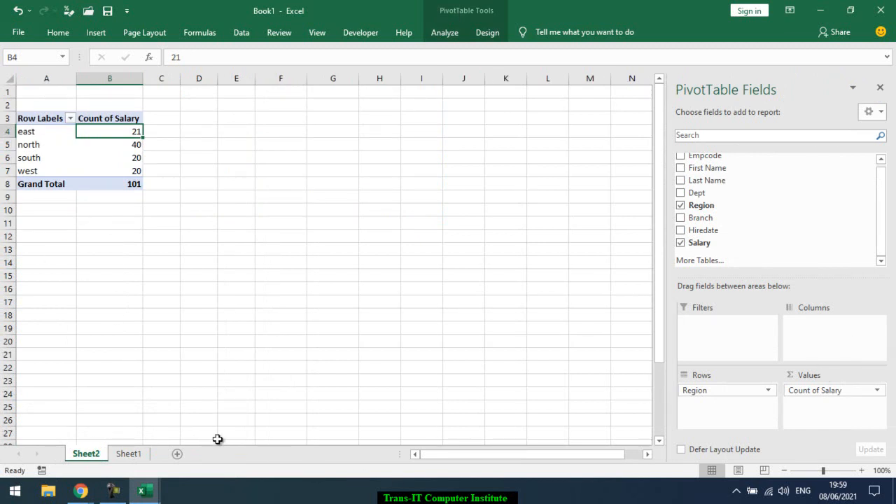
left_click(105, 145)
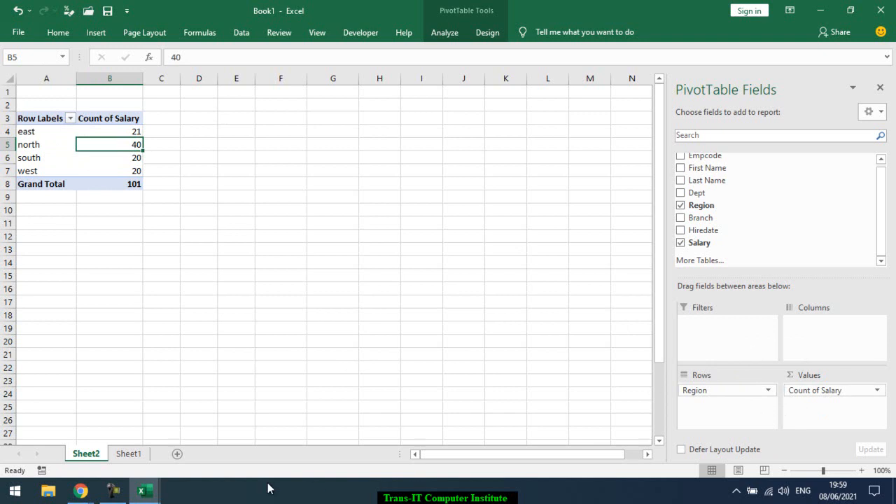
left_click(121, 456)
scroll(254, 142, "up", 6)
left_click(97, 460)
left_click_drag(703, 196, 719, 402)
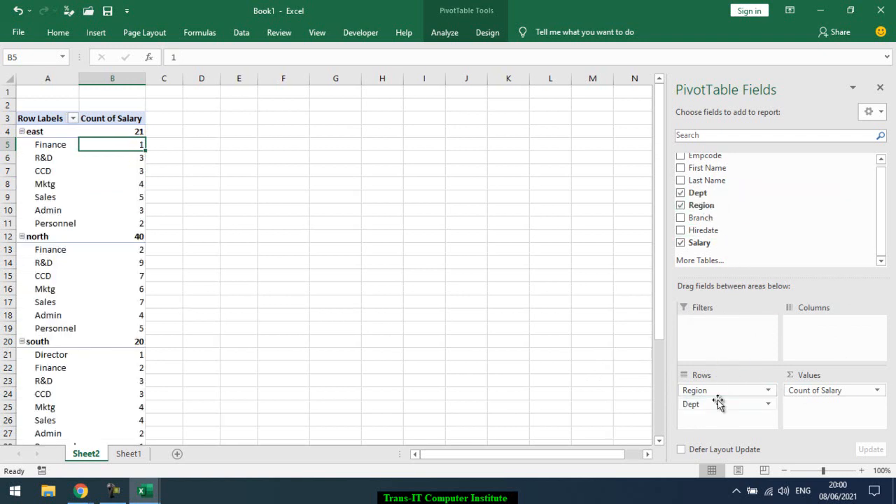
Collapse the department details of the east, north, south and west regions in the PivotTable.
left_click(21, 132)
left_click(22, 145)
left_click(22, 158)
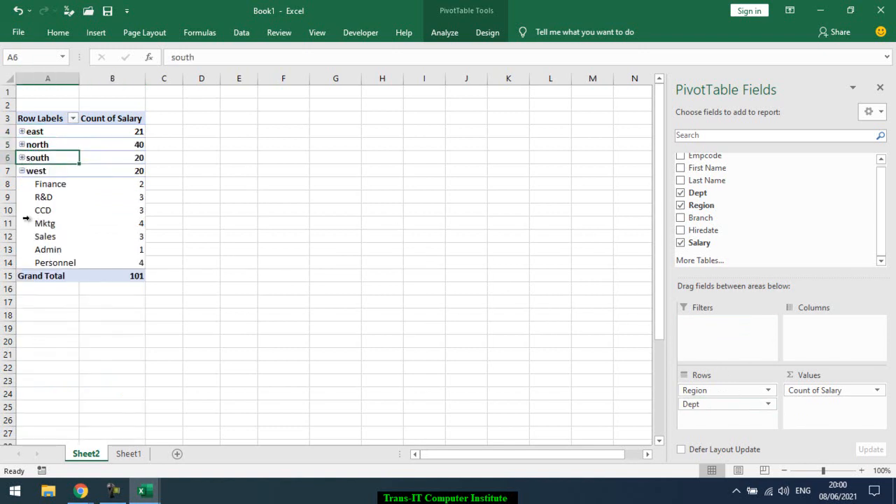
left_click(22, 171)
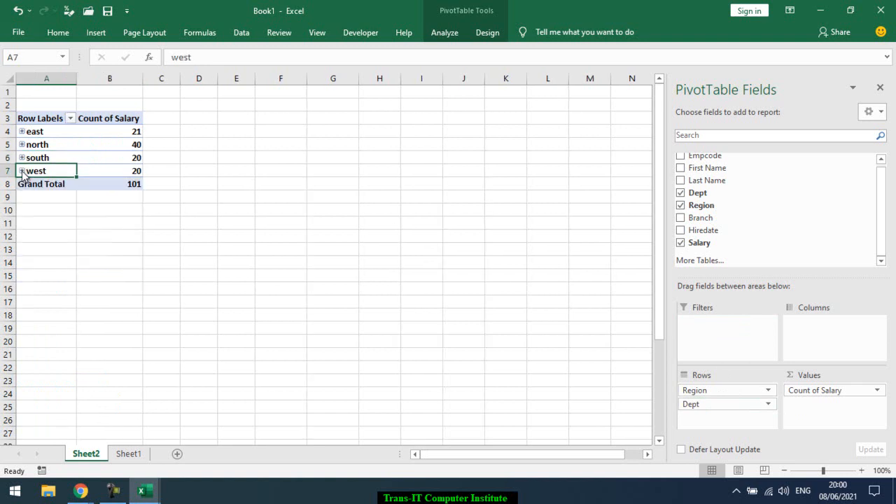
Expand and collapse the west region's department details several times, leaving them collapsed.
left_click(21, 171)
left_click(22, 171)
left_click(22, 171)
left_click(22, 171)
left_click(22, 171)
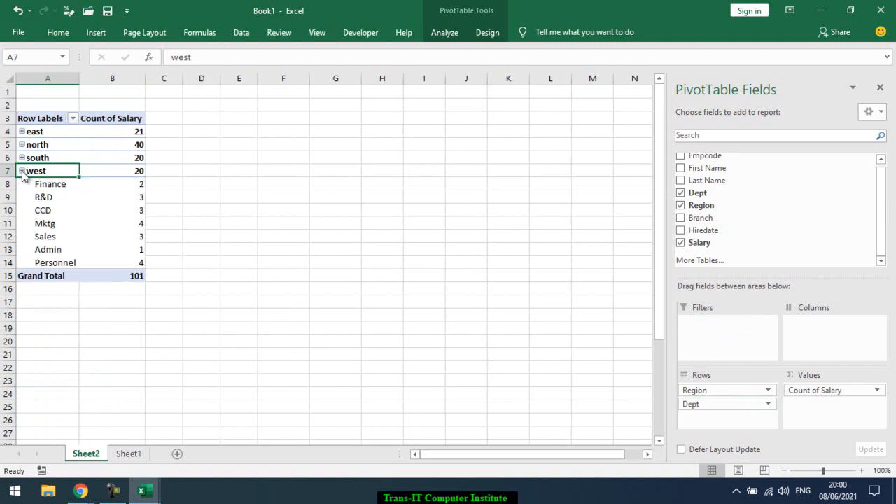
left_click(21, 171)
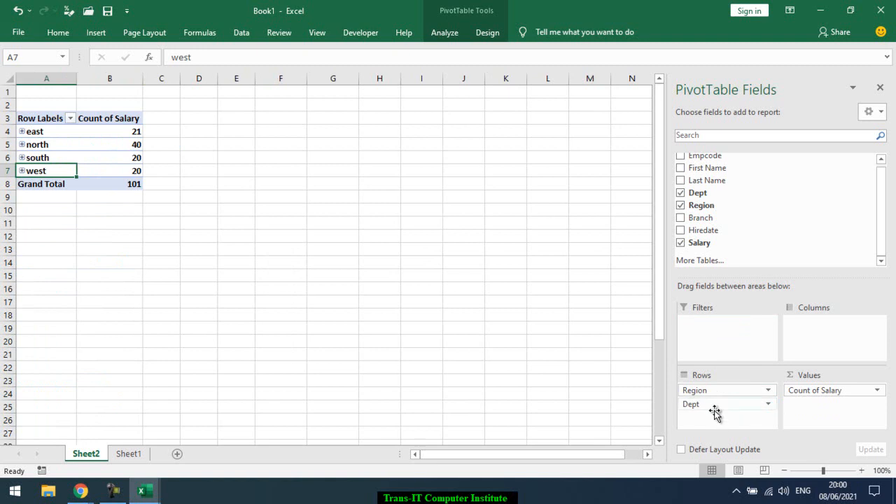
Expand the north region's departments and add the First Name field below Dept in the PivotTable rows.
left_click(22, 144)
left_click_drag(44, 160, 120, 241)
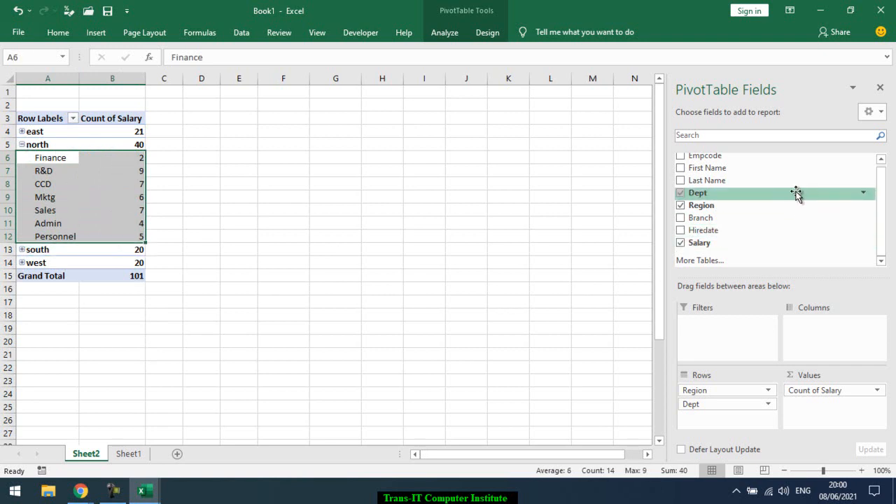
left_click(881, 159)
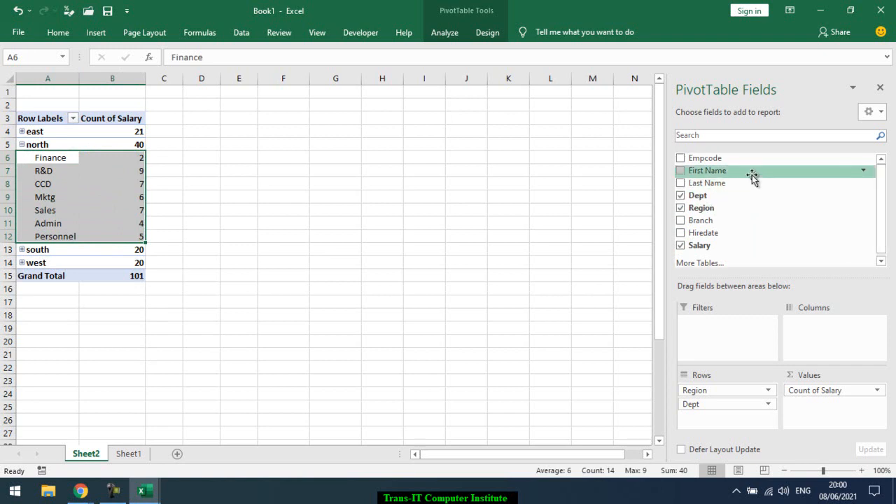
left_click_drag(744, 170, 744, 418)
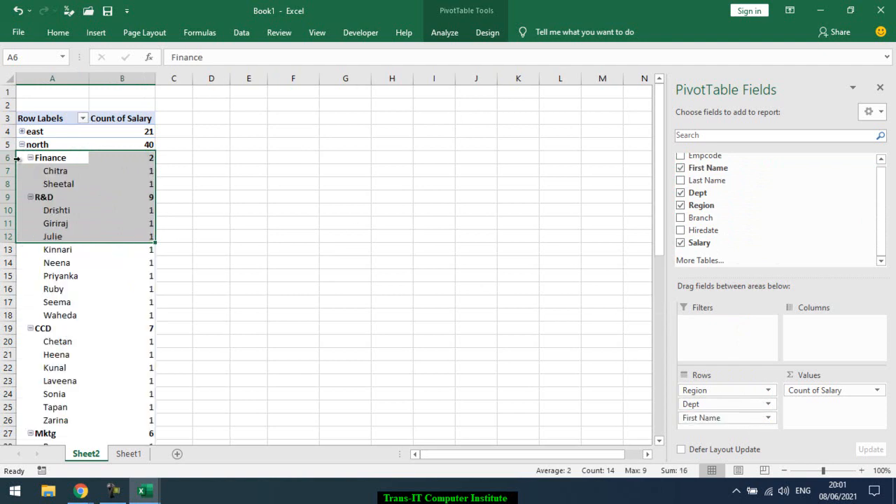
left_click(65, 264)
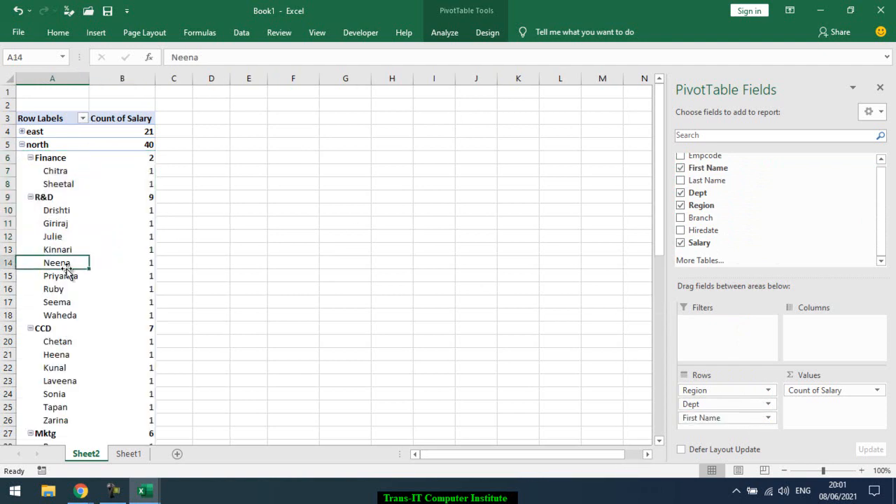
Change the Salary value field in the PivotTable to summarize by Sum.
left_click(875, 392)
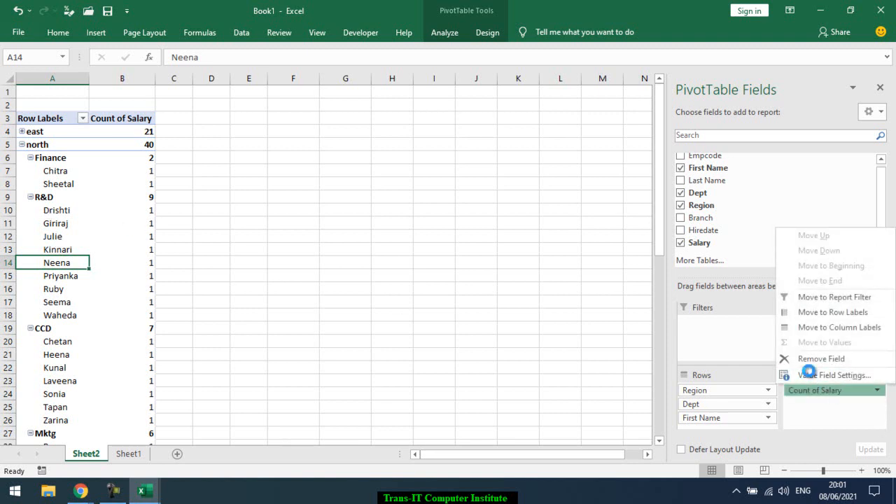
left_click(812, 376)
left_click(273, 178)
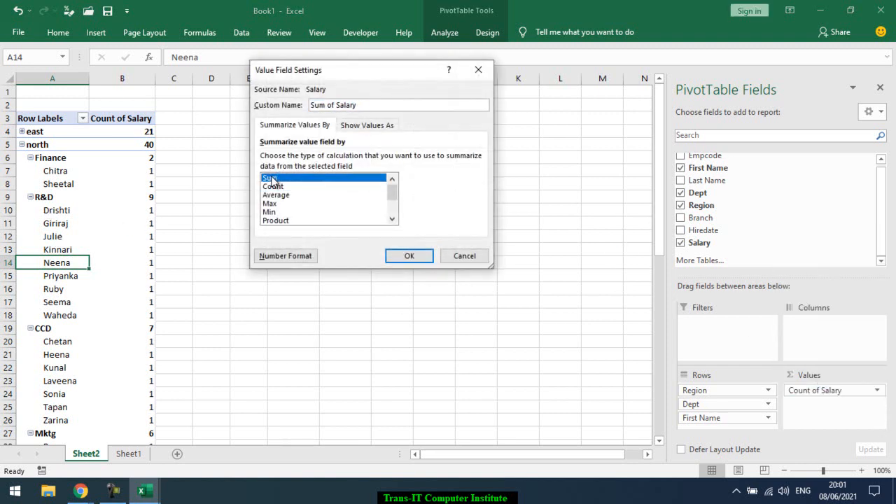
left_click(410, 256)
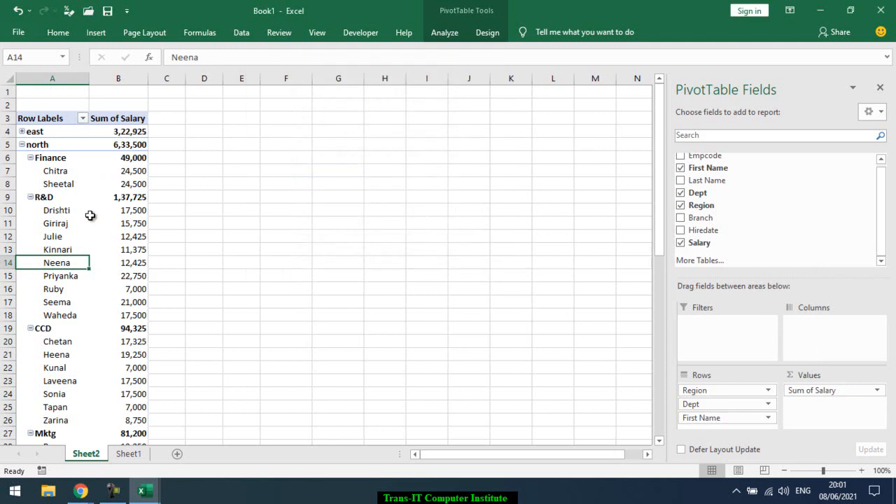
Remove the Dept and First Name fields from the pivot table's rows, keeping Region as the only row field.
mouse_move(130, 216)
left_click_drag(756, 278, 756, 253)
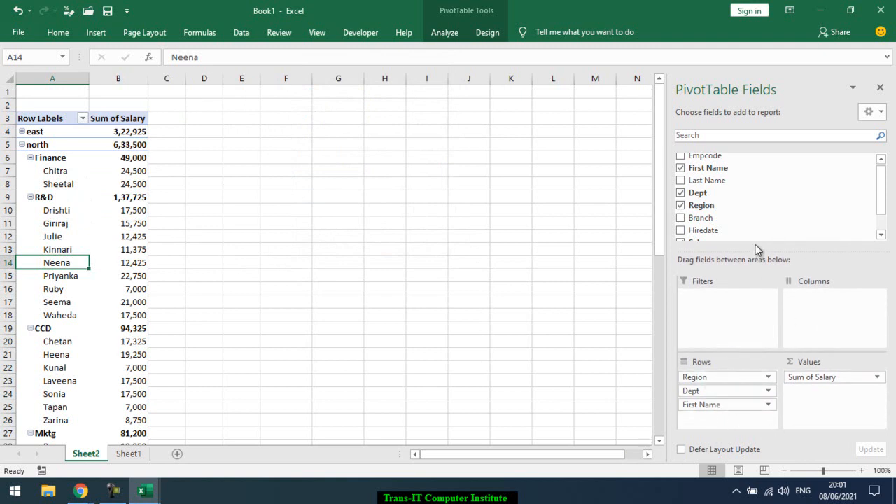
left_click_drag(756, 252, 761, 266)
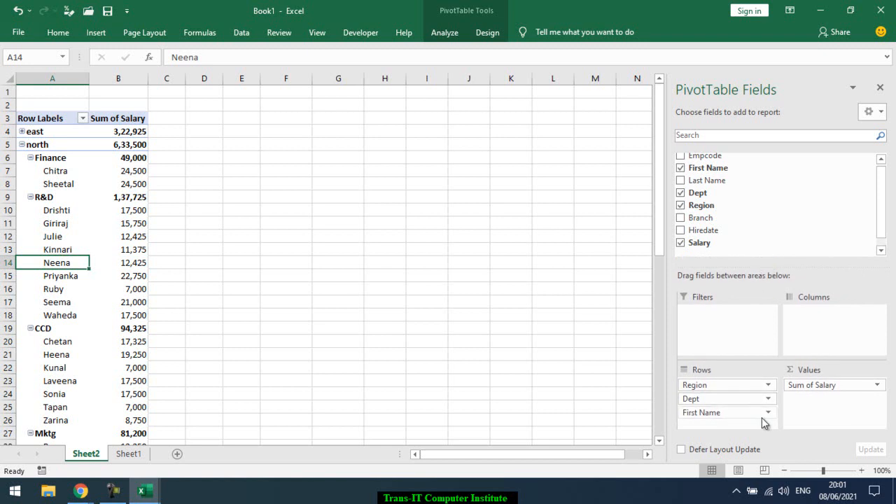
left_click_drag(745, 402, 767, 238)
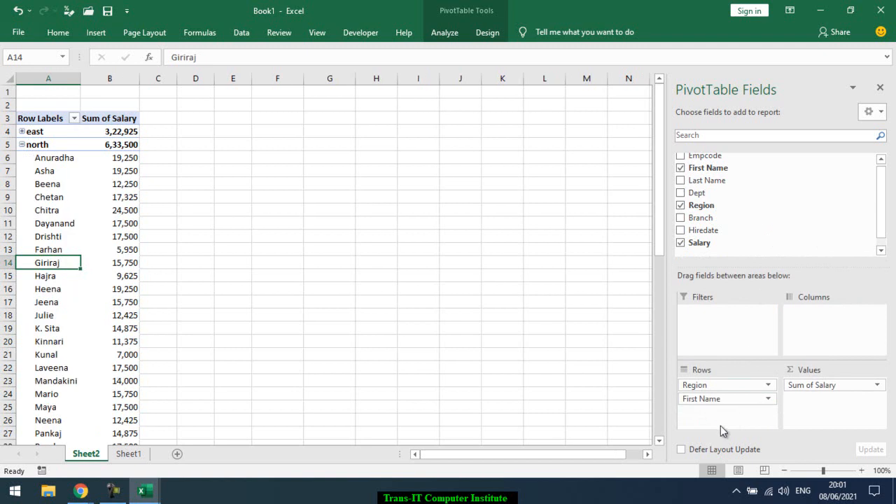
left_click_drag(725, 412, 755, 236)
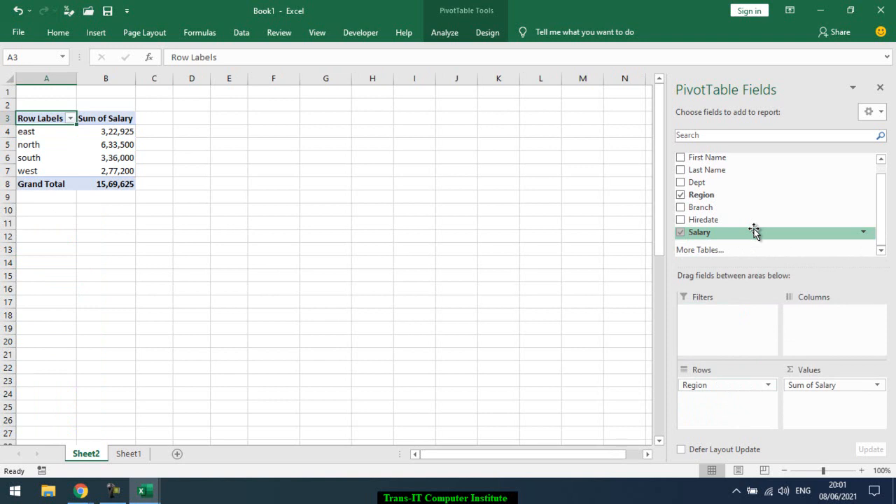
left_click(712, 389)
left_click(837, 321)
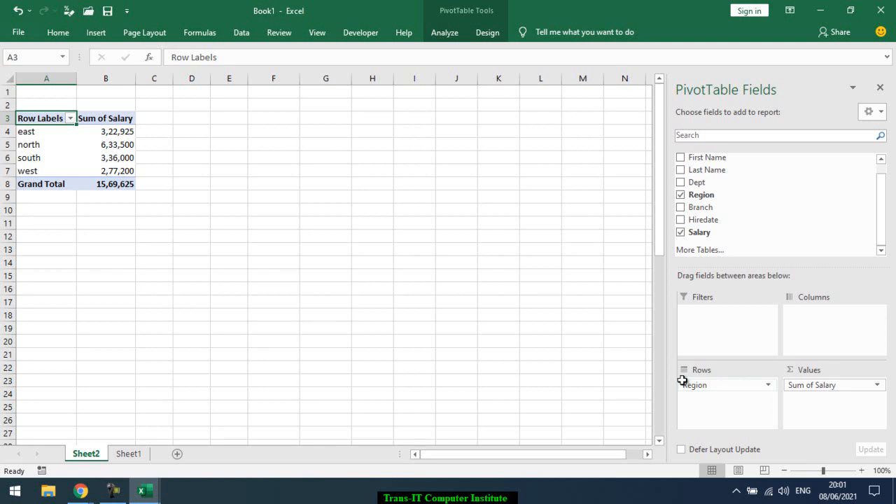
Add Dept beneath Region in the pivot table's rows, collapse the north group and expand east to show its departments.
mouse_move(113, 136)
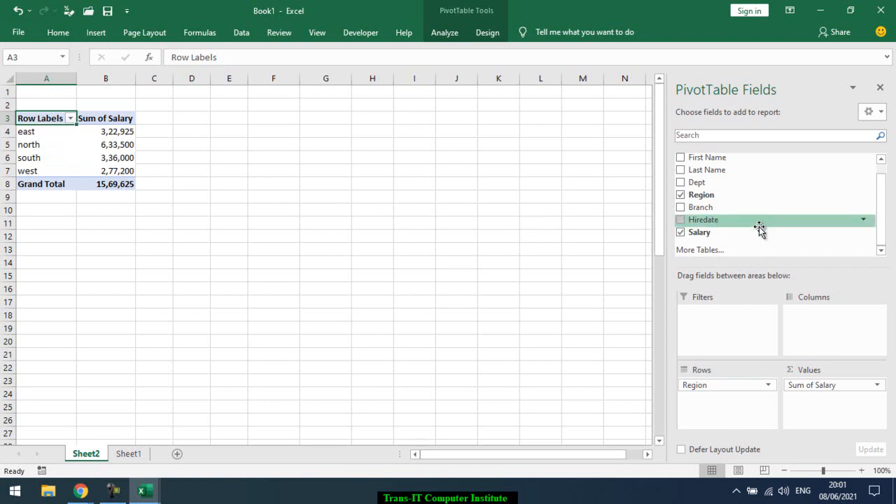
left_click_drag(713, 190, 745, 403)
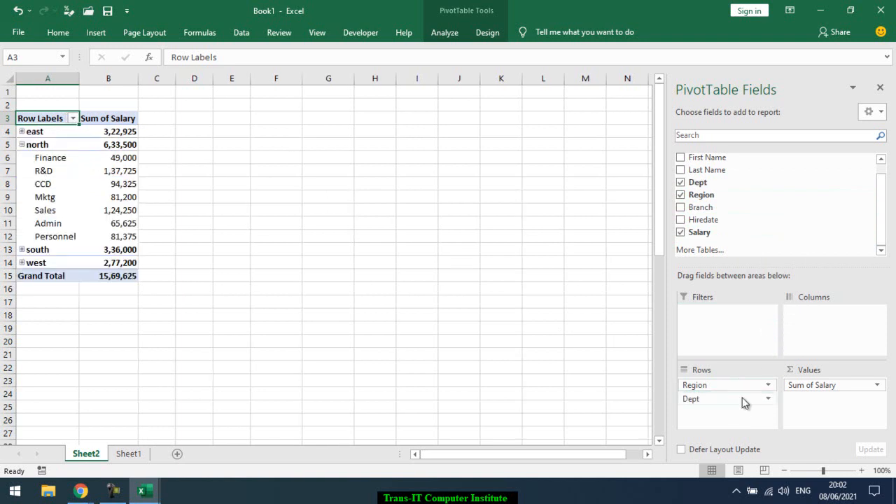
left_click(23, 144)
left_click(22, 132)
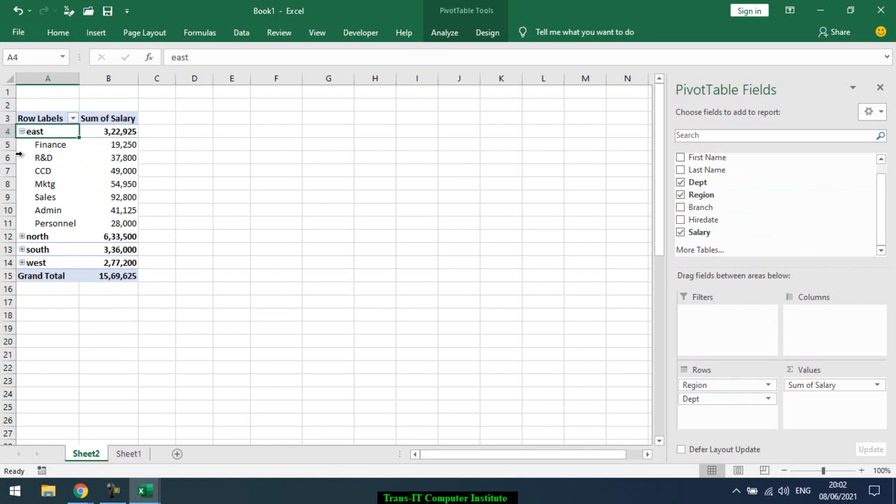
left_click_drag(44, 145, 100, 219)
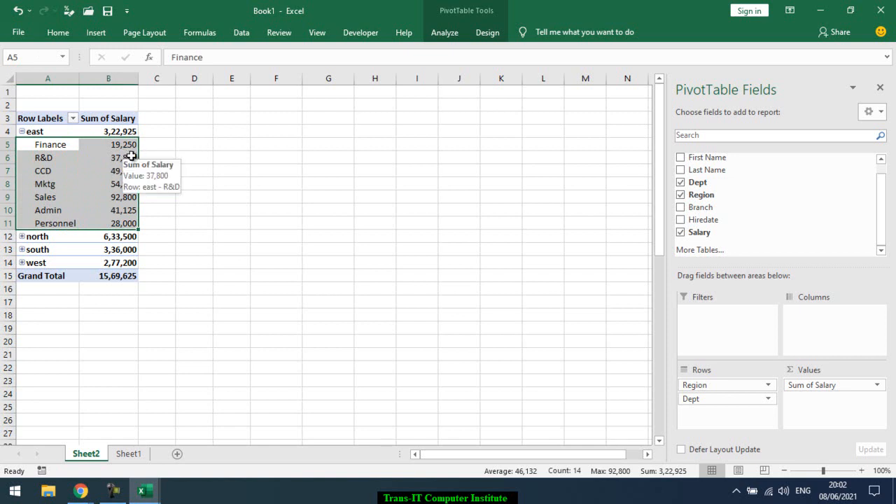
left_click(22, 237)
left_click(23, 236)
left_click(23, 132)
left_click(23, 132)
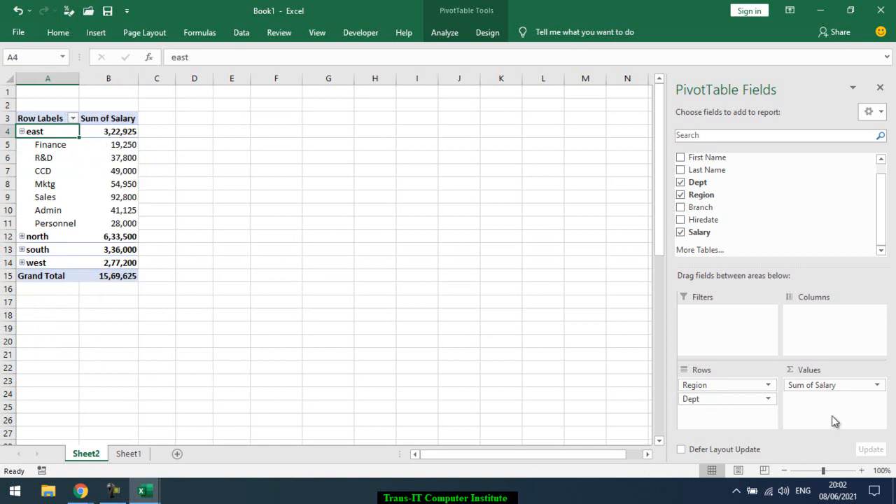
Change the Salary value field's calculation to Count.
left_click(859, 386)
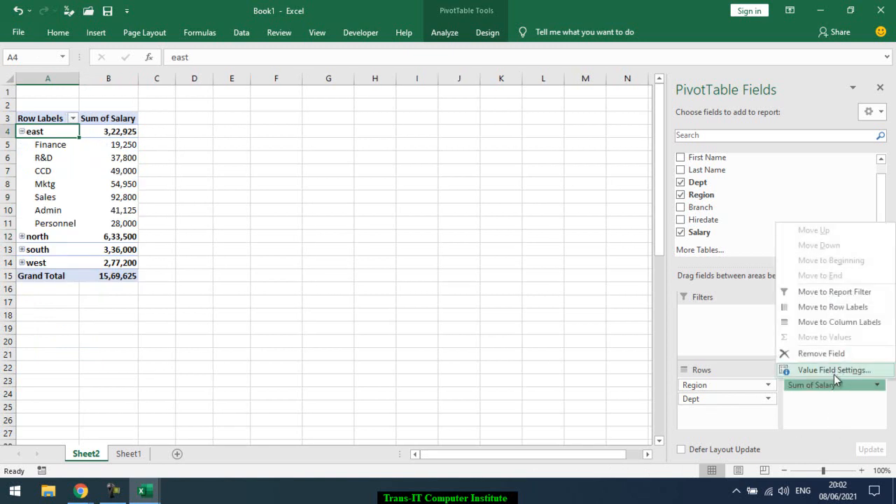
left_click(834, 371)
left_click(272, 187)
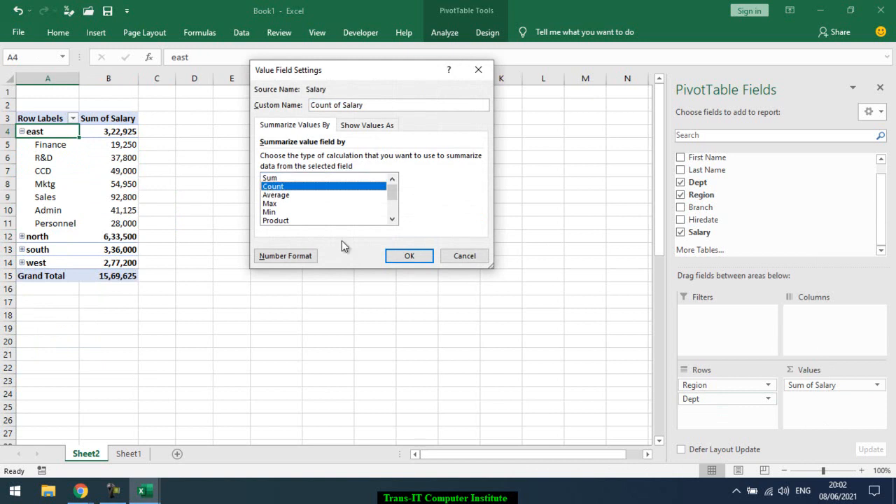
left_click(424, 260)
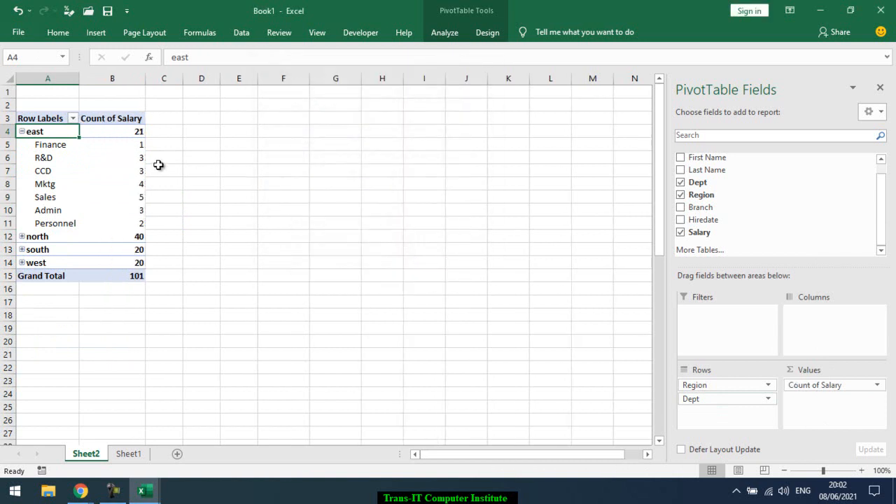
Set the Salary value field's calculation to Sum.
left_click(877, 385)
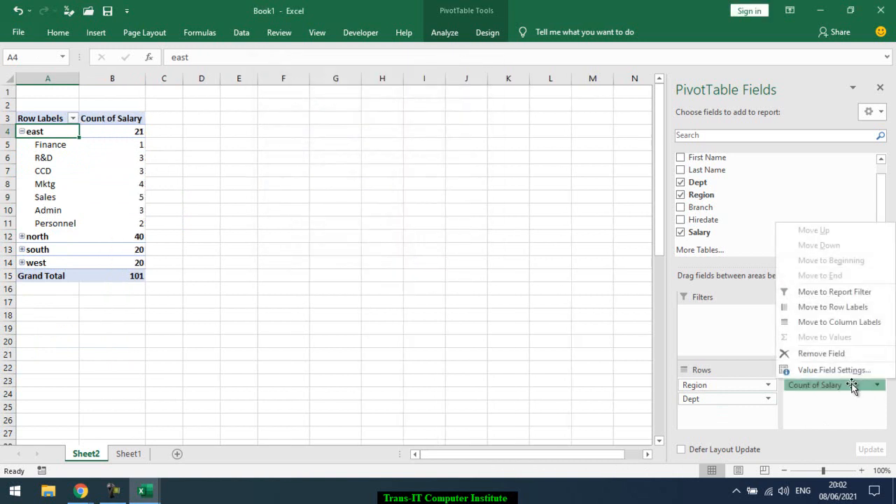
left_click(847, 372)
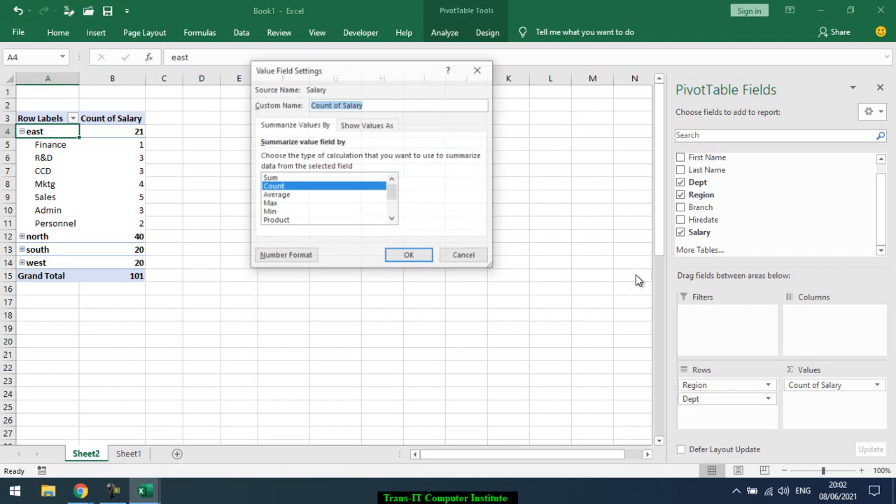
left_click(284, 178)
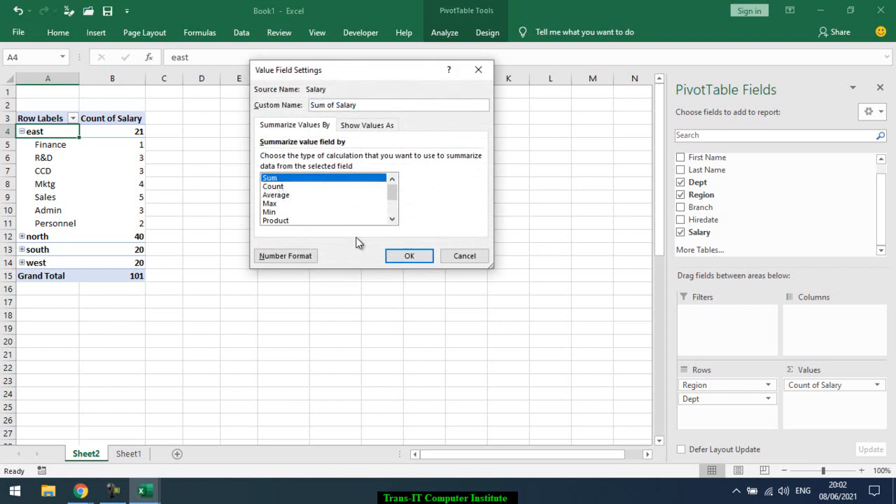
left_click(410, 256)
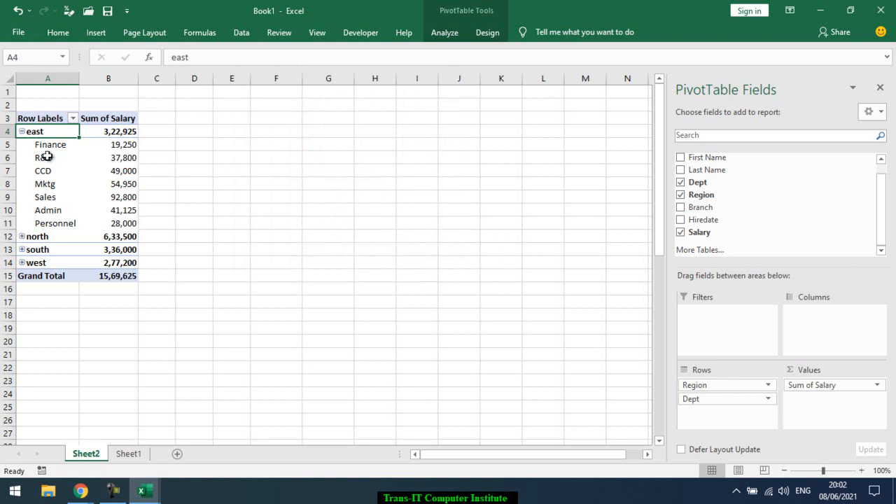
Examine the salary totals of the R&D and Sales departments in the east group.
left_click_drag(44, 160, 104, 154)
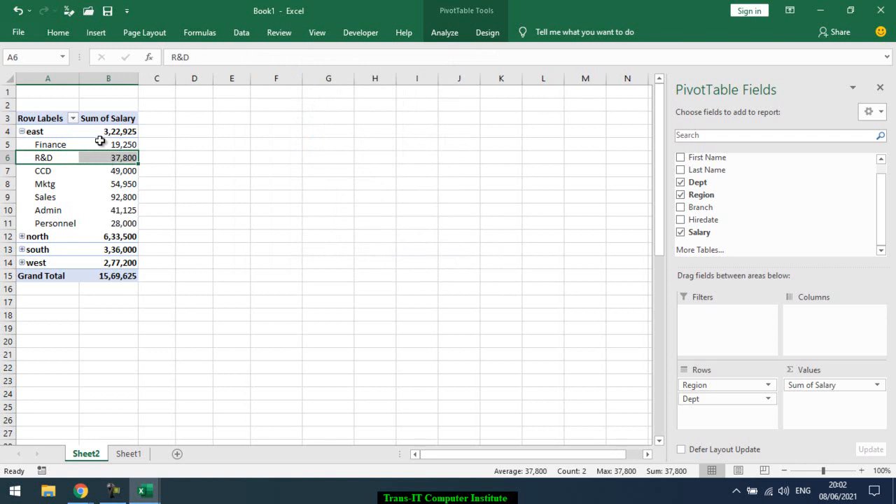
left_click(81, 194)
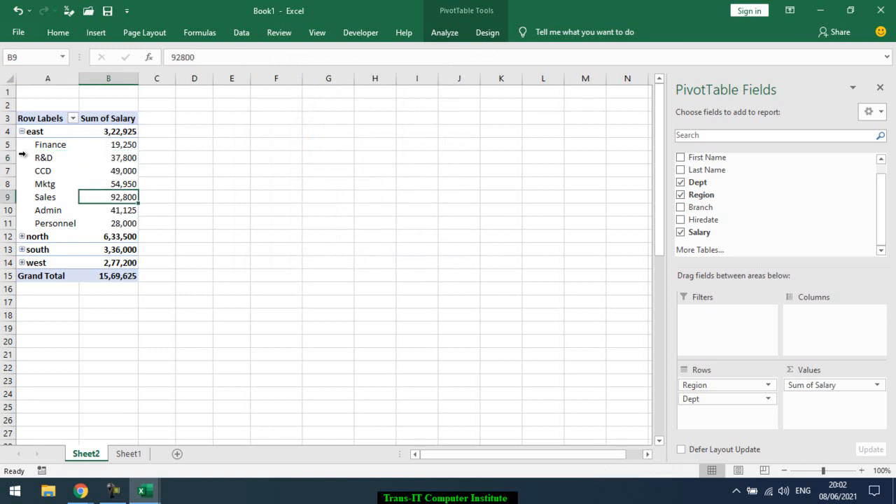
left_click(32, 160)
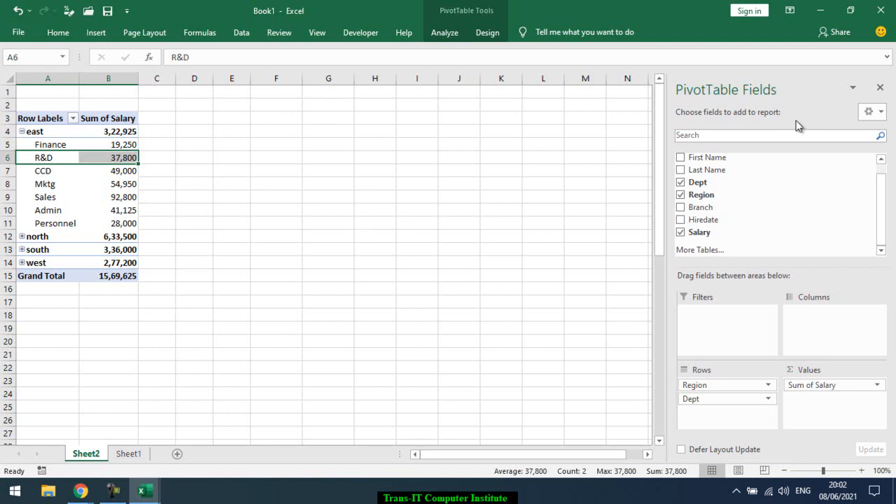
Add First Name beneath Dept in the pivot table's rows and examine the R&D employees' salaries in the east group.
left_click_drag(757, 158, 732, 410)
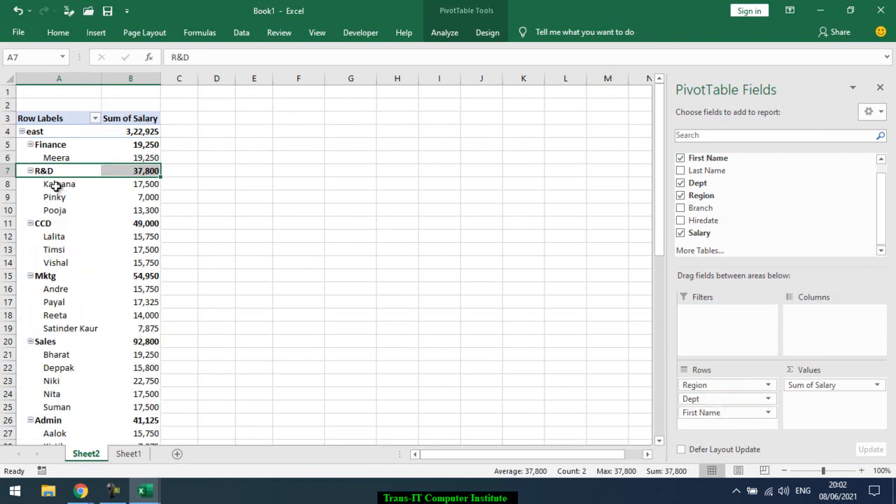
left_click_drag(51, 184, 127, 184)
left_click_drag(61, 199, 122, 215)
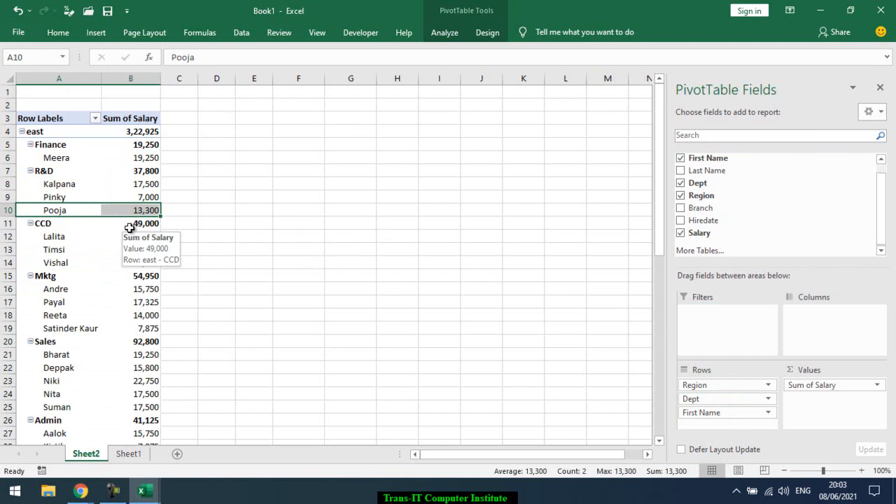
Collapse the east group, expand north, and collapse each of its departments from Finance through Personnel.
left_click(22, 131)
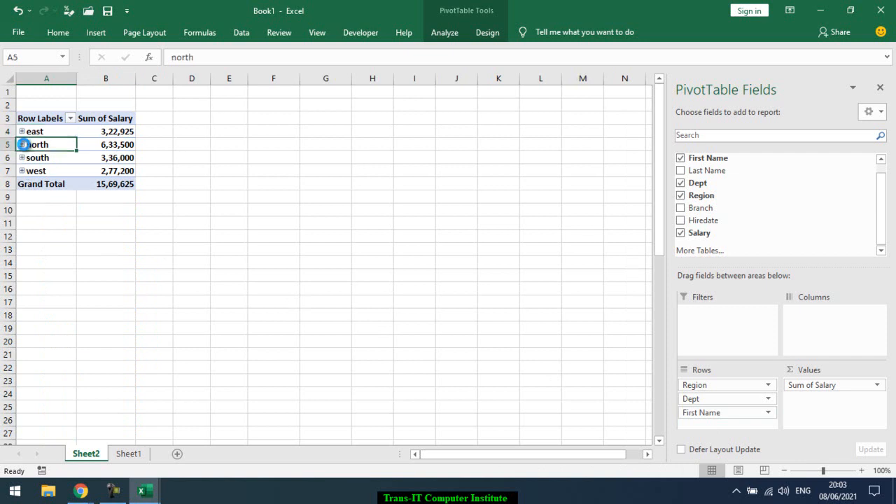
left_click(22, 144)
left_click(30, 158)
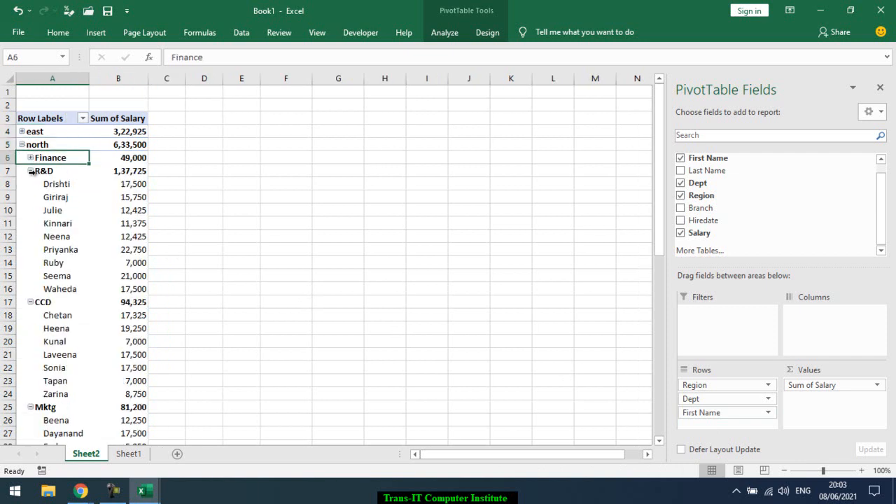
left_click(30, 170)
left_click(30, 183)
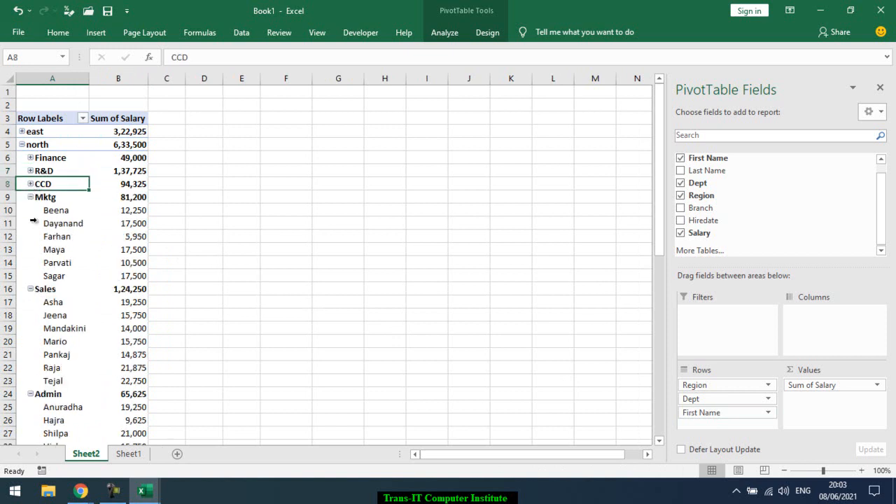
left_click(30, 197)
left_click(30, 210)
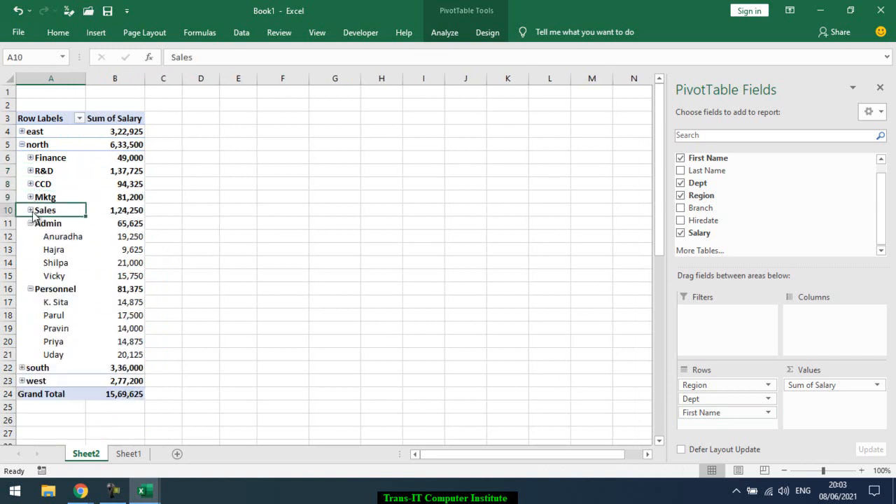
left_click(30, 224)
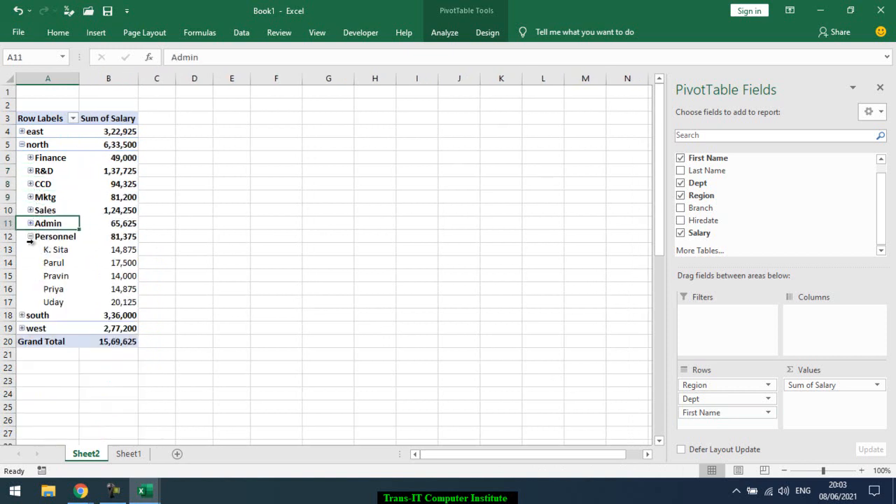
left_click(30, 236)
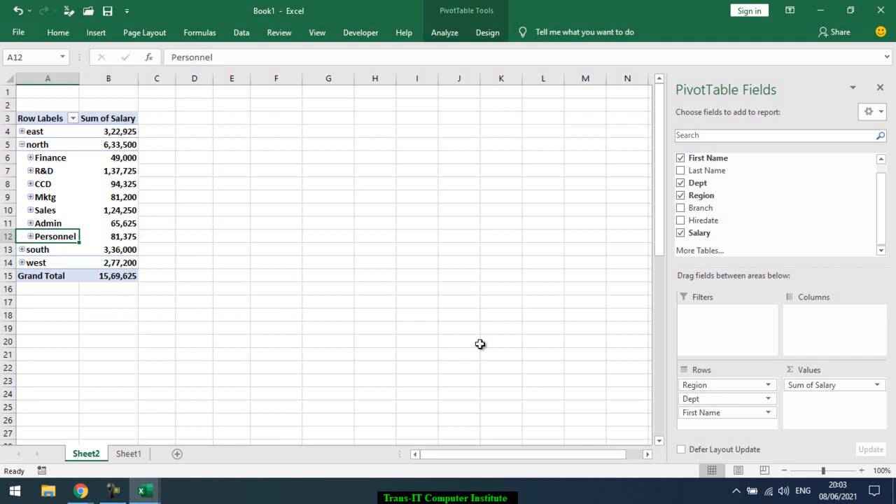
Remove First Name from the rows, collapse the north group, and check the departments in south and east, leaving all regions collapsed.
left_click_drag(719, 412, 759, 197)
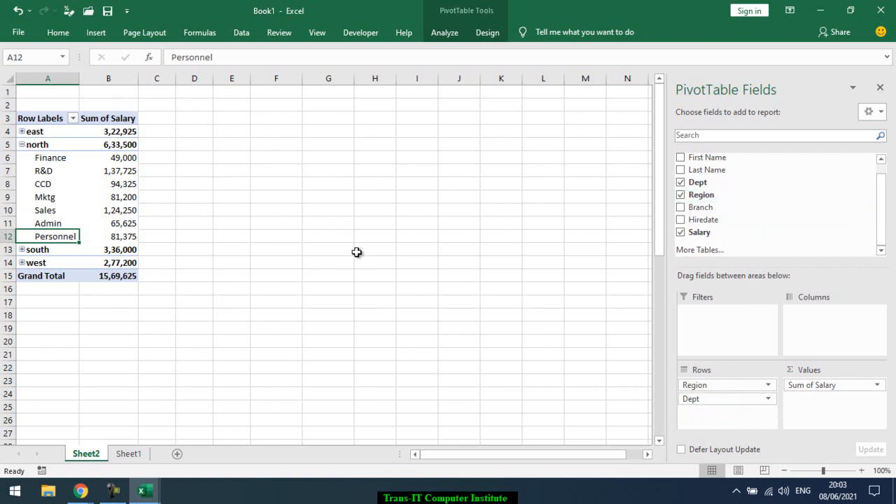
left_click(22, 144)
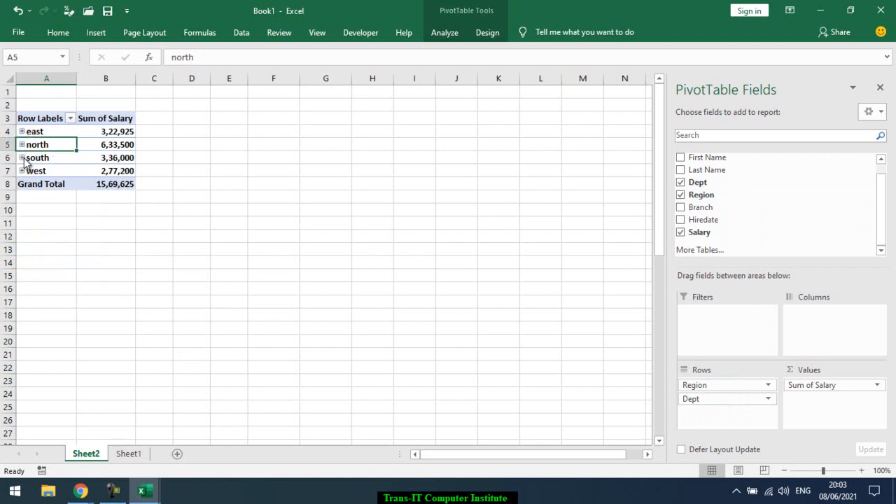
left_click(21, 157)
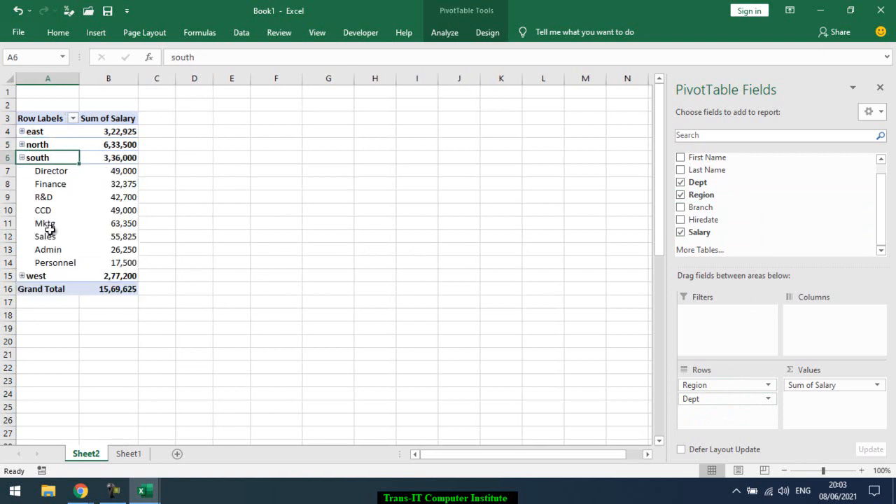
left_click(22, 157)
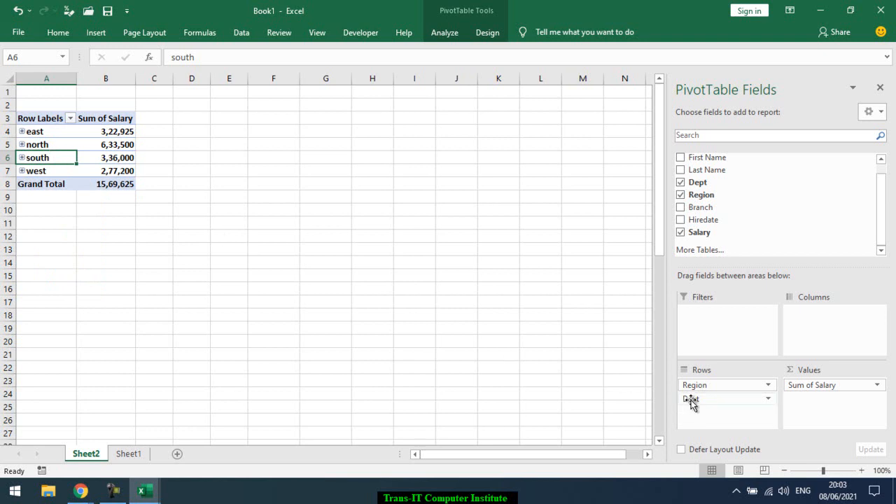
left_click(22, 132)
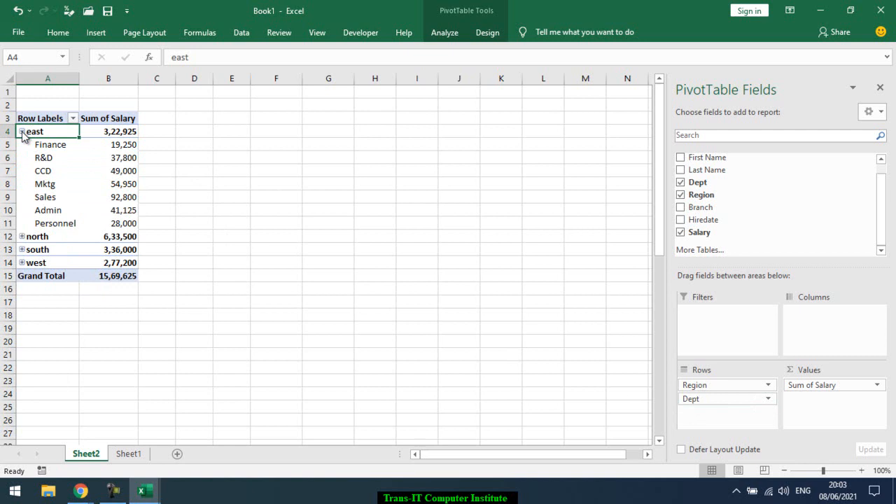
left_click(21, 132)
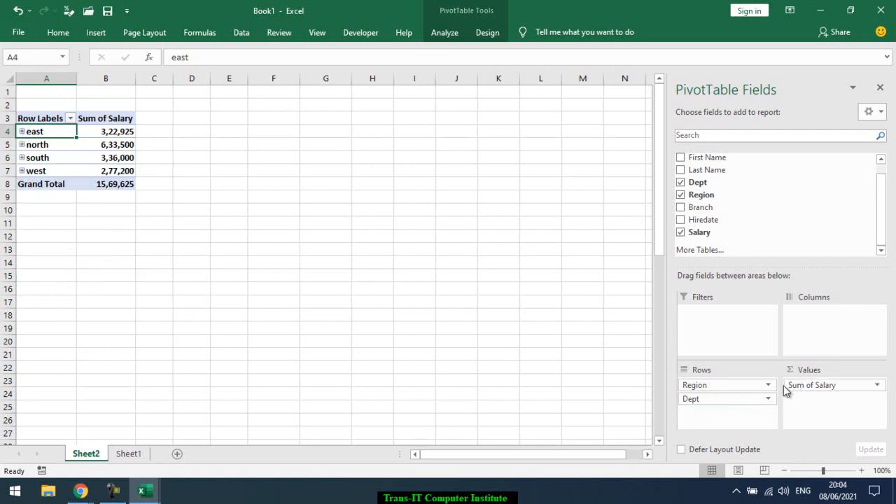
Reorder the pivot table's row fields so that Region is nested below Dept.
left_click_drag(717, 387, 726, 417)
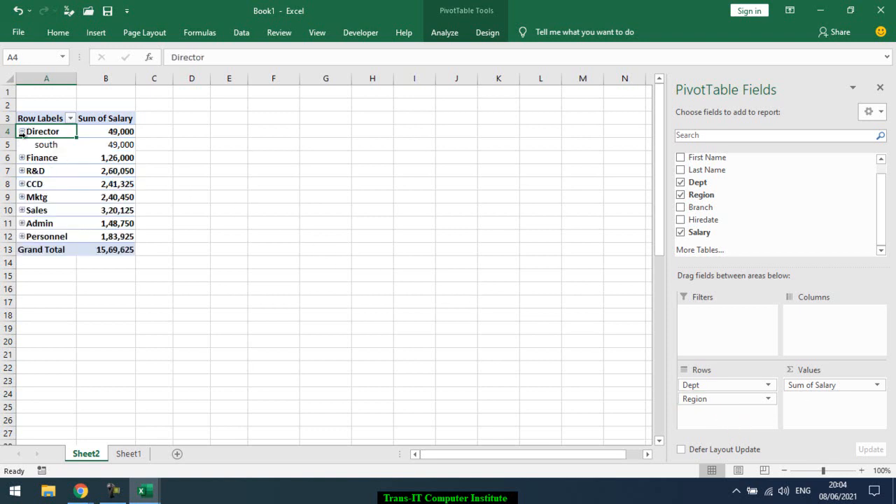
Expand the Sales department to examine its salaries by region, and collapse Director.
left_click(21, 211)
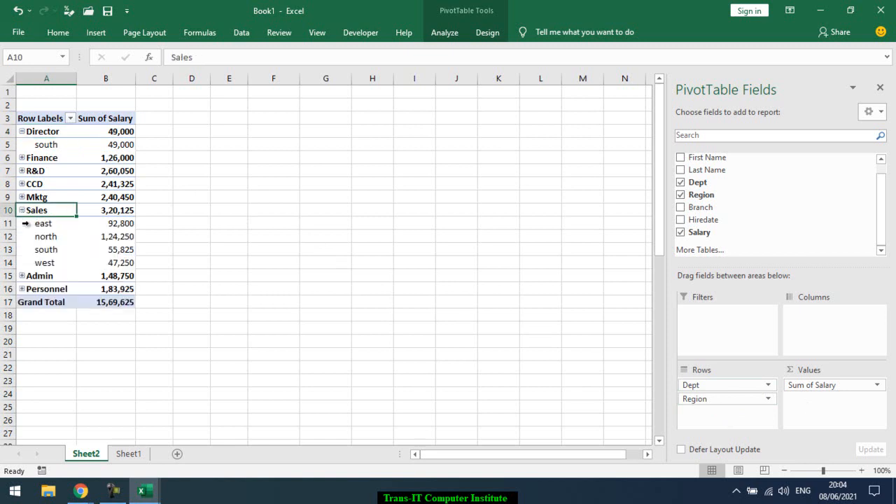
left_click(42, 224)
left_click_drag(42, 227, 94, 262)
left_click(74, 263)
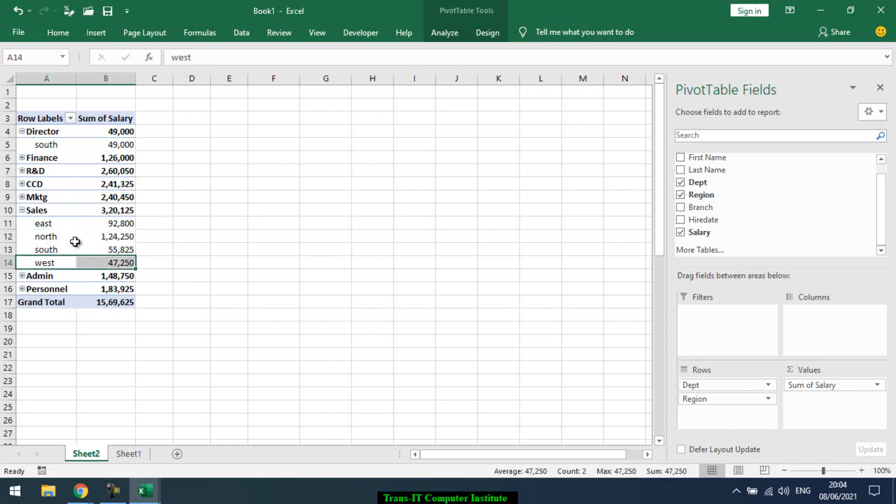
left_click(74, 240)
left_click(21, 132)
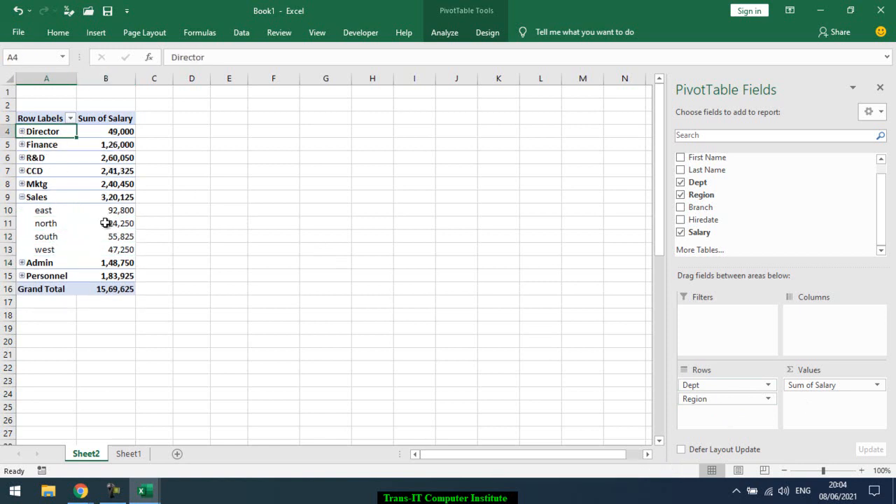
Replace Dept and Region in the pivot table's rows with Branch and review the salary totals of all branches.
mouse_move(105, 223)
left_click_drag(716, 390, 766, 200)
mouse_move(713, 384)
left_mouse_down()
mouse_move(780, 204)
mouse_move(722, 205)
mouse_move(711, 391)
left_mouse_up()
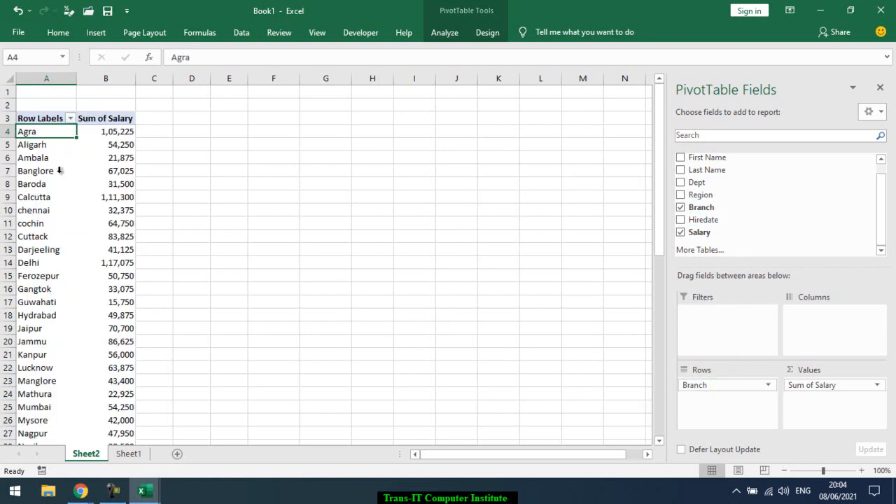
scroll(148, 173, "down", 4)
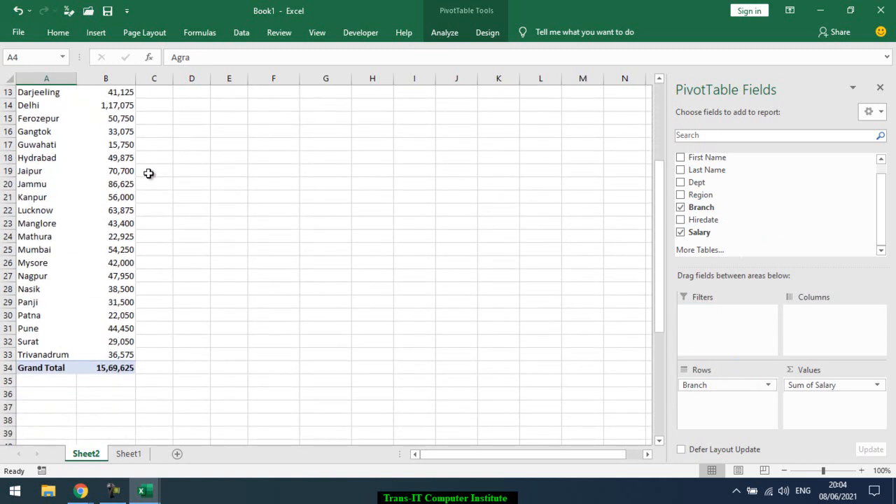
Nest First Name beneath Branch in the rows and collapse the Agra, Aligarh, Ambala and Banglore groups.
left_click_drag(710, 159, 722, 405)
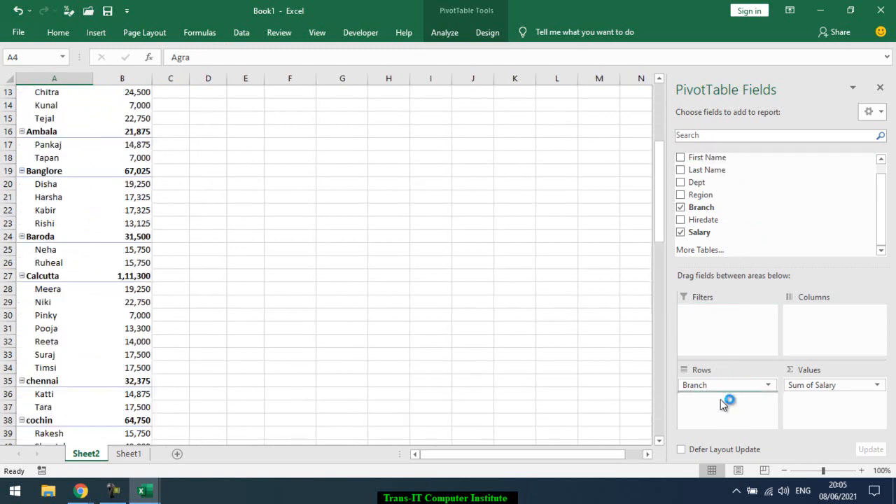
scroll(170, 233, "up", 4)
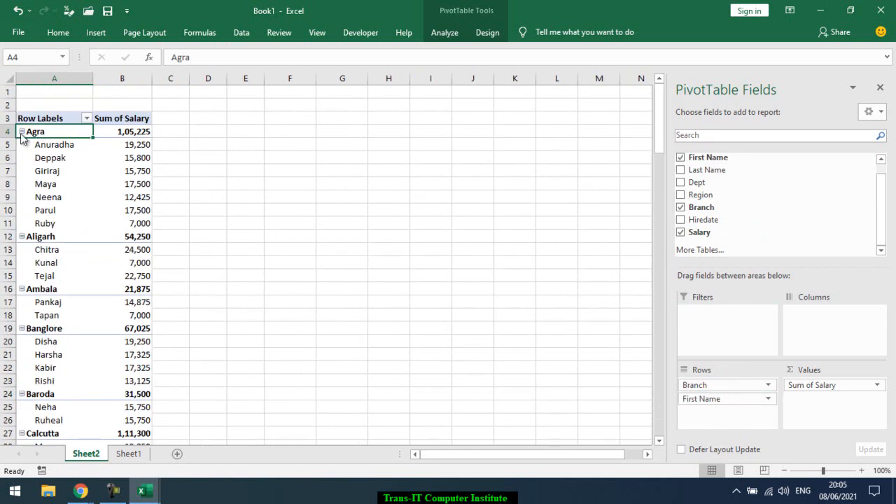
left_click(22, 132)
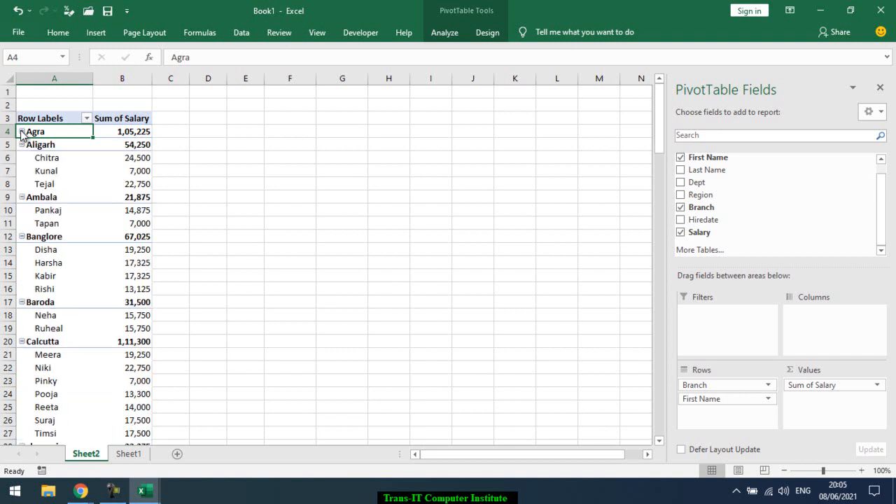
left_click(22, 145)
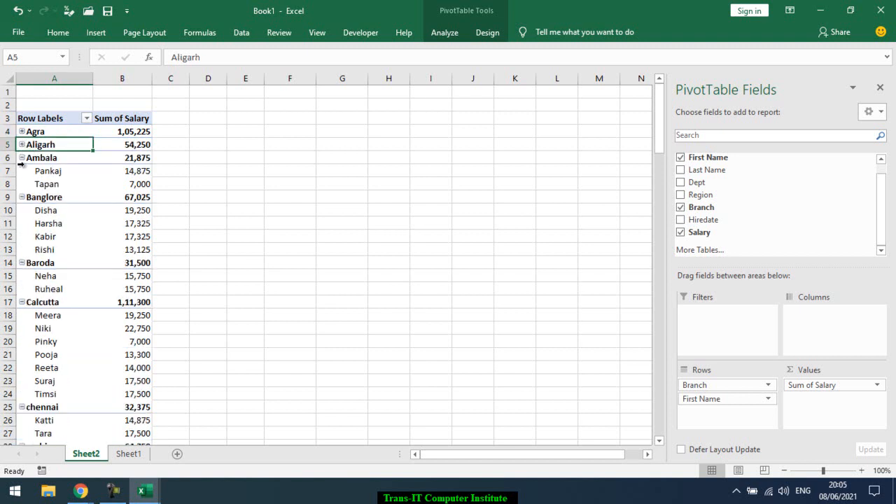
left_click(22, 157)
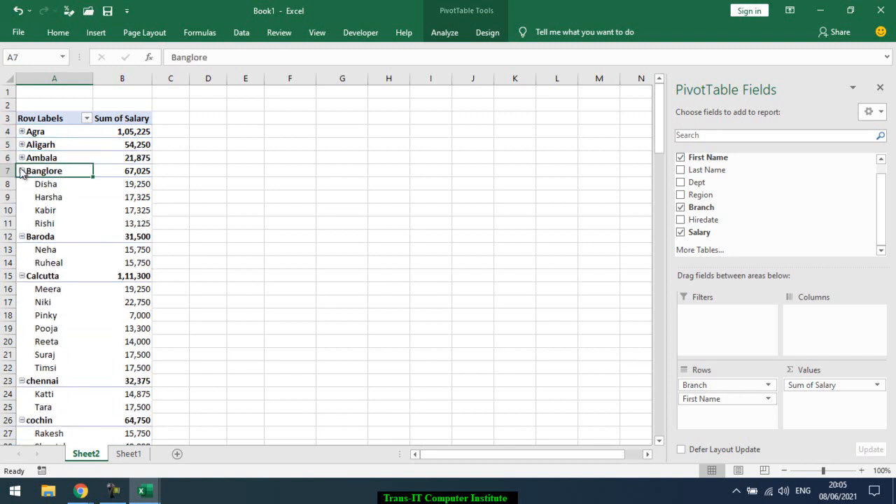
left_click(22, 171)
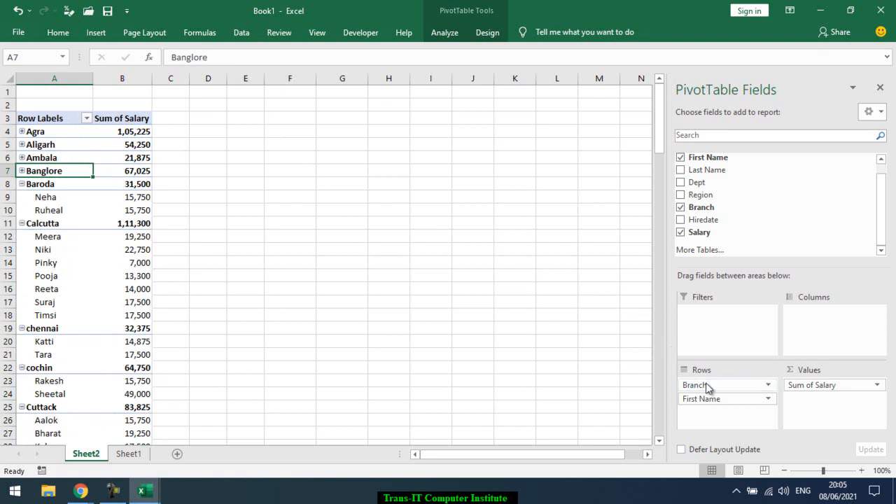
Replace Branch and First Name in the pivot table's rows with Region, with Dept nested beneath it.
left_click_drag(724, 386, 786, 235)
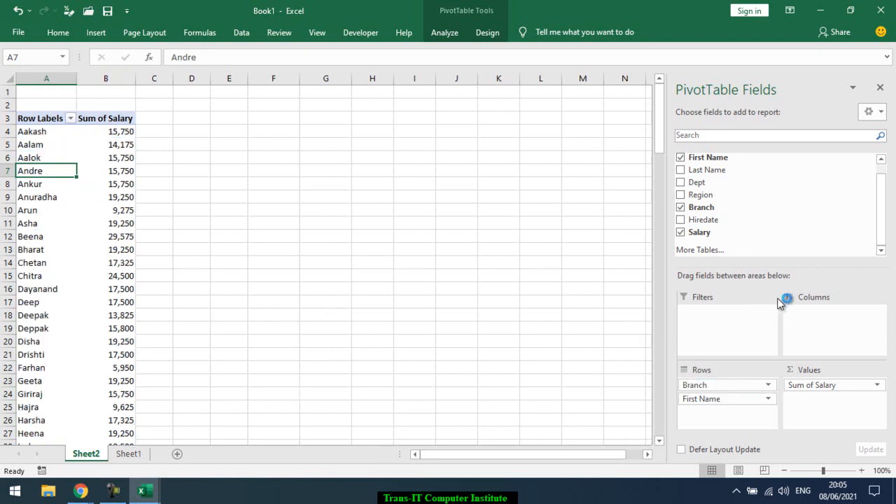
left_click_drag(725, 386, 788, 231)
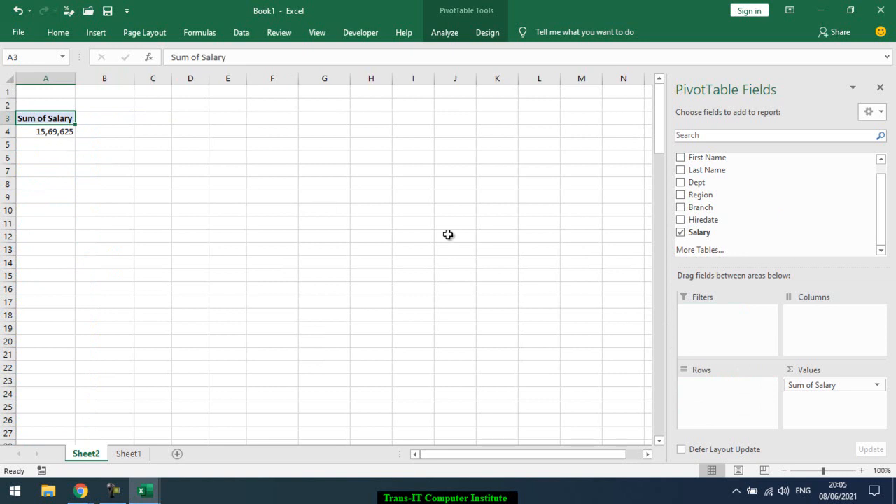
left_click_drag(764, 184, 754, 387)
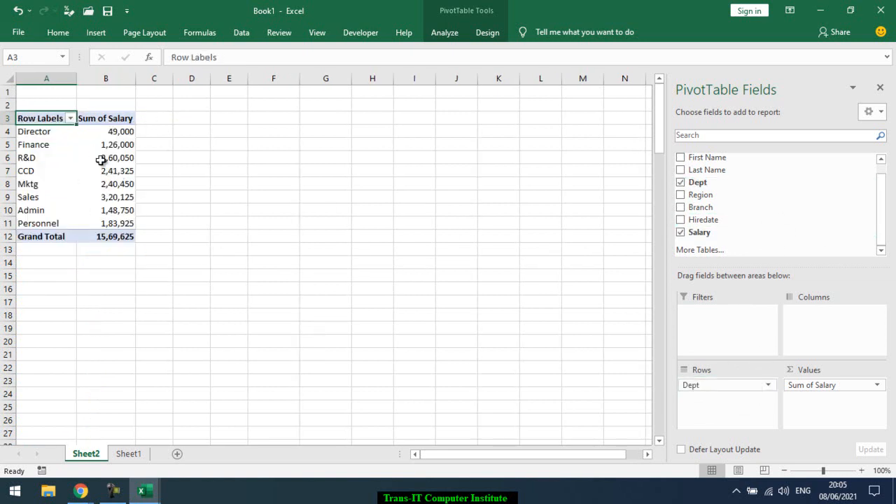
left_click_drag(700, 194, 719, 385)
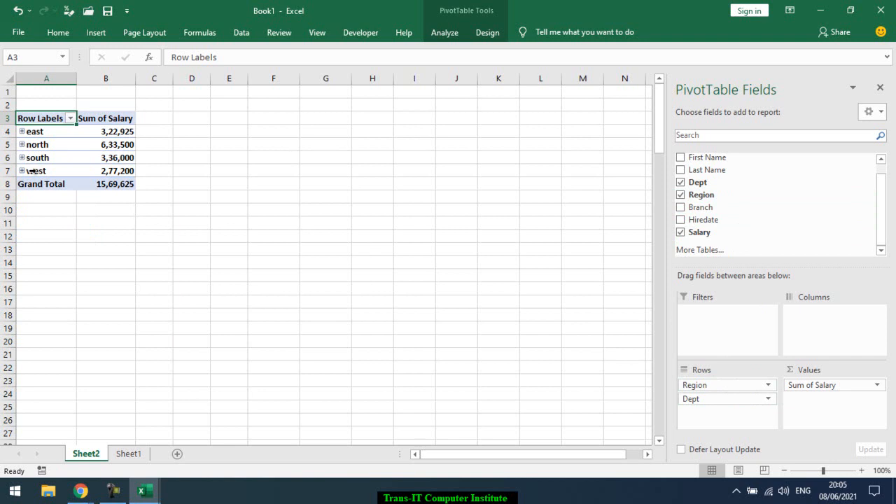
Filter the pivot table's Region row labels to include only north and south.
left_click(71, 118)
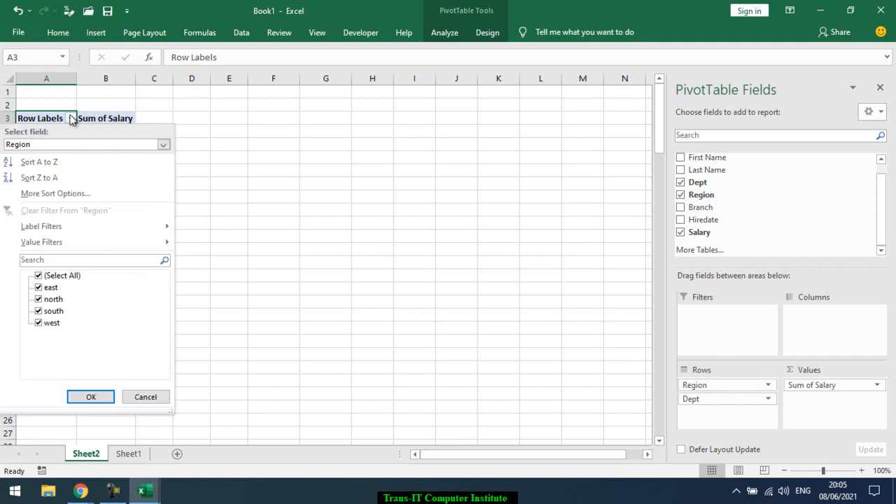
left_click(39, 276)
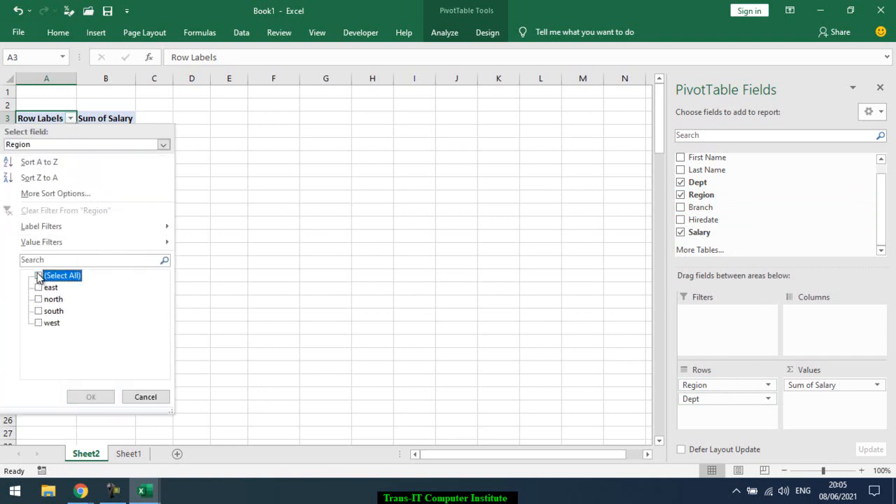
left_click(39, 288)
left_click(44, 316)
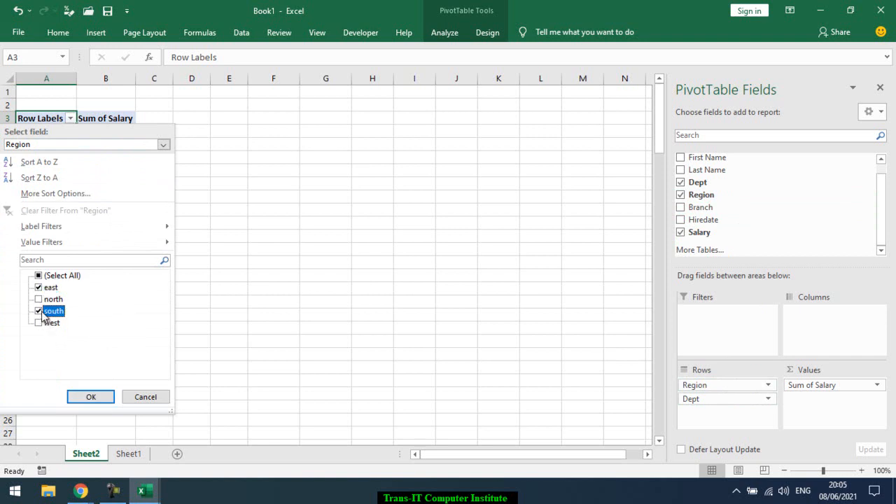
left_click(38, 311)
left_click(39, 299)
left_click(39, 287)
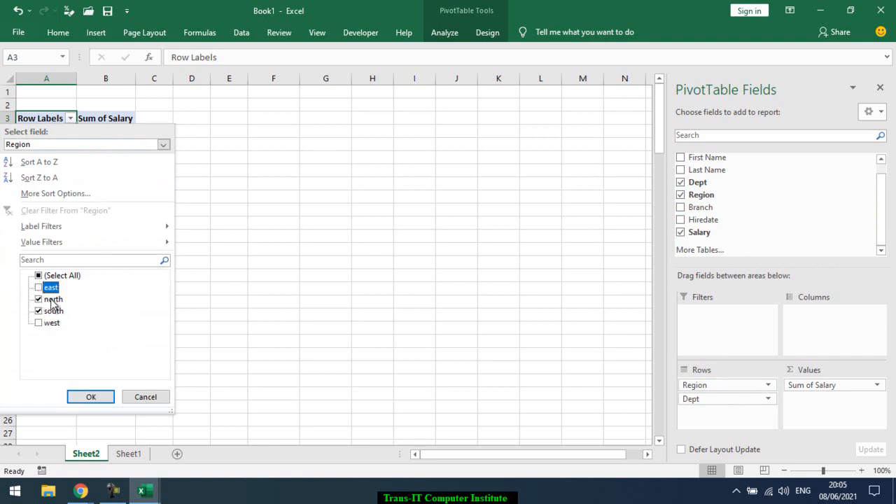
left_click(91, 397)
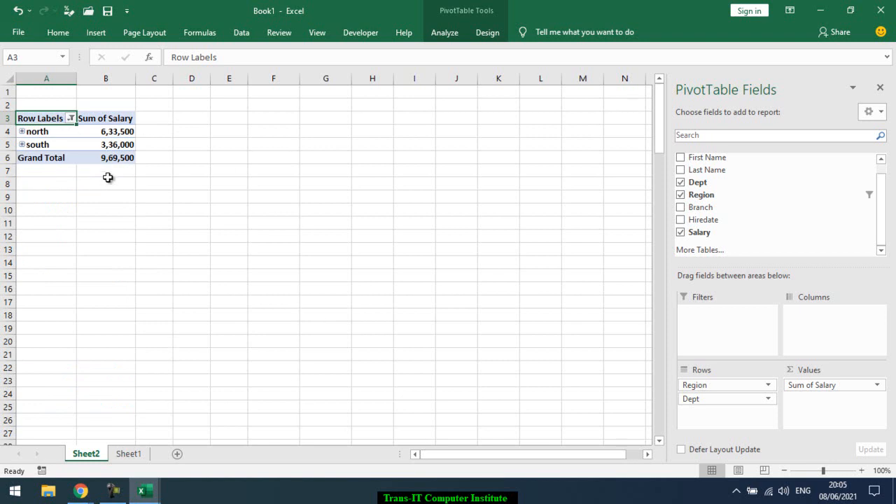
Clear the filter from Region and check the list of regions offered for filtering.
left_click(71, 119)
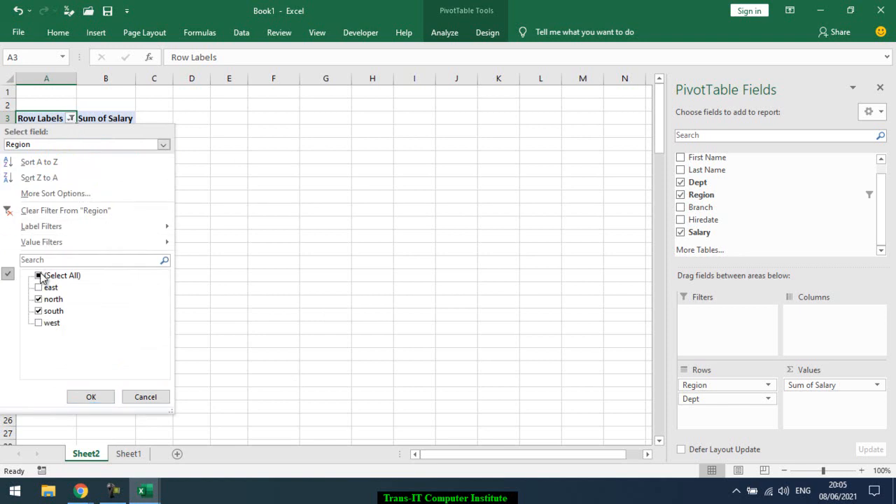
left_click(53, 212)
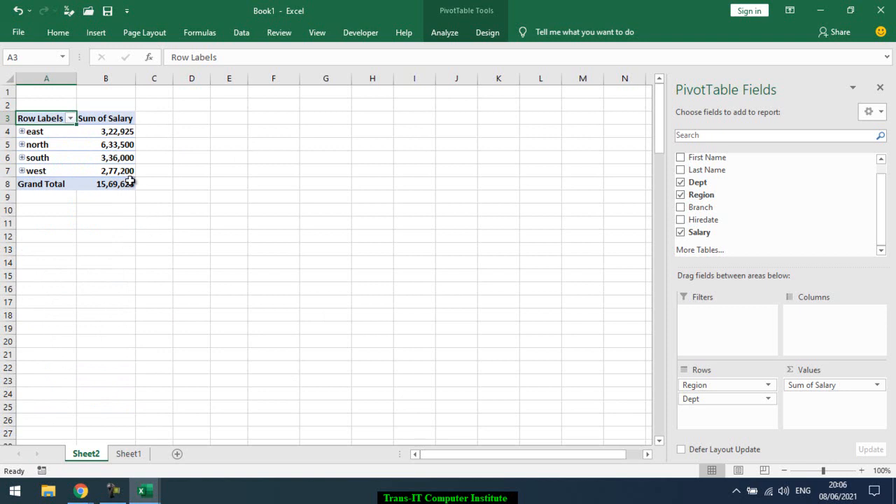
left_click(71, 117)
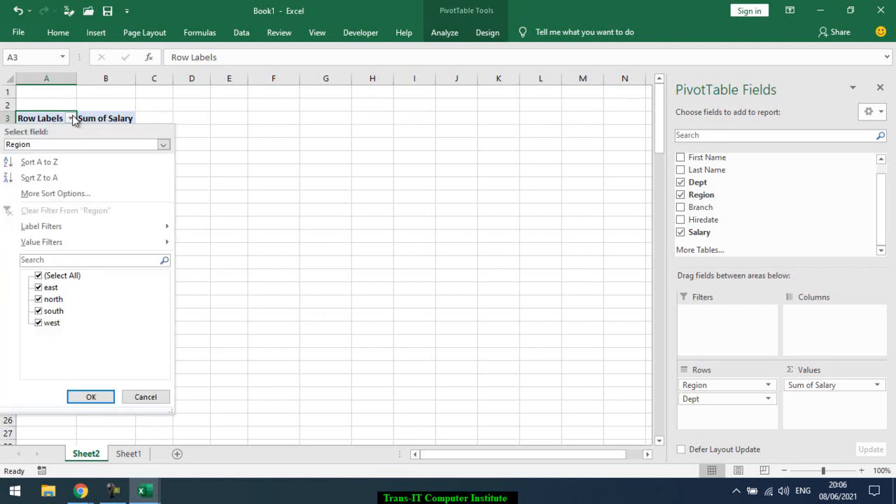
left_click(71, 118)
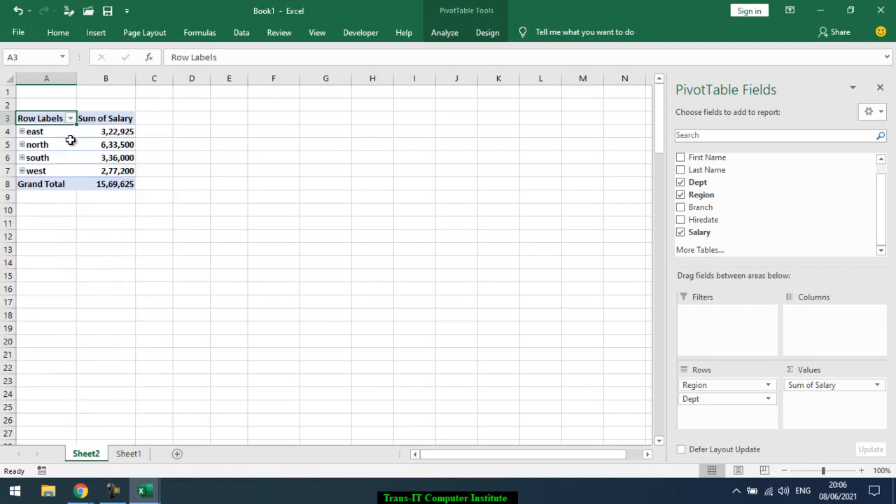
Expand north to view its department salaries, check the region filter choices, and collapse north again.
left_click(21, 145)
left_click(73, 119)
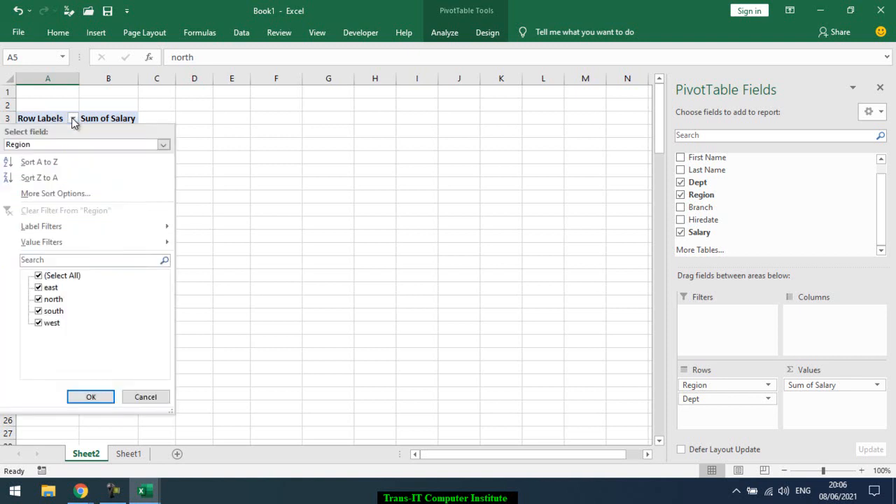
left_click(73, 119)
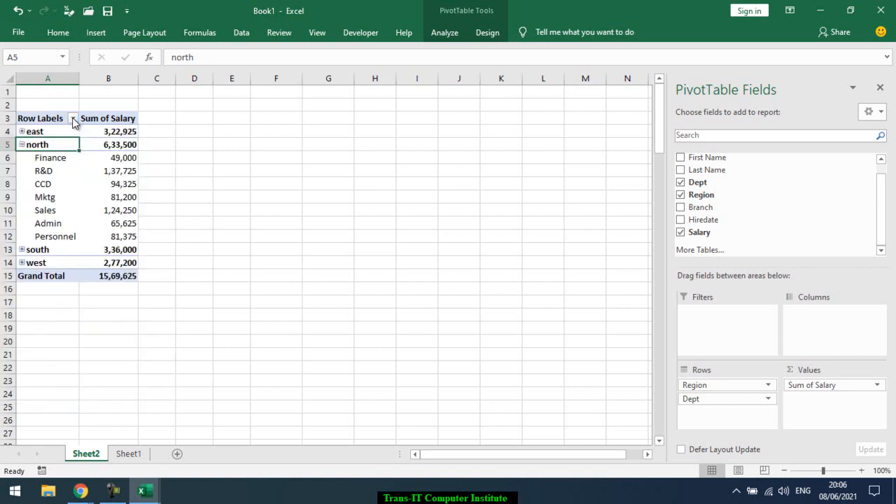
left_click(21, 145)
left_click(21, 144)
left_click(21, 145)
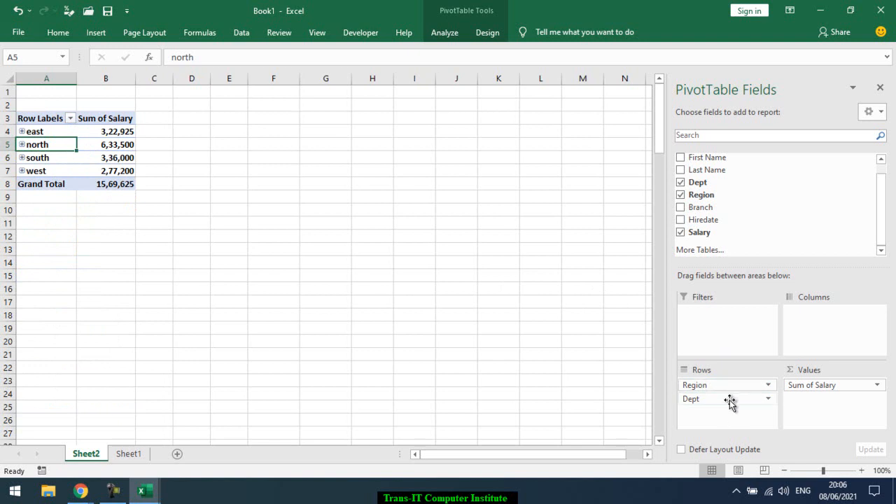
left_click_drag(726, 388, 721, 406)
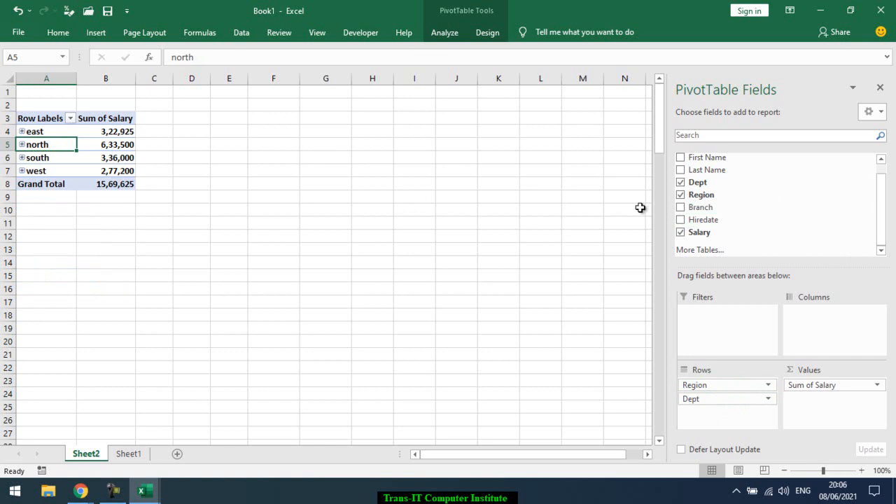
Filter the Region row labels to only east and expand that region to show its departments.
left_click(70, 119)
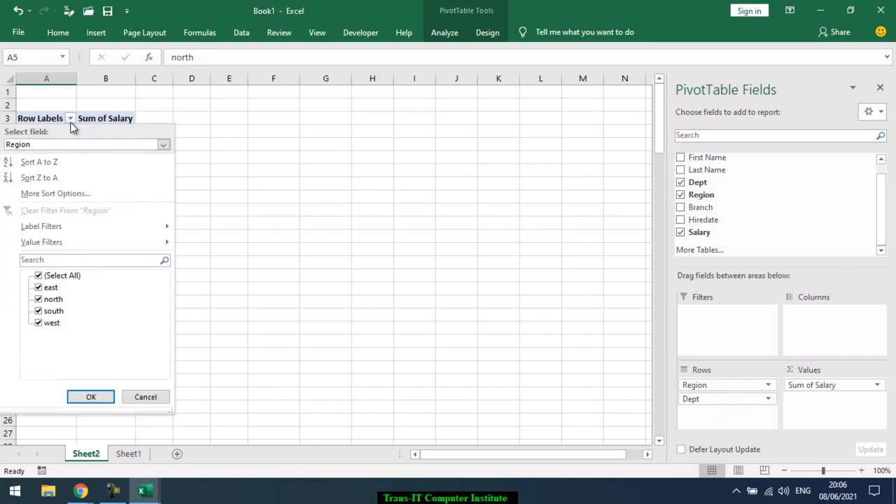
left_click(39, 276)
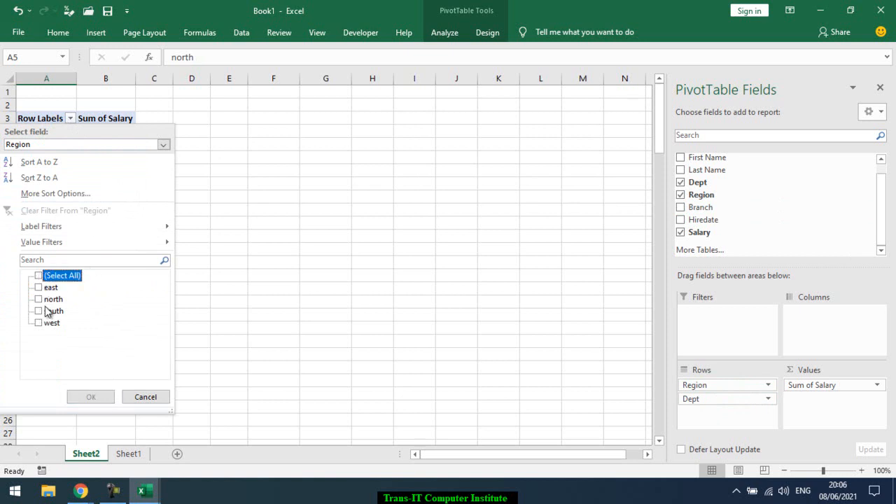
left_click(39, 299)
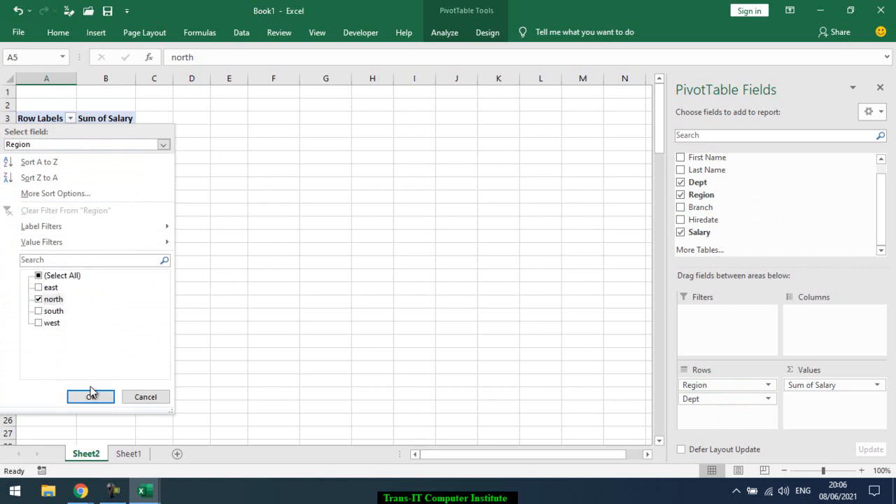
left_click(39, 276)
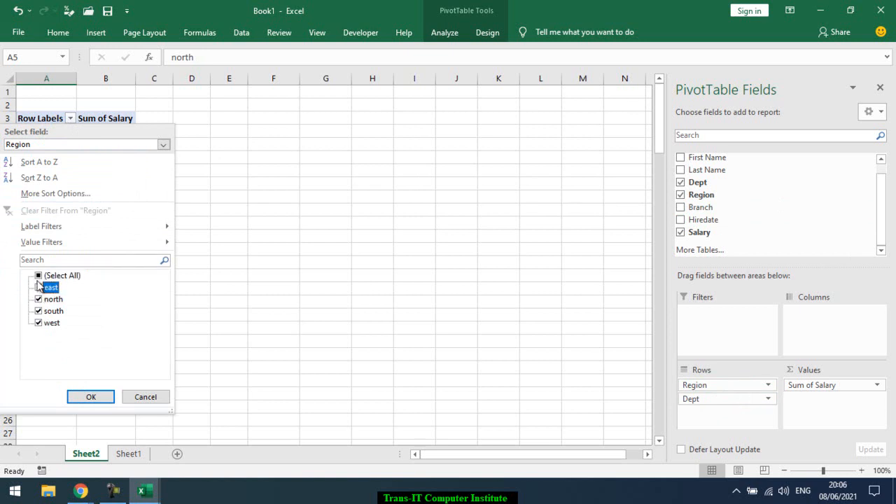
left_click(38, 276)
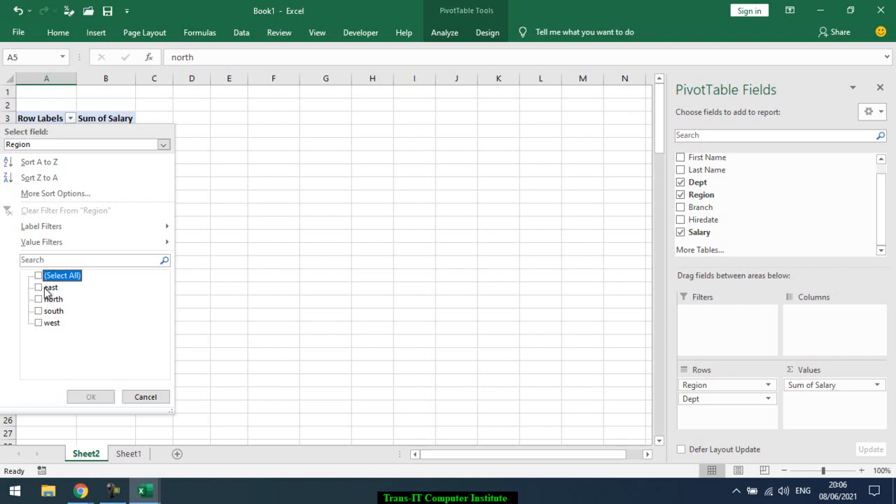
left_click(40, 287)
left_click(91, 397)
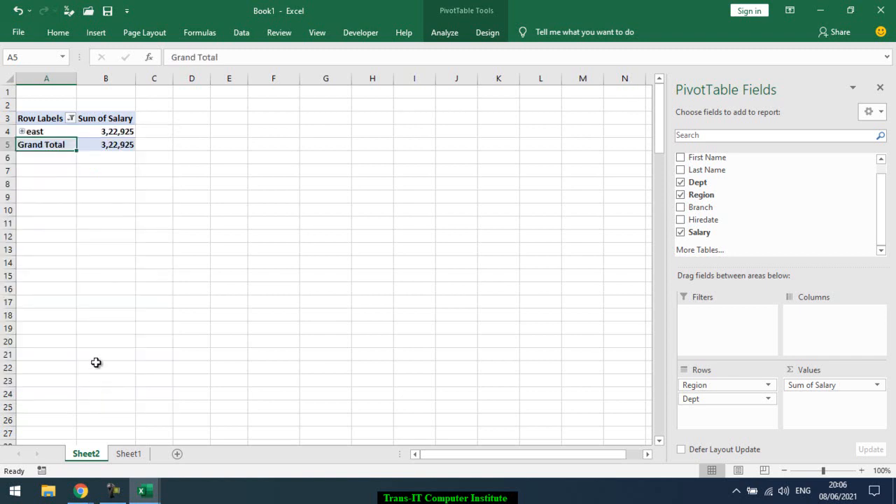
left_click(23, 132)
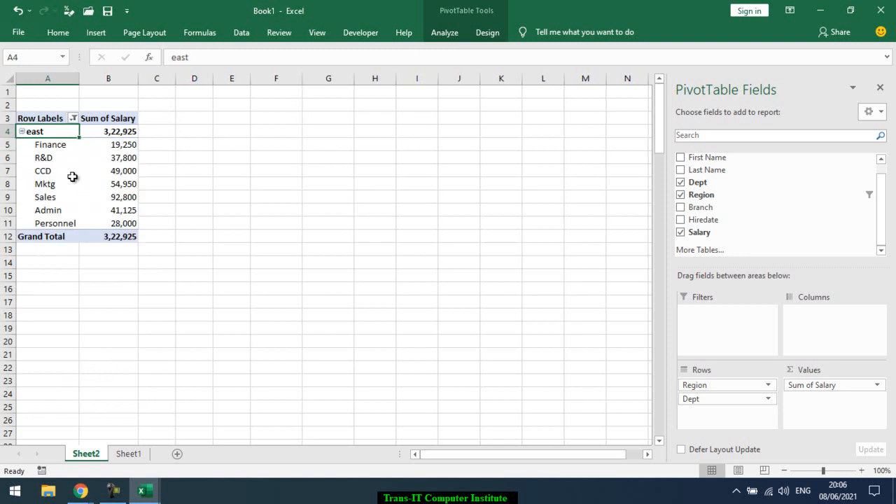
Clear the filter from Region in the row labels and collapse the east region.
left_click(73, 118)
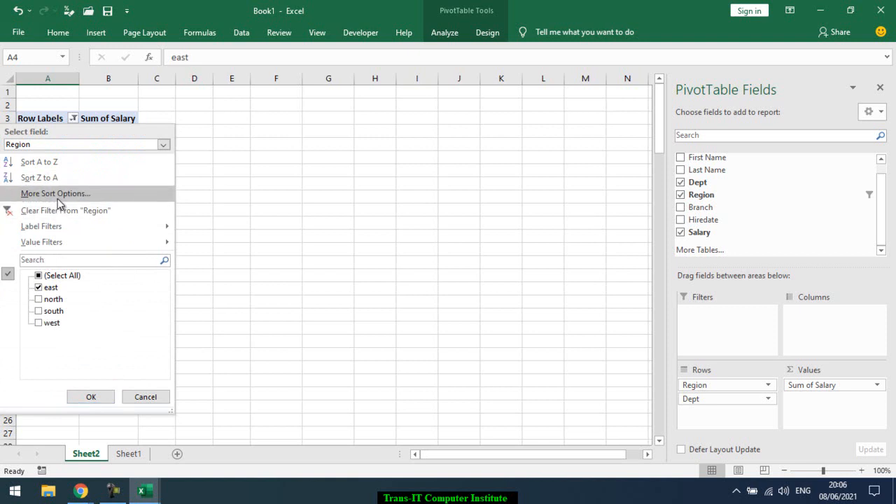
left_click(61, 211)
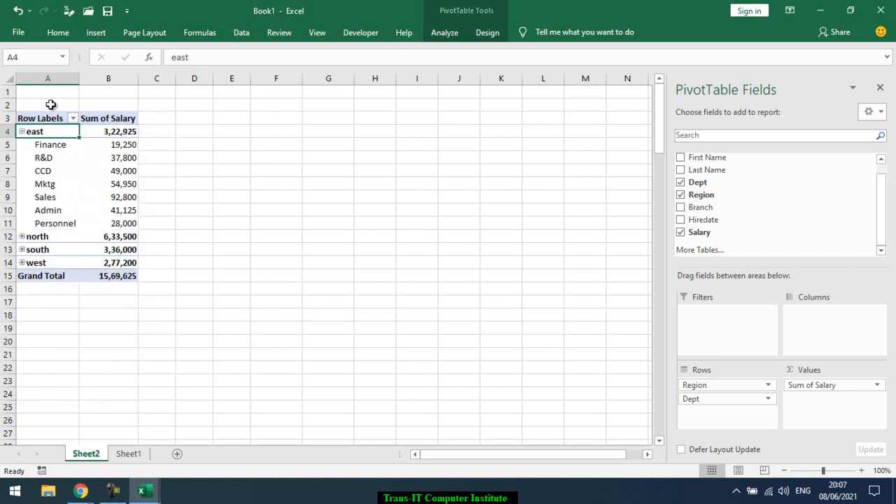
left_click(23, 132)
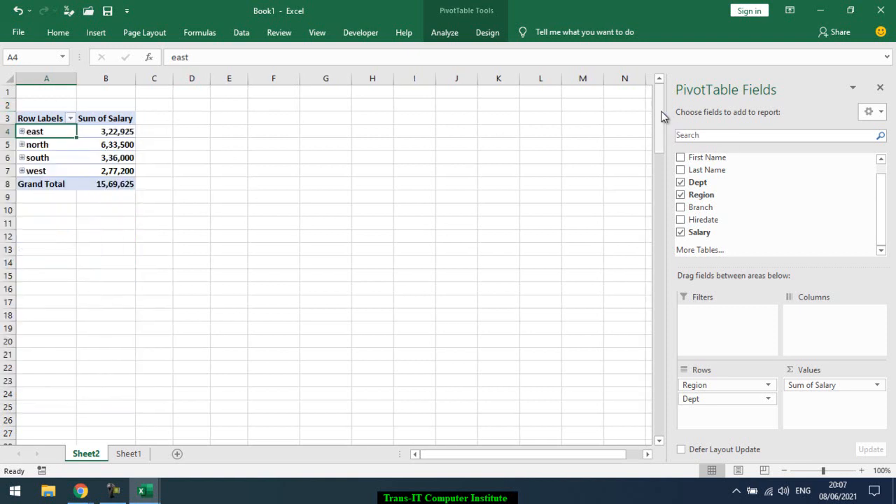
Check the filter choices offered for the Dept and Region fields in the field list without changing them.
left_click(865, 182)
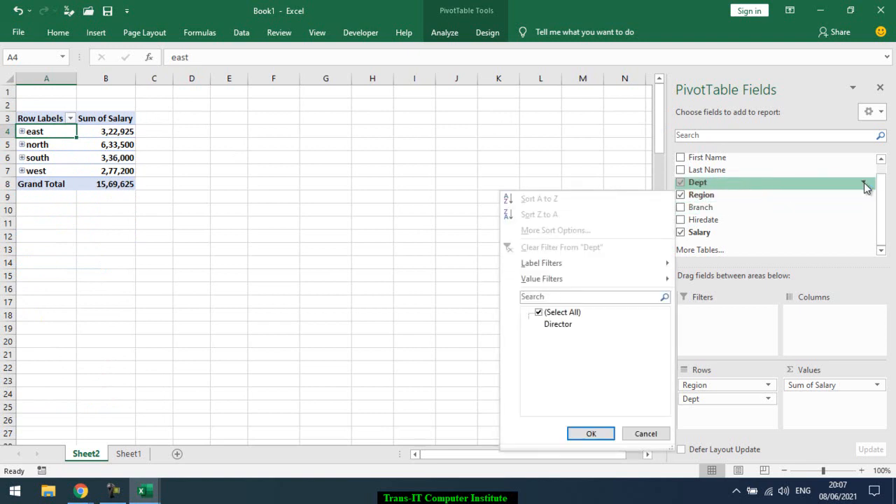
left_click(763, 201)
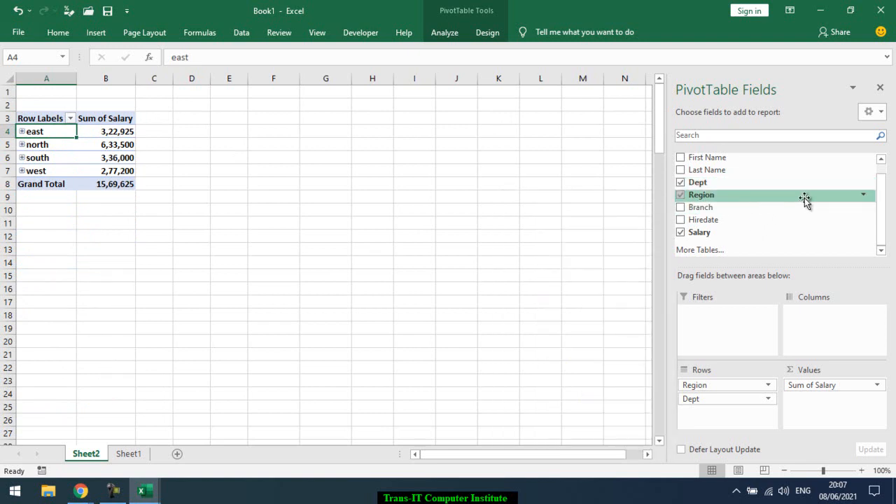
left_click(865, 196)
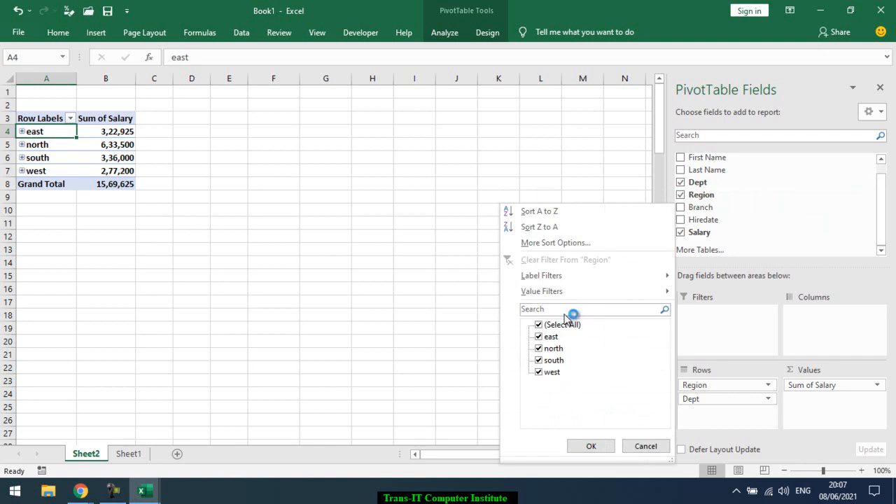
left_click(645, 446)
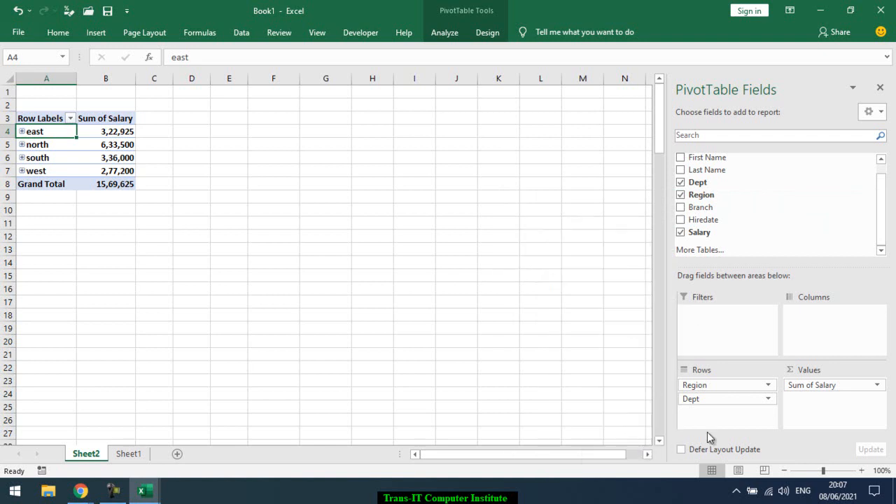
View the Field Settings of the Region row field and close them without changes.
left_click(769, 386)
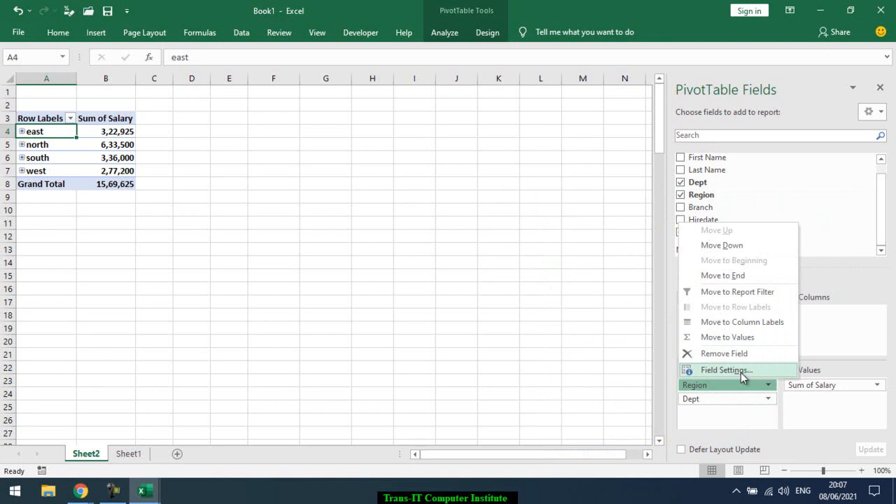
left_click(741, 372)
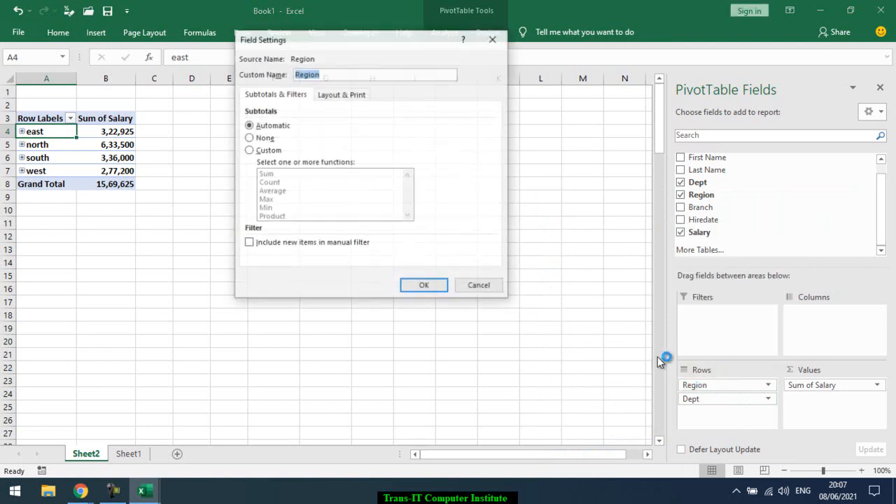
left_click(475, 289)
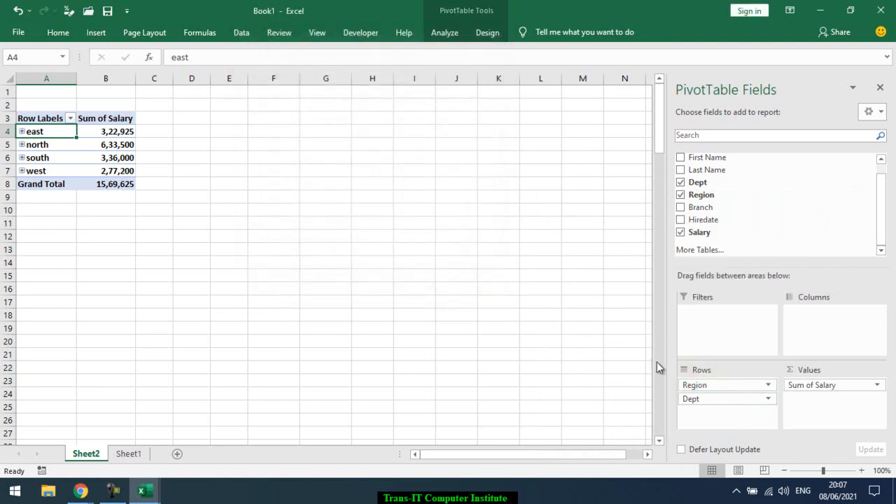
Try Region as a report filter, then remove the field from the pivot table.
left_click(768, 387)
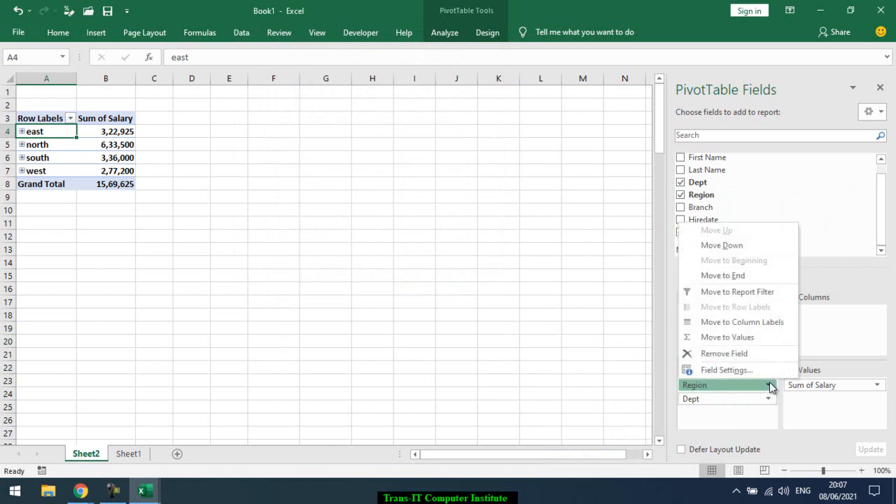
left_click(759, 299)
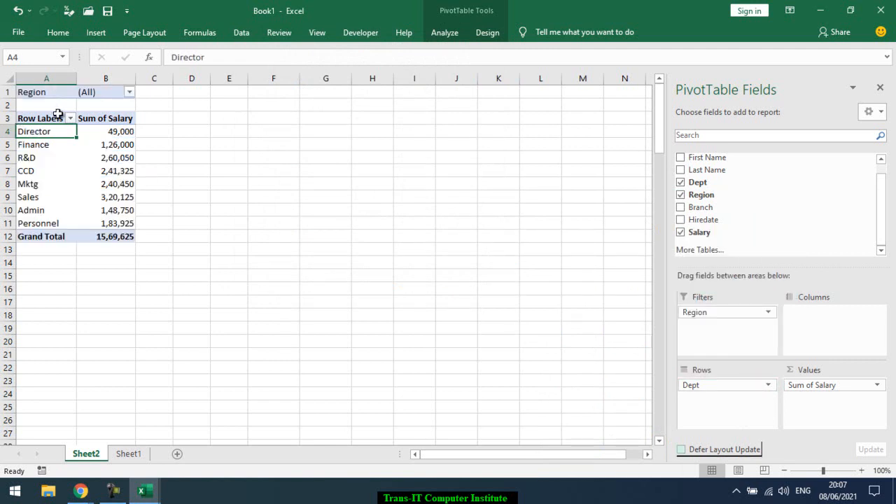
left_click_drag(696, 312, 600, 333)
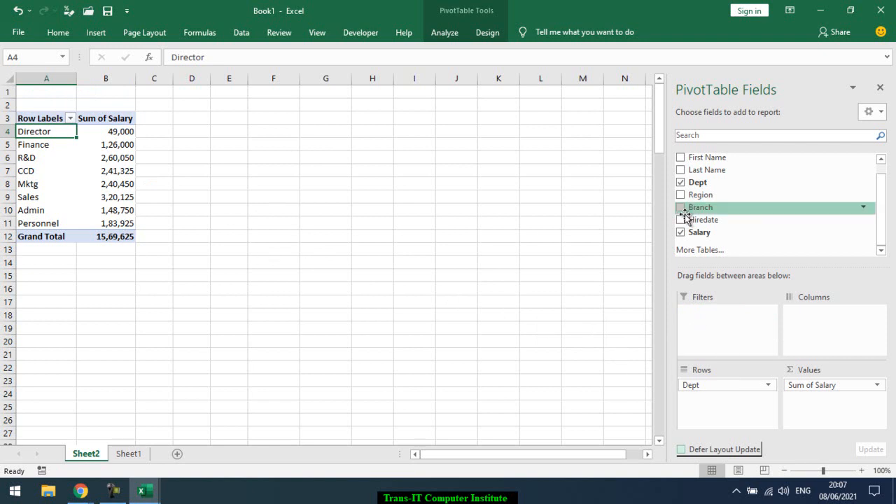
Add Region to the rows beneath Dept and move Dept to the columns.
left_click_drag(763, 198, 735, 400)
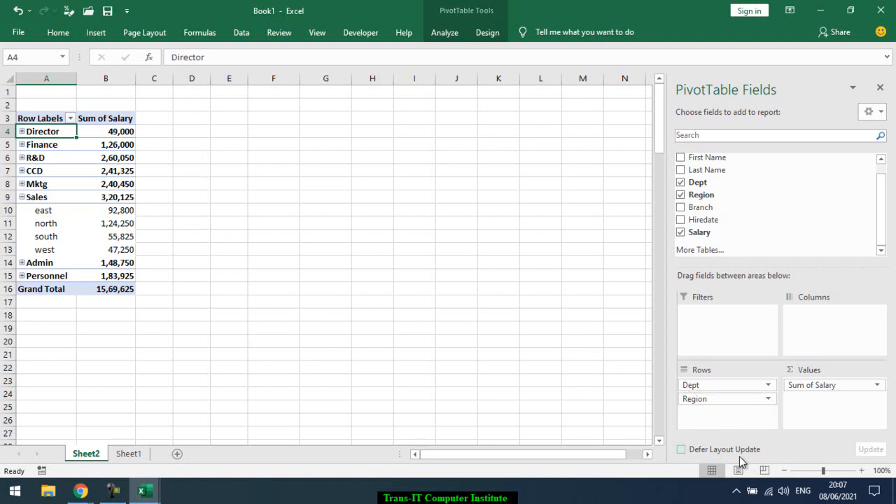
left_click_drag(703, 389, 792, 360)
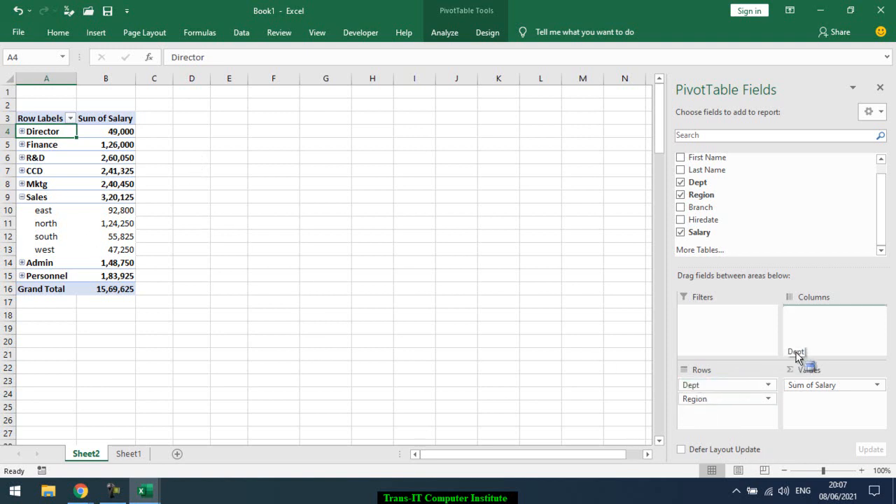
left_click_drag(821, 323, 822, 323)
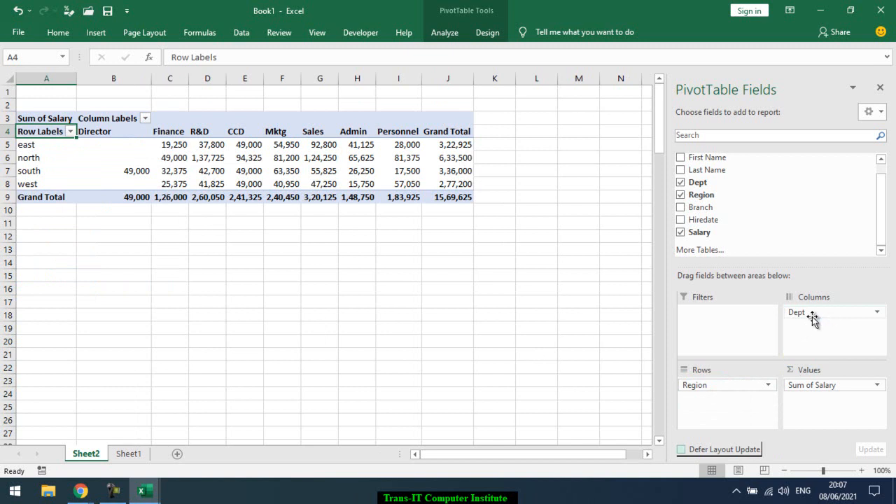
Select the east, north, south and west rows in turn to examine each region's salaries by department.
left_click(31, 145)
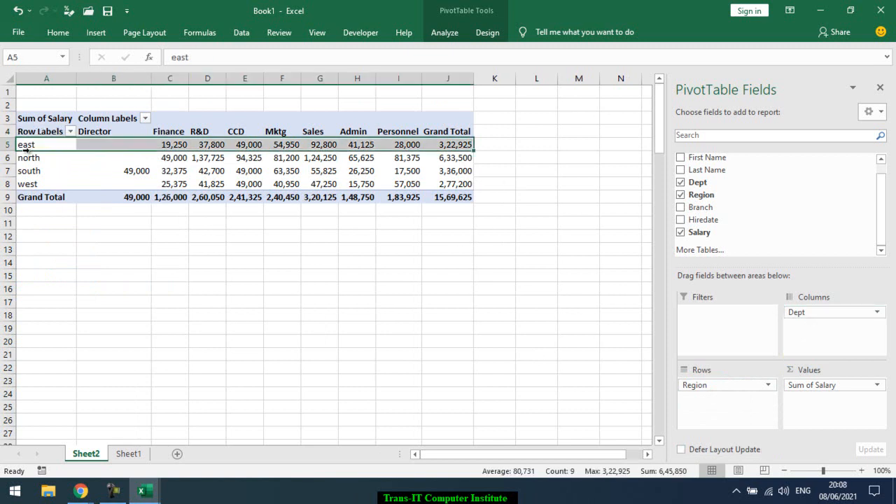
left_click(23, 158)
left_click(25, 170)
left_click(25, 184)
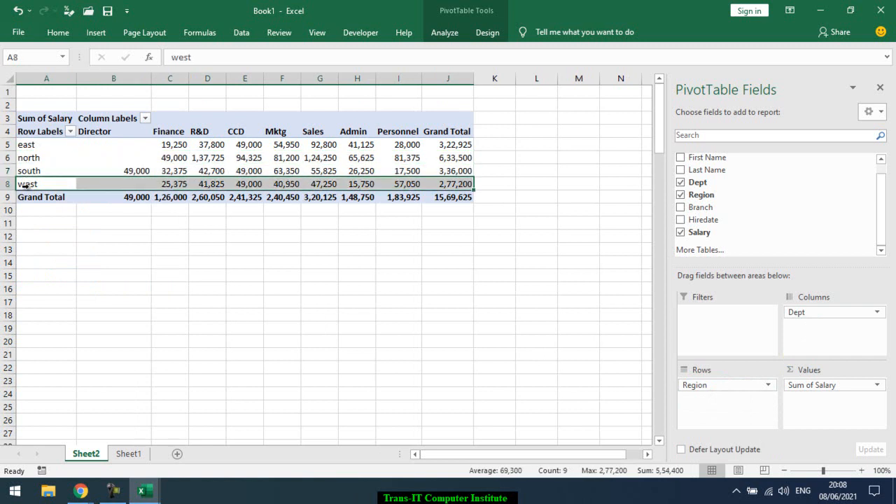
left_click(12, 144)
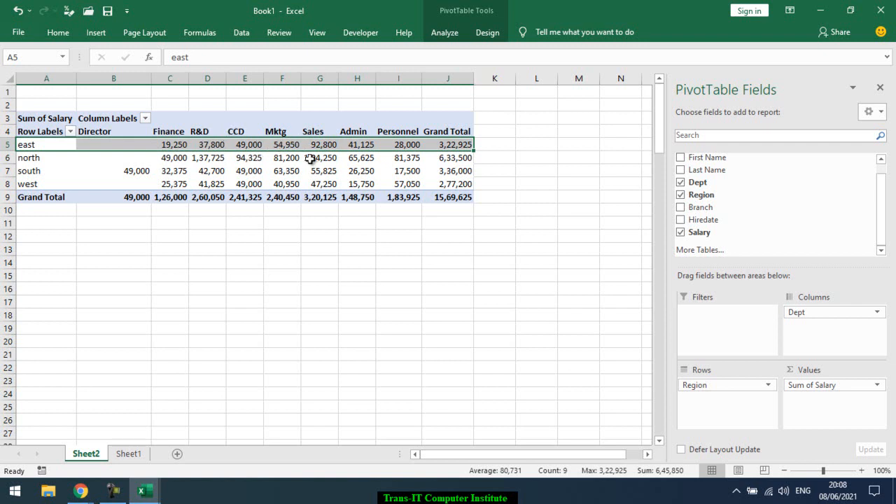
Move Dept back to the rows beneath Region and expand east and north to show their departments.
left_click_drag(851, 314, 728, 410)
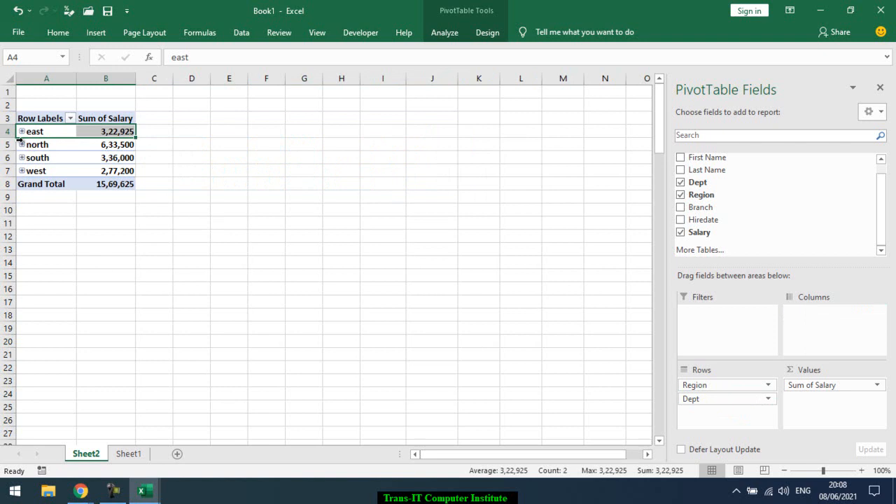
left_click(22, 132)
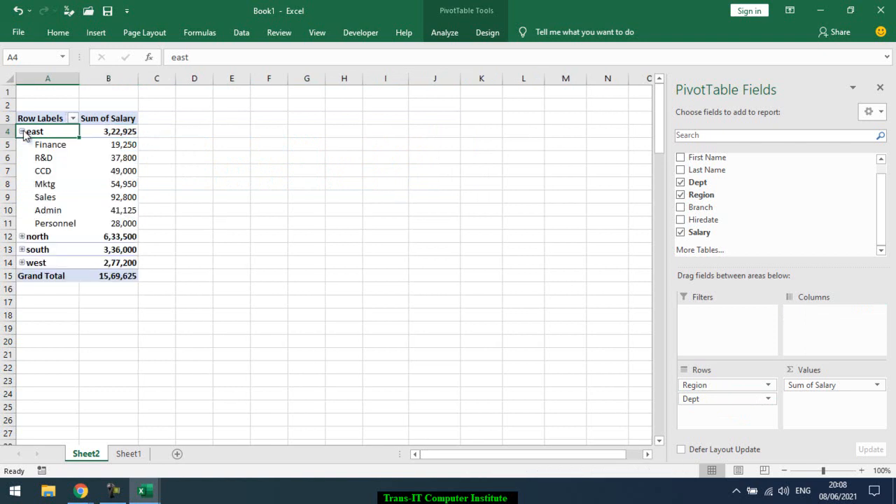
left_click(22, 237)
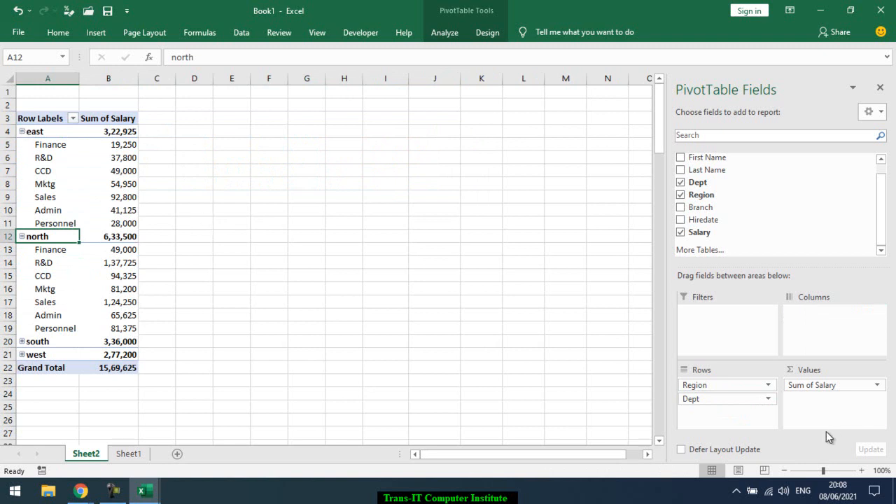
Return Dept to the columns and select the Finance salary in the east row.
left_click_drag(690, 399, 819, 324)
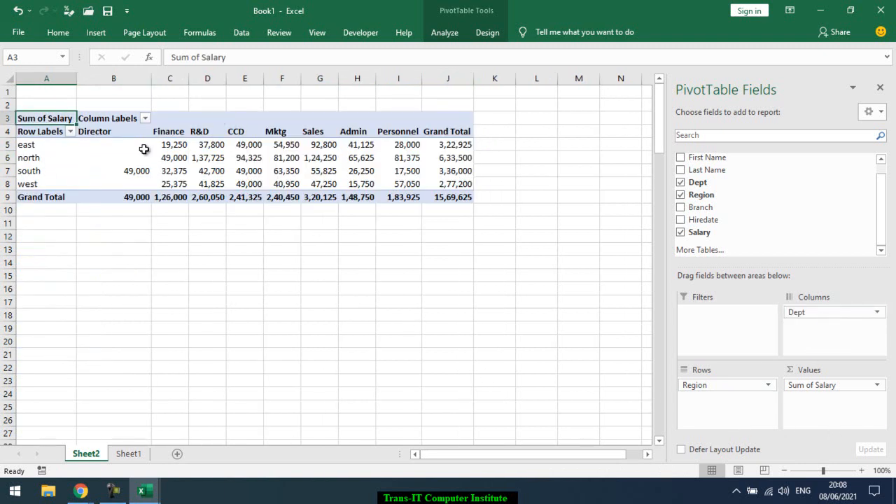
left_click(11, 145)
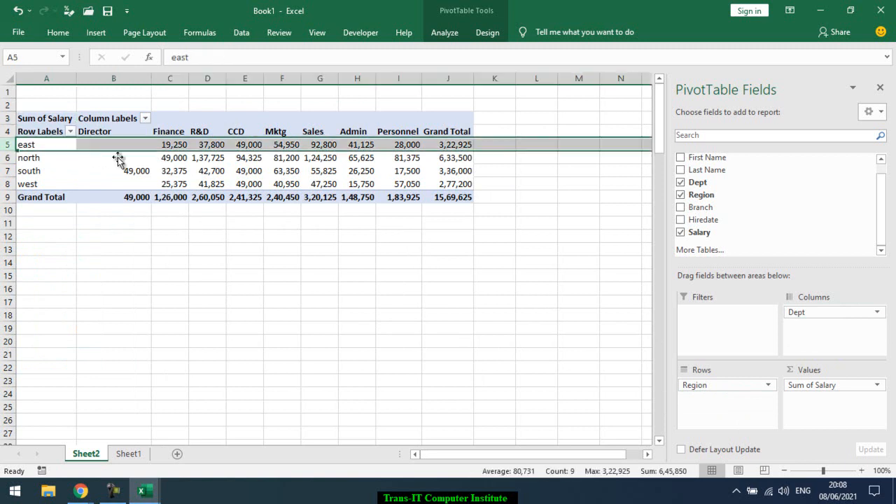
left_click(171, 145)
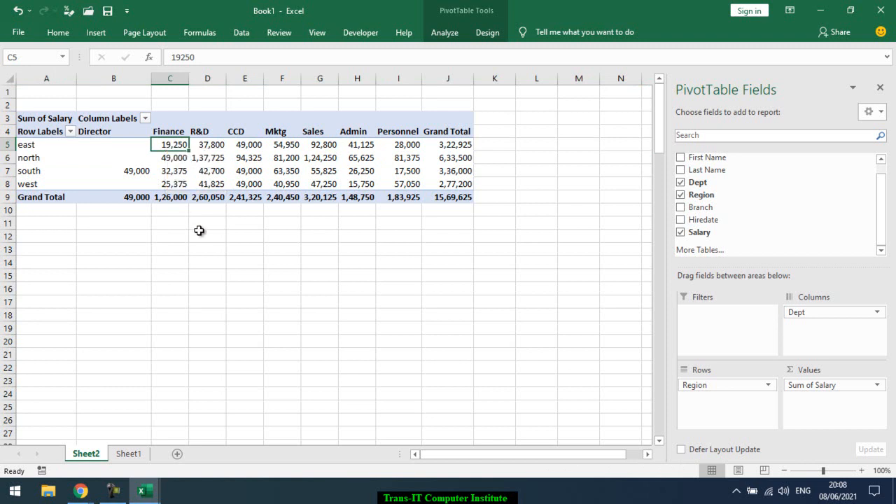
Change the summary calculation of the Salary value field from Sum to Count.
left_click(878, 385)
left_click(833, 370)
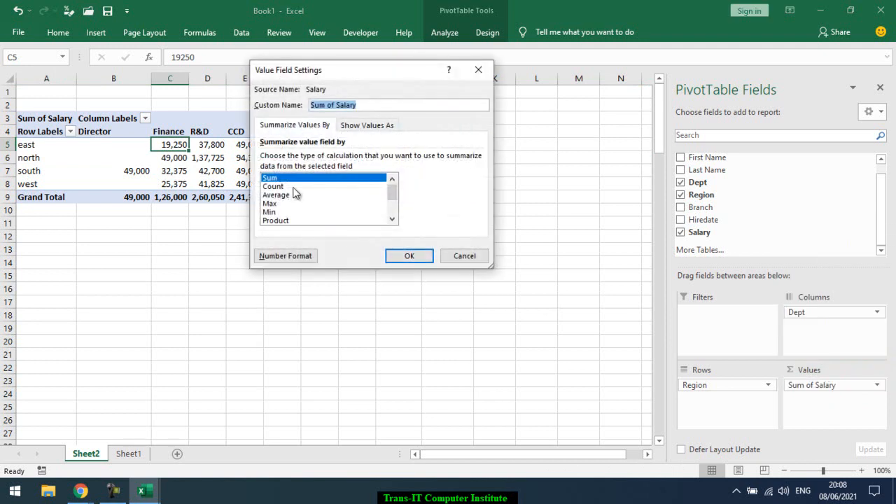
left_click(272, 187)
left_click(413, 256)
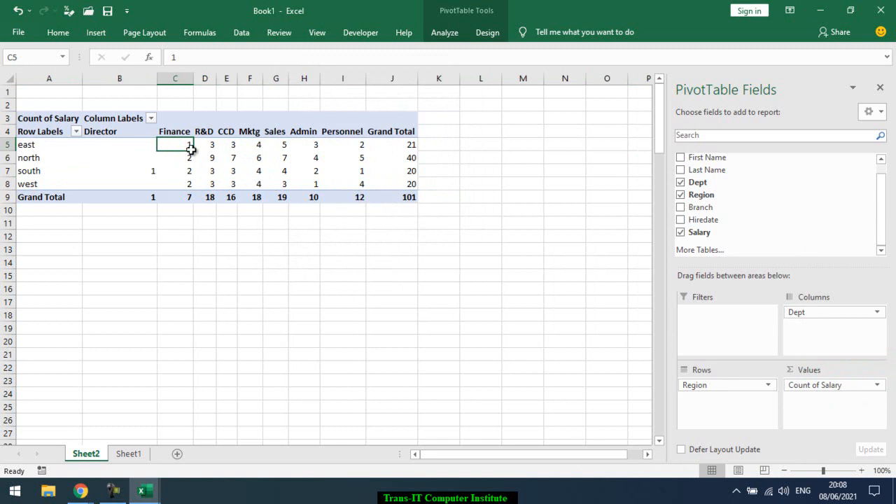
Examine the employee counts in the east row for each department from Finance to Personnel.
left_click(6, 144)
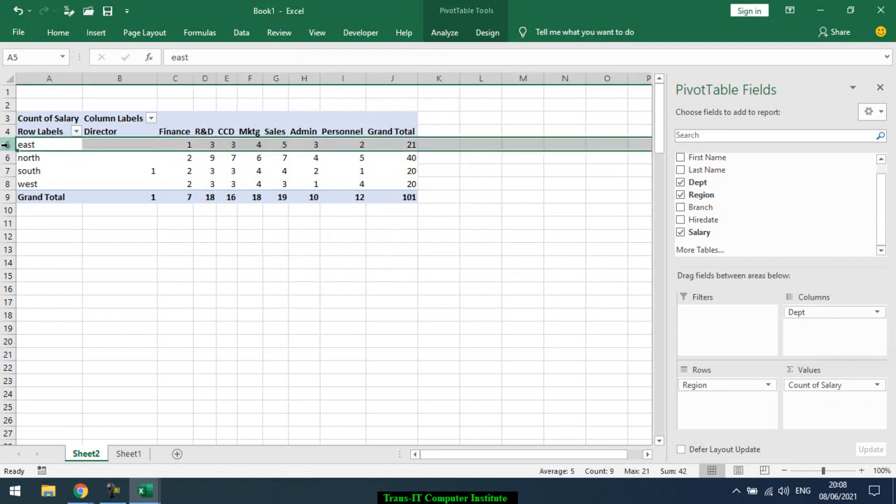
left_click(181, 145)
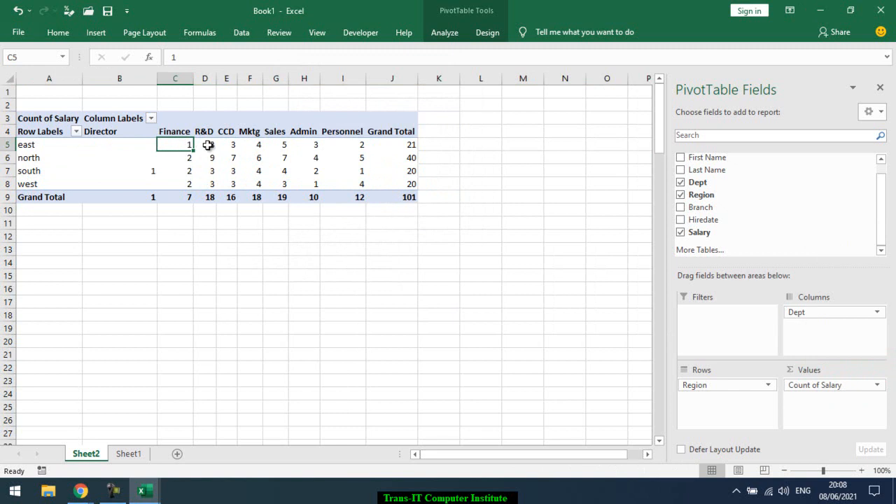
left_click(210, 144)
left_click(226, 144)
left_click(257, 145)
left_click(281, 145)
left_click(315, 144)
left_click(354, 142)
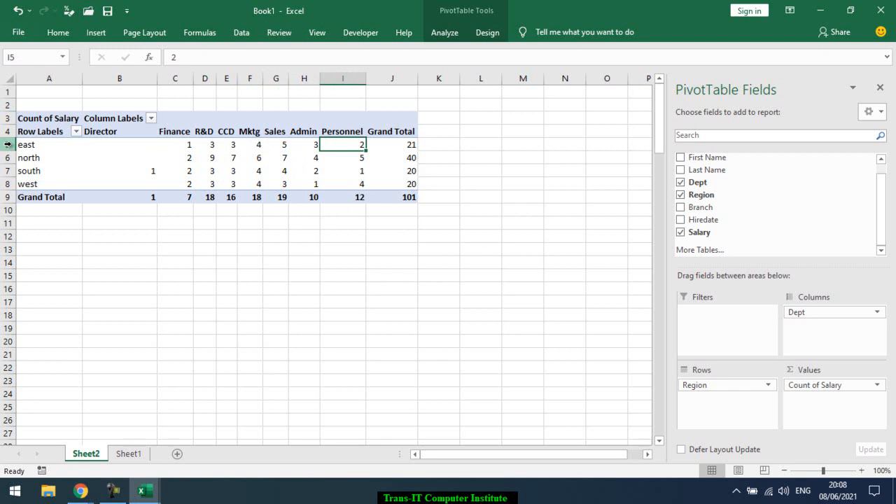
Add Branch to the rows beneath Region and expand west to review the branch counts alongside east and north.
left_click_drag(748, 208, 751, 400)
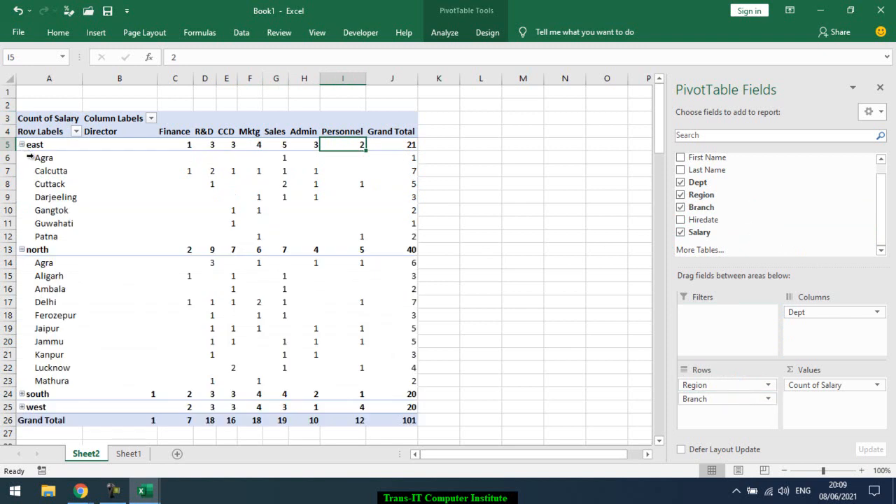
left_click_drag(33, 157, 27, 233)
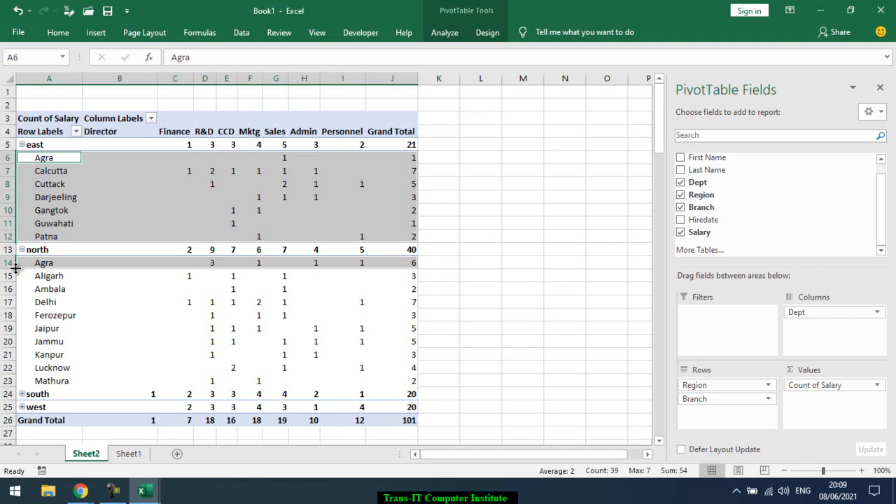
left_click_drag(5, 263, 8, 385)
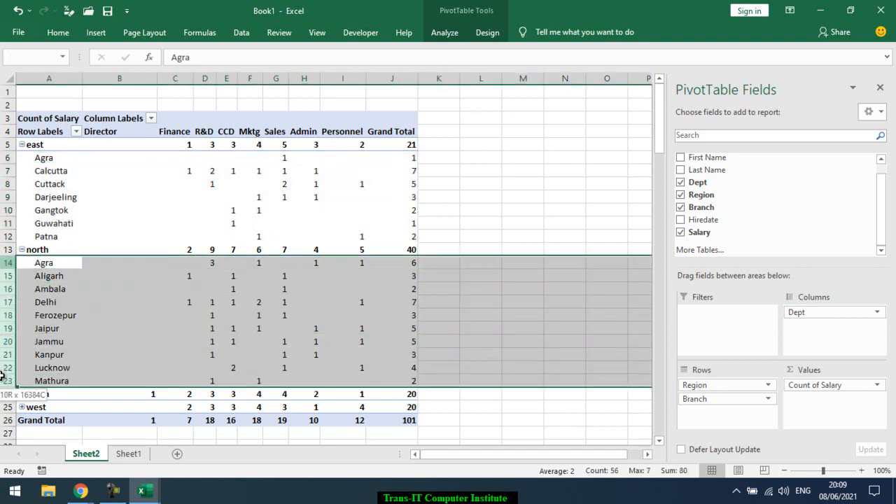
left_click(22, 407)
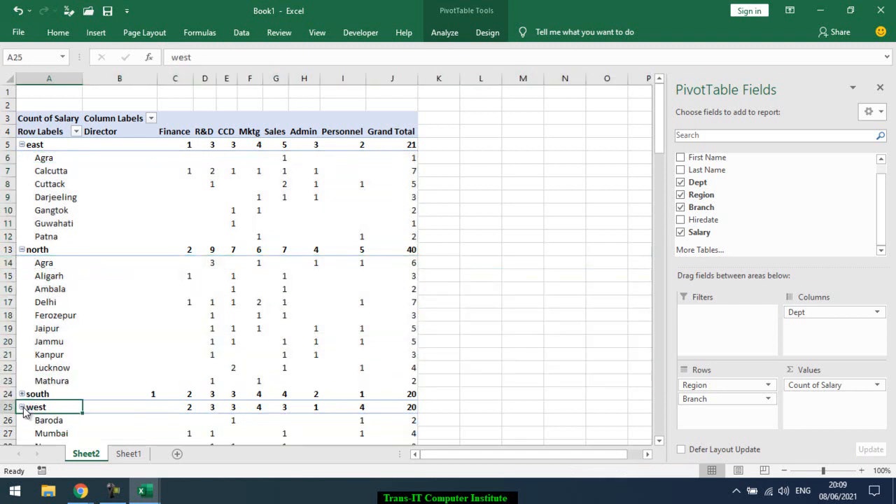
scroll(99, 286, "down", 4)
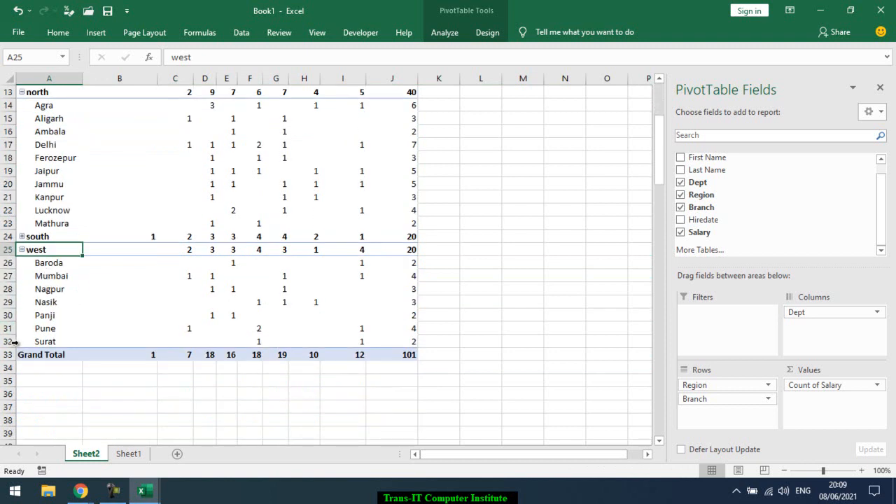
Review the branch rows from Baroda to Surat under west and the branch counts under east and north.
left_click_drag(13, 342, 9, 264)
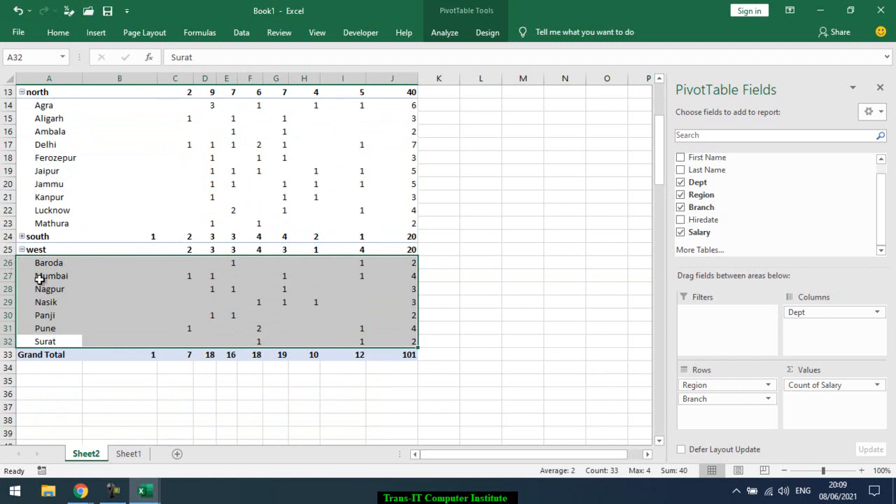
scroll(156, 289, "up", 2)
scroll(156, 289, "up", 2)
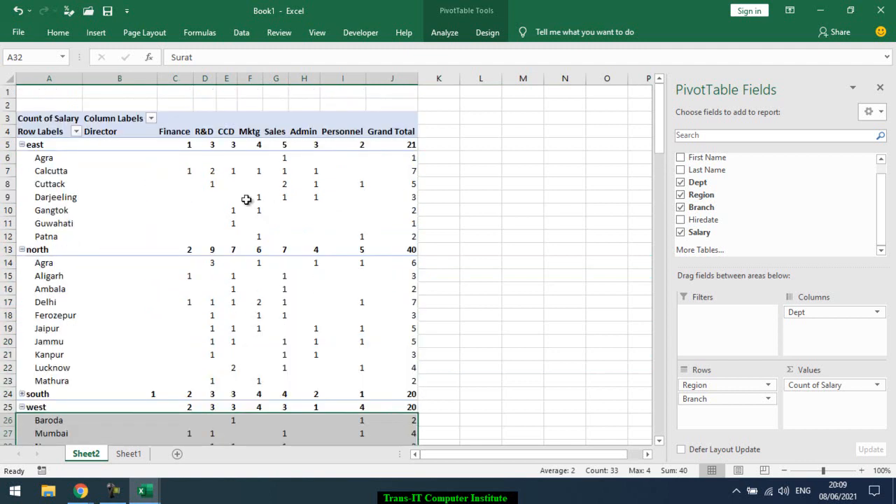
left_click(86, 194)
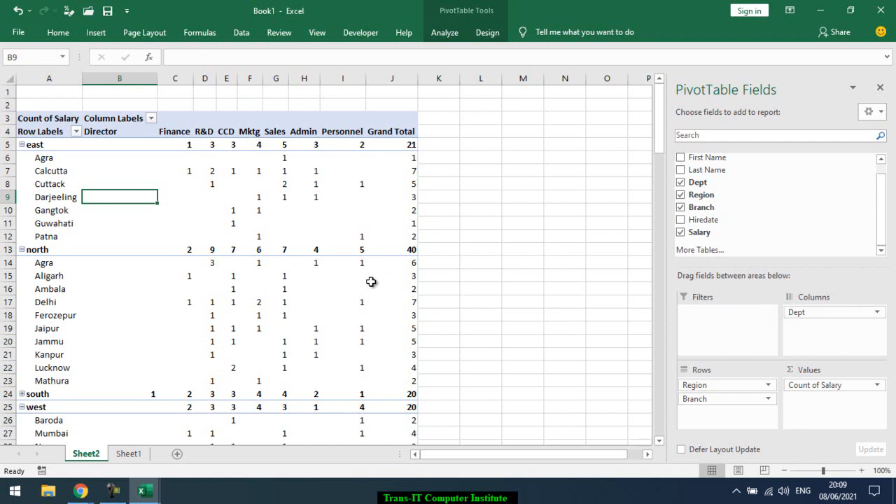
Look through the employee records on Sheet1 and return to Sheet2 to inspect the R&D count for Calcutta.
left_click(140, 455)
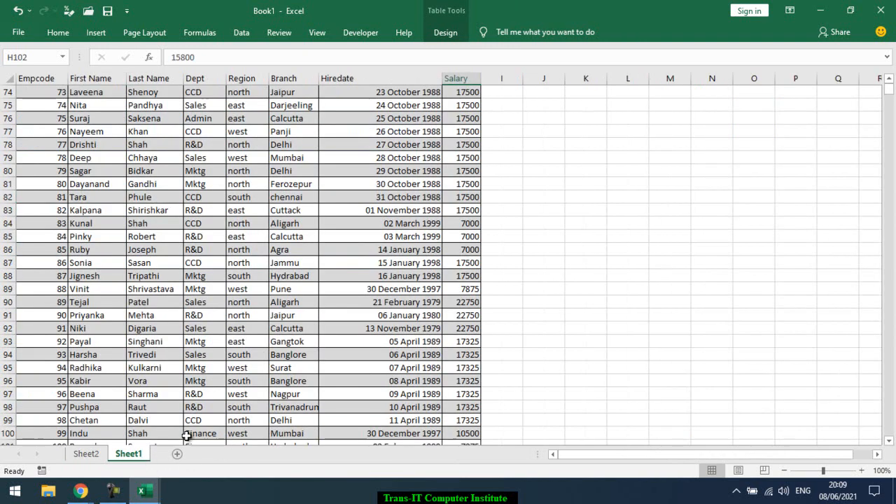
left_click(222, 221)
scroll(225, 219, "up", 20)
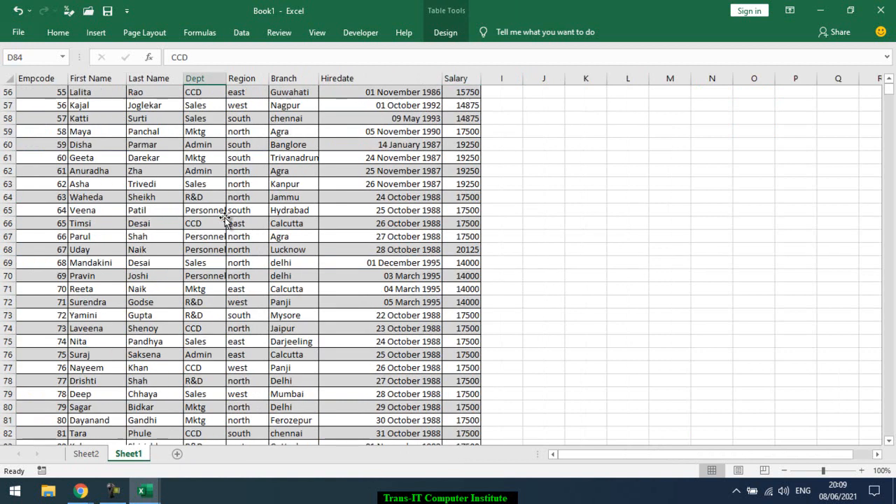
scroll(224, 220, "up", 3)
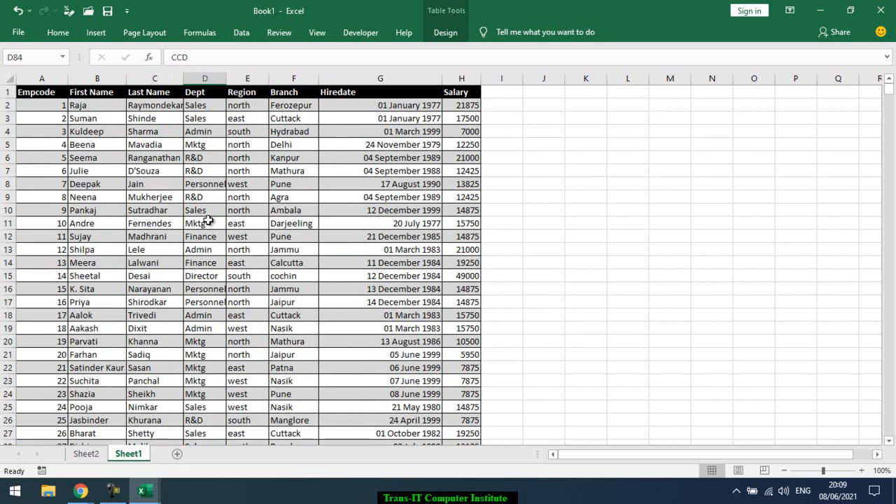
left_click(85, 454)
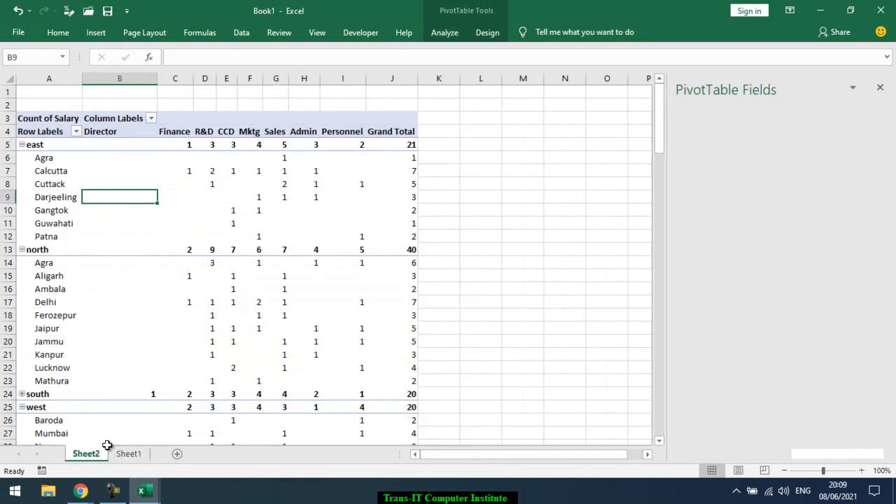
left_click(213, 173)
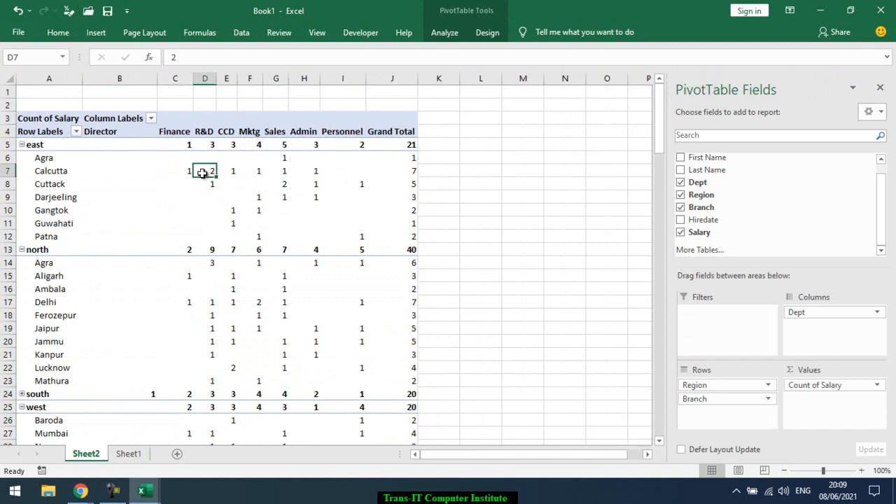
mouse_move(202, 173)
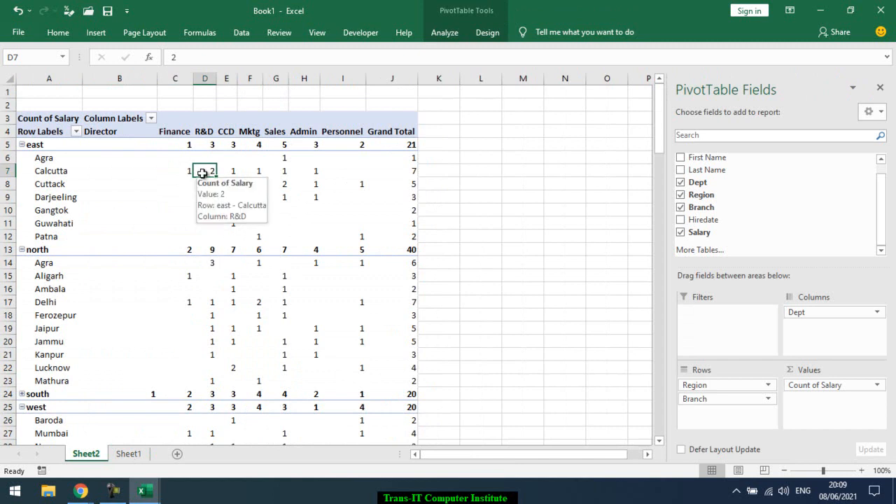
Change the summary calculation of the Salary value field to Sum and inspect the R&D salary for Calcutta.
left_click(867, 385)
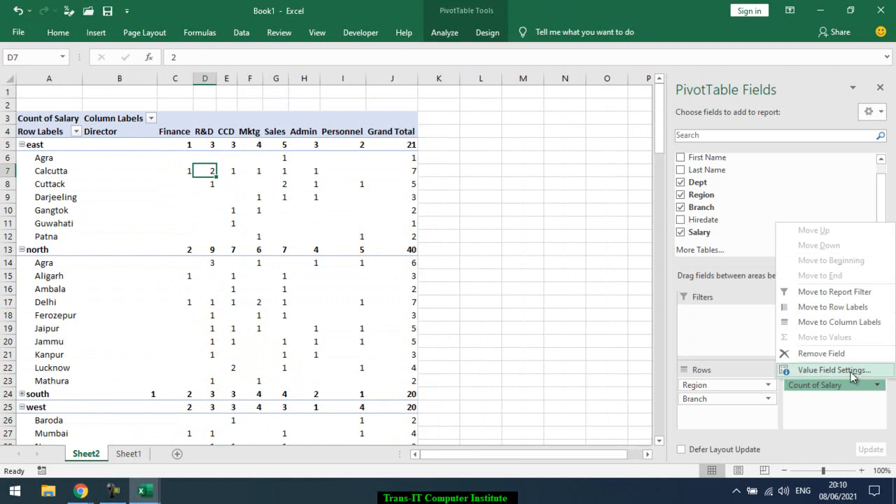
left_click(861, 373)
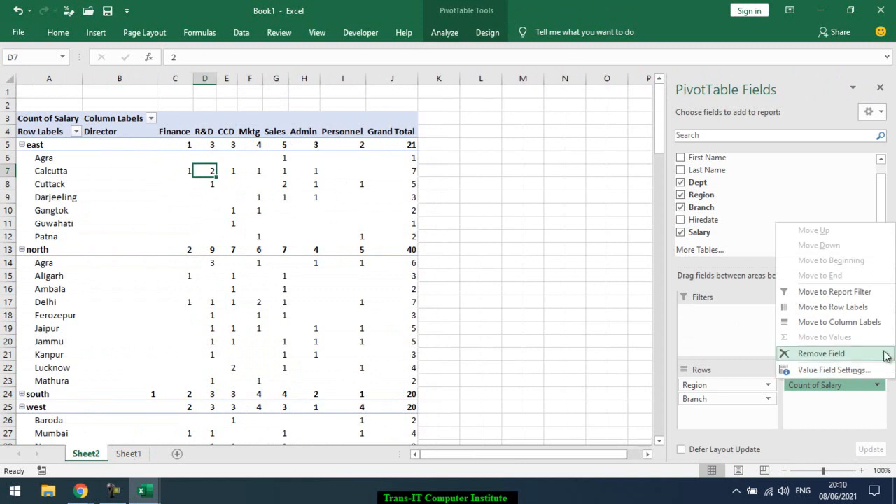
left_click(854, 371)
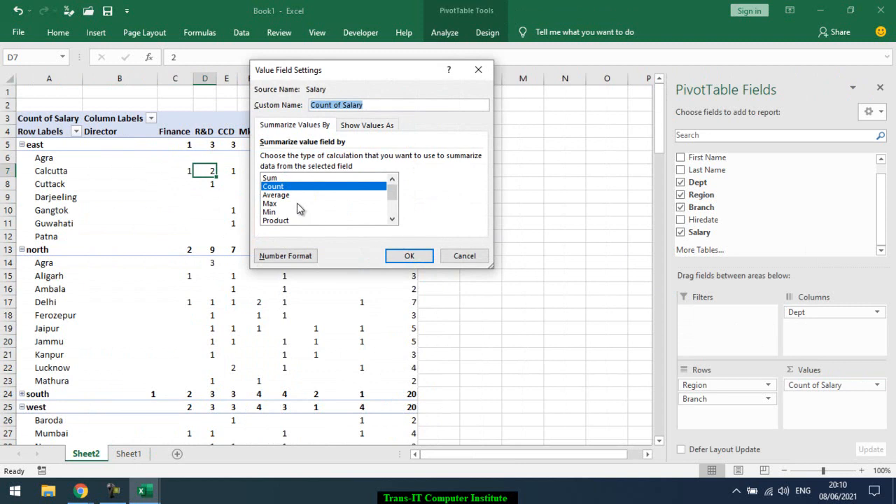
left_click(280, 179)
left_click(409, 256)
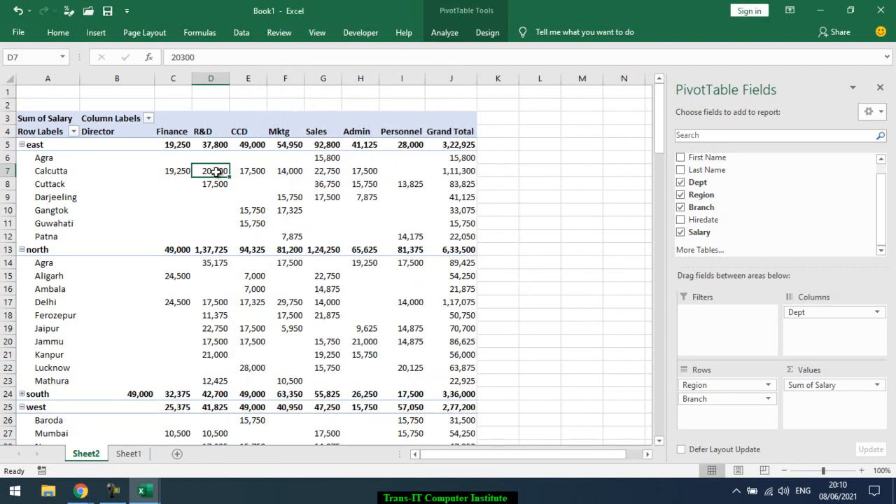
mouse_move(216, 171)
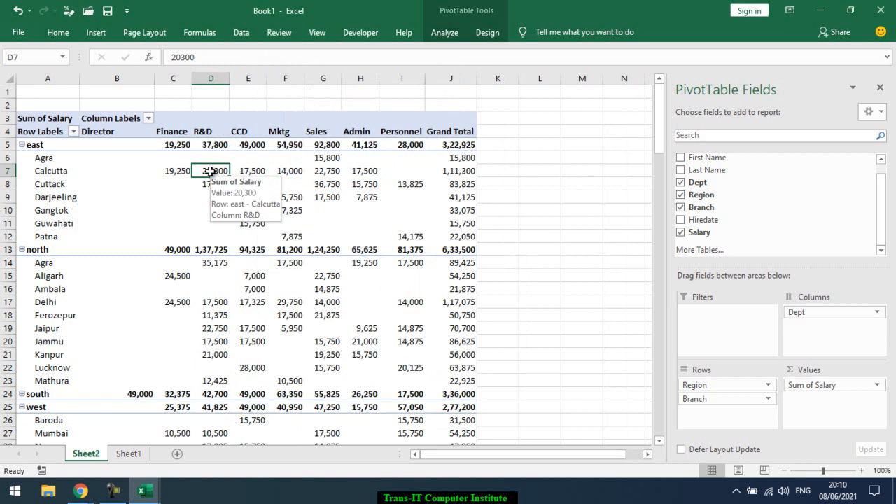
Try to delete the R&D salary value for Calcutta directly in the pivot table.
key("Delete")
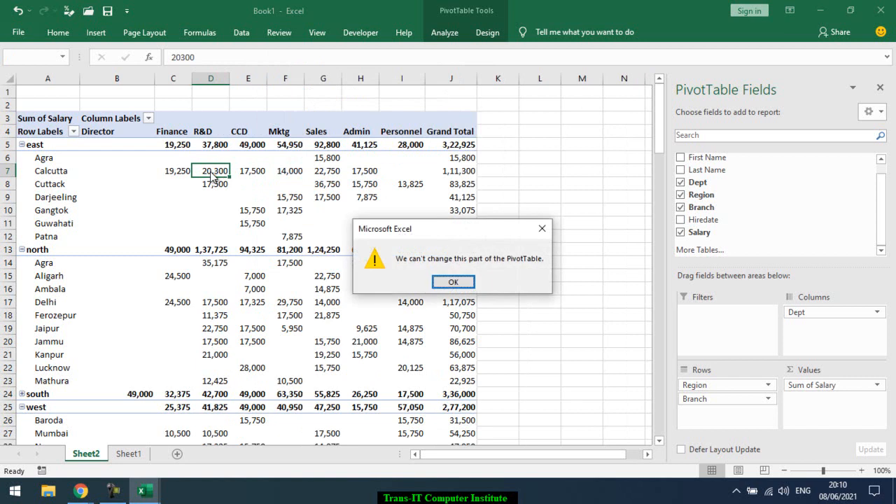
left_click(453, 282)
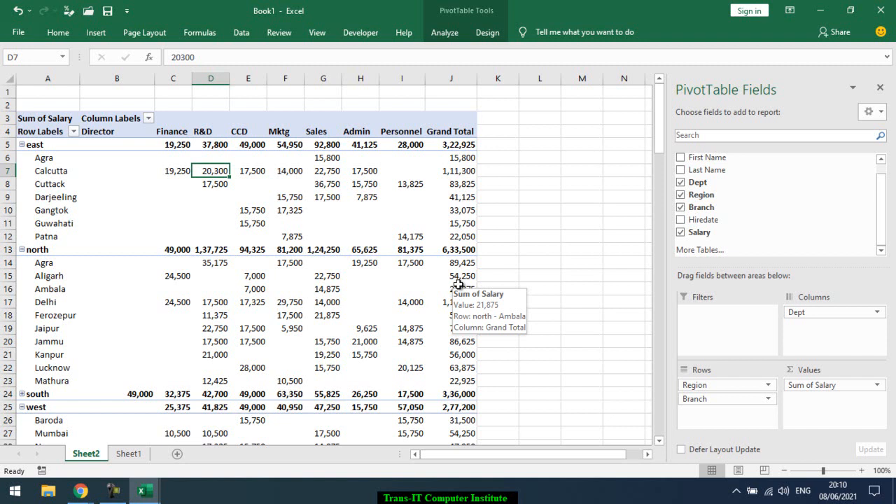
mouse_move(451, 295)
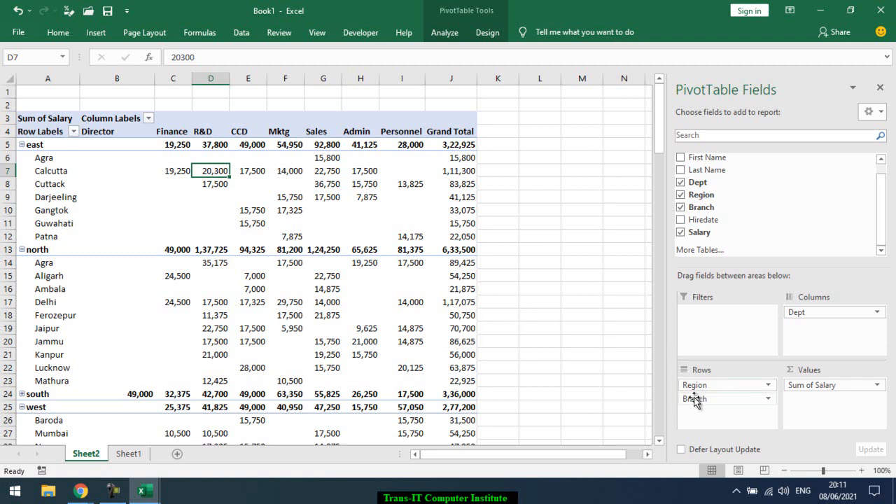
Remove the Branch field from the rows so the pivot table lists only regions.
left_click_drag(718, 400, 780, 224)
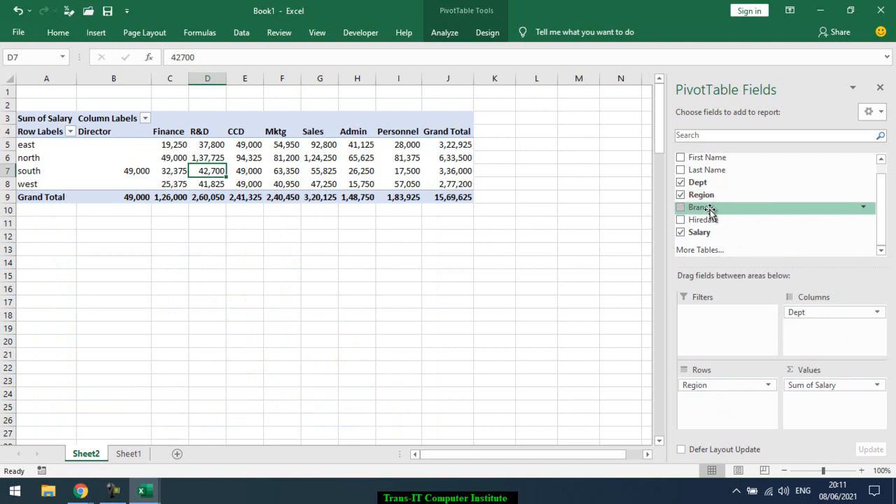
left_click_drag(709, 210, 751, 193)
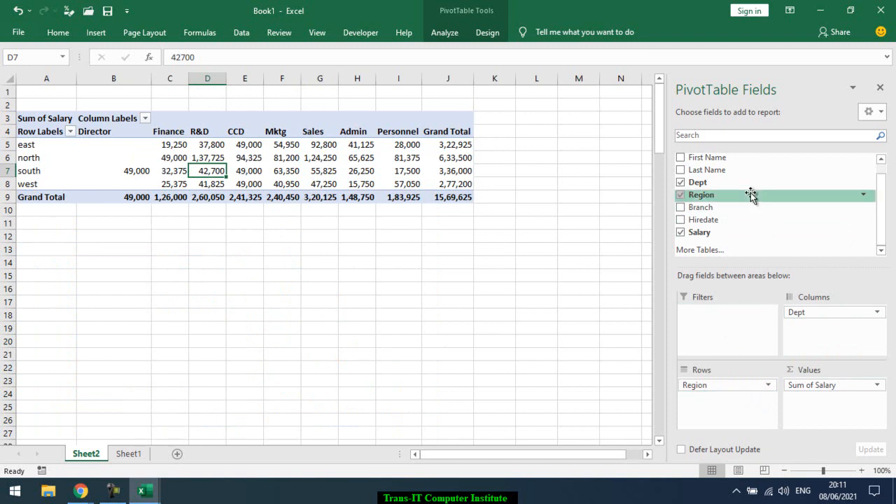
scroll(734, 196, "up", 1)
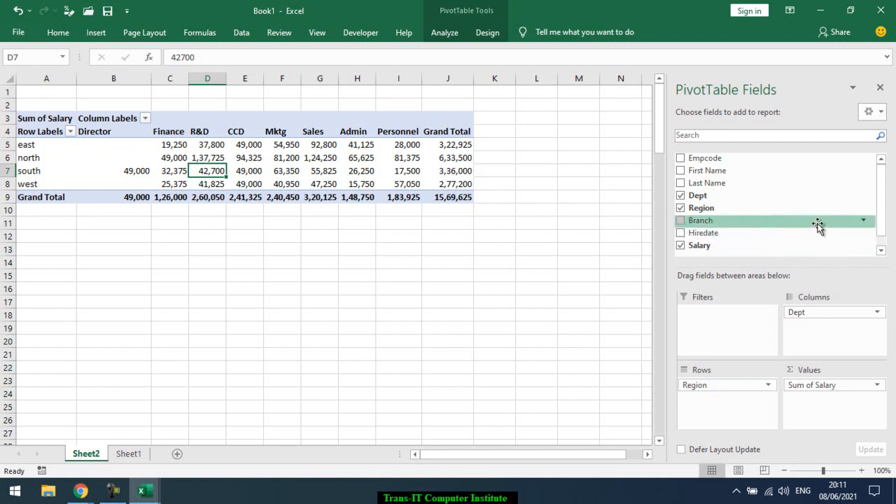
Filter the unused Branch field in the field list to Agra only.
left_click(864, 221)
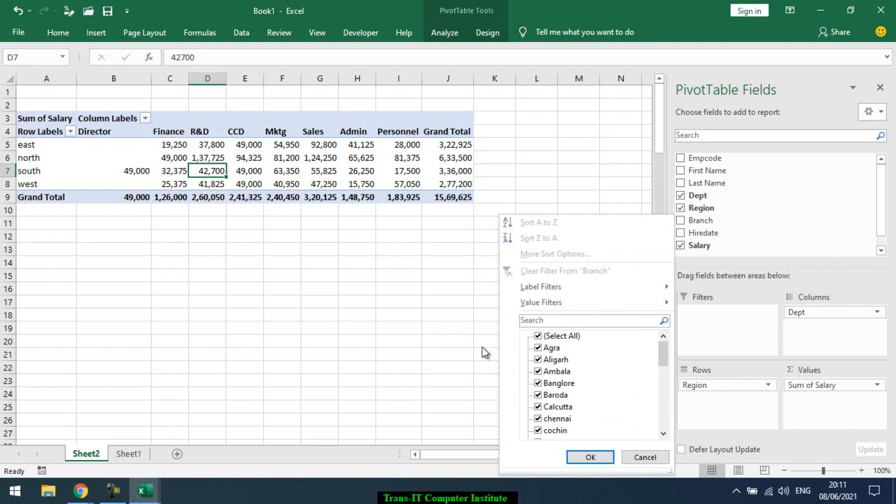
left_click(537, 337)
left_click(538, 348)
left_click(591, 457)
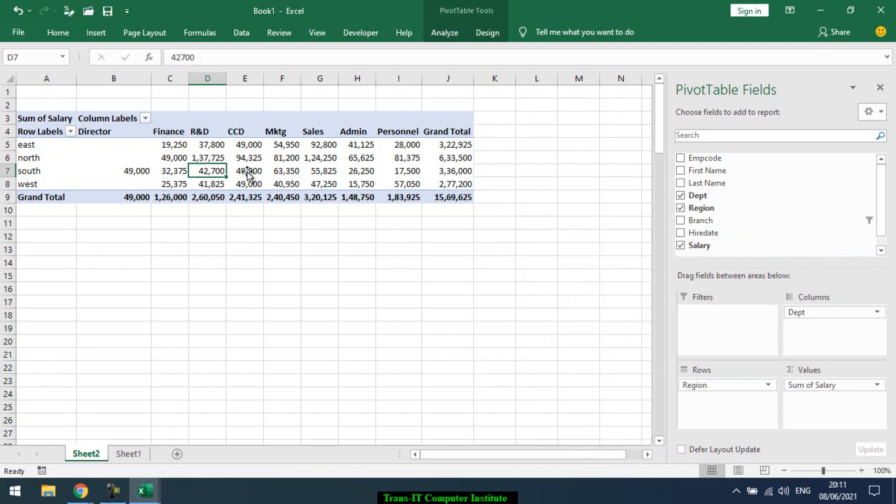
mouse_move(196, 159)
Clear the filter from the Branch field in the field list.
left_click(866, 222)
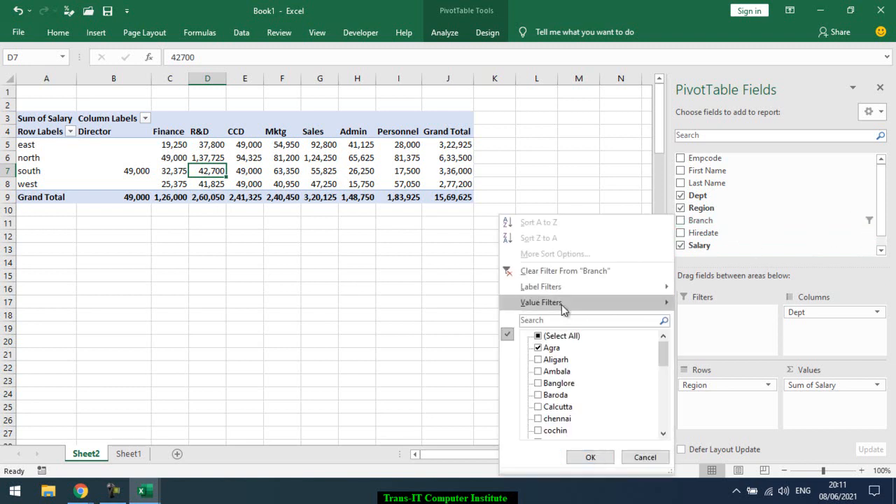
left_click(554, 271)
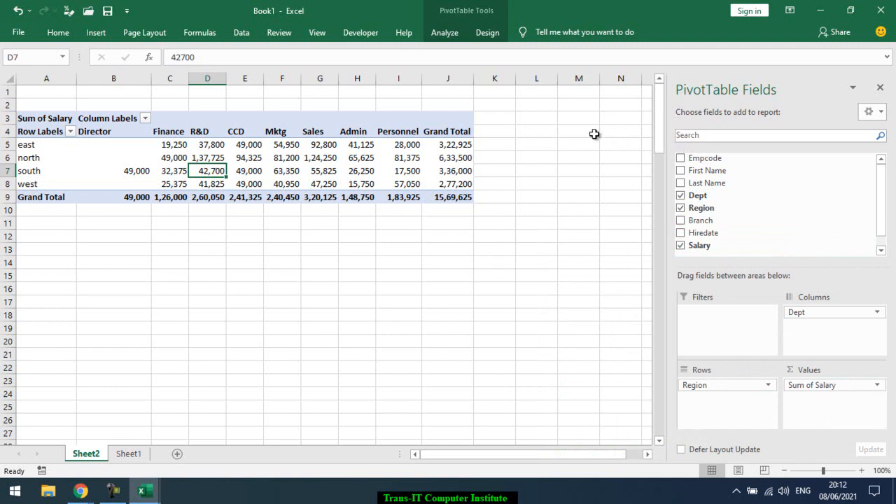
Add Branch as a report filter and limit it to Agra, Aligarh, Ambala, Banglore and Baroda.
left_click_drag(706, 223, 786, 221)
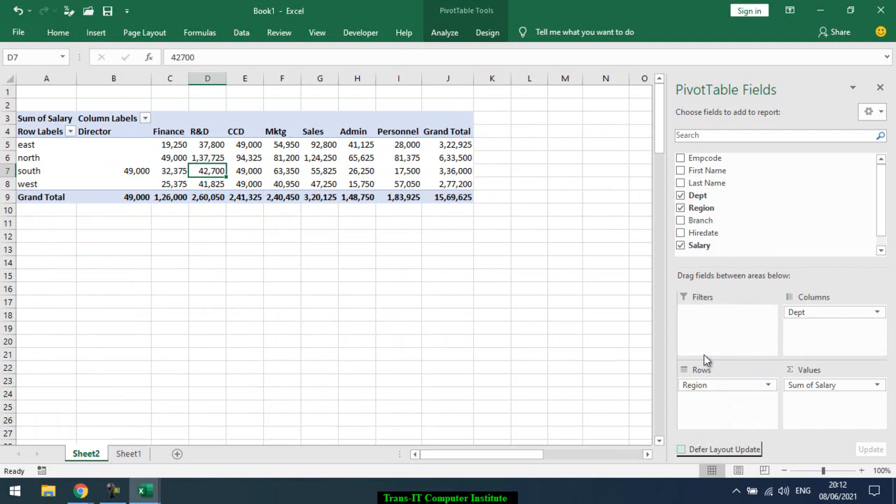
left_click_drag(726, 223, 723, 324)
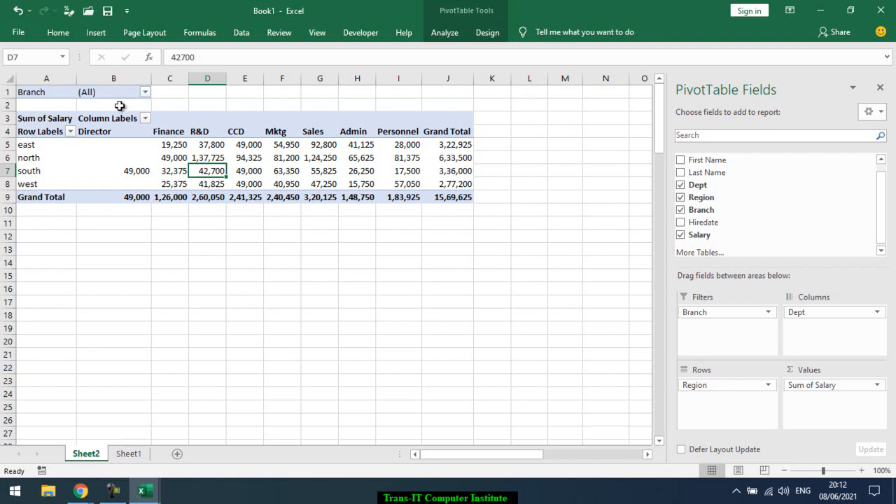
left_click(145, 93)
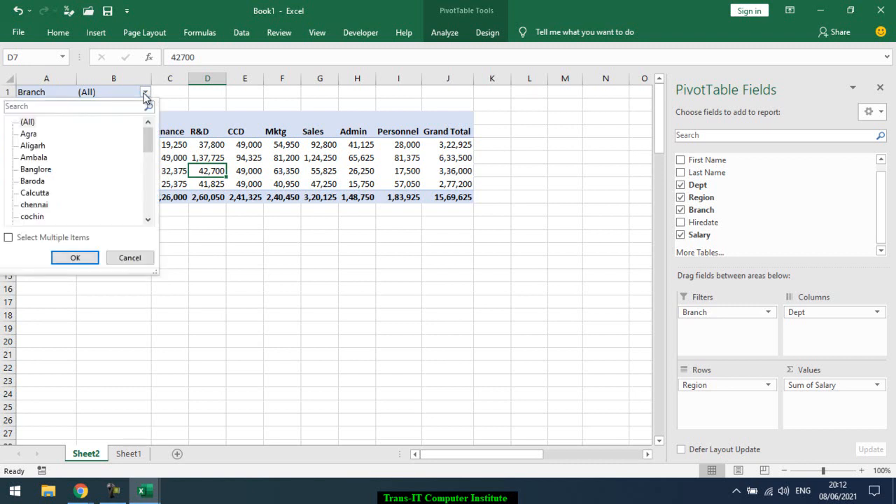
left_click(9, 238)
left_click(23, 124)
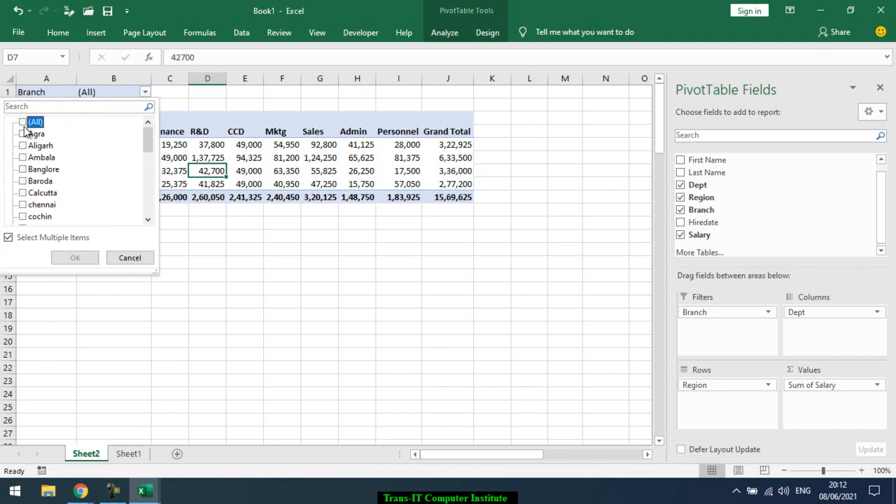
left_click(23, 134)
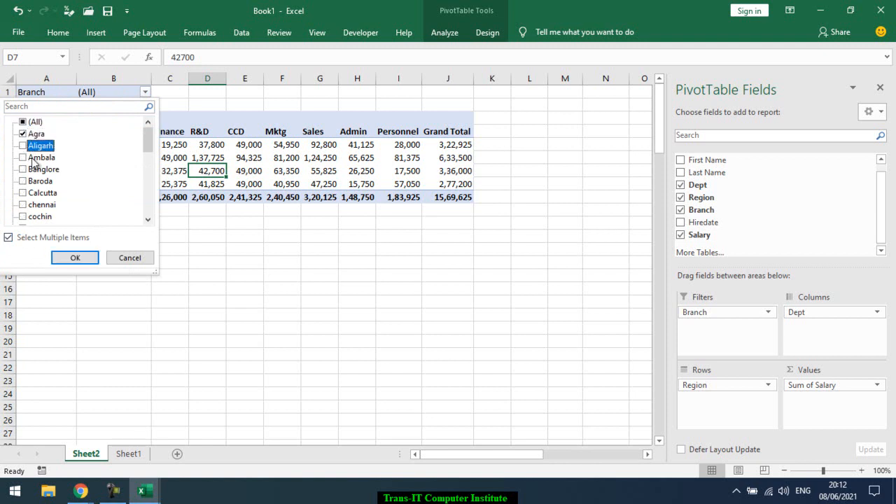
left_click(23, 147)
left_click(23, 158)
left_click(23, 170)
left_click(23, 181)
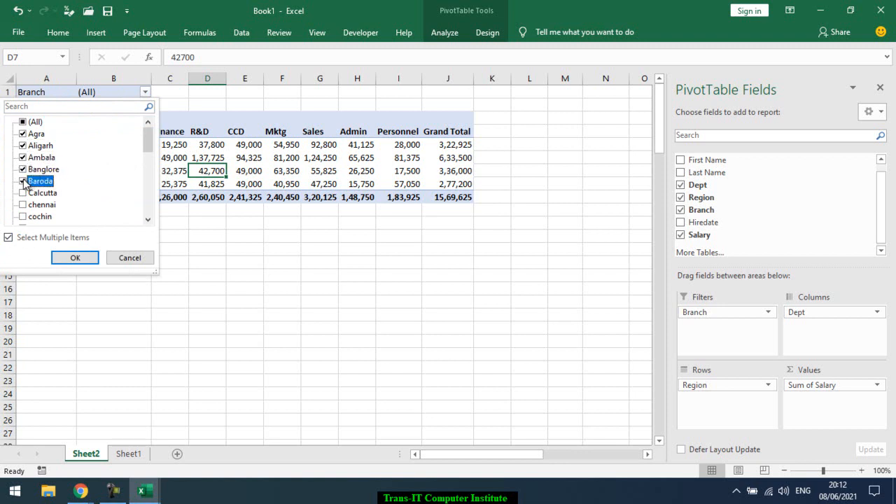
left_click(75, 257)
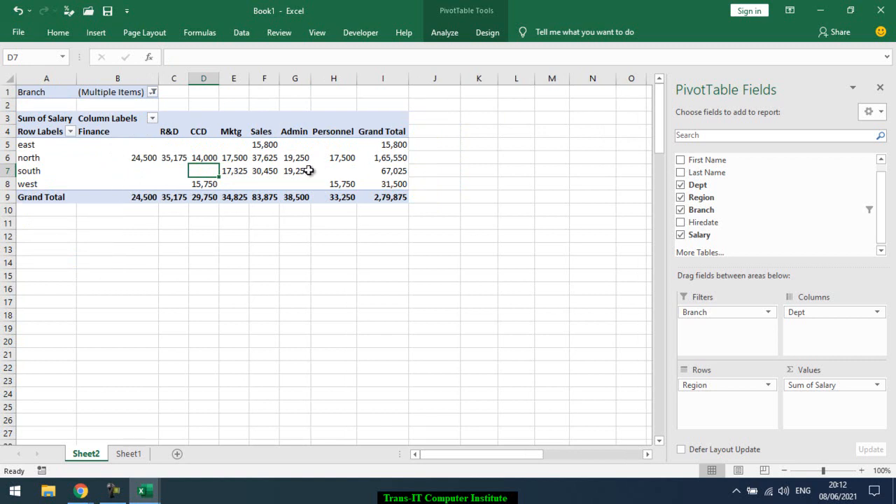
Add First Name as a second report filter beneath Branch.
mouse_move(308, 171)
left_click(153, 93)
left_click(153, 93)
mouse_move(722, 225)
left_mouse_down()
mouse_move(710, 334)
mouse_move(735, 304)
mouse_move(733, 224)
left_mouse_up()
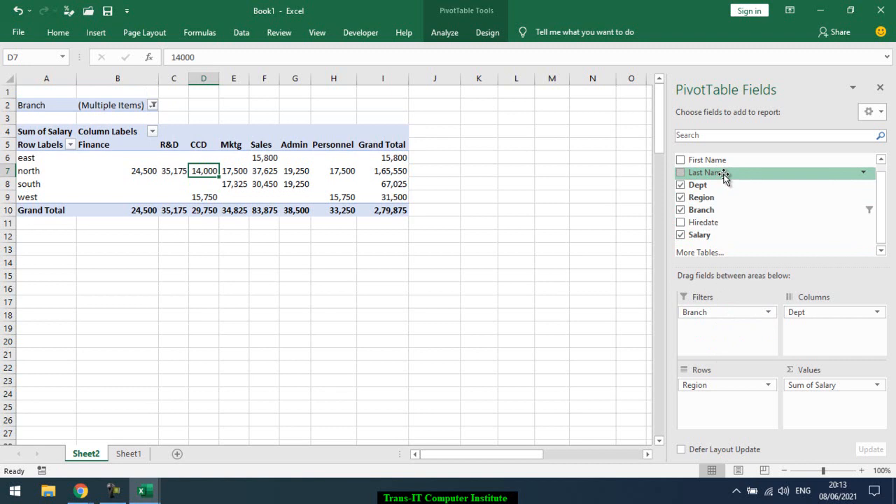
left_click_drag(710, 224, 725, 204)
left_click_drag(726, 161, 703, 336)
Examine the names offered by the First Name report filter with multiple selection enabled, without applying a filter.
left_click(152, 105)
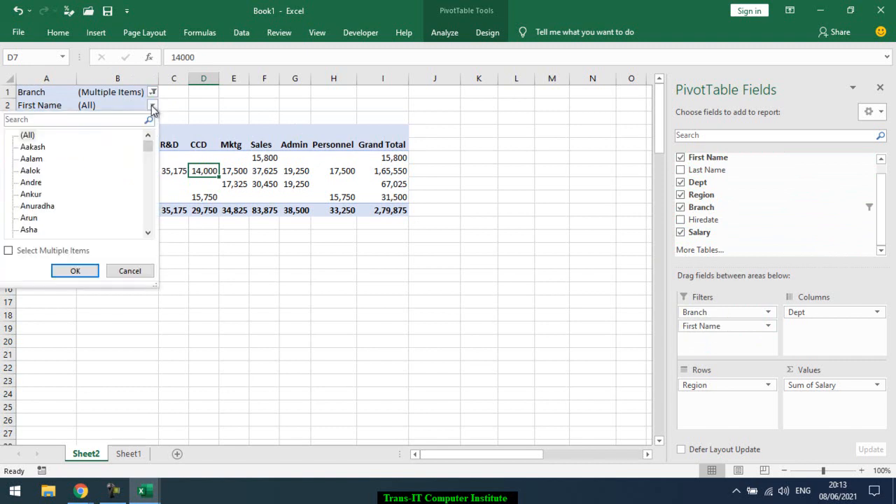
left_click(9, 250)
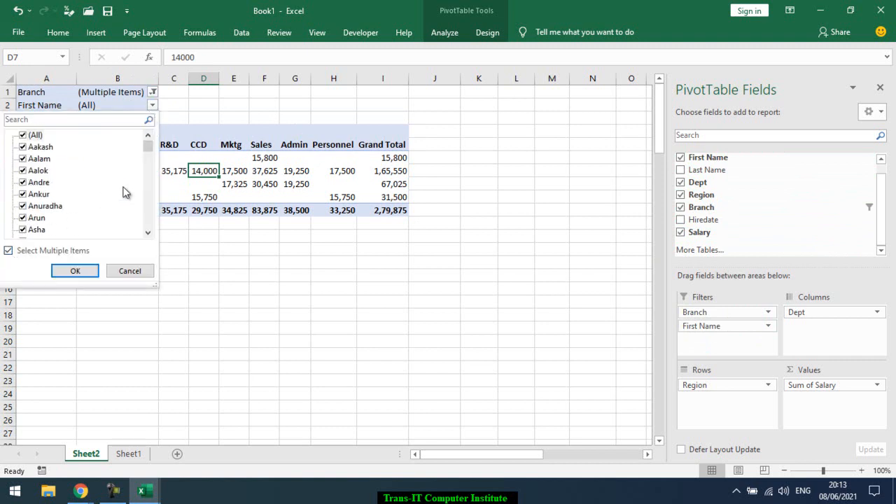
left_click_drag(148, 144, 156, 126)
left_click(166, 114)
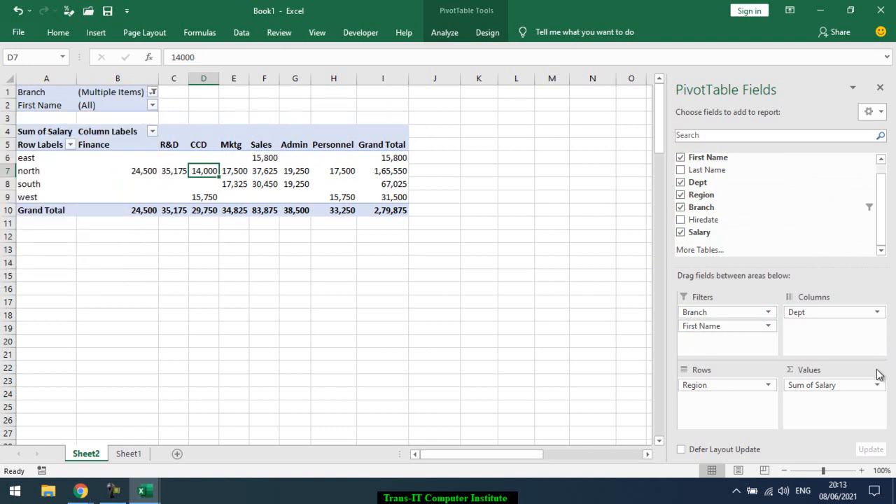
Remove First Name from the pivot table's report filters, keeping Branch as the only filter.
left_click_drag(709, 327, 754, 199)
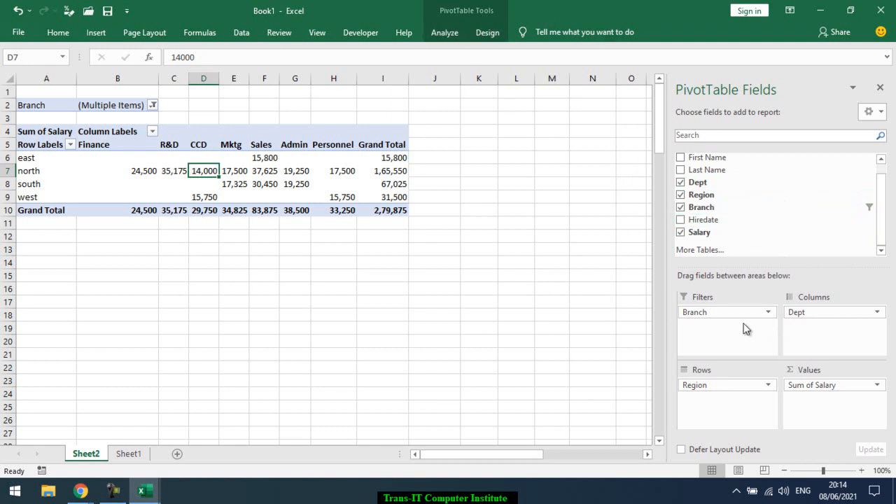
left_click(443, 33)
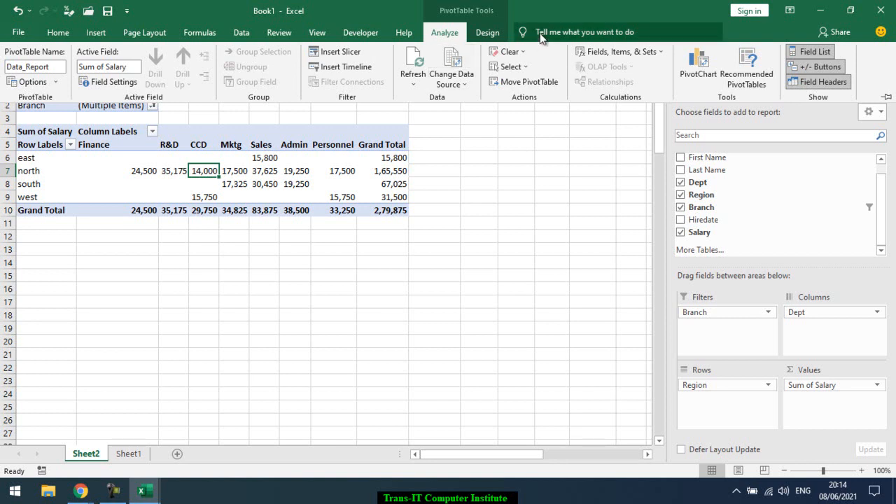
right_click(486, 31)
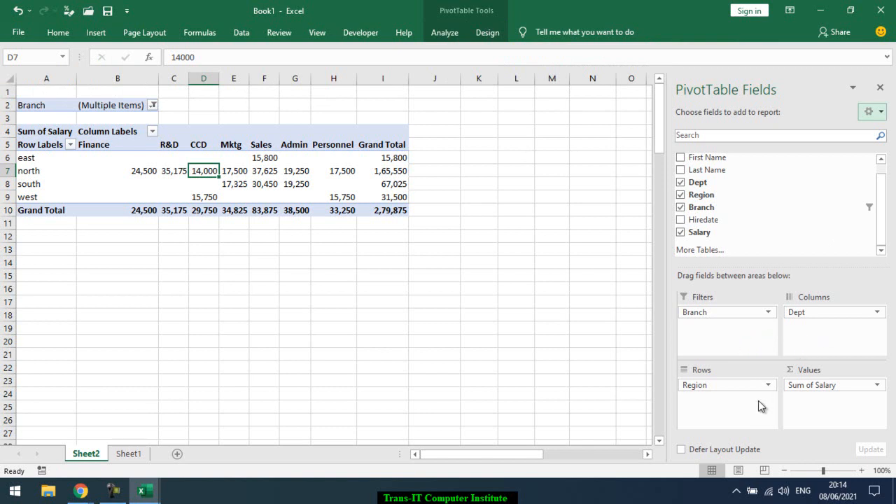
Review the summary calculations offered in the value field settings for Sum of Salary without changing them.
left_click(876, 386)
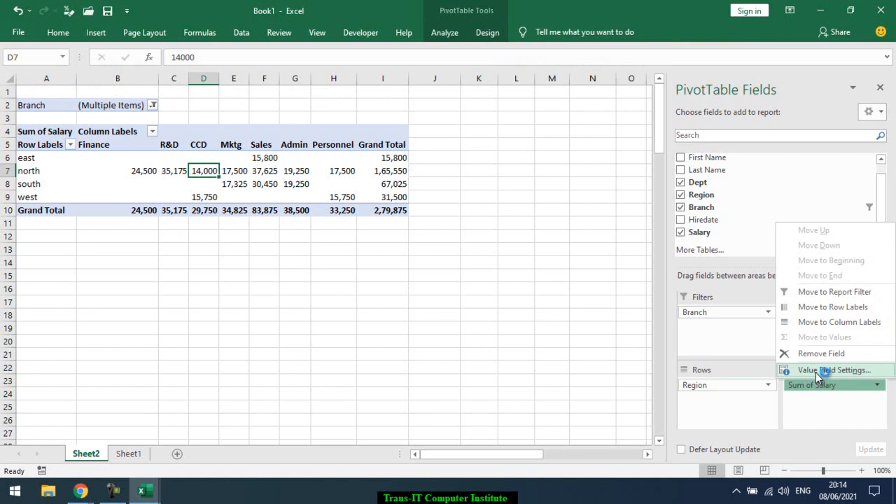
left_click(820, 371)
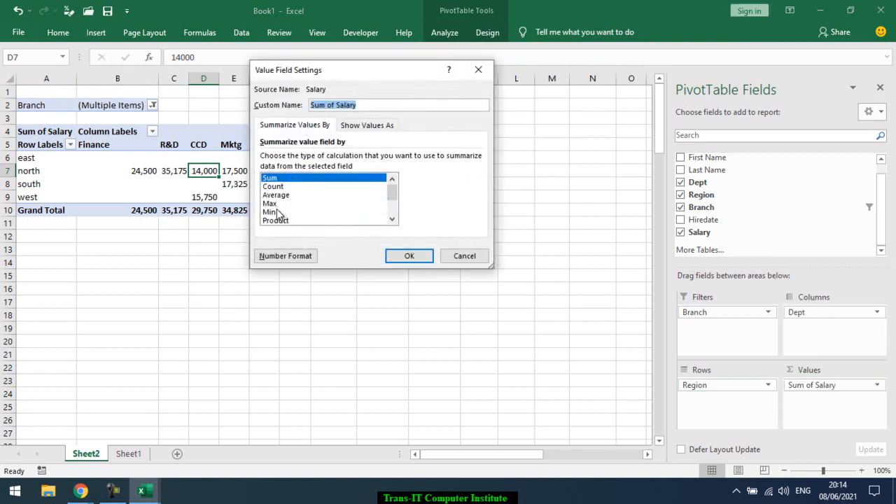
left_click(480, 258)
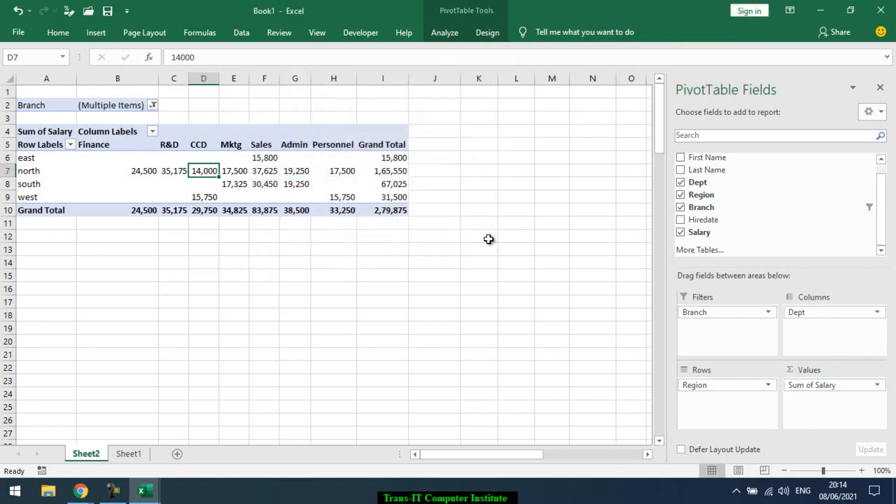
left_click(879, 386)
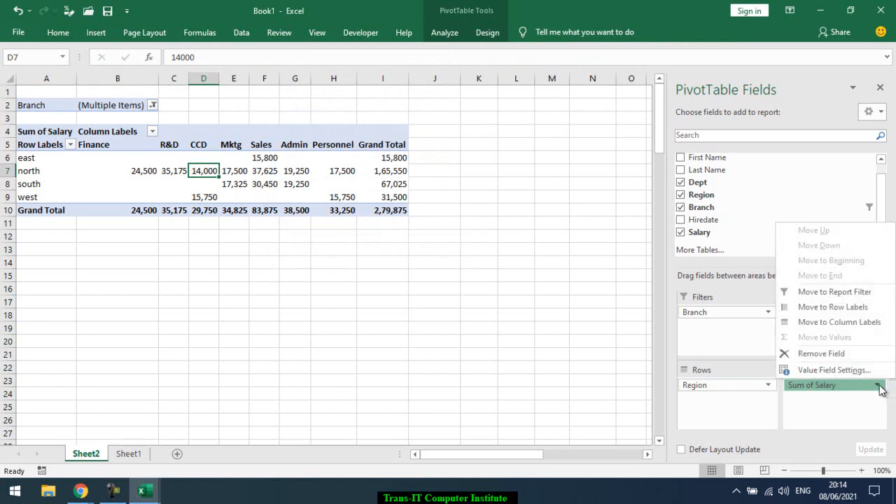
left_click(730, 414)
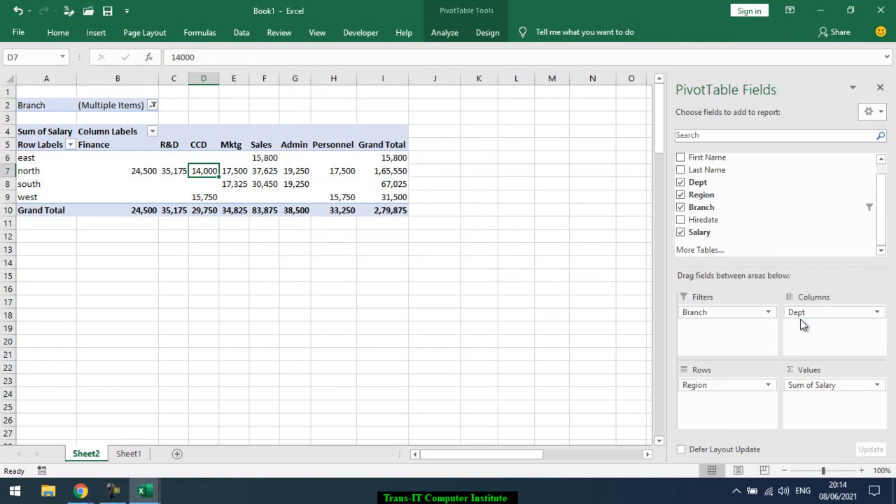
right_click(457, 42)
left_click(468, 45)
right_click(444, 33)
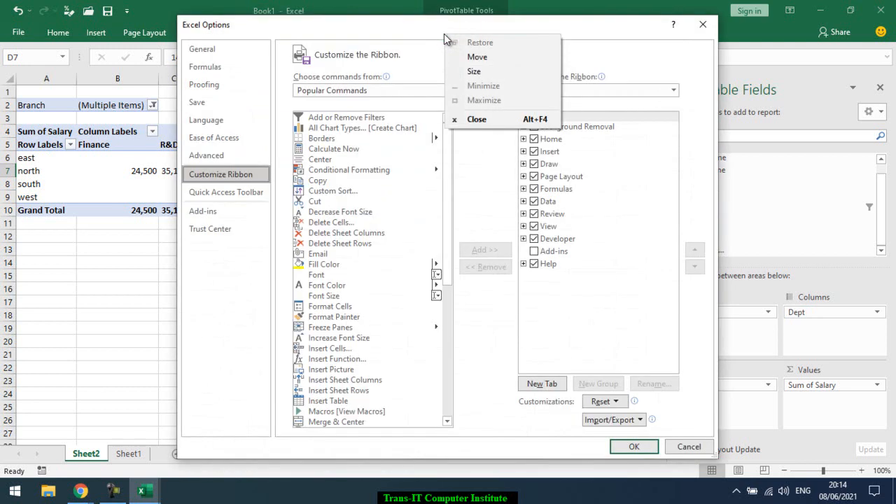
left_click(574, 37)
key("Escape")
Keep the ribbon permanently expanded, and toggle the pivot table's field list off and back on.
right_click(450, 36)
left_click(481, 56)
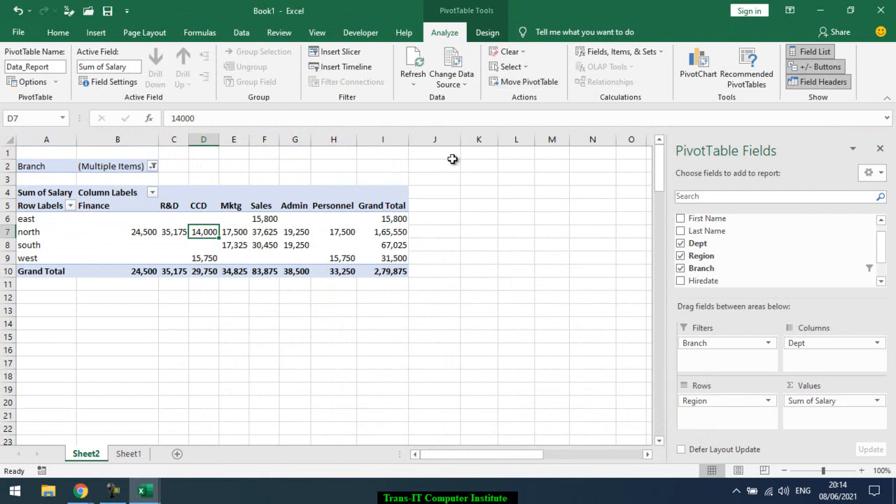
left_click(821, 52)
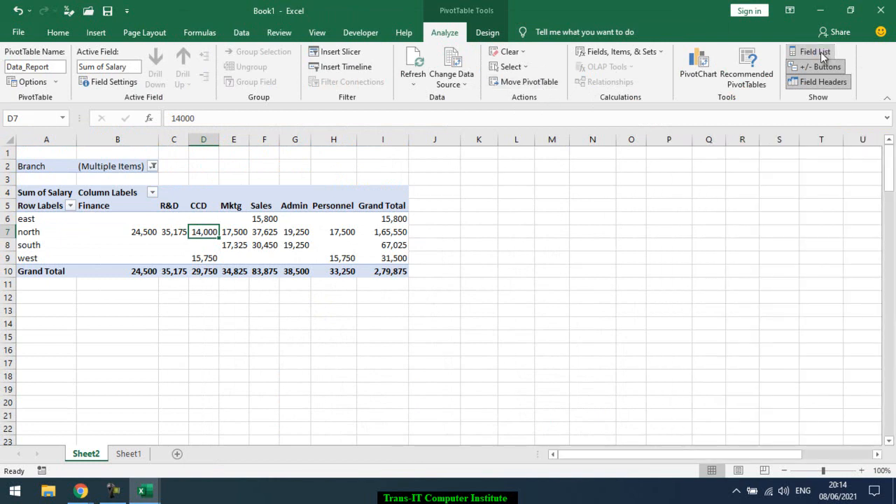
left_click(823, 55)
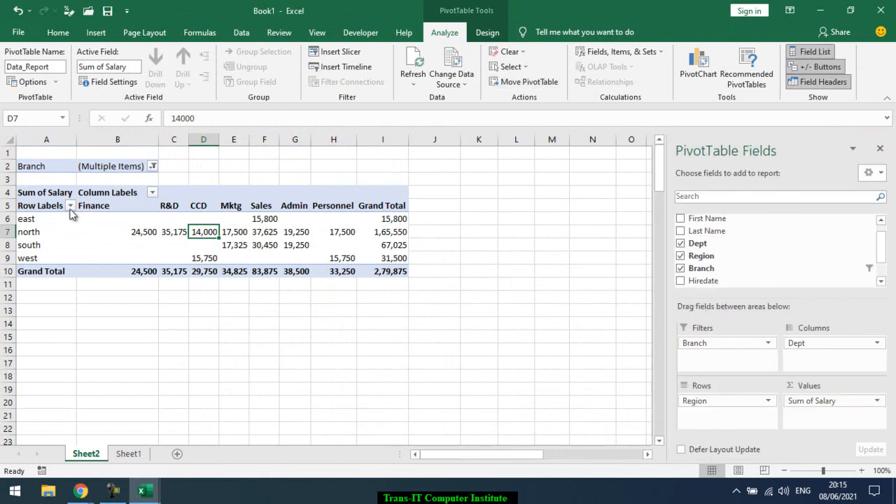
Move Dept beneath Region in the row labels and, after toggling the expand/collapse buttons off and on, expand the south region.
left_click_drag(835, 345, 743, 419)
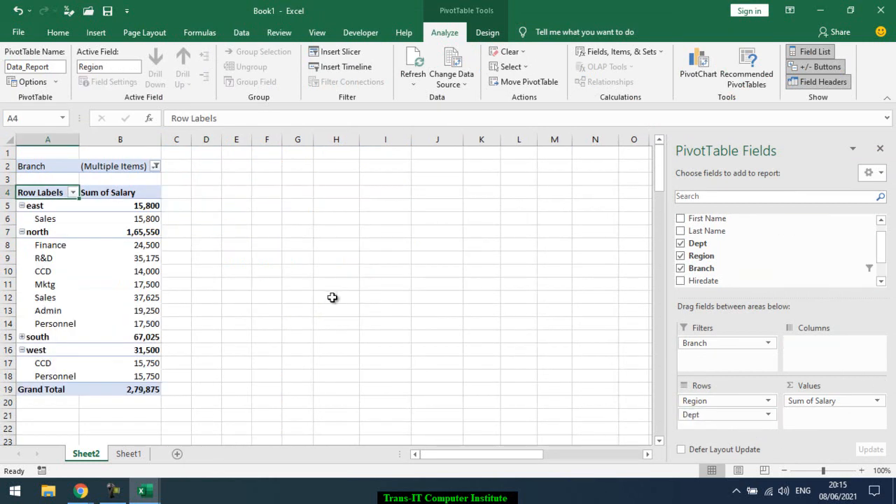
left_click(825, 68)
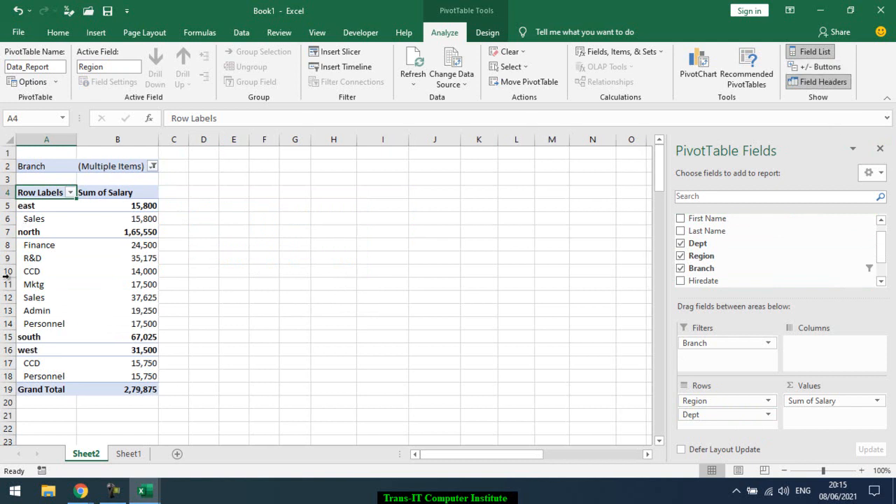
left_click(32, 338)
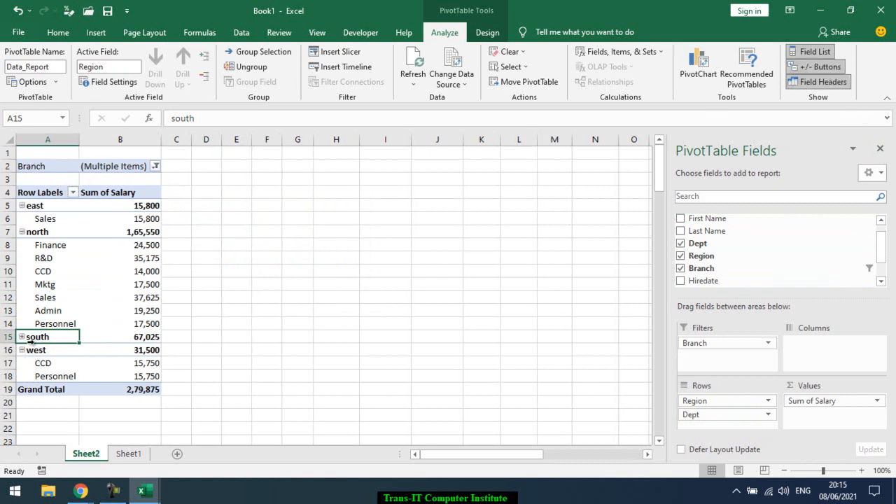
left_click(22, 338)
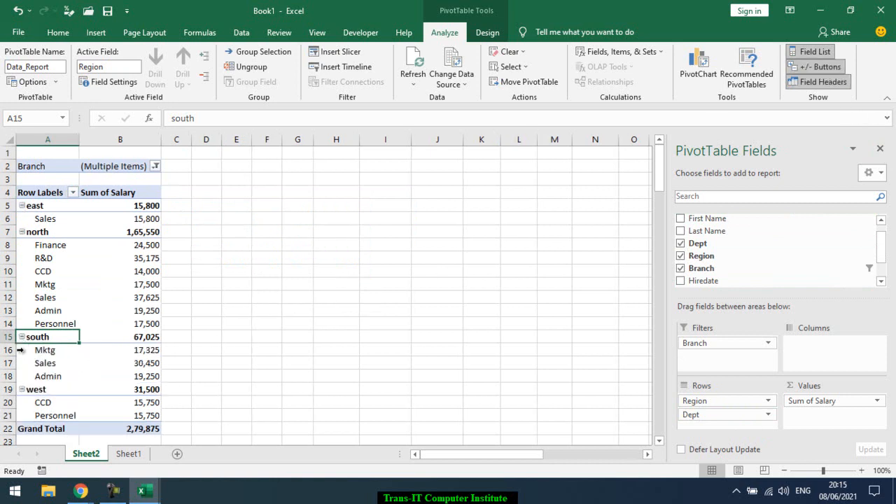
Toggle the pivot table's field headers off and back on.
left_click(826, 85)
left_click(827, 84)
left_click(806, 85)
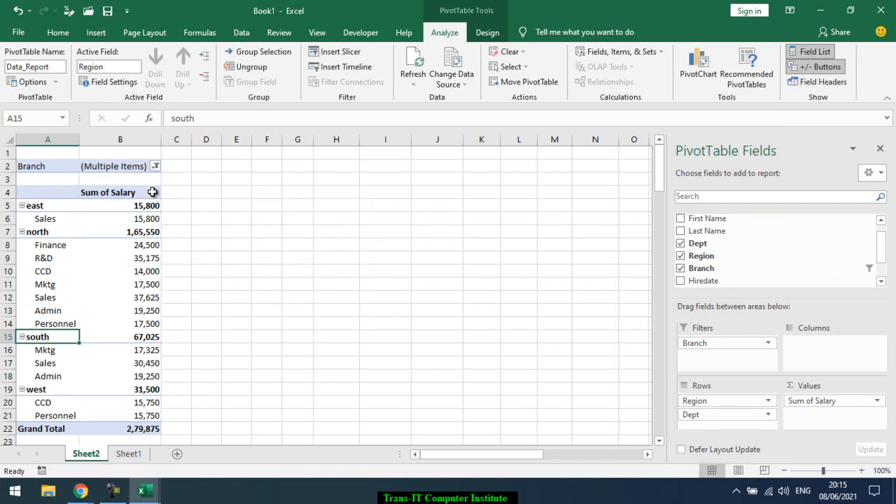
left_click(808, 83)
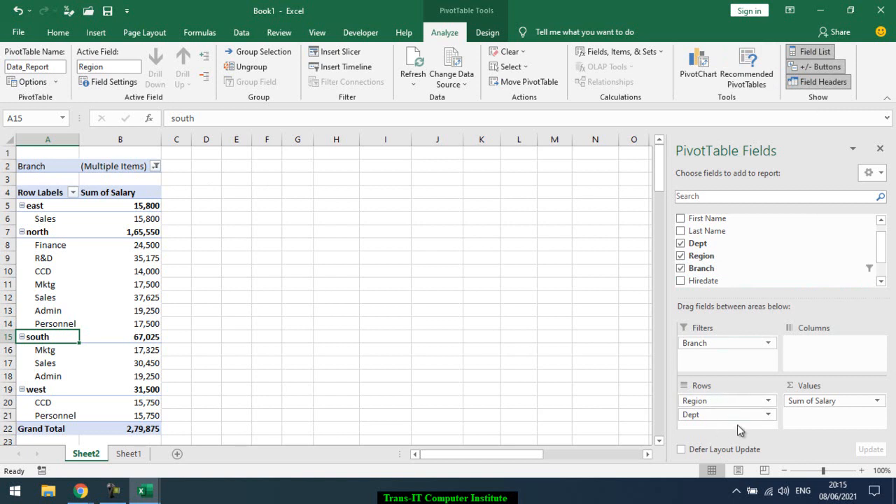
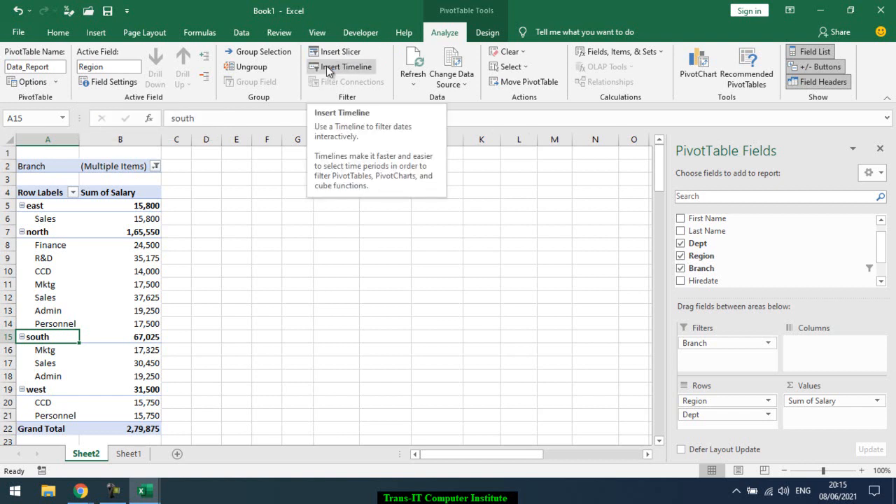
Examine the refresh options for the pivot table and the last records of its source table on Sheet1.
left_click(414, 85)
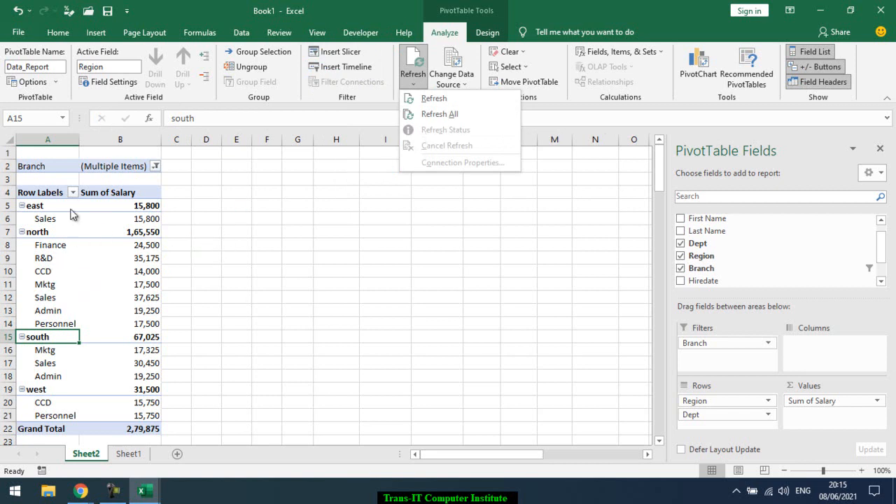
left_click(137, 453)
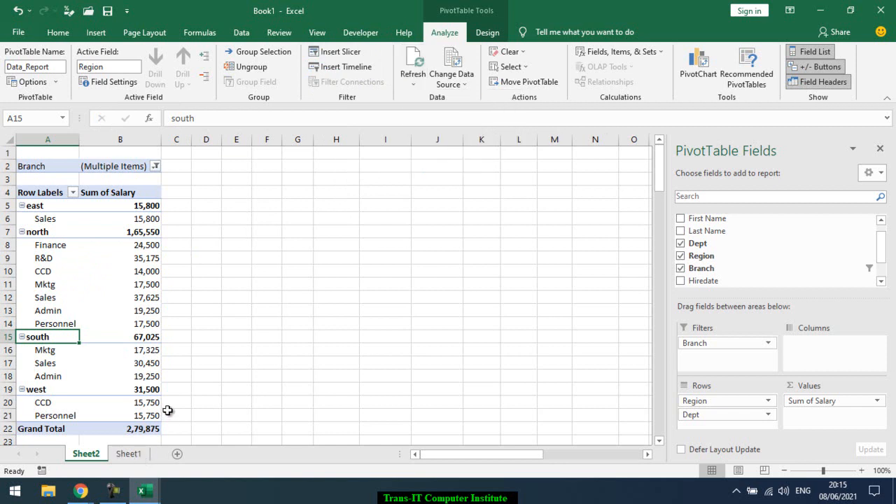
left_click(128, 454)
left_click(210, 359)
scroll(214, 346, "down", 18)
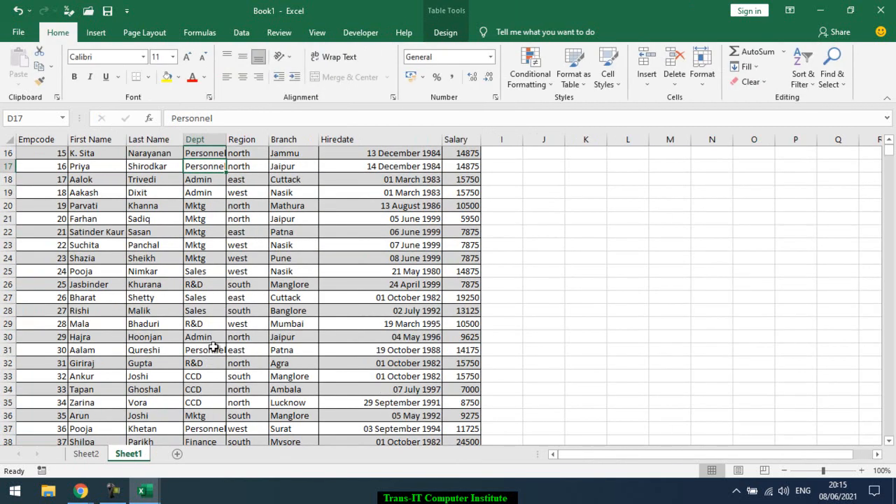
scroll(224, 333, "down", 14)
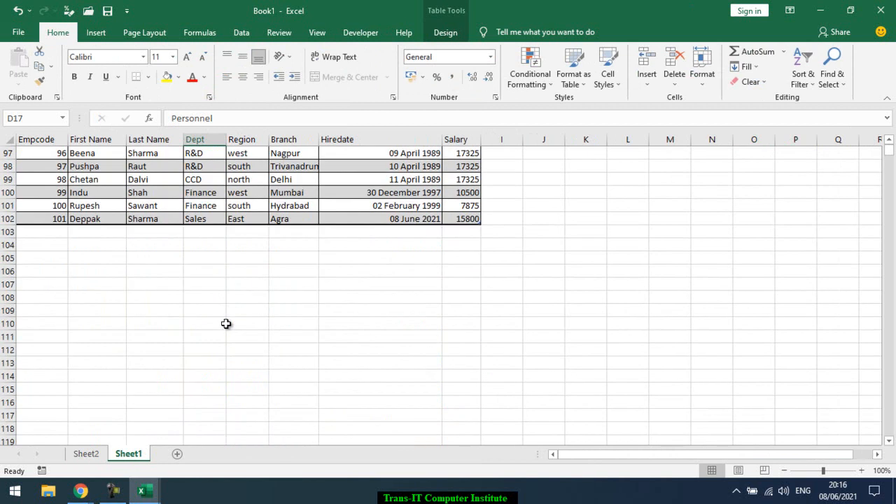
left_click(87, 453)
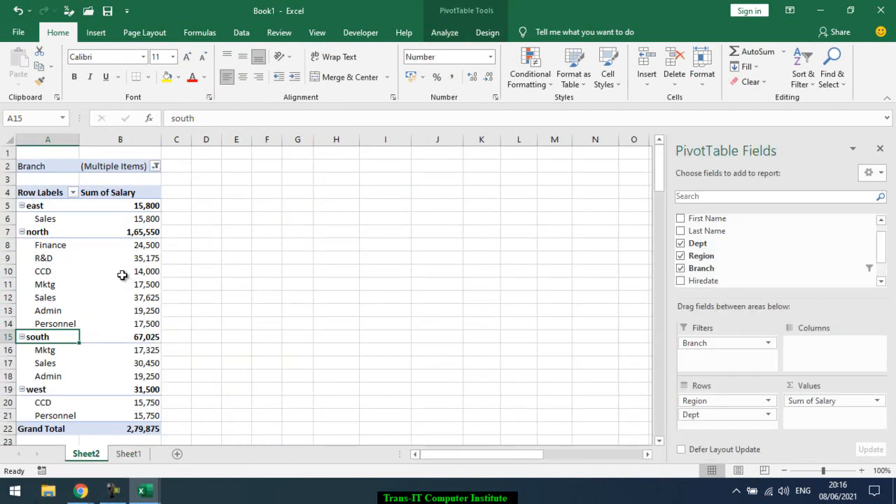
left_click(441, 33)
left_click(413, 82)
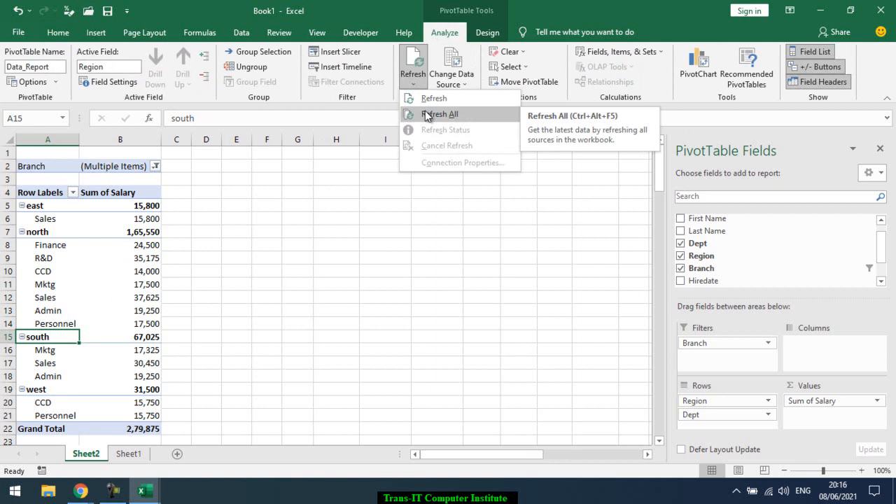
left_click(344, 229)
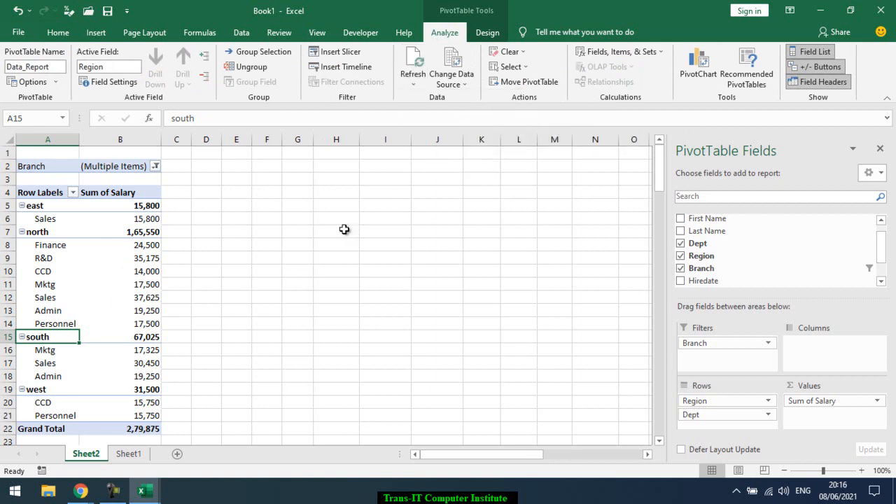
Check the table or range used as the pivot table's data source without changing it.
left_click(451, 83)
left_click(464, 98)
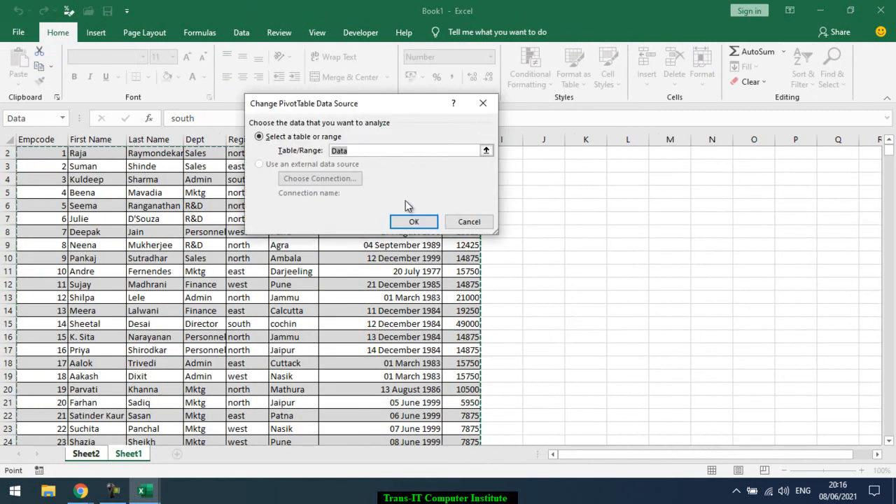
left_click(468, 222)
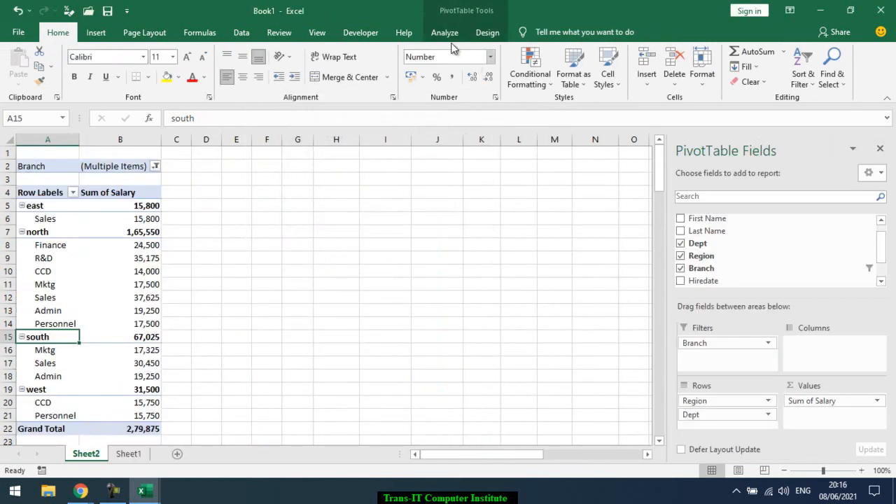
left_click(433, 34)
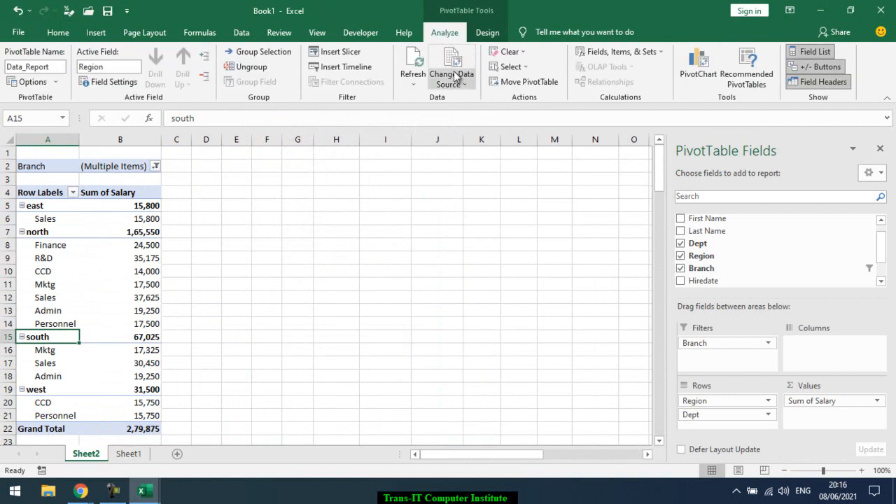
Apply the light blue Medium PivotTable style with black header and grand total rows.
left_click(488, 33)
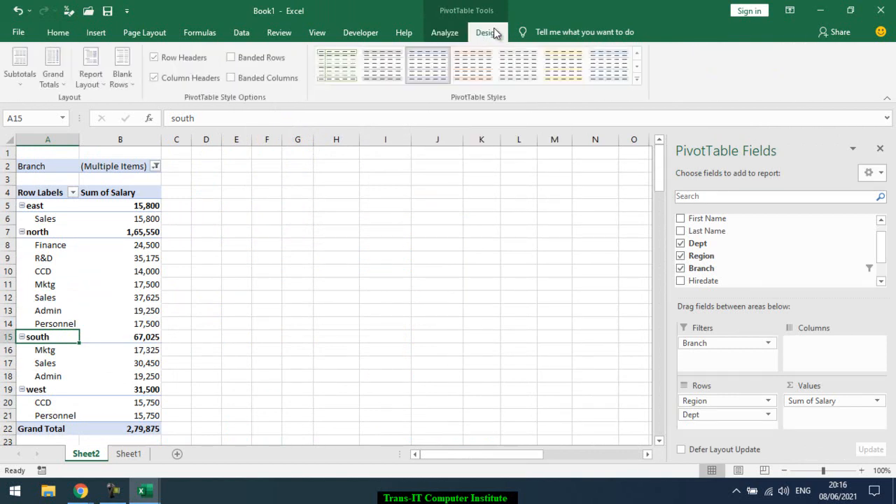
left_click(638, 79)
left_click(384, 356)
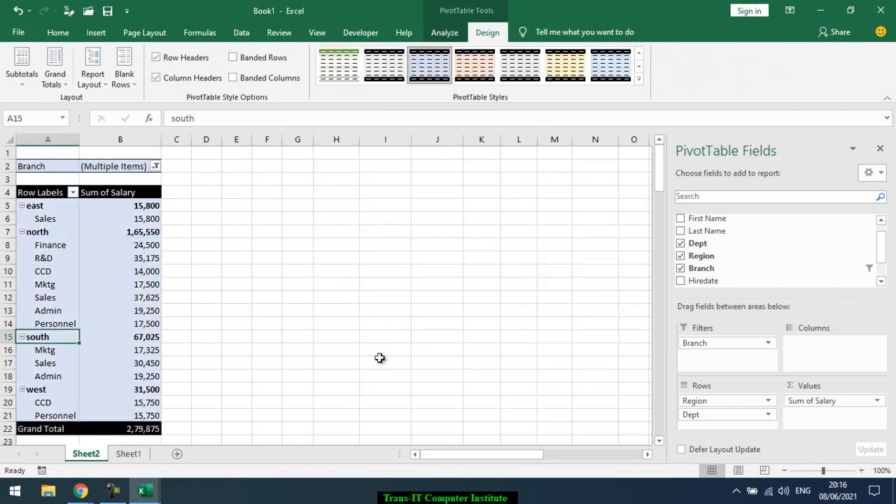
Toggle the row header and column header style options off and back on.
left_click(185, 61)
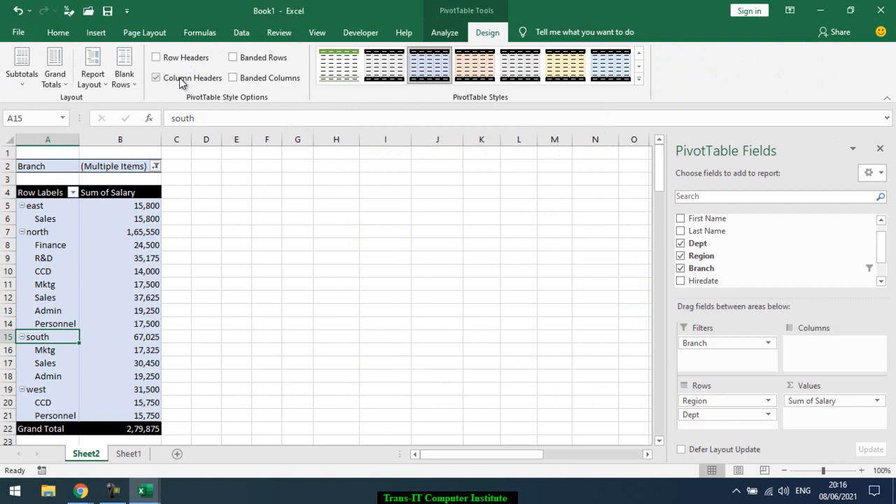
left_click(179, 77)
left_click(179, 78)
left_click(182, 60)
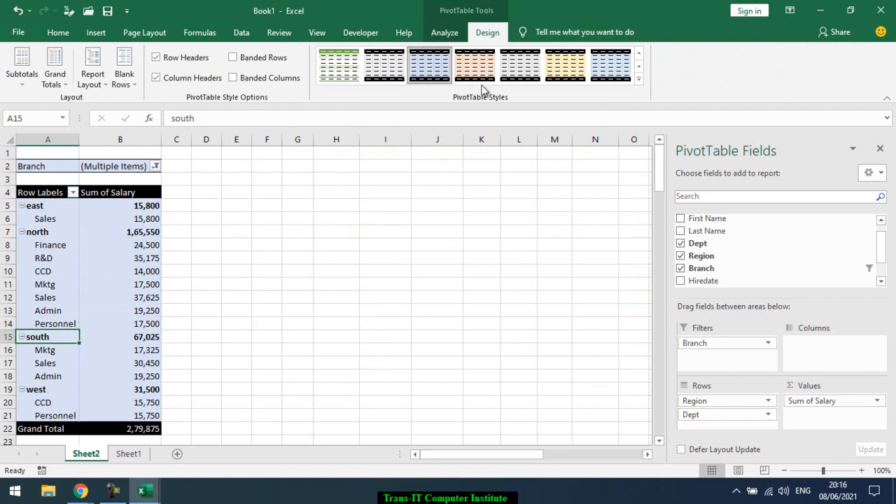
Apply the orange Dark PivotTable style with dark brown header and grand total rows, and turn on banded rows.
left_click(638, 82)
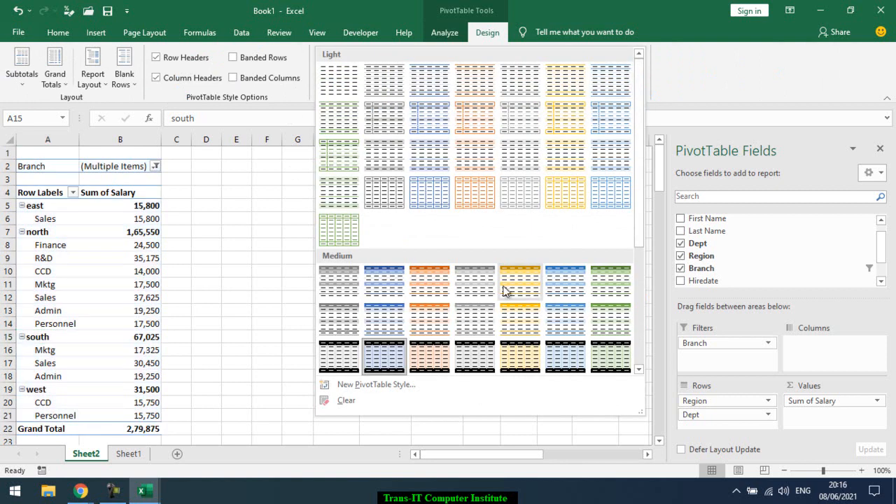
scroll(518, 287, "down", 3)
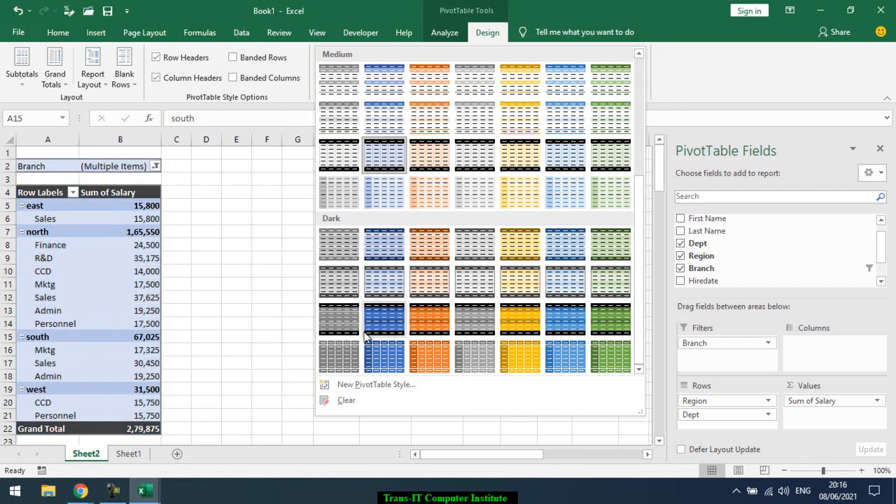
left_click(432, 273)
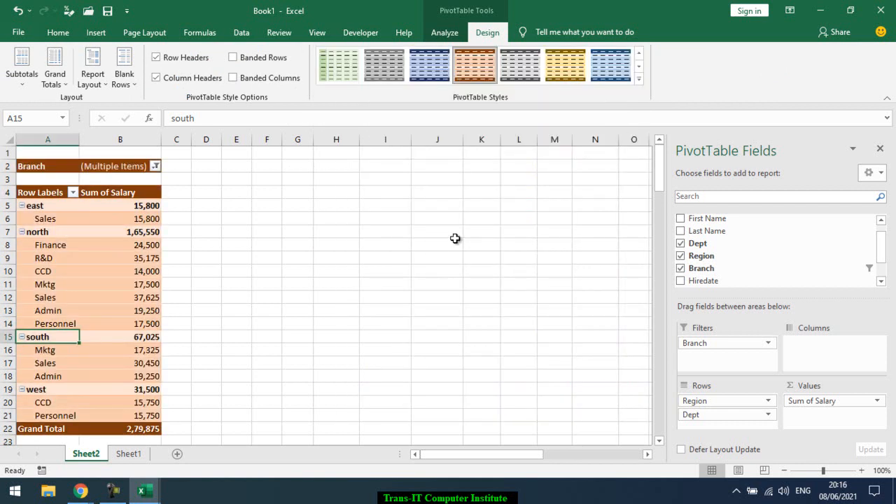
left_click(243, 80)
left_click(251, 60)
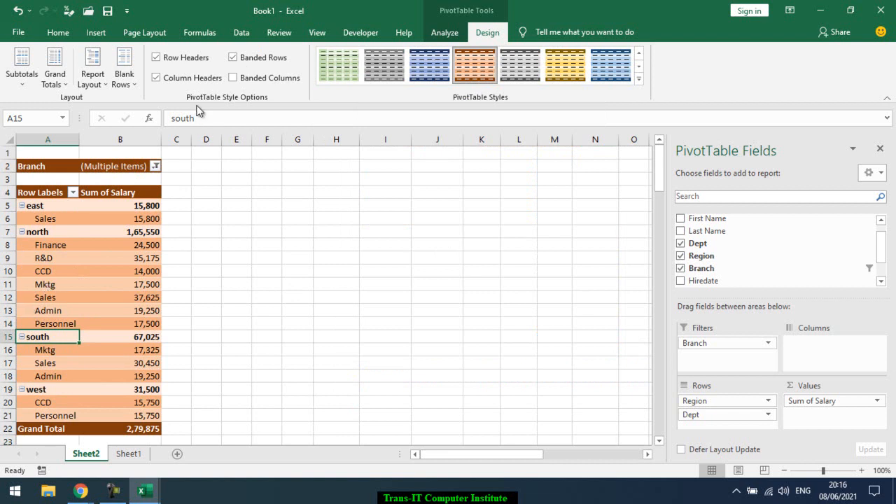
Toggle the column header and row header options off and on again under the orange style.
left_click(193, 79)
left_click(193, 79)
left_click(193, 62)
left_click(193, 62)
left_click(194, 62)
left_click(193, 61)
Hide the region subtotals in the pivot table and check the north, south and west subtotal cells.
left_click(22, 87)
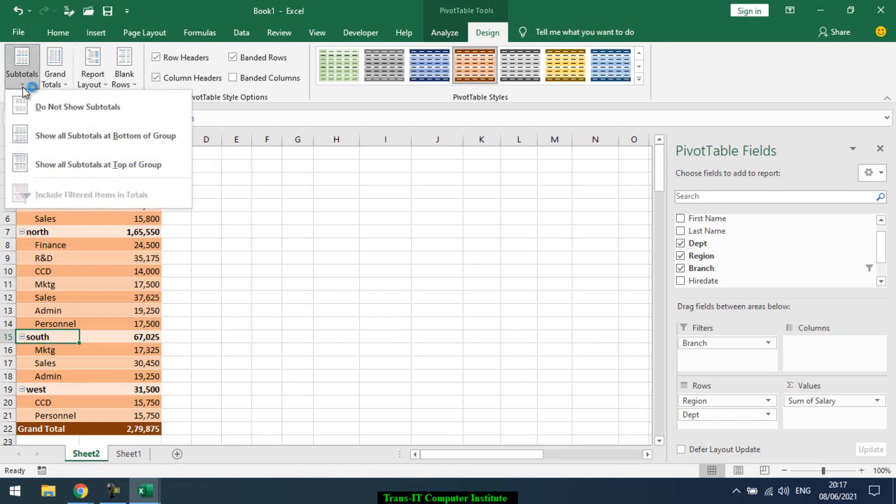
left_click(311, 257)
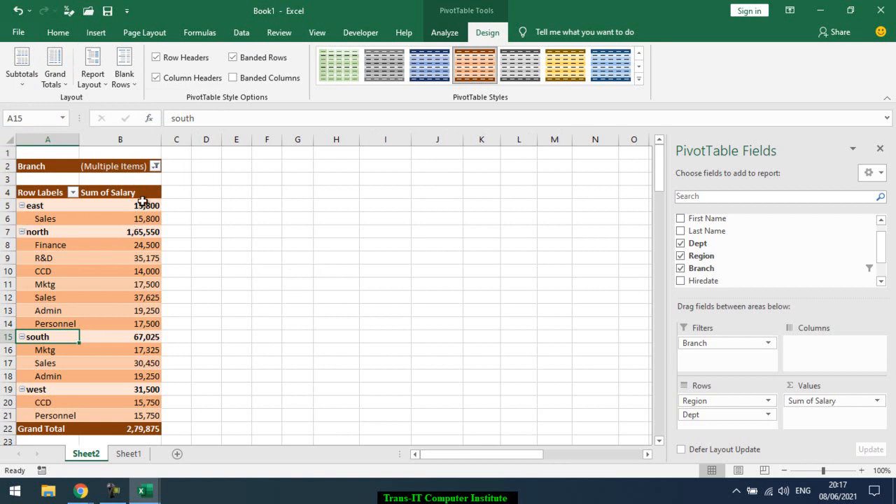
left_click(21, 77)
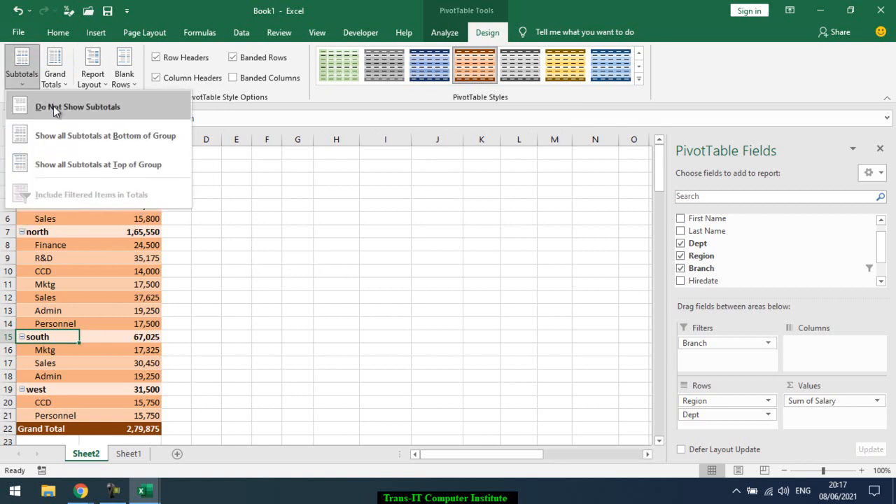
left_click(53, 105)
left_click(149, 231)
left_click(147, 310)
left_click(147, 338)
left_click(150, 390)
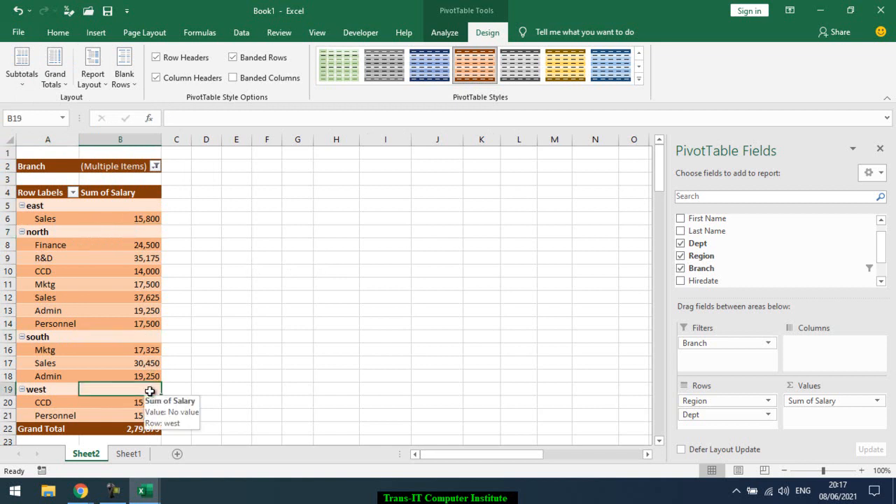
left_click(148, 230)
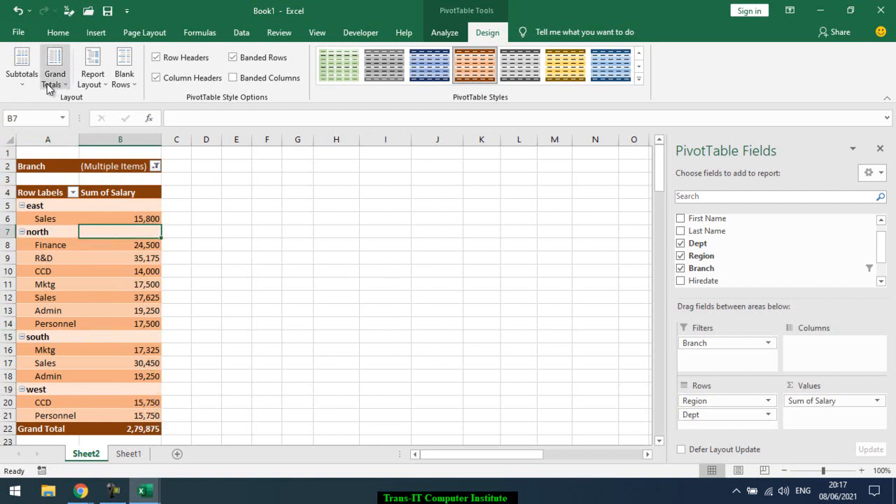
Show all subtotals at the bottom of each group and select the east Total row.
left_click(21, 73)
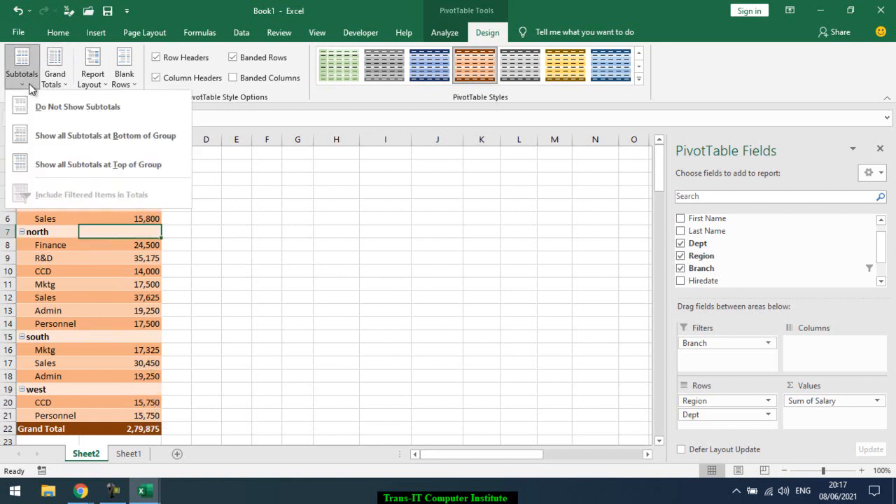
left_click(67, 136)
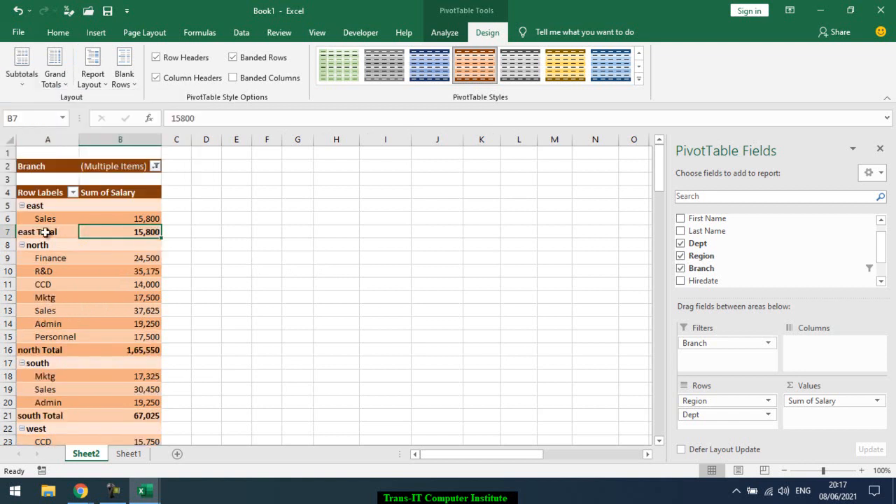
left_click_drag(38, 236, 86, 234)
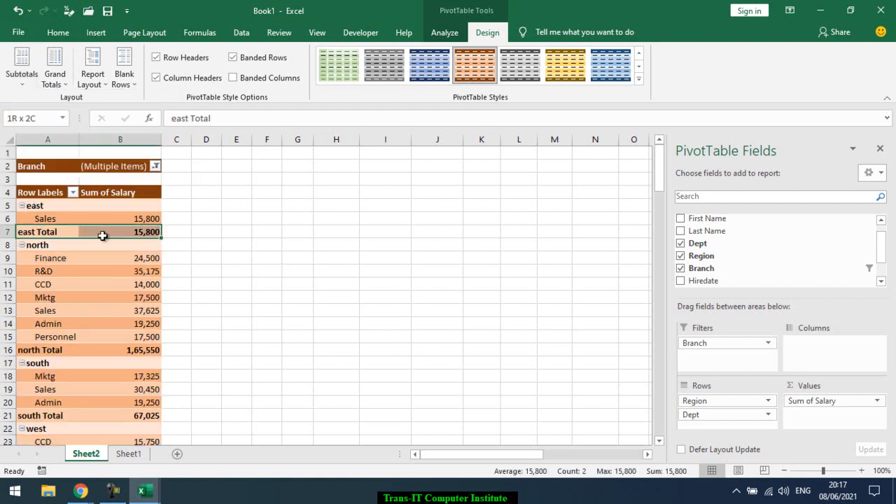
Hide the subtotals again and bring them back at the bottom of each region group.
left_click(20, 82)
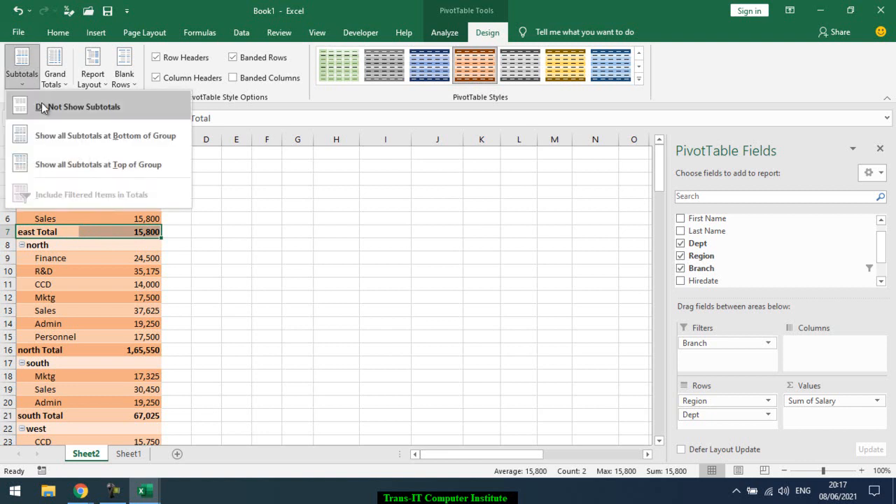
left_click(41, 102)
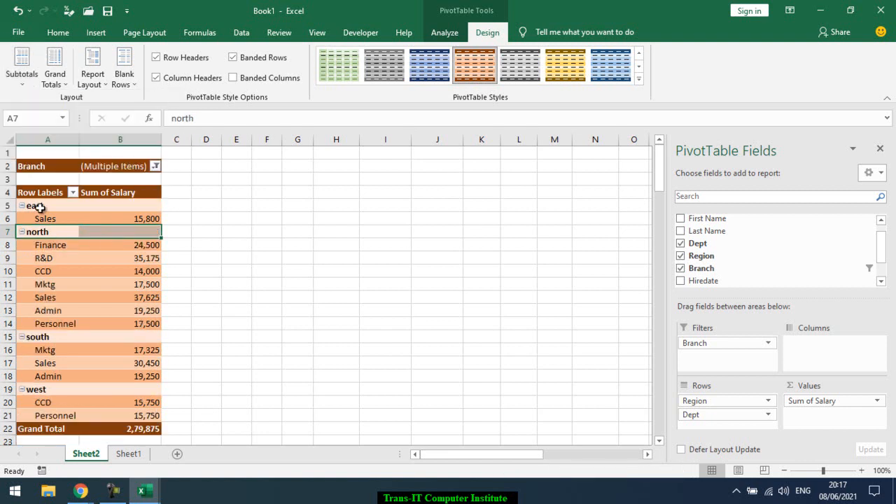
left_click(30, 84)
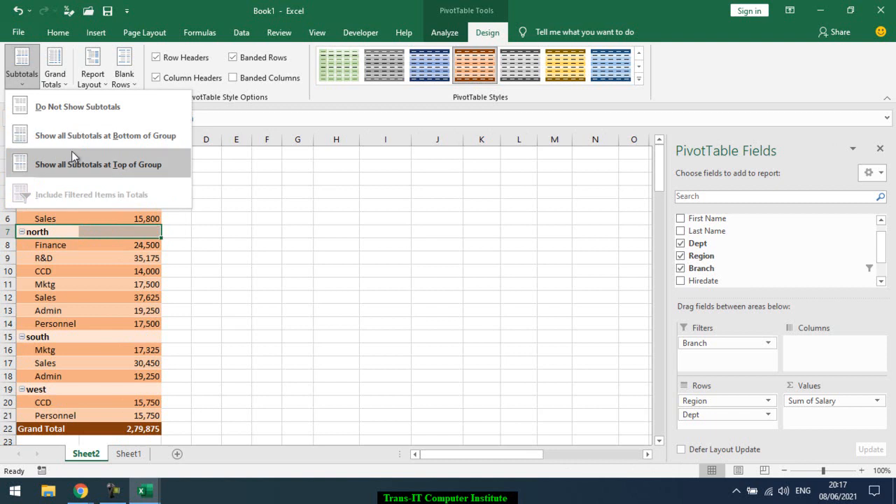
left_click(77, 137)
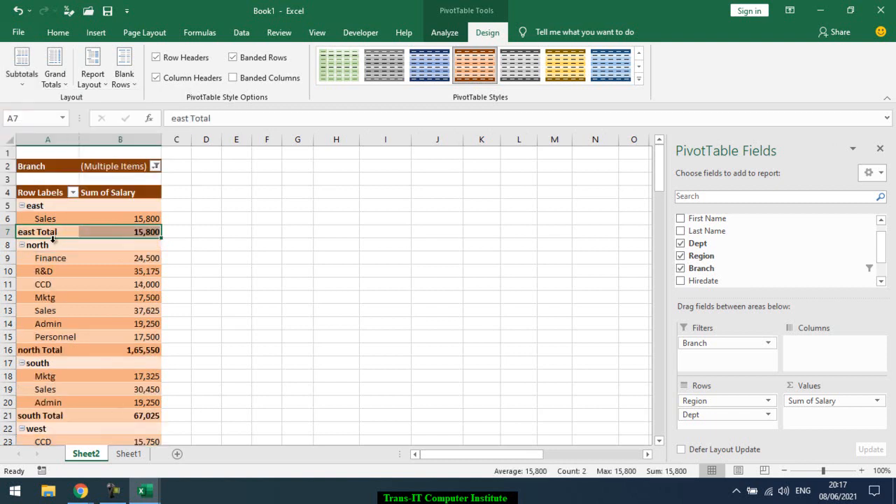
scroll(53, 240, "down", 3)
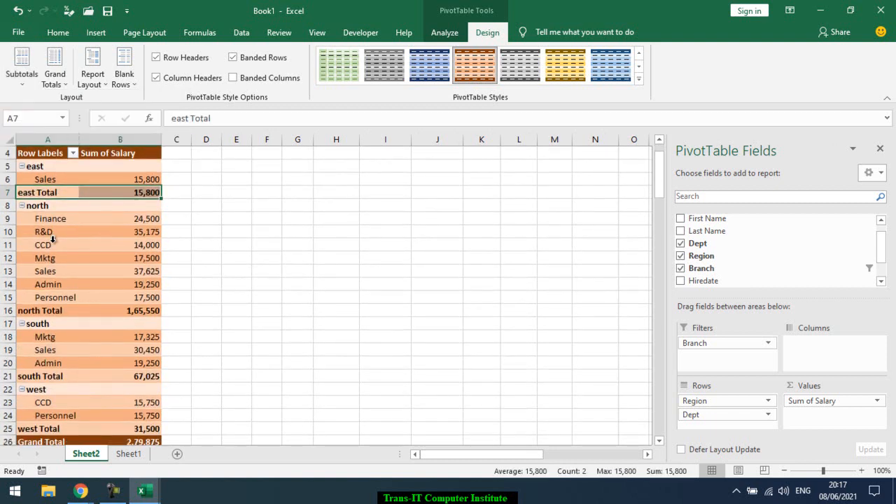
Show all subtotals at the top of each group and check the east and north rows.
left_click(22, 77)
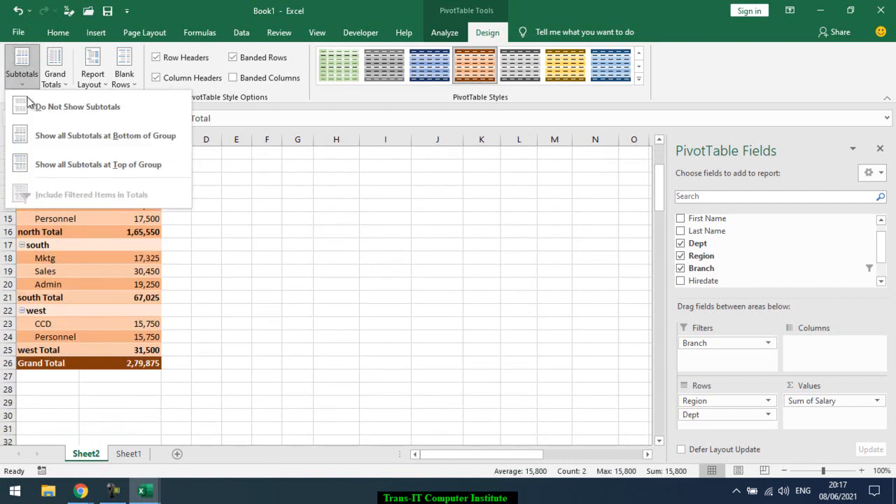
left_click(74, 168)
scroll(74, 175, "up", 3)
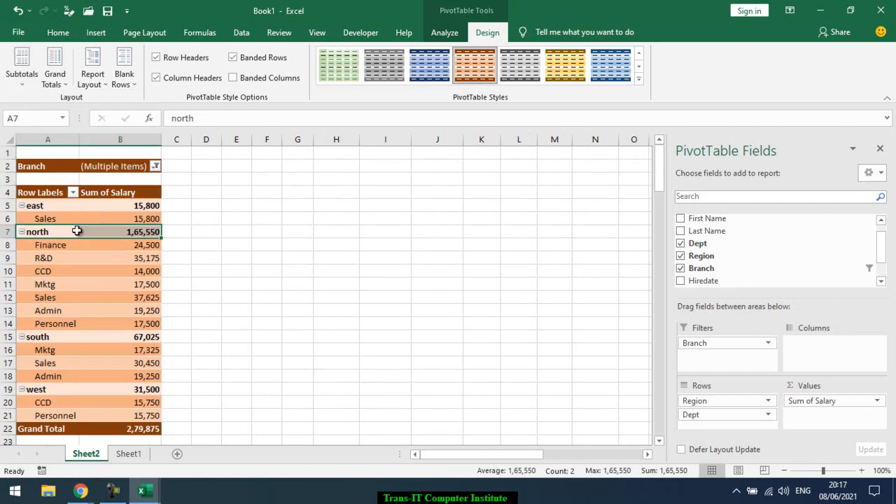
left_click(23, 206)
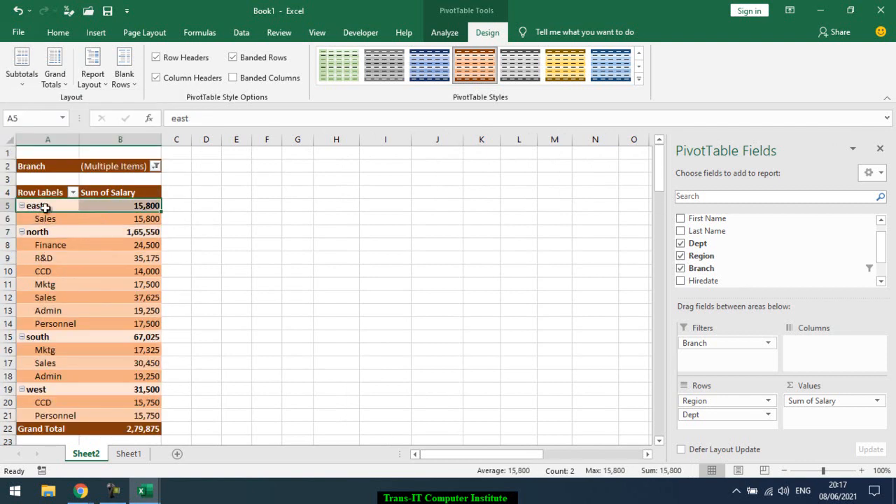
left_click(29, 234)
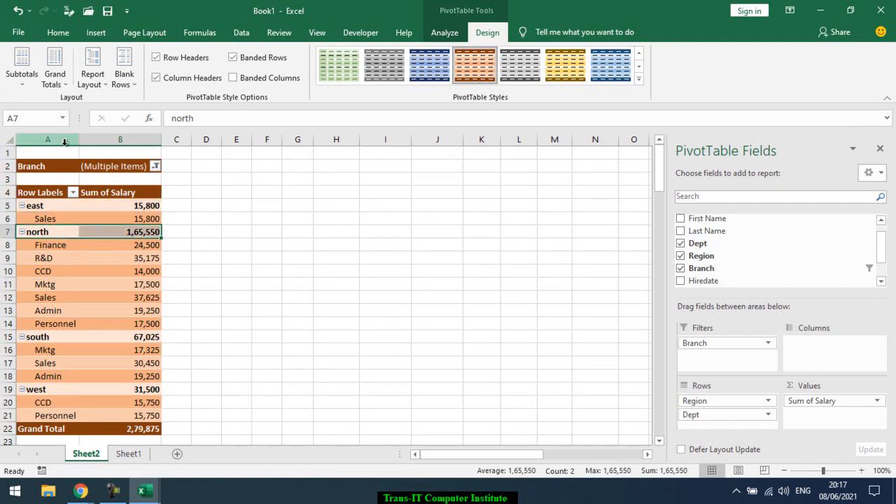
Try grand totals for rows only and switch them to columns only.
left_click(61, 87)
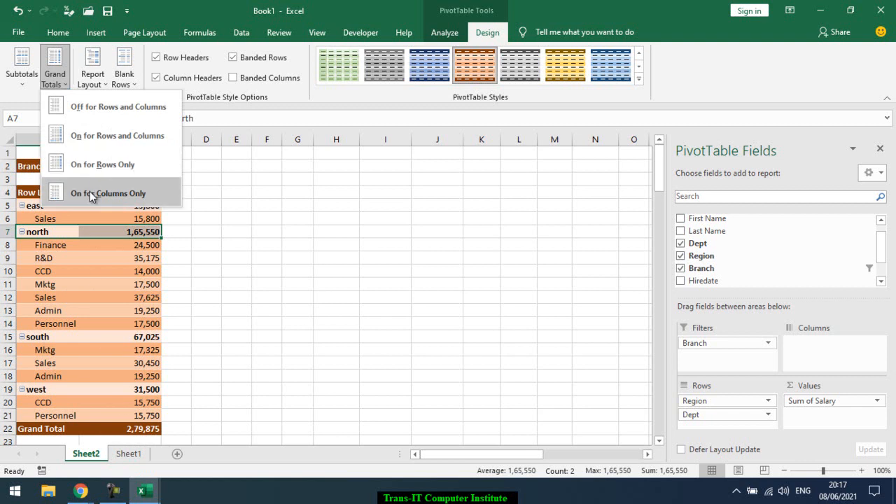
left_click(93, 169)
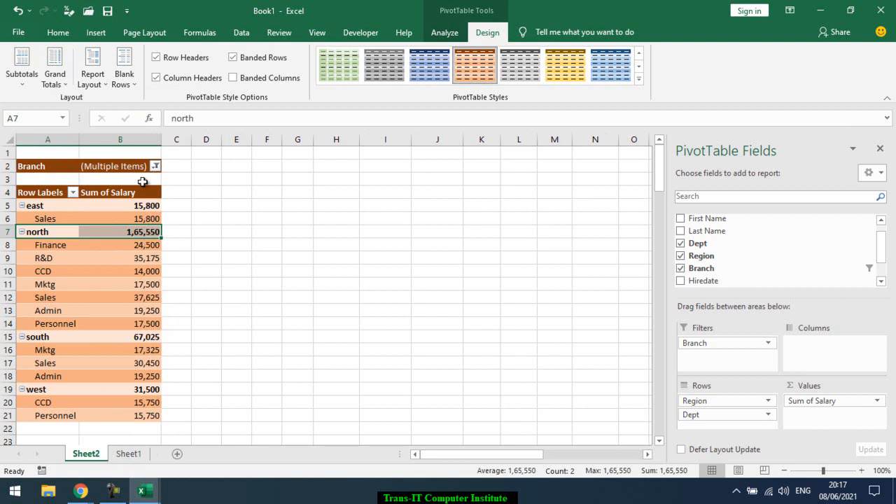
left_click(100, 83)
left_click(65, 81)
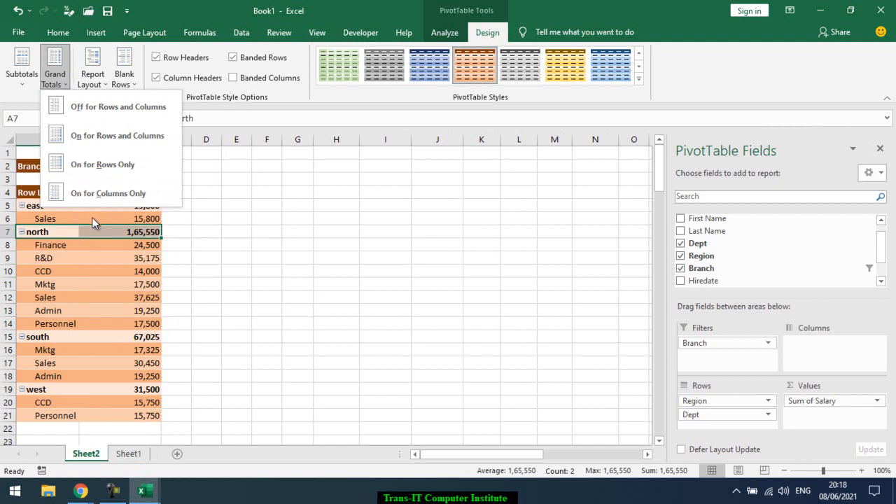
left_click(92, 193)
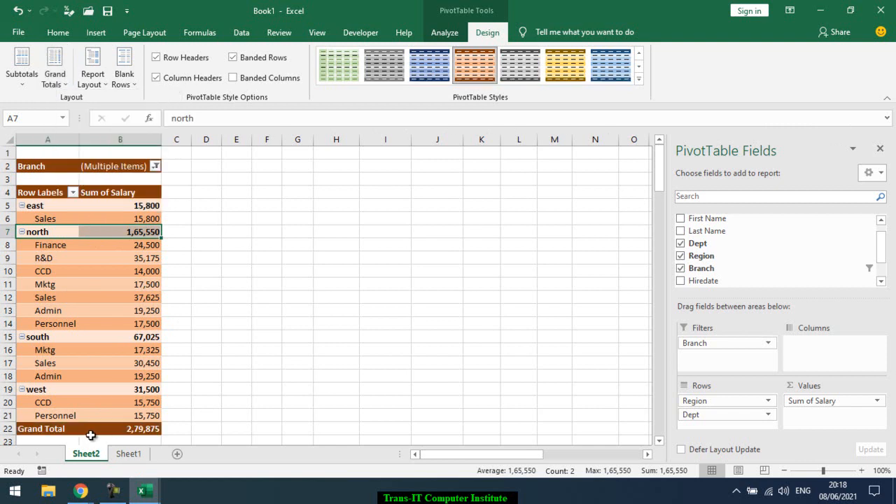
Set the grand totals to show for both rows and columns.
left_click(54, 83)
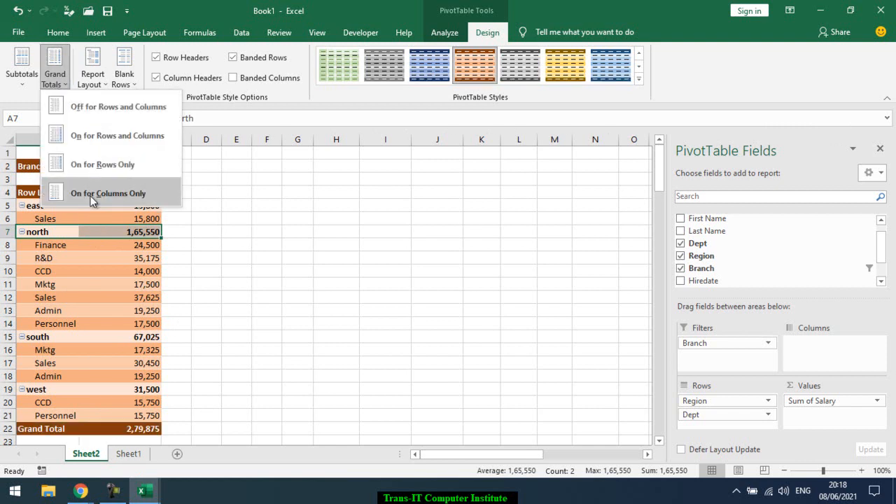
left_click(95, 161)
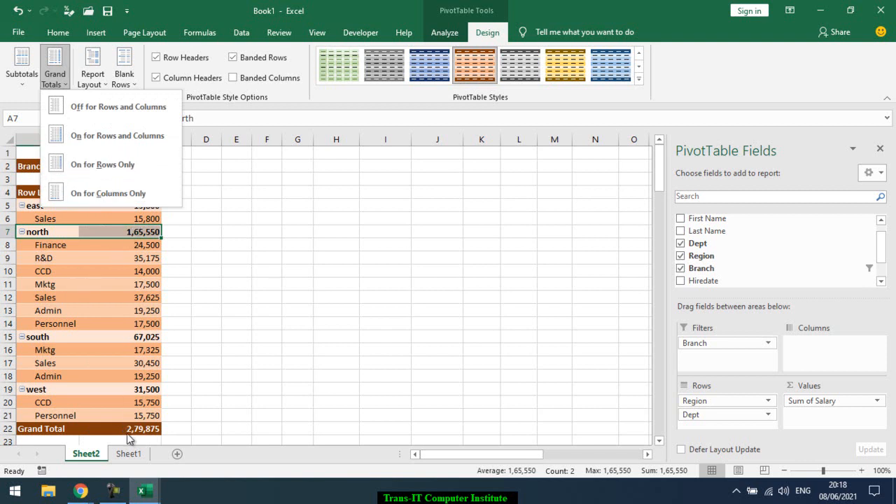
left_click(73, 139)
left_click(83, 84)
Turn the grand totals off for rows and columns and back on for both.
left_click(51, 84)
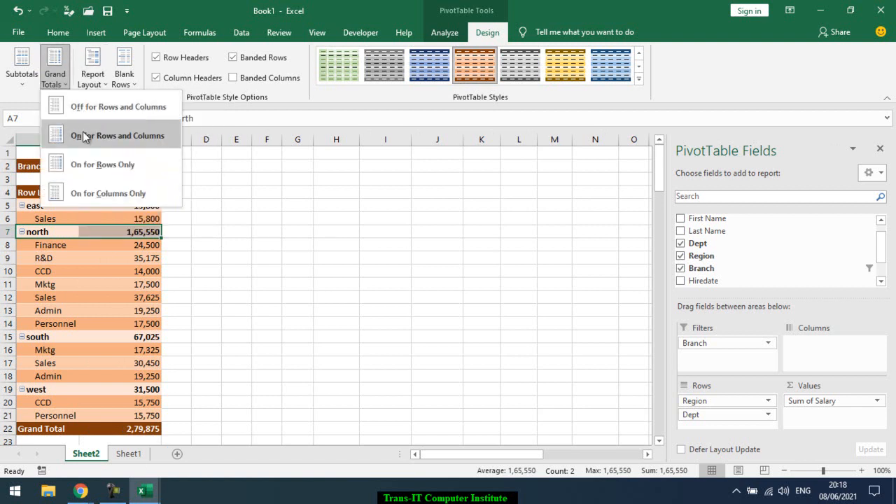
left_click(87, 110)
left_click(67, 86)
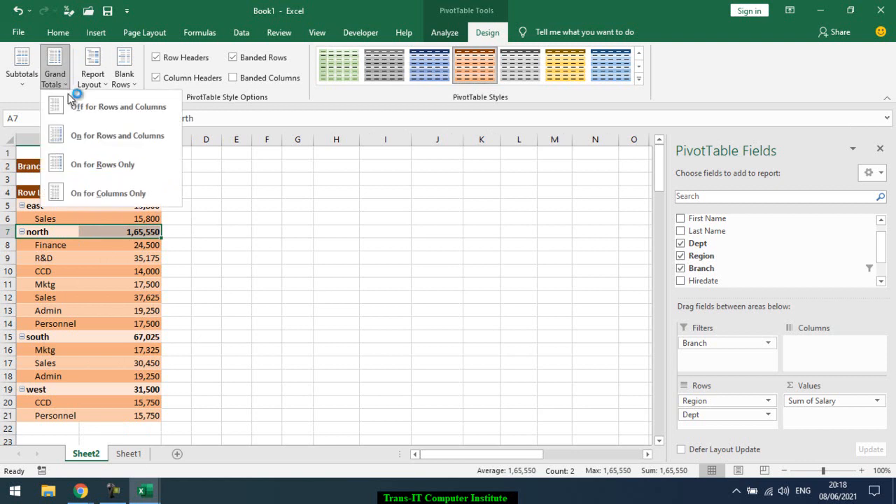
left_click(85, 133)
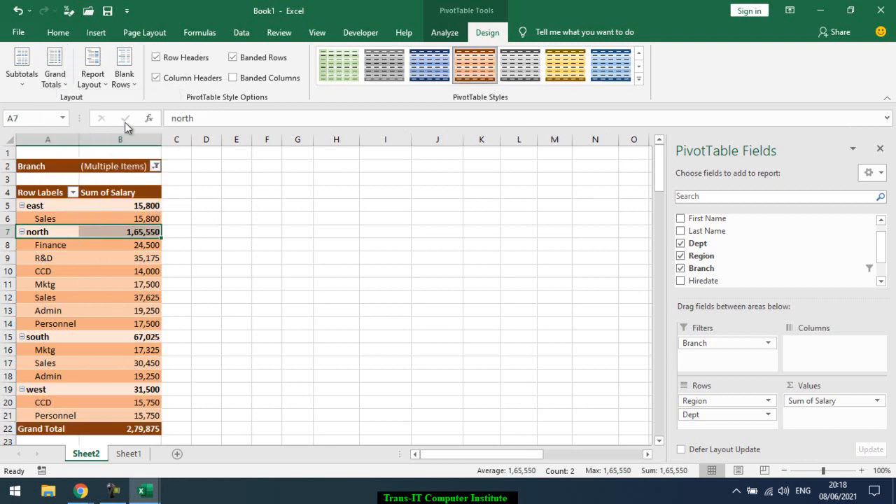
Show the pivot table report in Compact Form and check the R&D row.
left_click(92, 83)
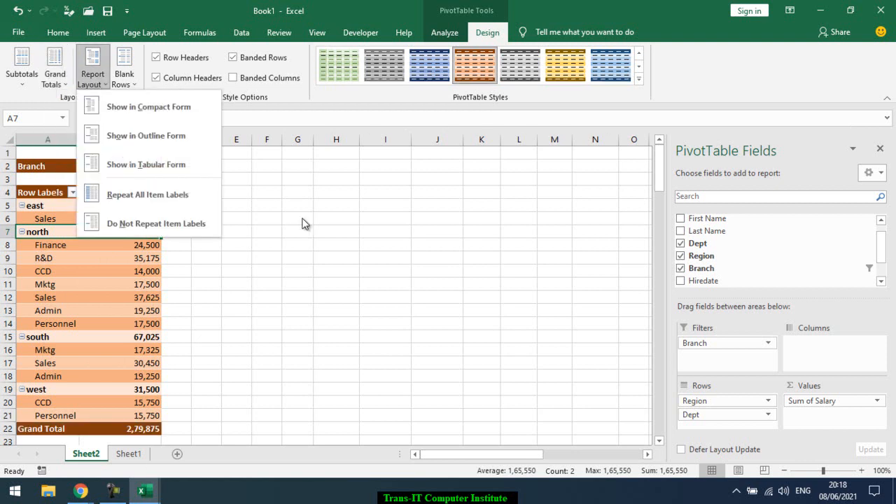
left_click(150, 110)
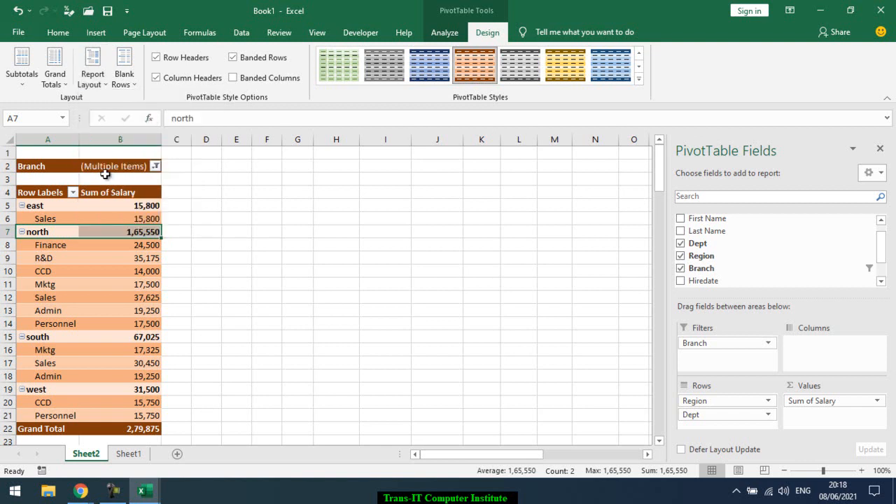
left_click(55, 260)
left_click(87, 254)
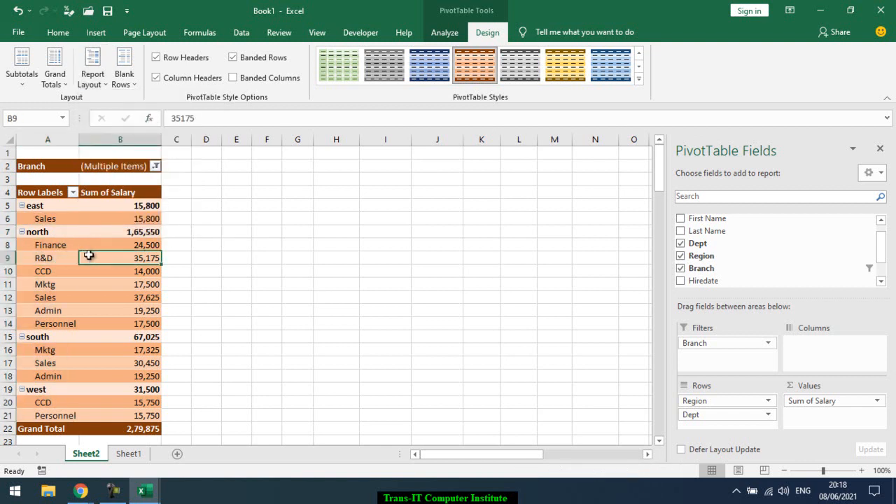
Change the pivot table's report layout to Outline Form.
left_click(113, 86)
left_click(105, 84)
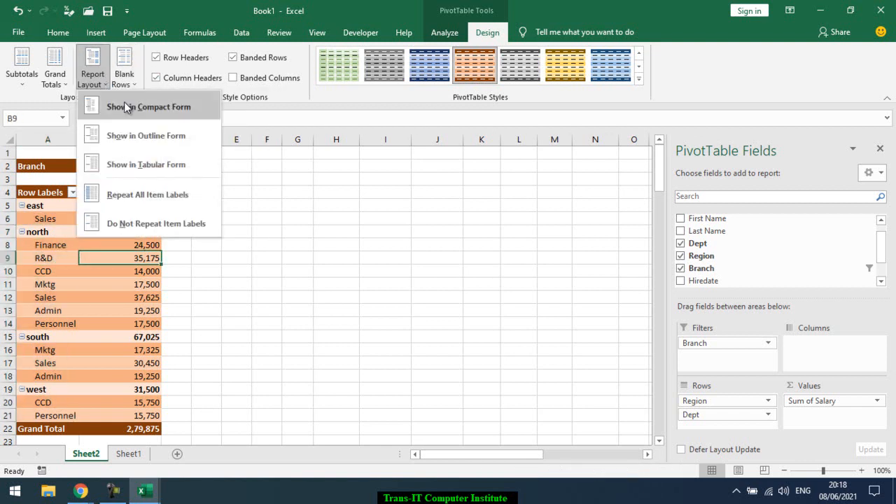
left_click(147, 138)
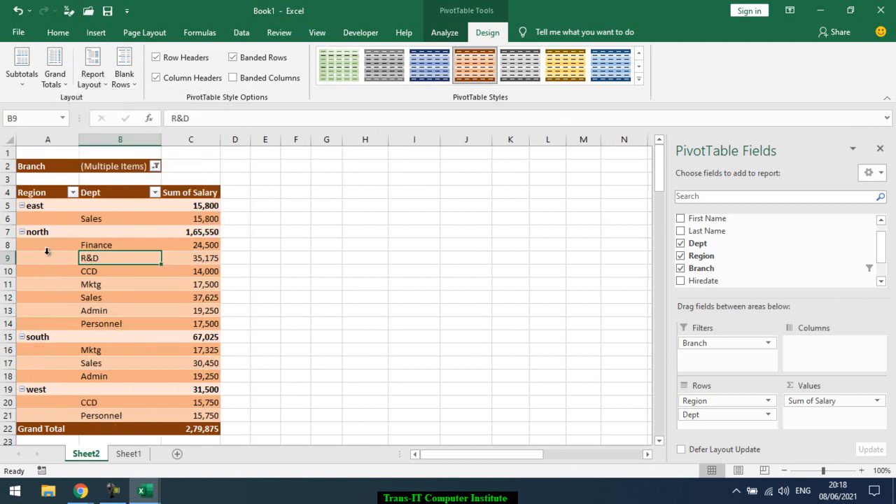
Show the pivot table report in Tabular Form and check the north, south and west region groups.
left_click(47, 192)
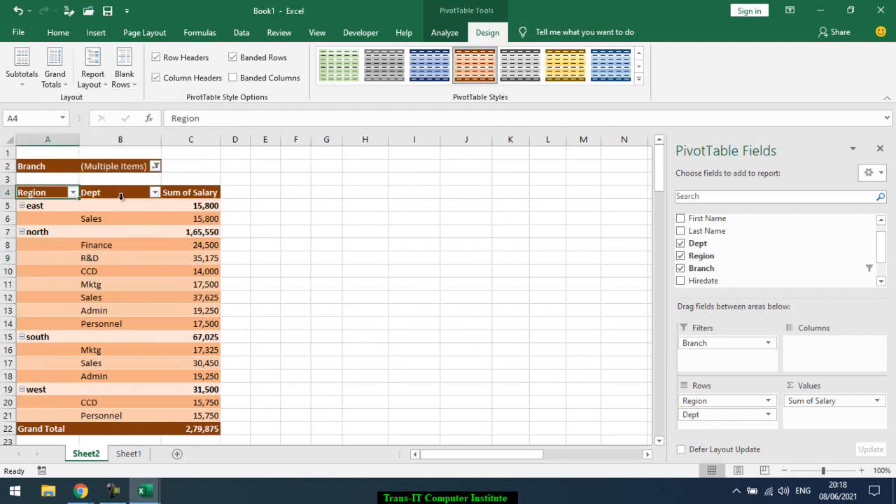
left_click(115, 193)
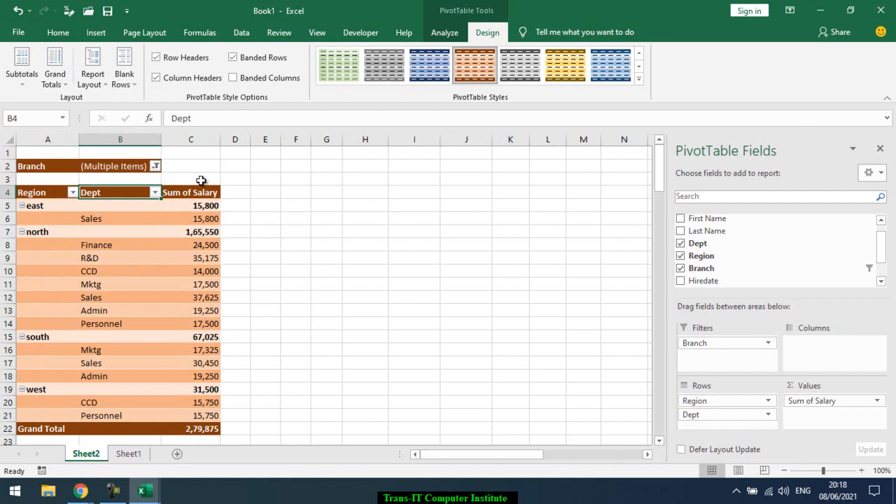
left_click(93, 77)
left_click(142, 165)
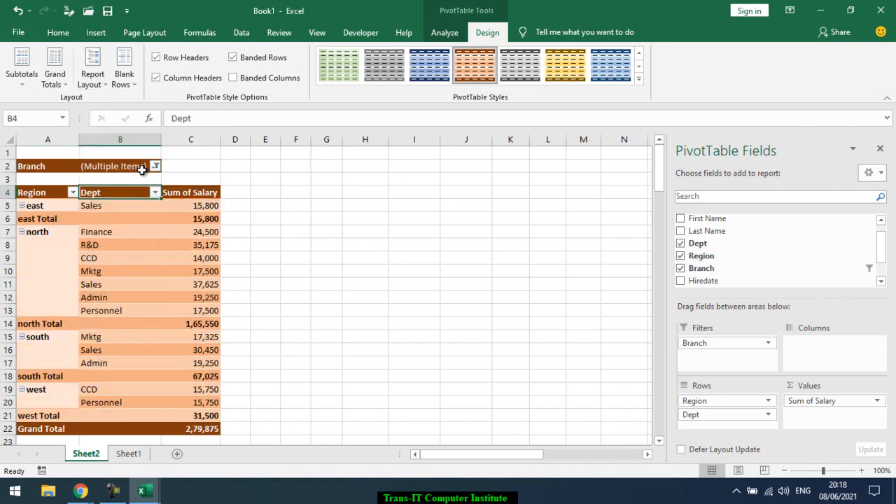
left_click(27, 235)
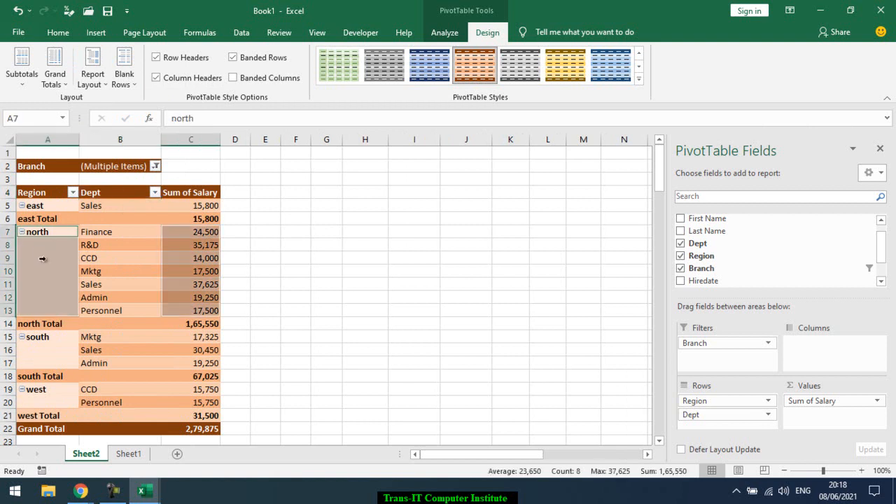
left_click(22, 346)
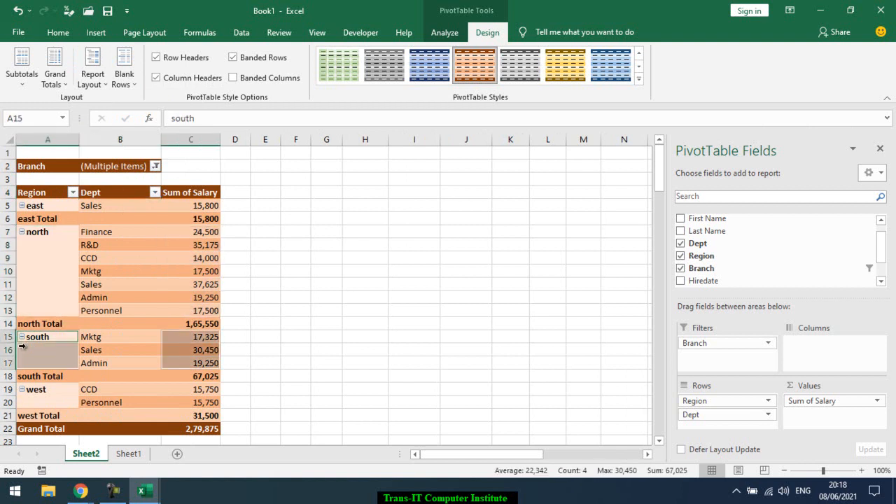
left_click(29, 393)
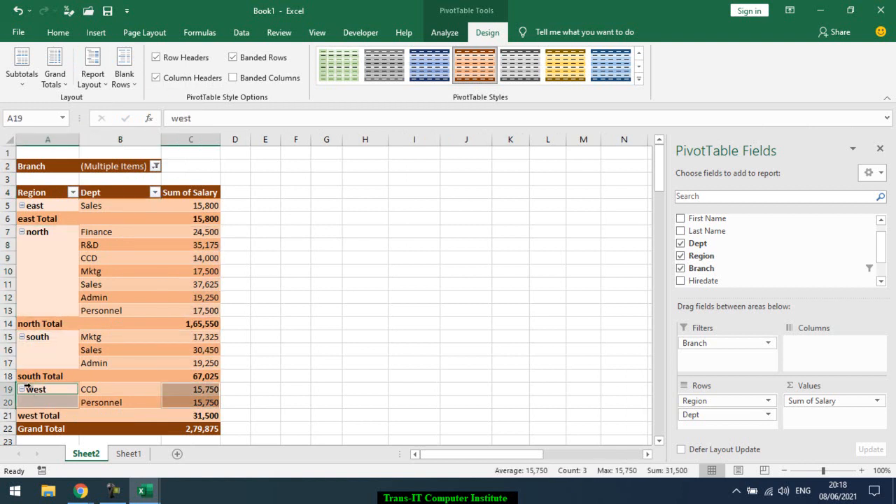
Switch the report layout to Compact Form and set all item labels to repeat.
left_click(92, 76)
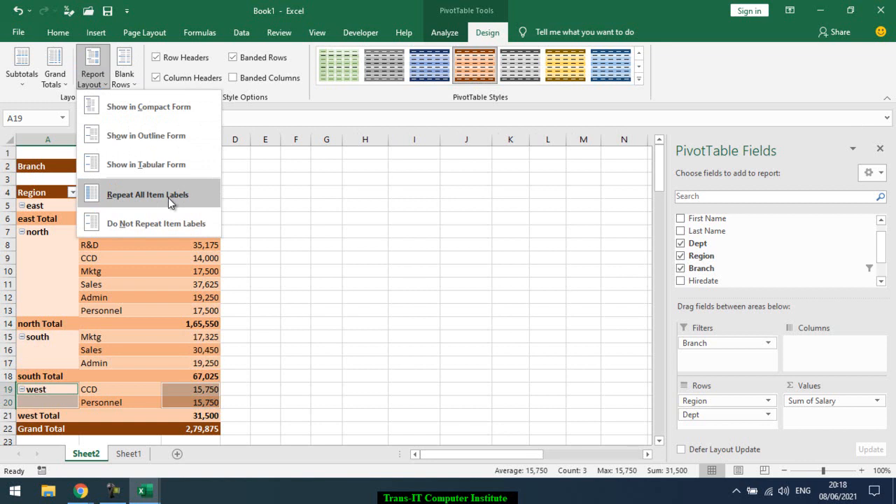
left_click(166, 114)
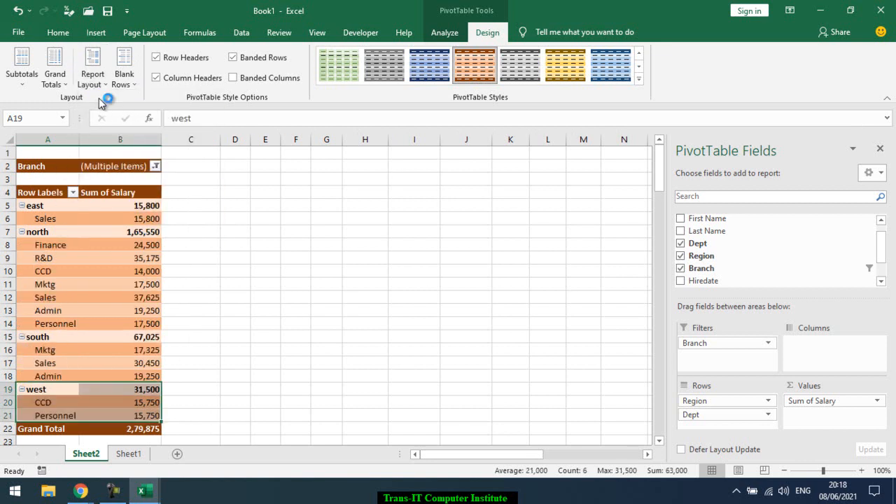
left_click(92, 77)
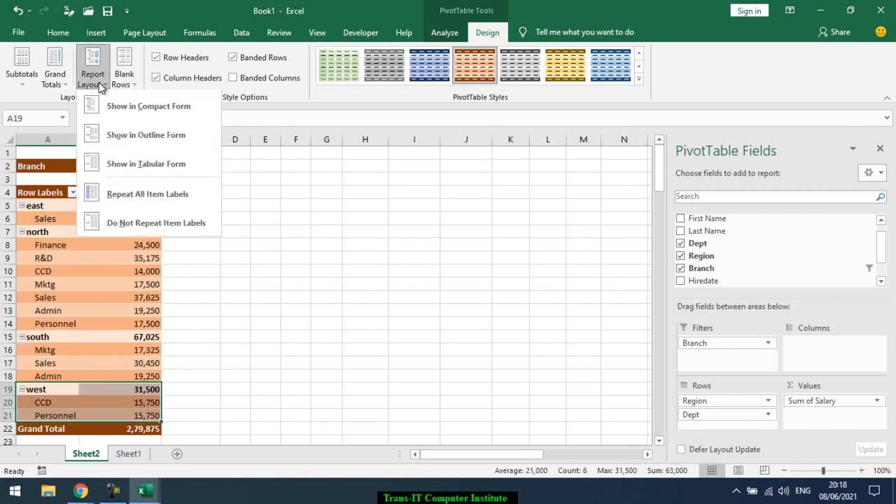
left_click(141, 196)
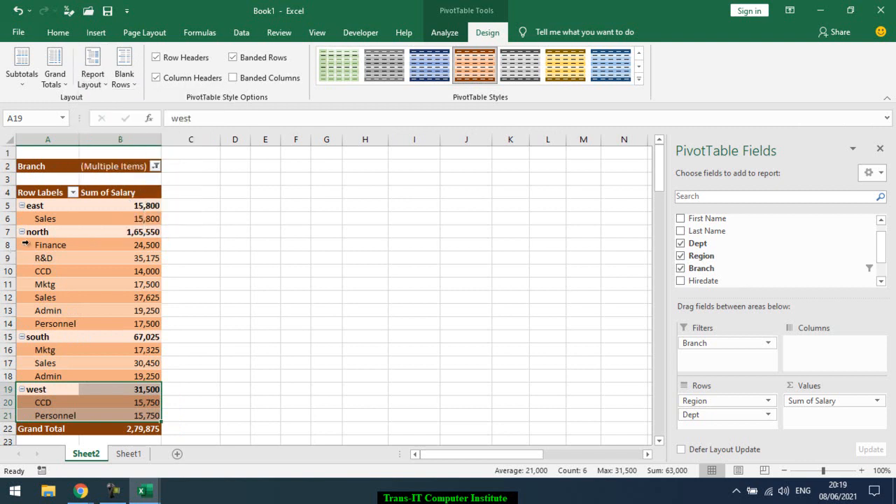
left_click(93, 74)
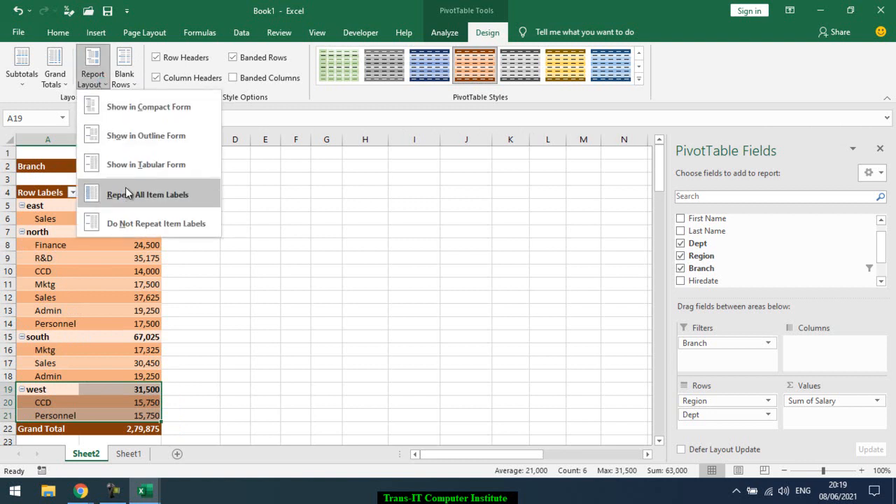
left_click(126, 194)
Change the report layout to Outline Form with all item labels repeated and check the north rows.
left_click(93, 74)
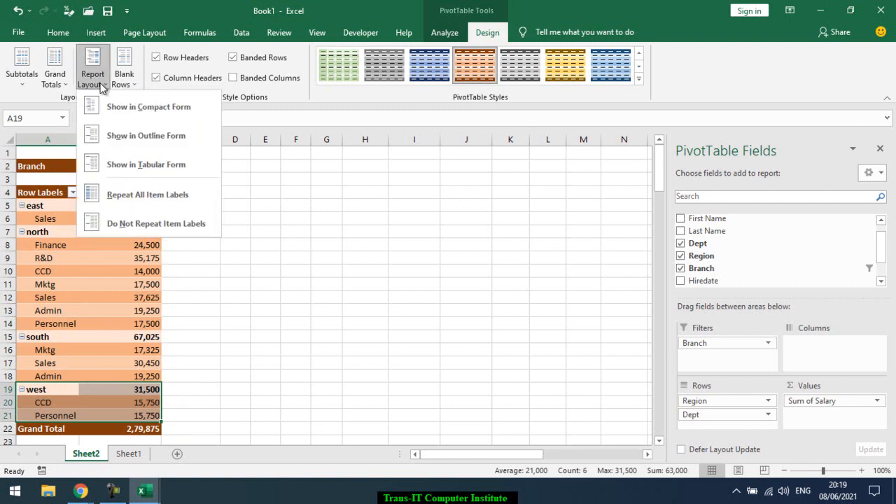
left_click(130, 135)
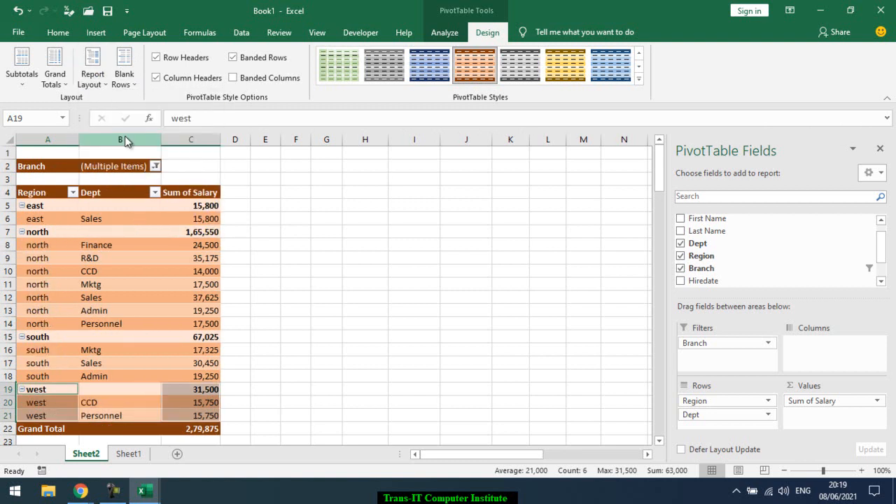
left_click(33, 249)
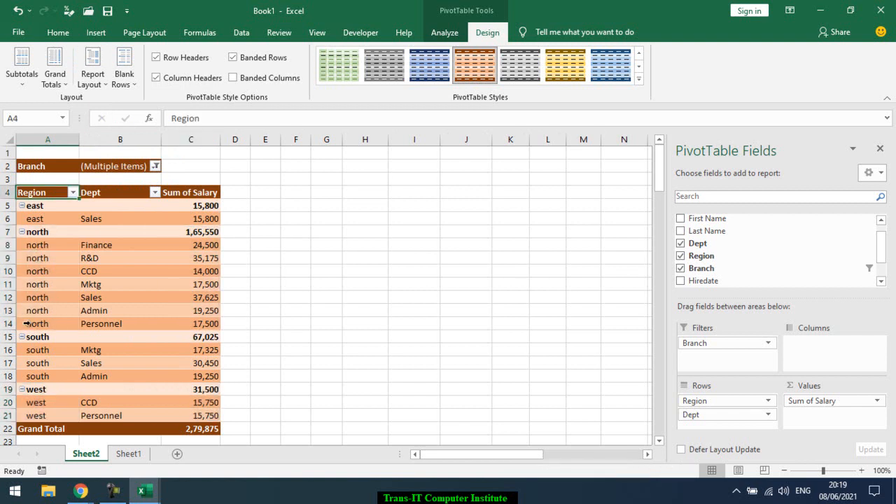
left_click(93, 76)
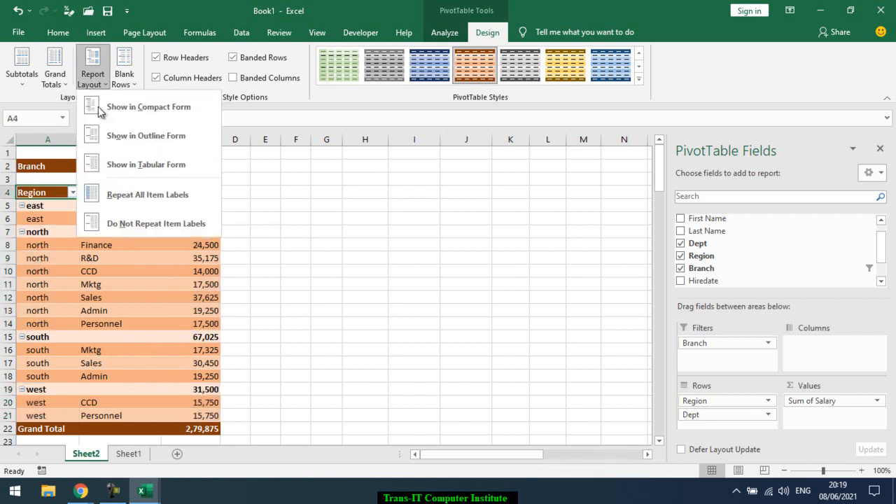
left_click(122, 197)
left_click(32, 261)
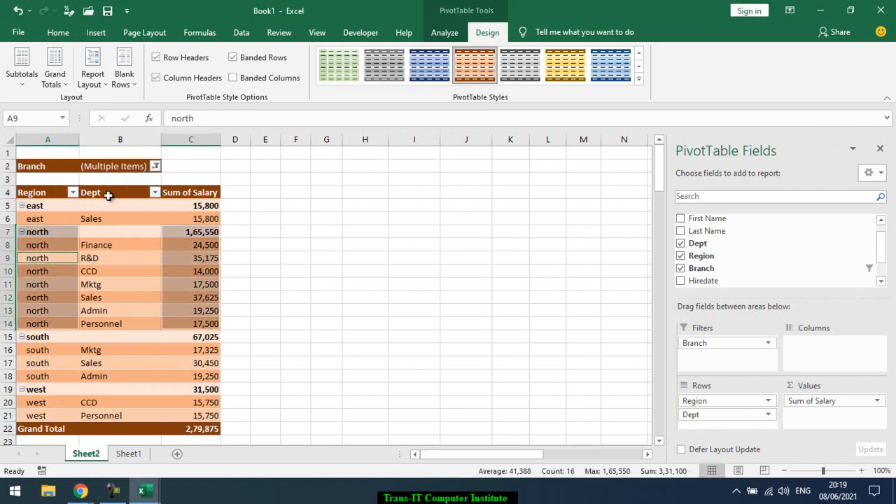
Set the item labels not to repeat and check the Region cells beneath north.
left_click(96, 84)
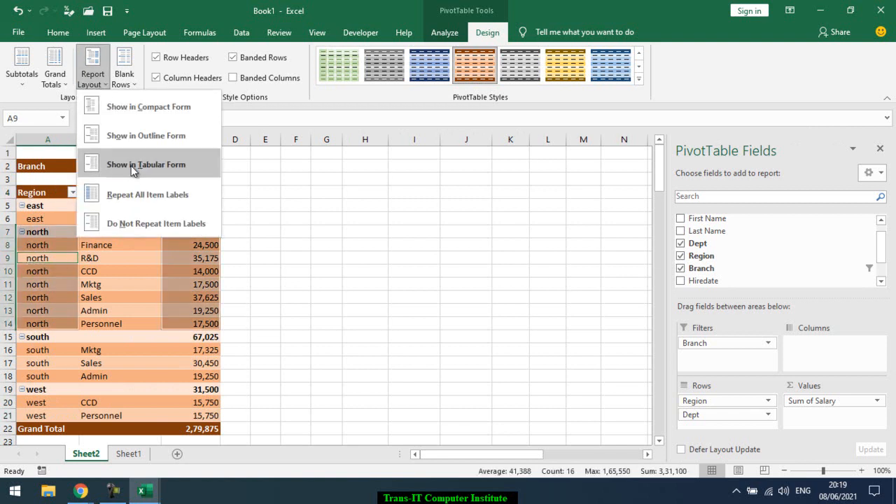
left_click(139, 223)
left_click_drag(44, 247, 55, 320)
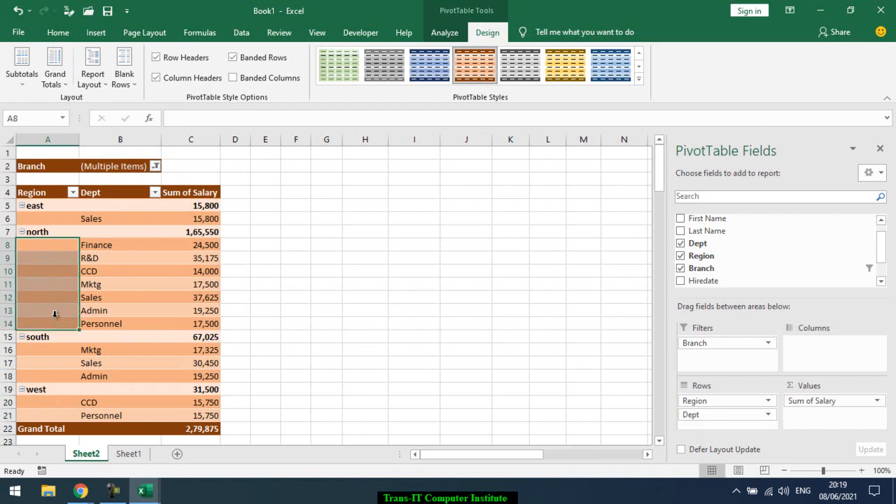
Insert a blank line after each item in the pivot table, then remove the blank lines again.
left_click(138, 84)
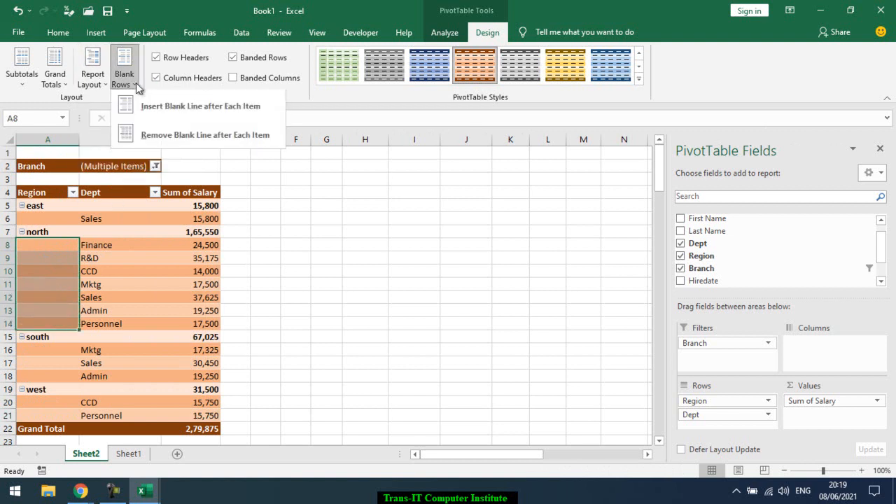
left_click(162, 113)
left_click(45, 231)
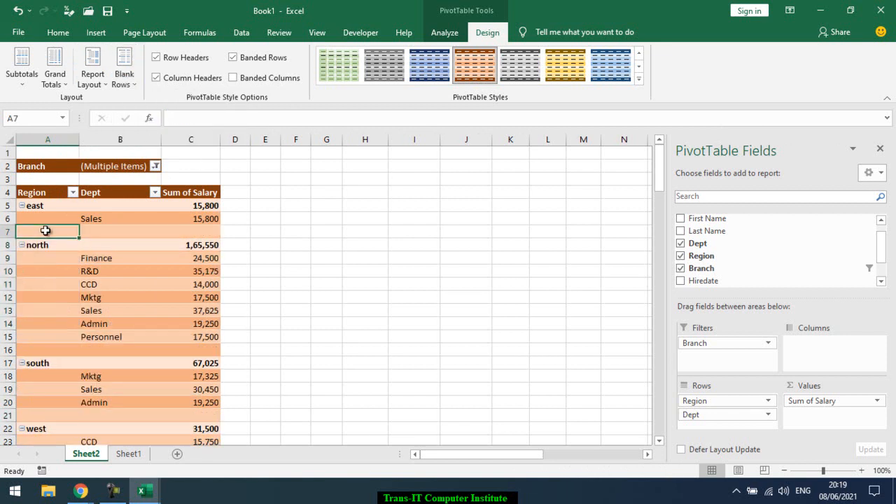
left_click_drag(49, 231, 181, 233)
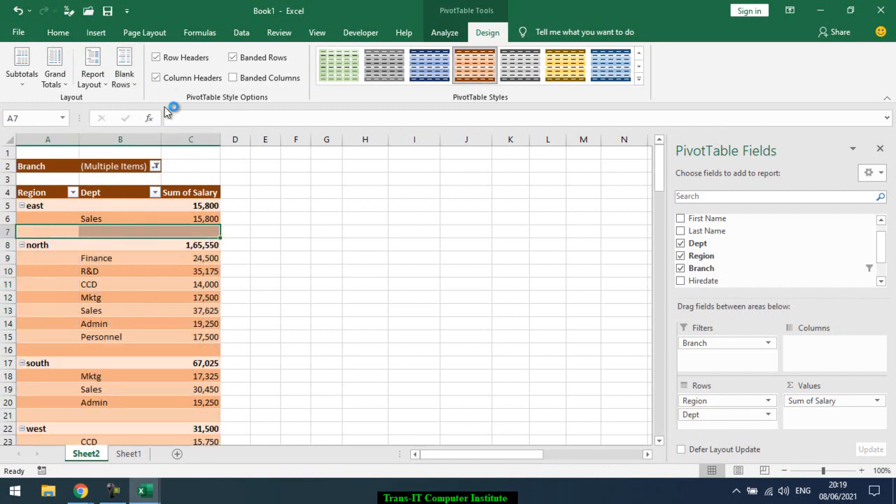
left_click(125, 79)
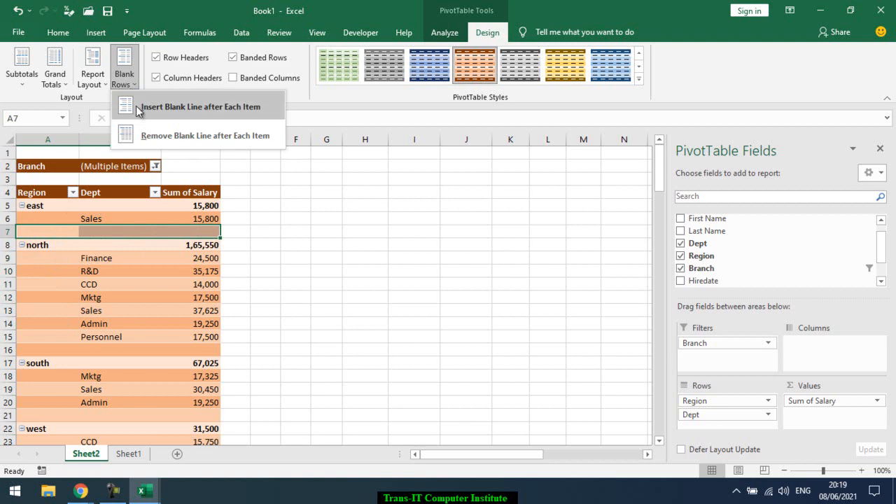
left_click(144, 136)
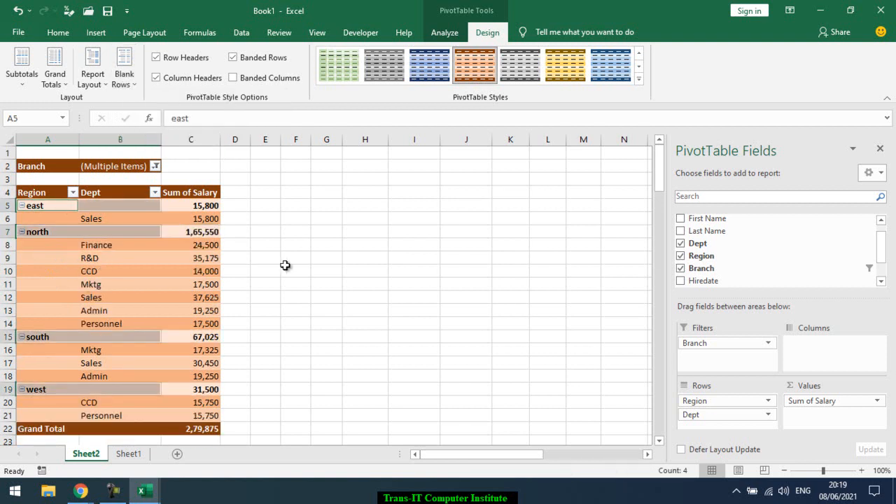
Review the employee source data in Sheet1 and return to the pivot table on Sheet2.
left_click(163, 274)
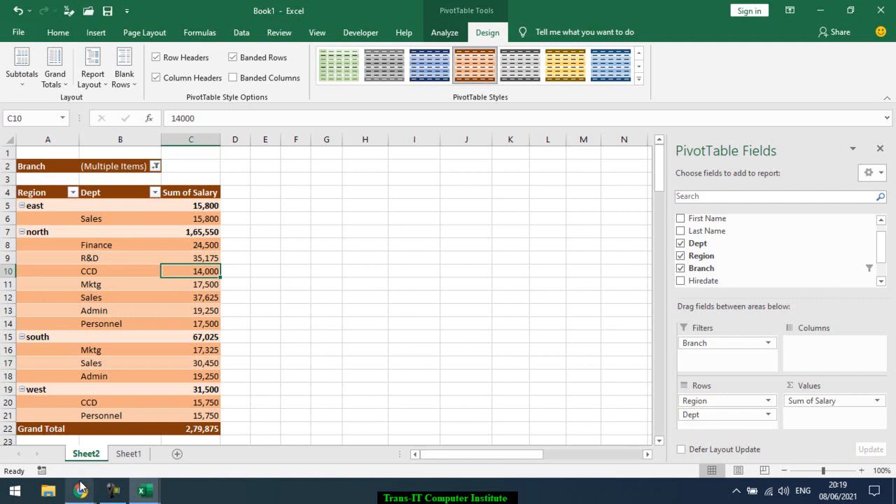
left_click(116, 319)
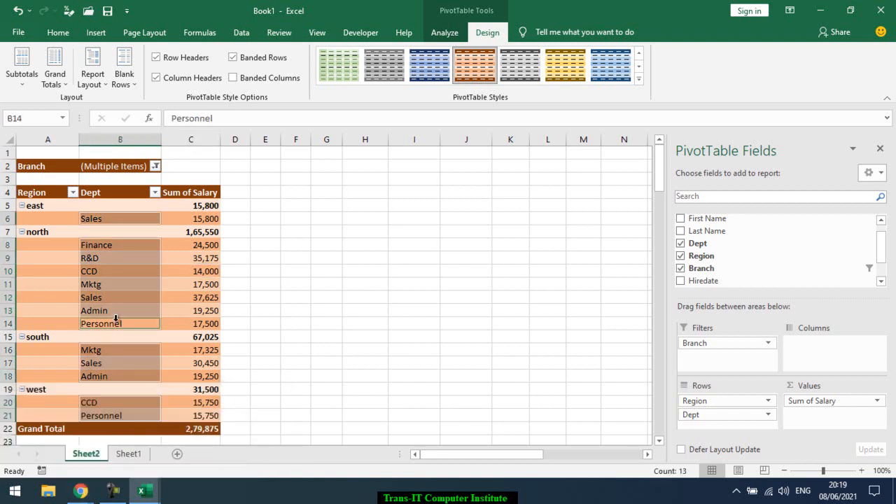
left_click(195, 284)
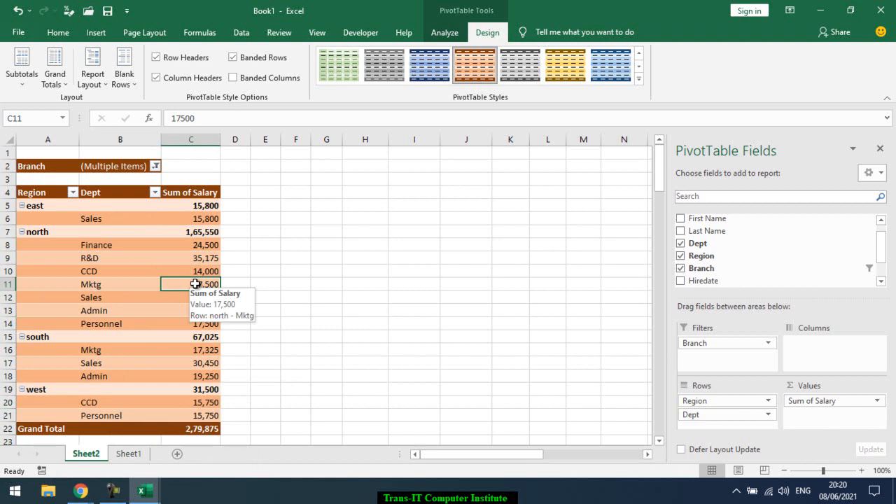
left_click(130, 454)
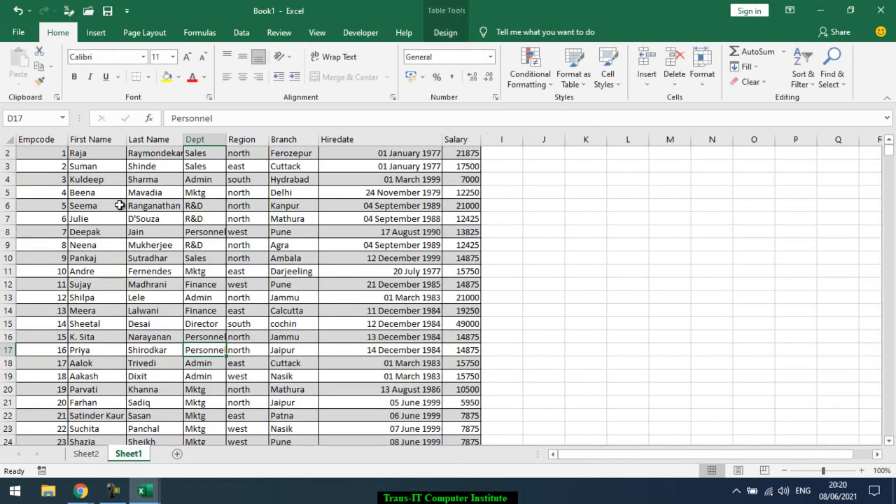
left_click(120, 205)
scroll(121, 206, "up", 1)
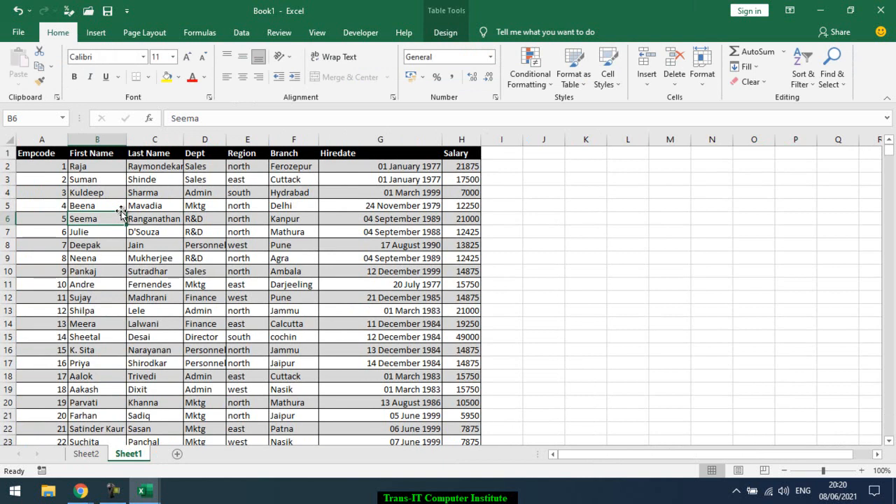
left_click(87, 454)
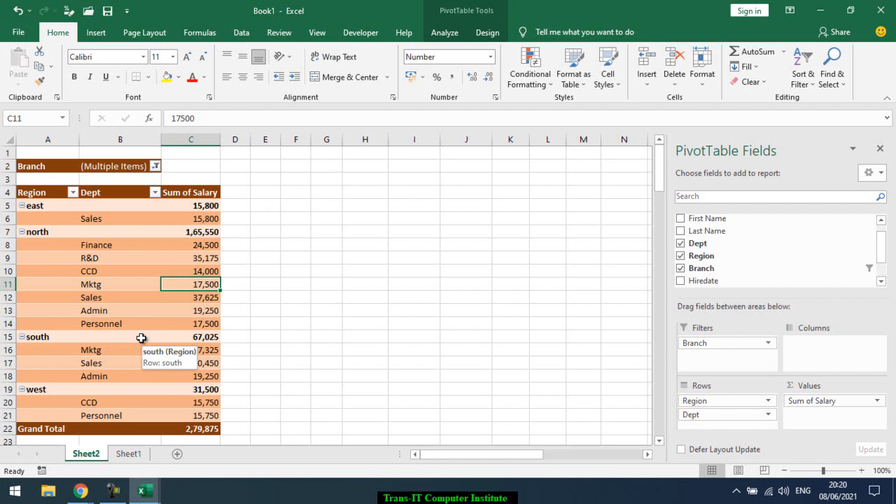
Open the recent workbook "Tea All Country Data (1)".
left_click(16, 33)
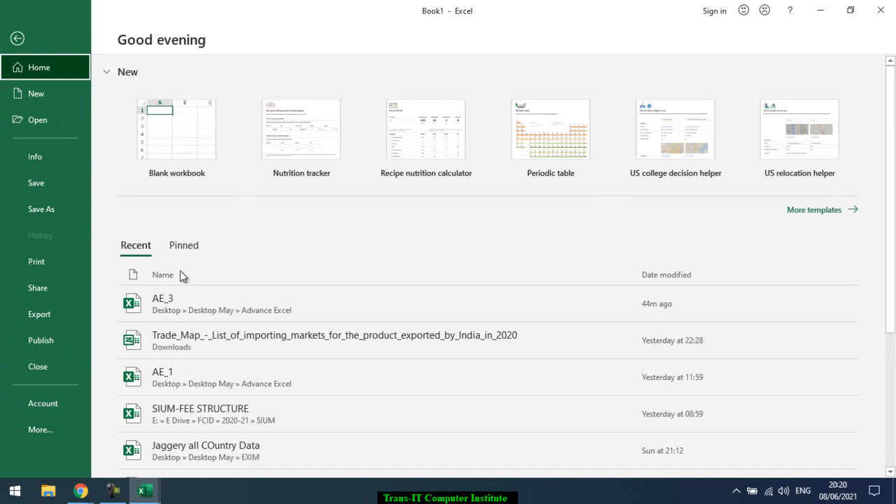
scroll(180, 275, "down", 3)
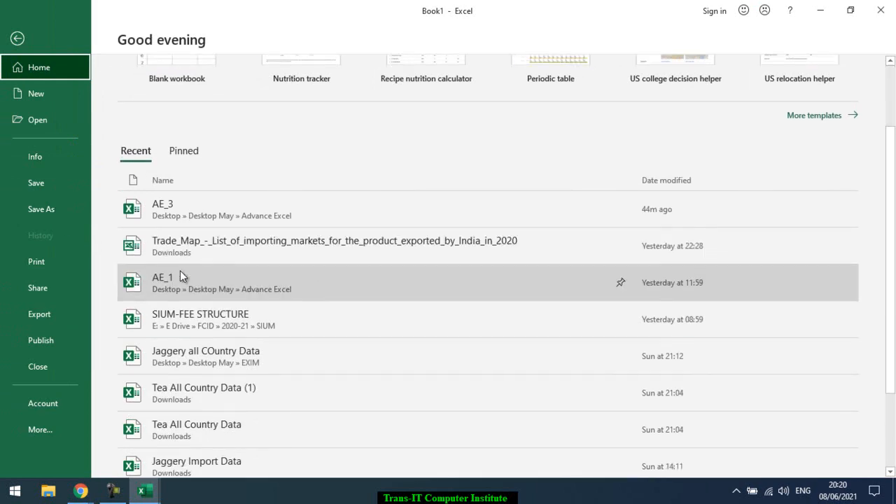
scroll(180, 270, "down", 2)
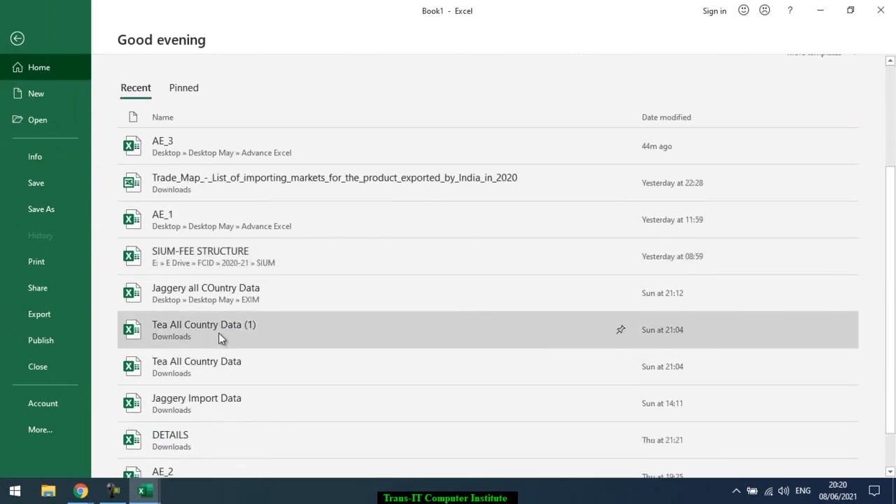
left_click(218, 333)
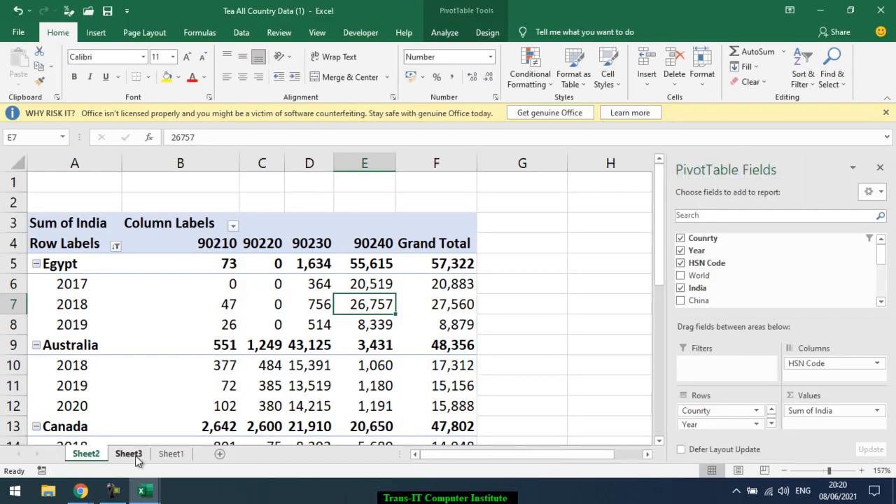
Examine the tea trade source table in Sheet1 from its first row, including the Egypt entries.
left_click(136, 457)
left_click(178, 456)
scroll(182, 298, "up", 20)
scroll(182, 293, "up", 15)
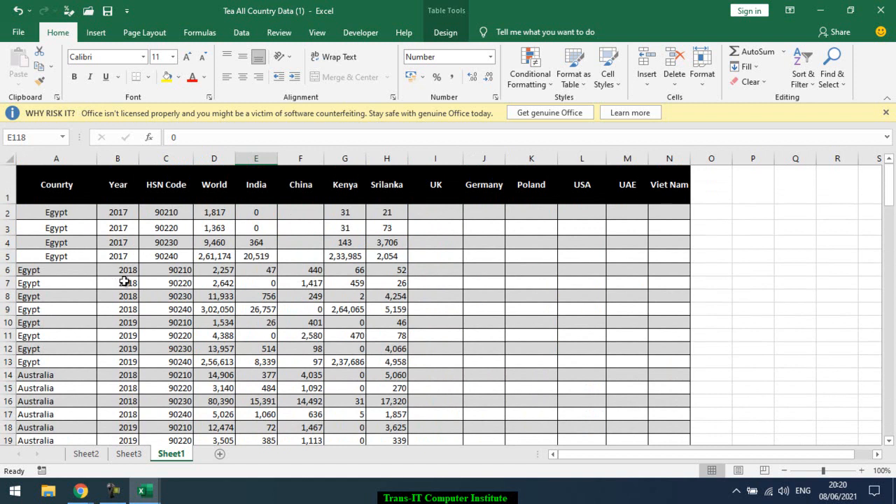
left_click_drag(75, 210, 90, 239)
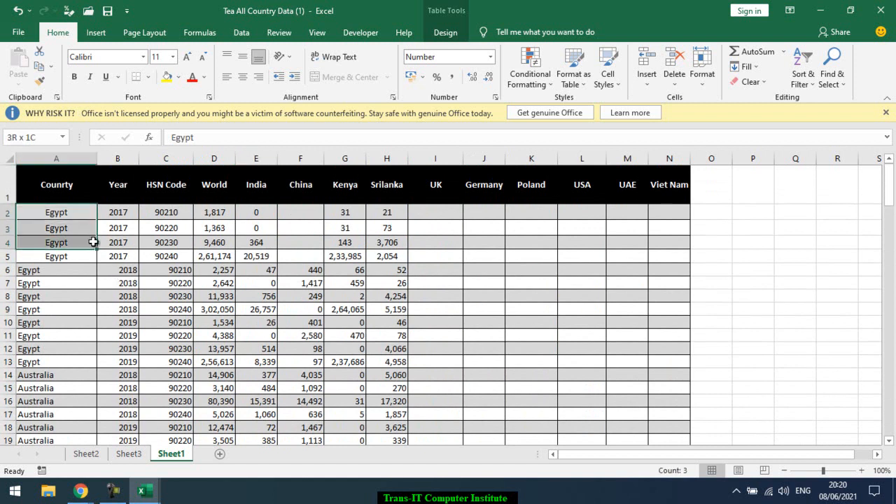
Review the Year, HSN Code, World and India column headings of the tea trade table.
left_click(121, 195)
left_click(154, 190)
left_click(206, 190)
left_click(257, 186)
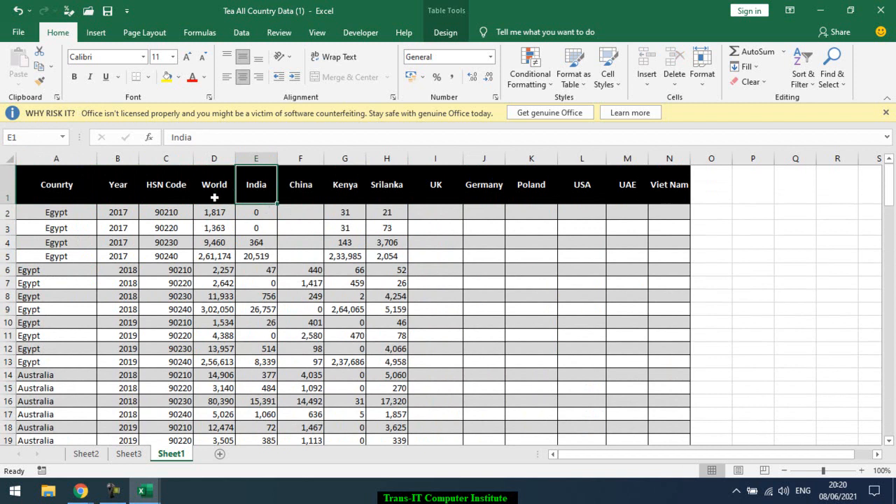
Examine the 2017 Egypt rows, including their HSN codes and the import figures for each supplier country.
left_click_drag(57, 213, 60, 257)
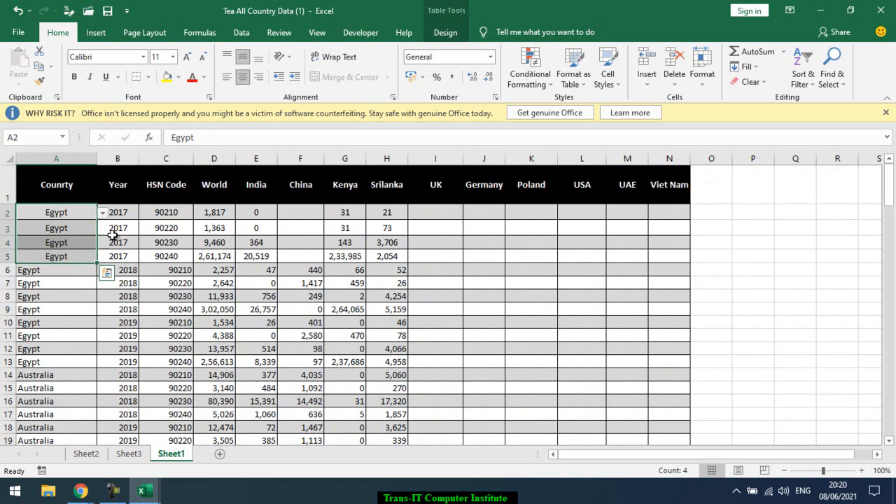
left_click(121, 212)
left_click_drag(156, 210, 173, 257)
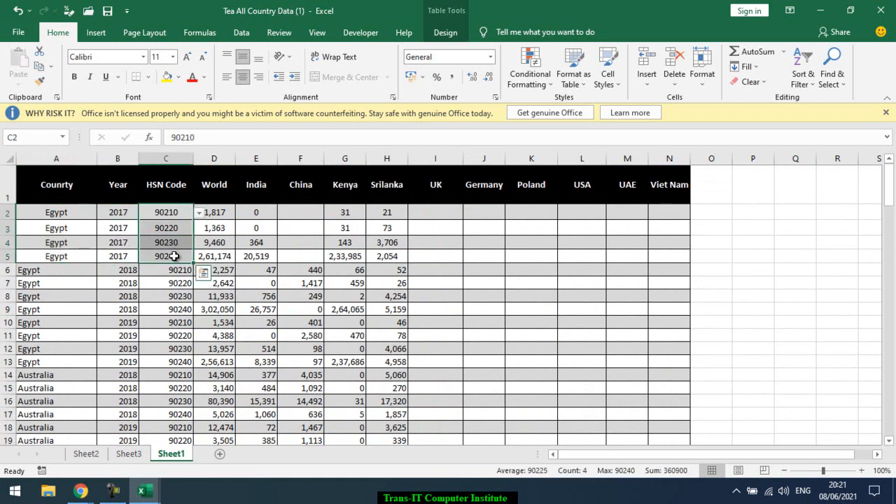
left_click(211, 212)
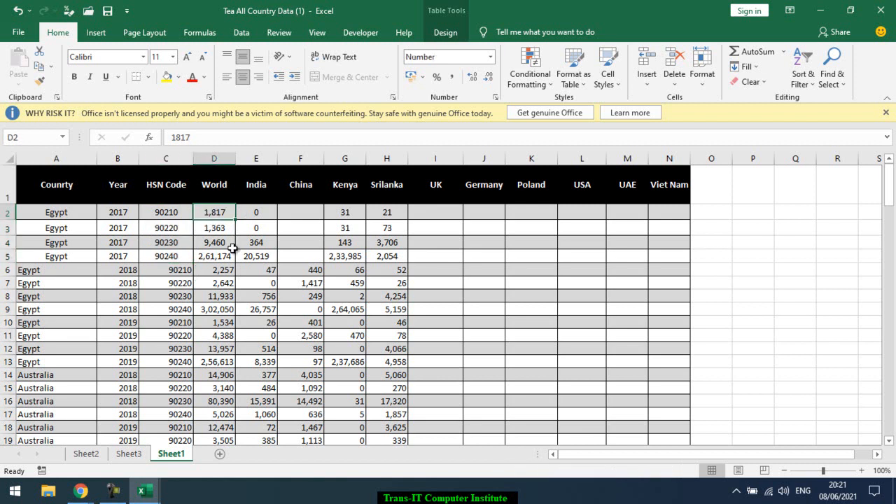
left_click(254, 213)
type("0")
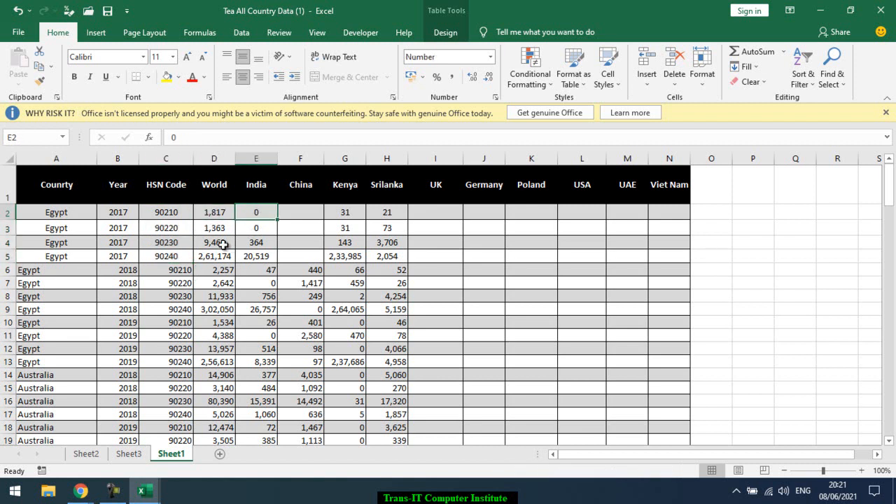
left_click(316, 210)
left_click(344, 212)
type("31")
left_click(390, 212)
left_click(425, 212)
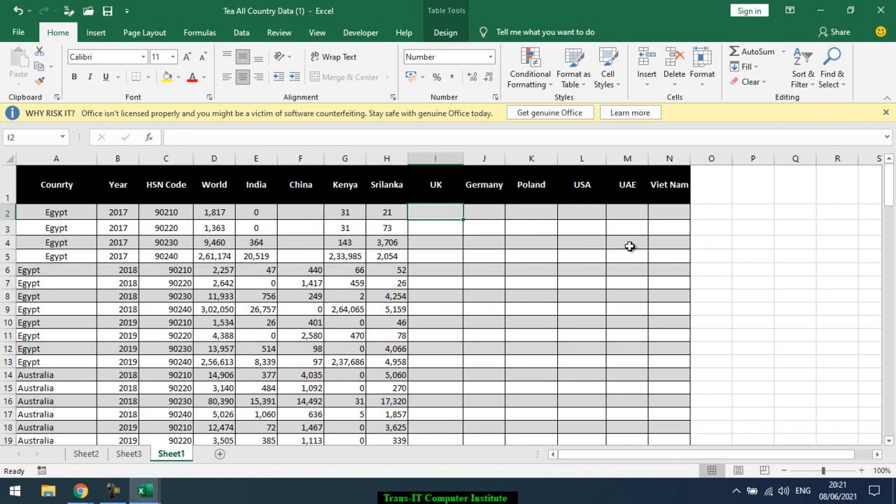
Examine the first Australia entries for 2018 across the year, HSN code and supplier country columns.
left_click(73, 376)
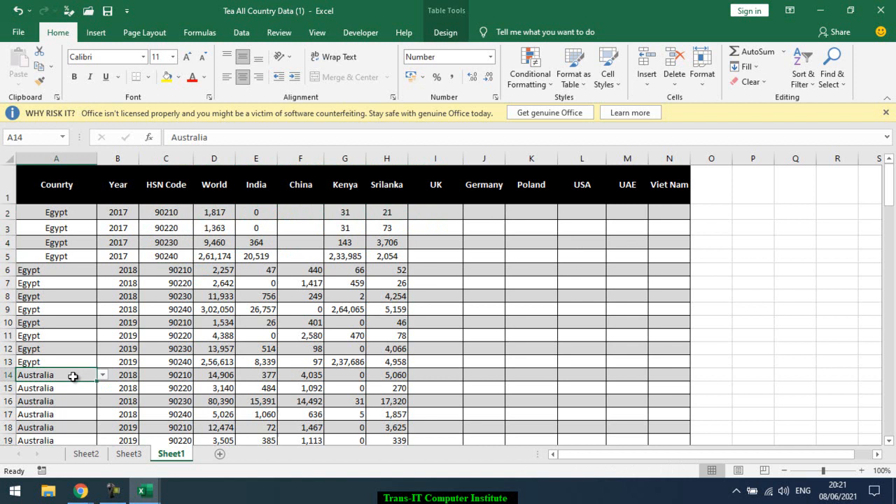
left_click(129, 377)
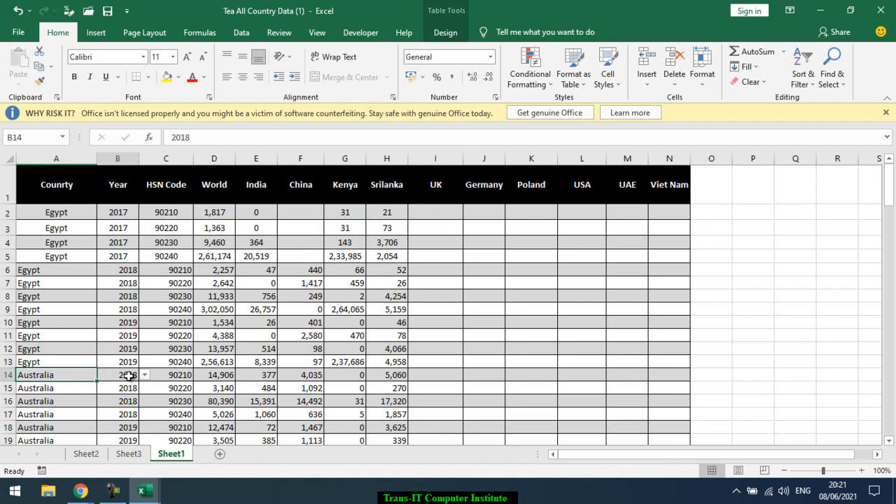
left_click(171, 386)
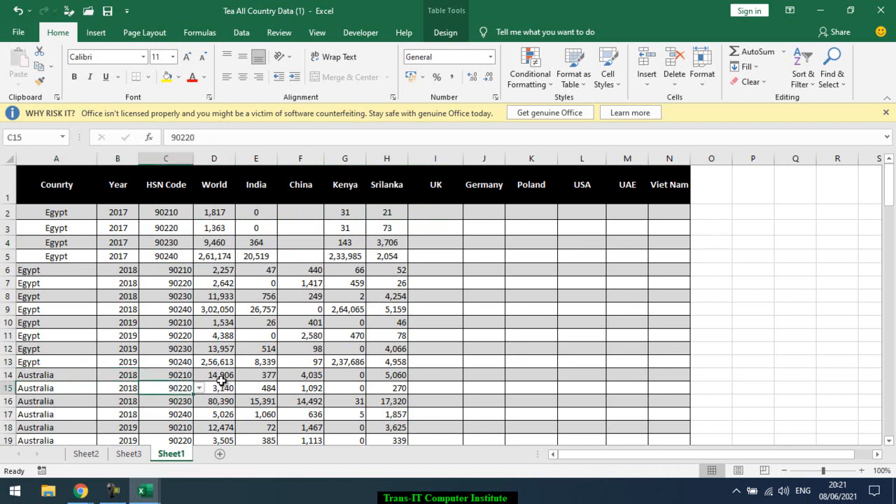
left_click(222, 379)
left_click(264, 377)
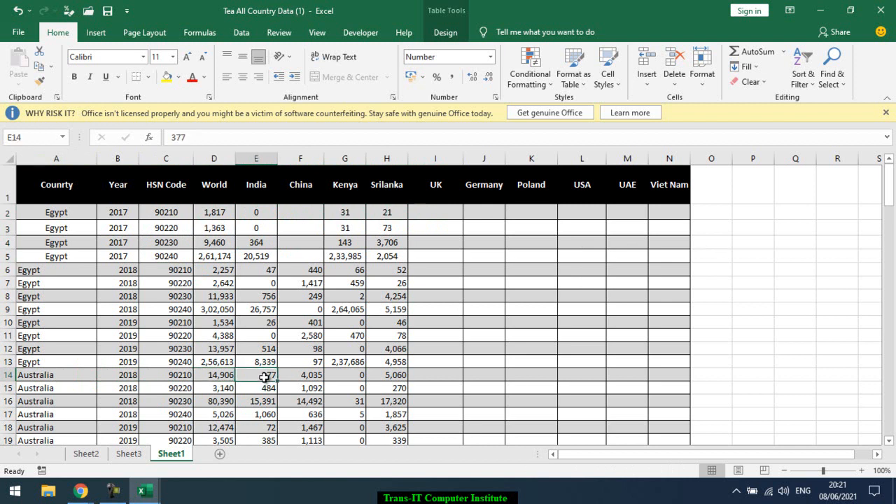
left_click(301, 377)
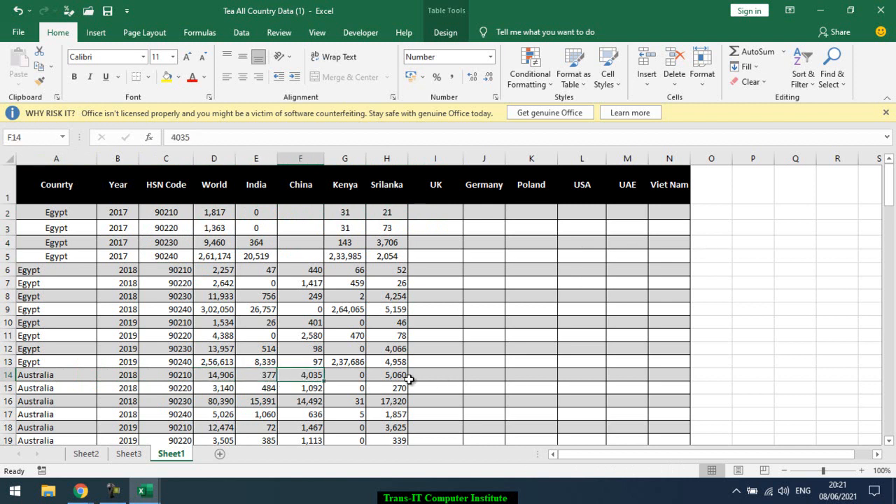
left_click(404, 378)
Dismiss the Office licensing warning above the worksheet.
scroll(357, 323, "down", 3)
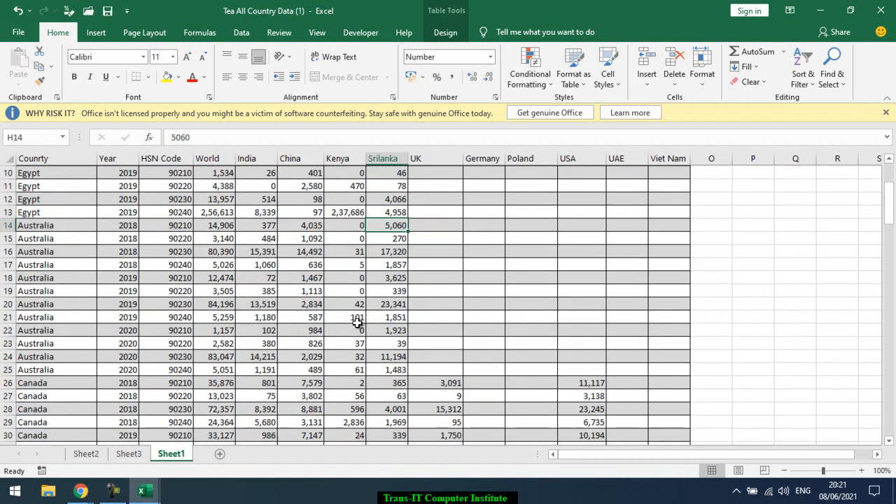
left_click(885, 114)
scroll(44, 218, "up", 3)
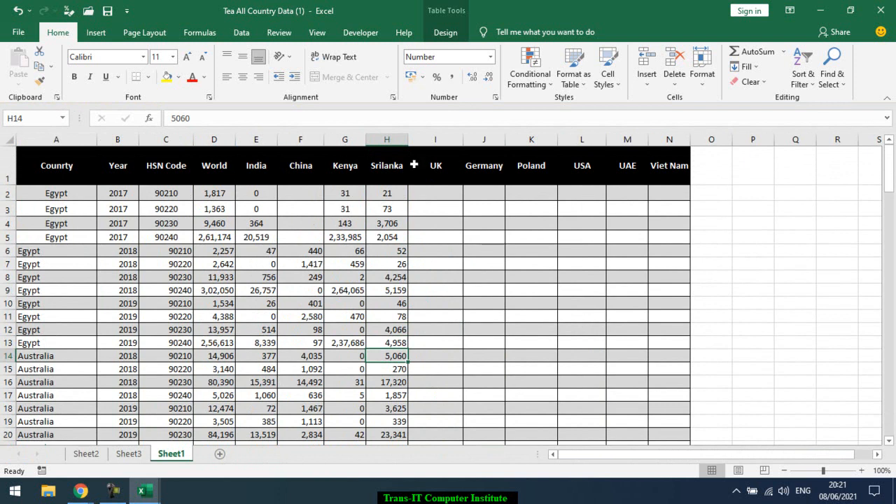
Review the country, year and HSN code entries from Egypt down to the table's last Afghanistan row.
left_click_drag(61, 199, 68, 346)
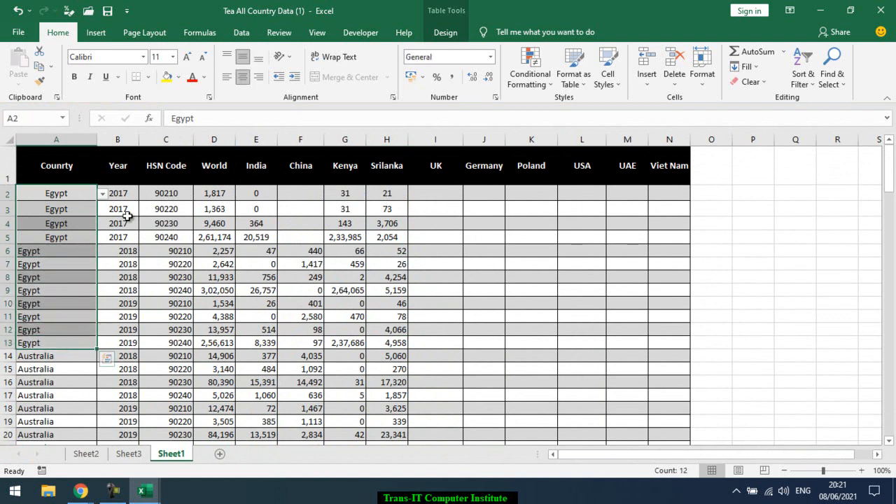
left_click_drag(121, 196, 126, 356)
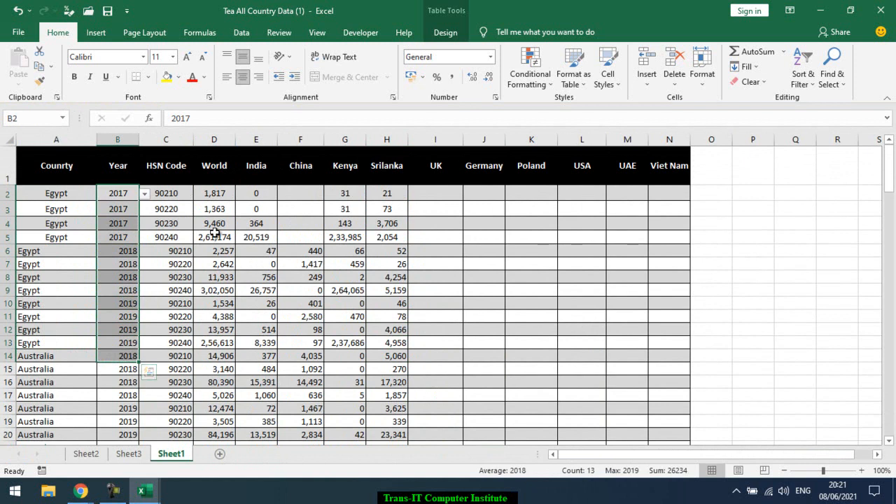
left_click(172, 191)
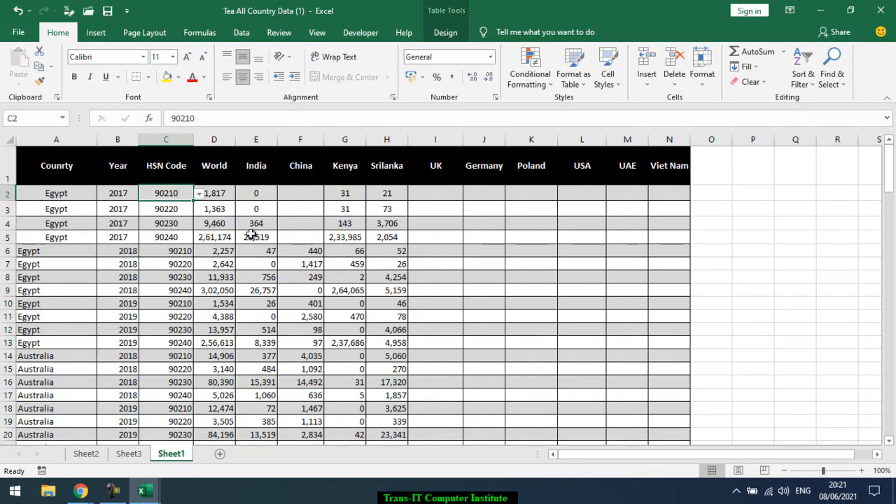
scroll(55, 283, "down", 12)
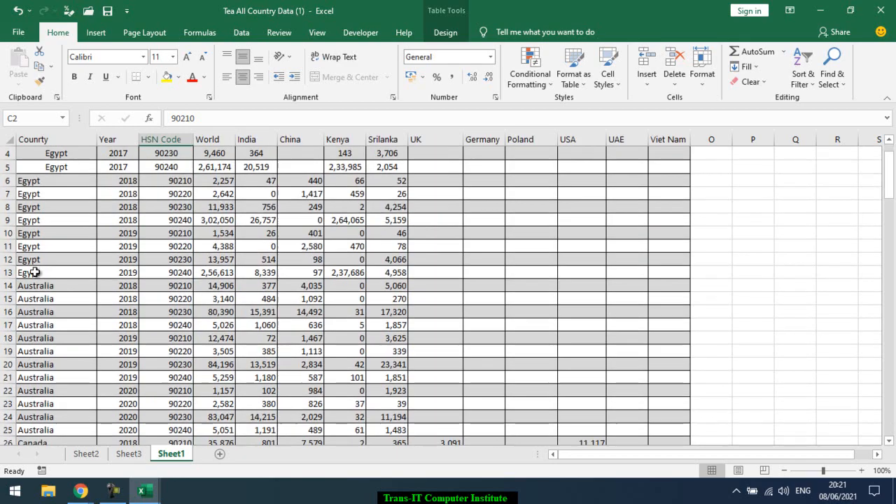
scroll(37, 272, "down", 16)
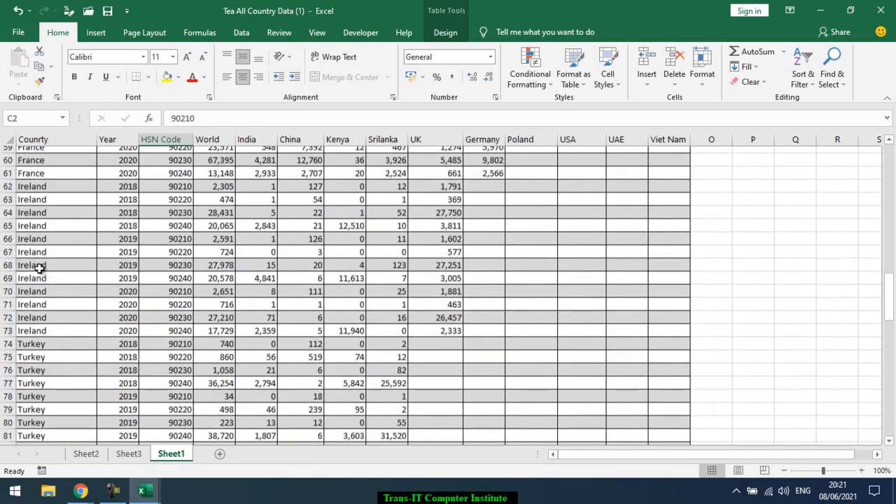
scroll(40, 269, "down", 9)
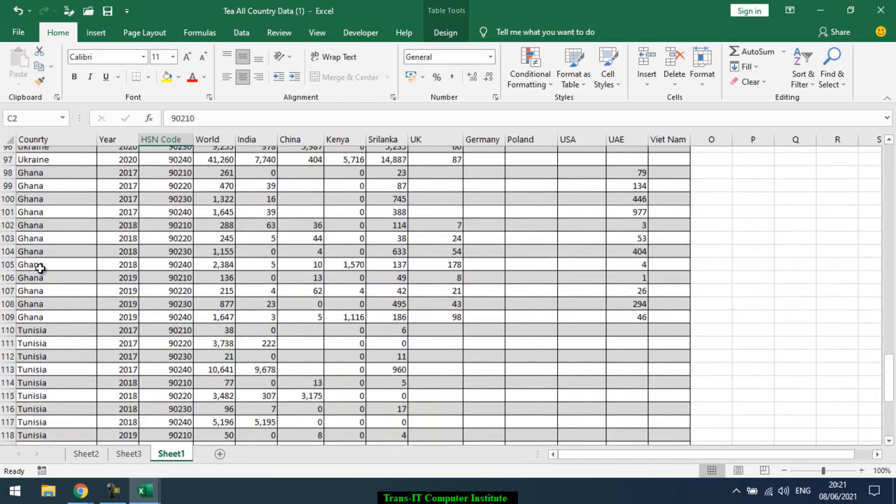
scroll(43, 267, "down", 3)
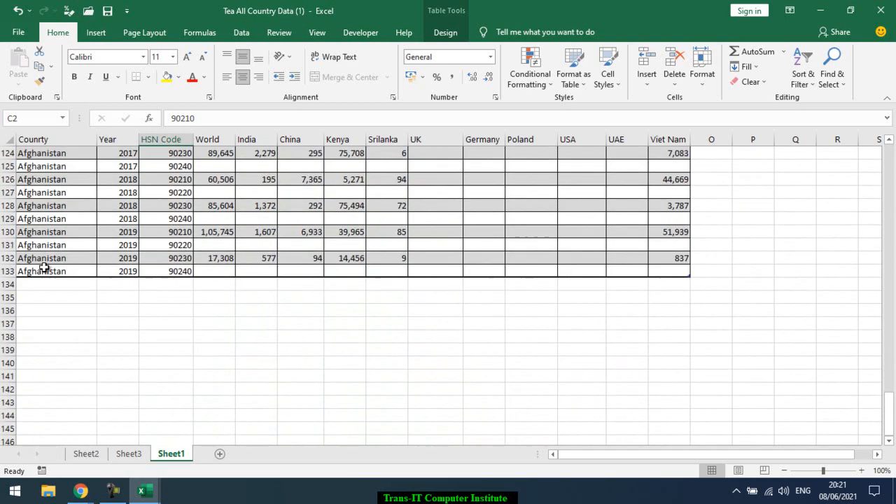
scroll(43, 268, "up", 4)
scroll(45, 268, "up", 20)
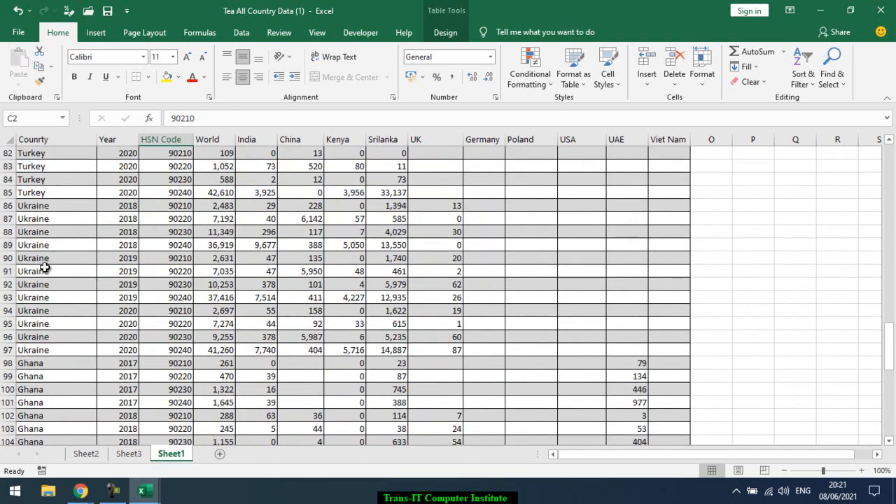
scroll(44, 267, "up", 5)
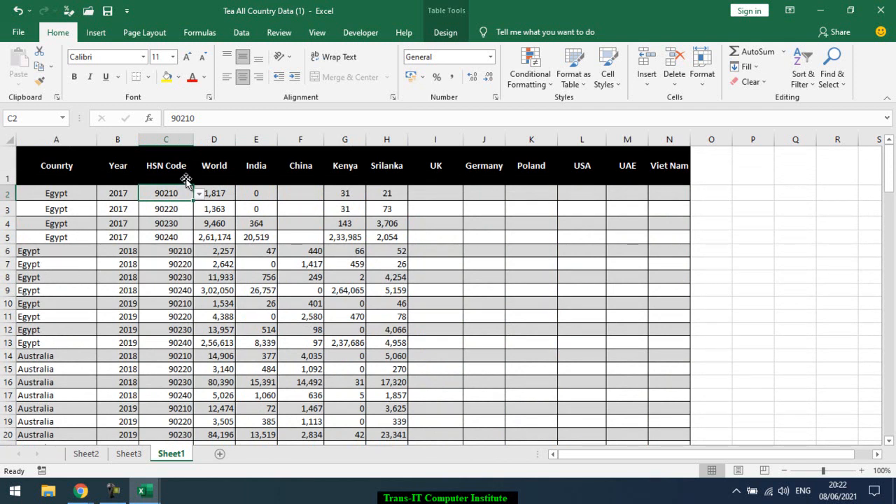
Summarize Table1 with a pivot table on a new worksheet, using HSN Code as rows and the sum of India as values.
left_click(456, 38)
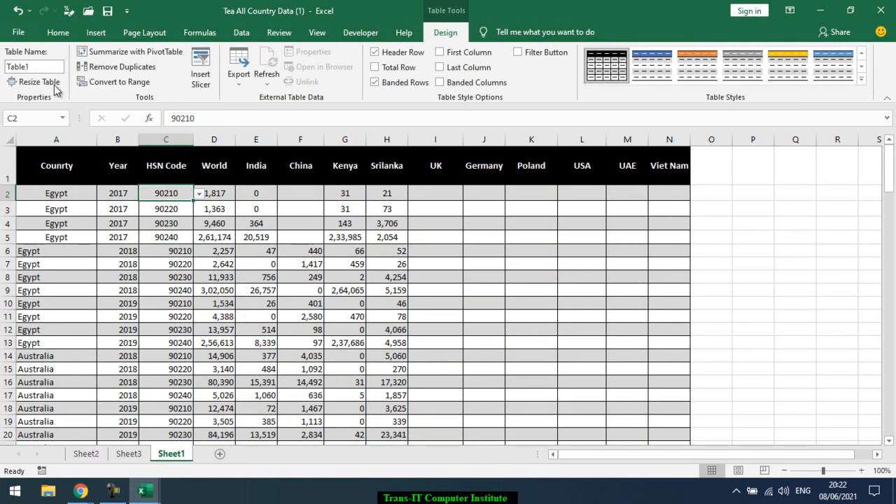
left_click(129, 52)
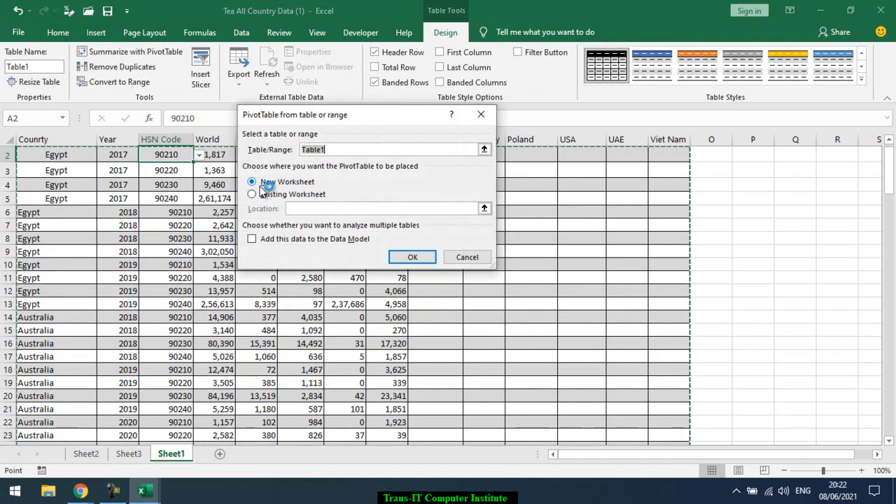
left_click(413, 257)
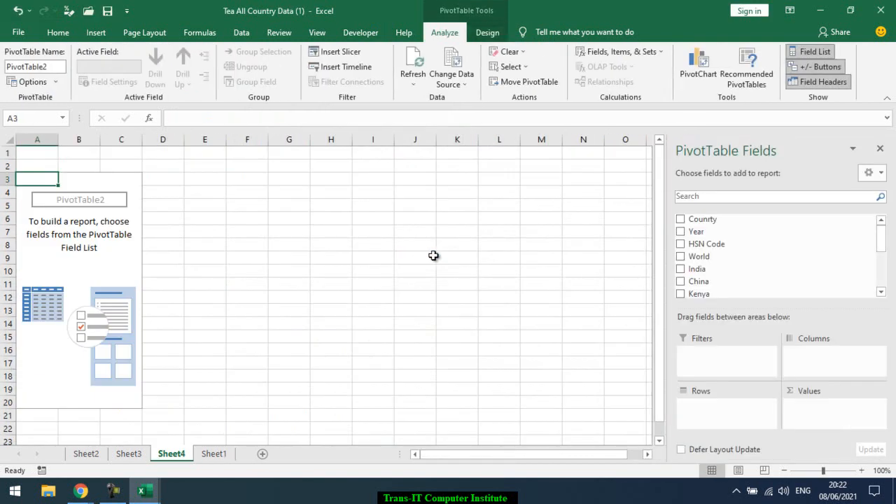
left_click_drag(734, 245, 732, 410)
left_click_drag(721, 273, 804, 409)
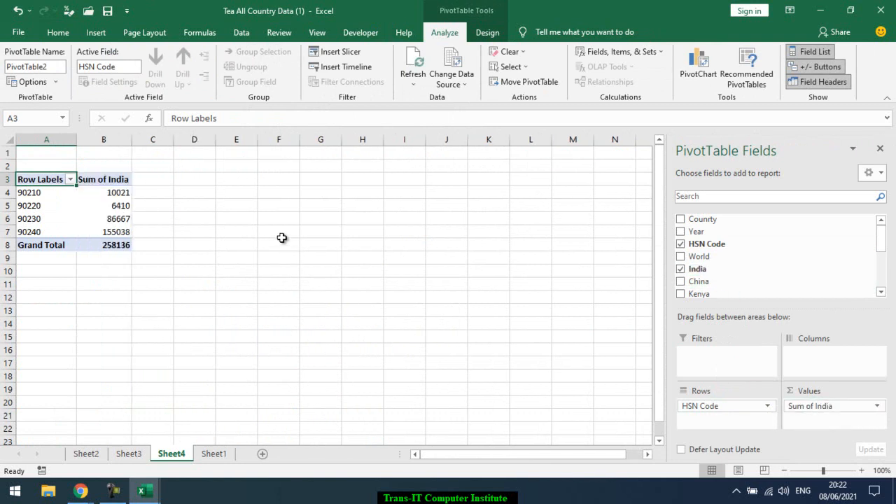
Examine the pivot table rows for HSN codes 90210, 90220, 90230 and 90240 one by one.
left_click(21, 193)
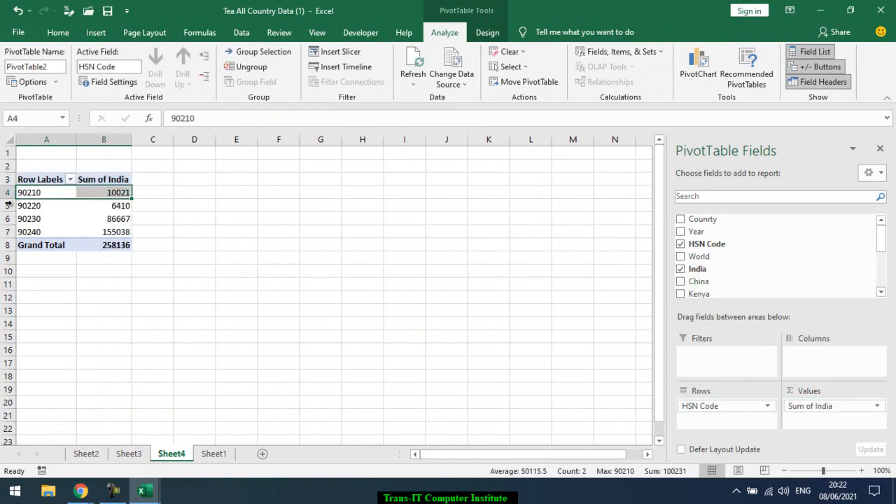
left_click(11, 206)
left_click(13, 219)
left_click(13, 232)
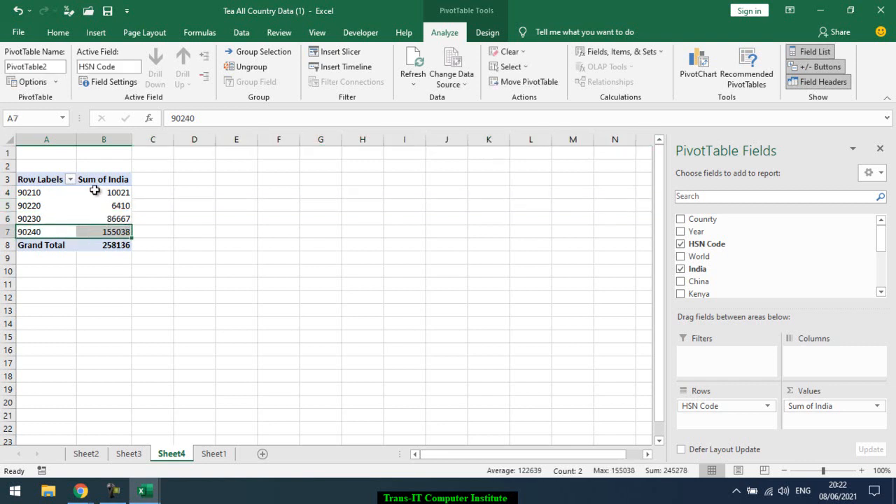
Compare the India and HSN Code source columns in Sheet1 with the pivot table's India sums on Sheet4.
left_click(212, 454)
scroll(191, 278, "up", 1)
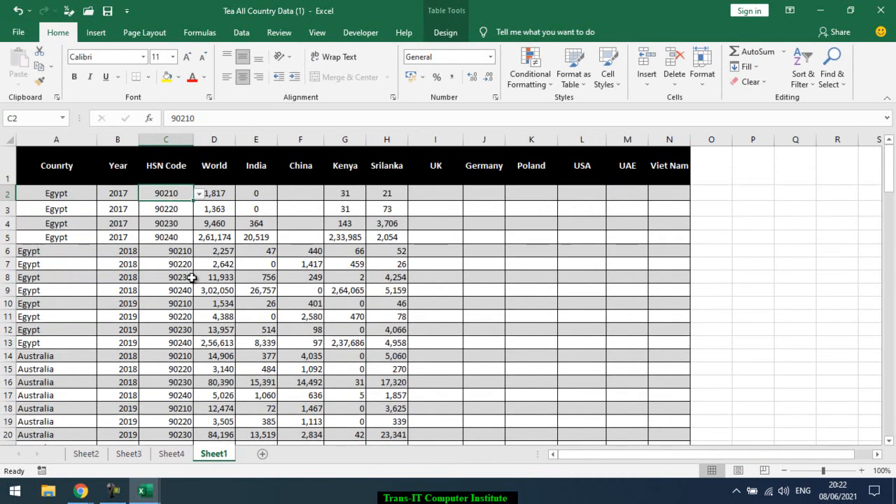
left_click(259, 172)
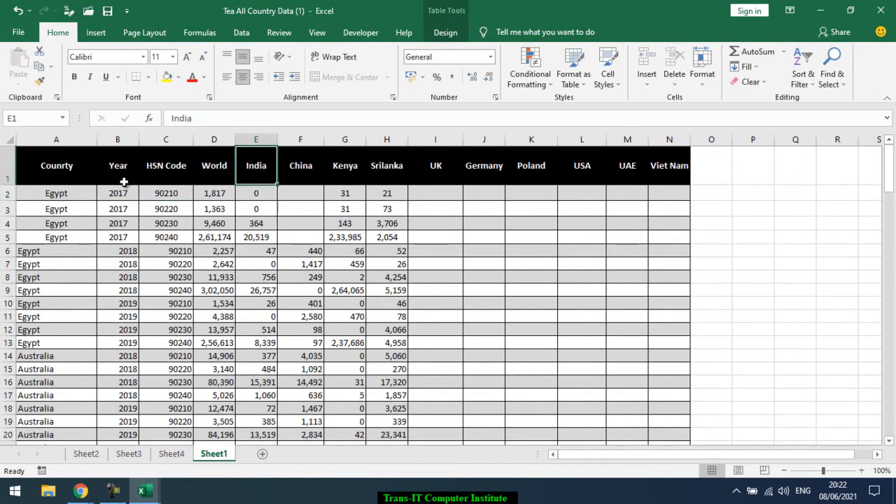
left_click(148, 176)
left_click_drag(158, 199, 174, 238)
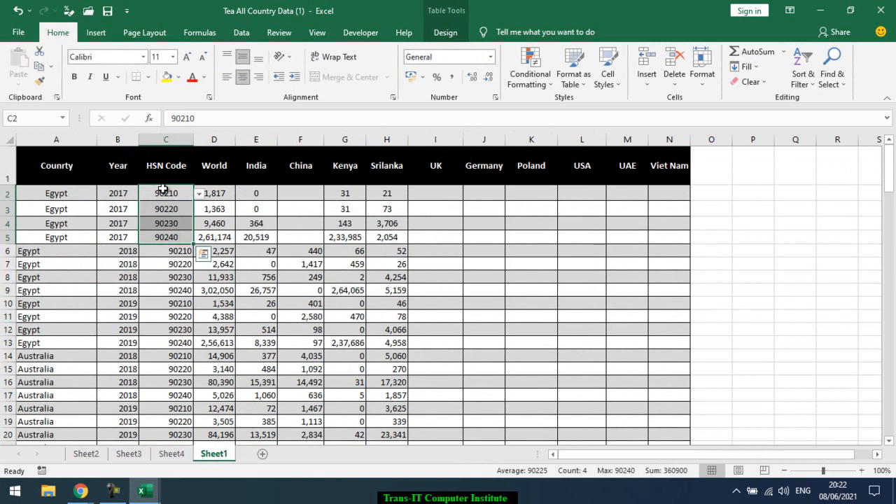
left_click_drag(164, 194, 171, 237)
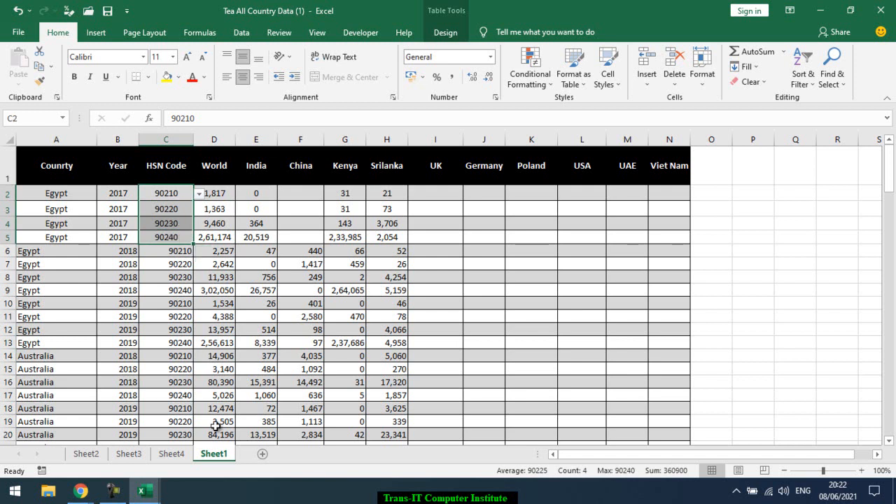
left_click(182, 457)
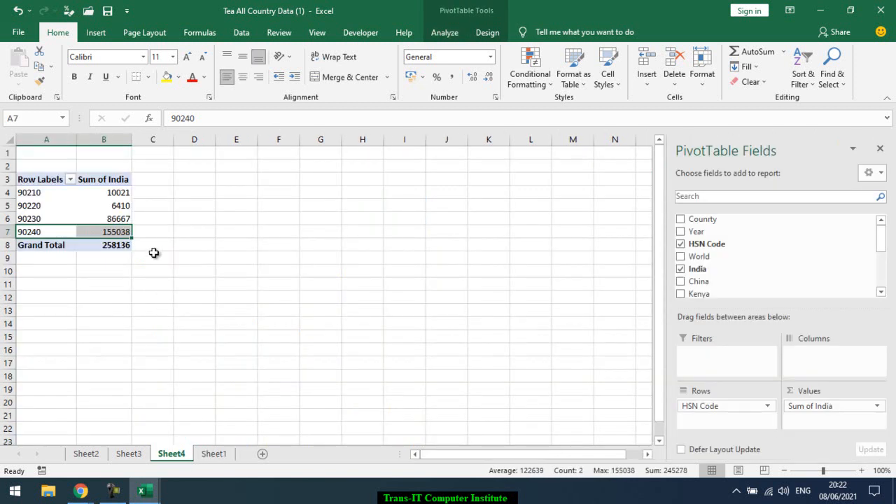
left_click(104, 206)
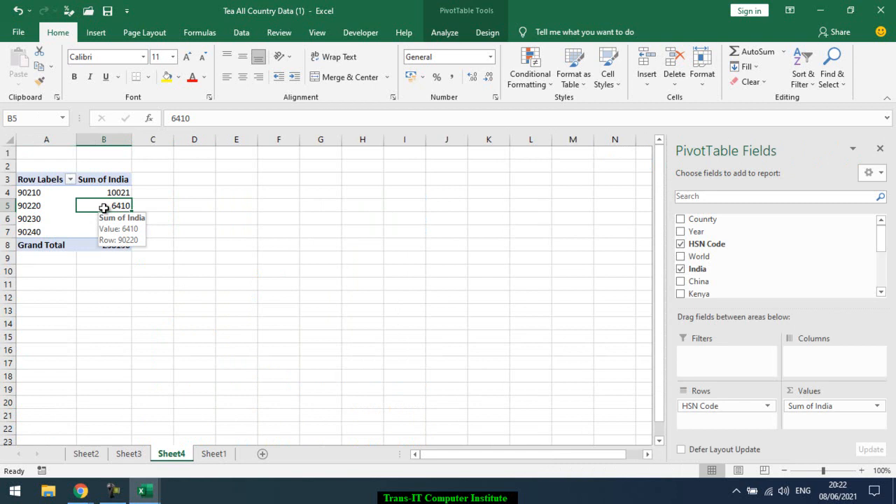
left_click(30, 196)
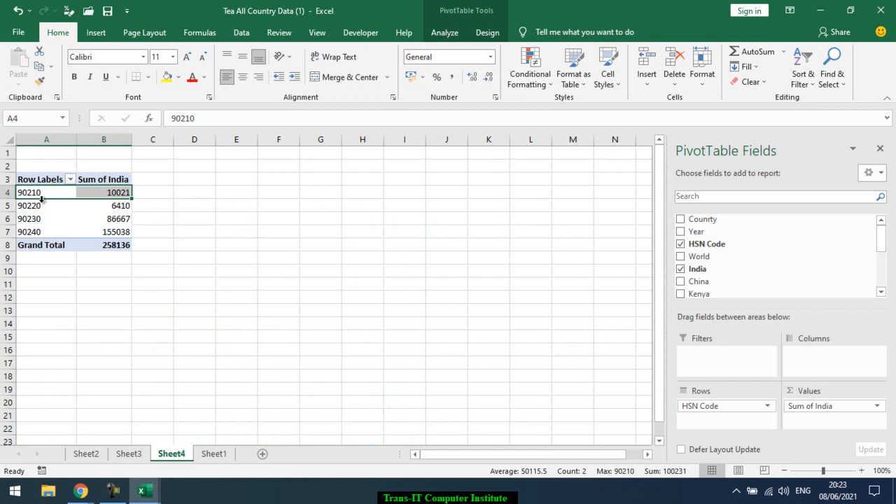
Add Year beneath HSN Code in the pivot table rows and collapse codes 90220, 90230 and 90240.
left_click(104, 219)
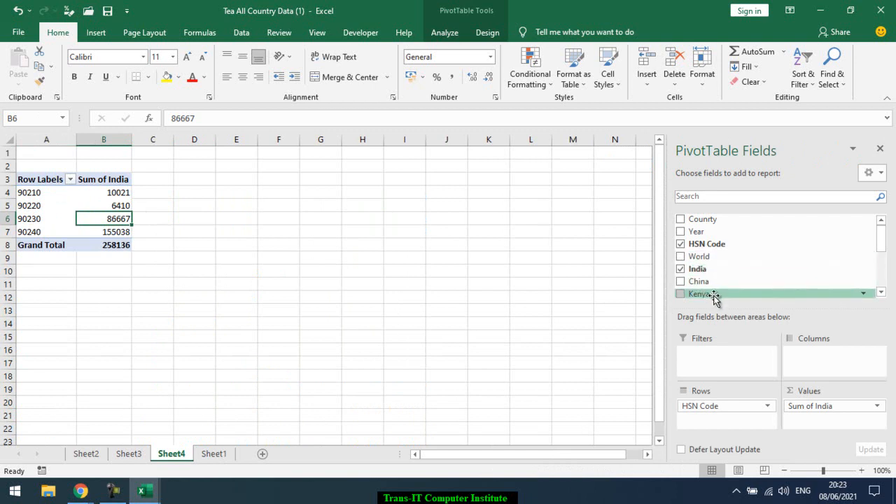
left_click_drag(702, 232, 716, 422)
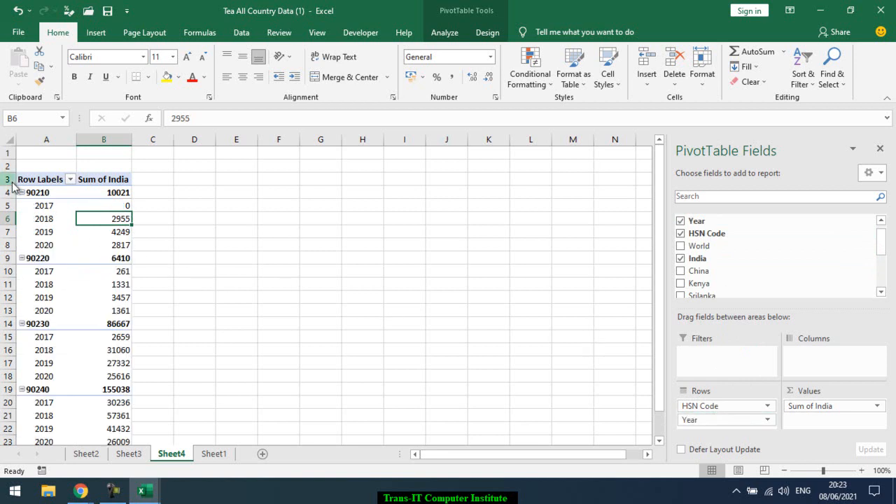
left_click(22, 258)
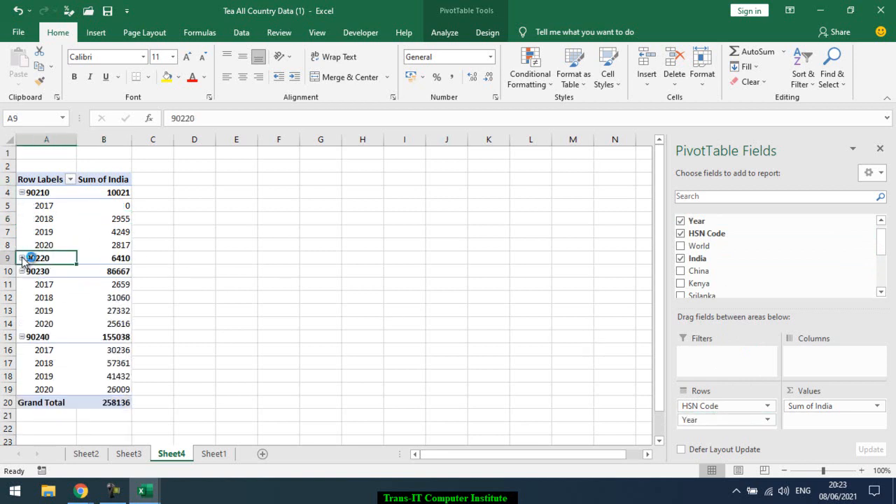
left_click(22, 272)
left_click(22, 285)
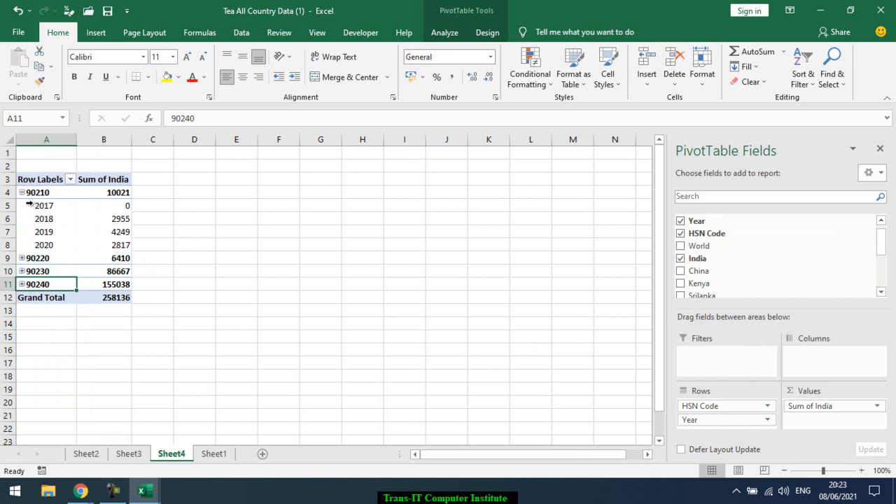
left_click_drag(28, 205, 28, 245)
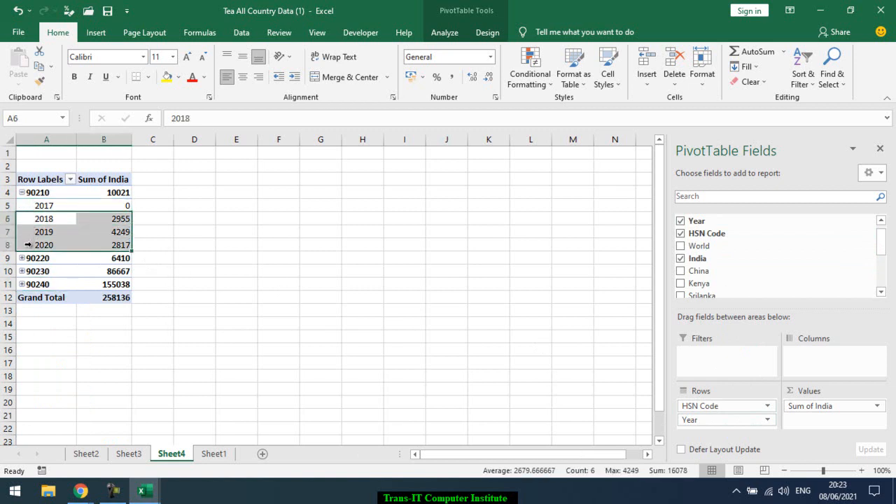
left_click(93, 220)
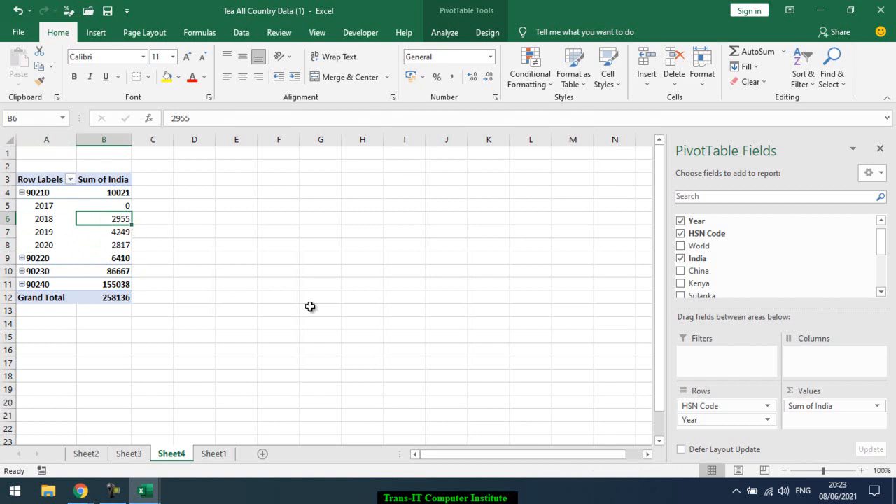
Replace Year with the Counrty field beneath HSN Code in the pivot table rows.
left_click_drag(723, 426, 764, 248)
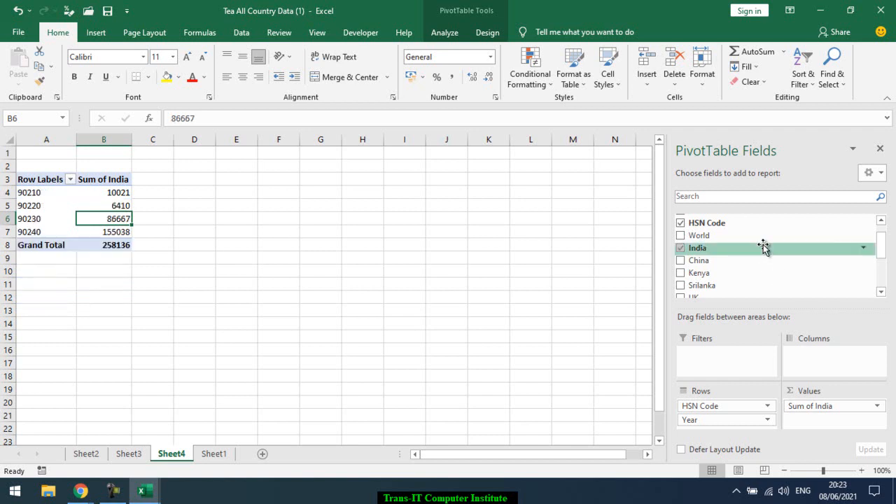
scroll(742, 280, "up", 2)
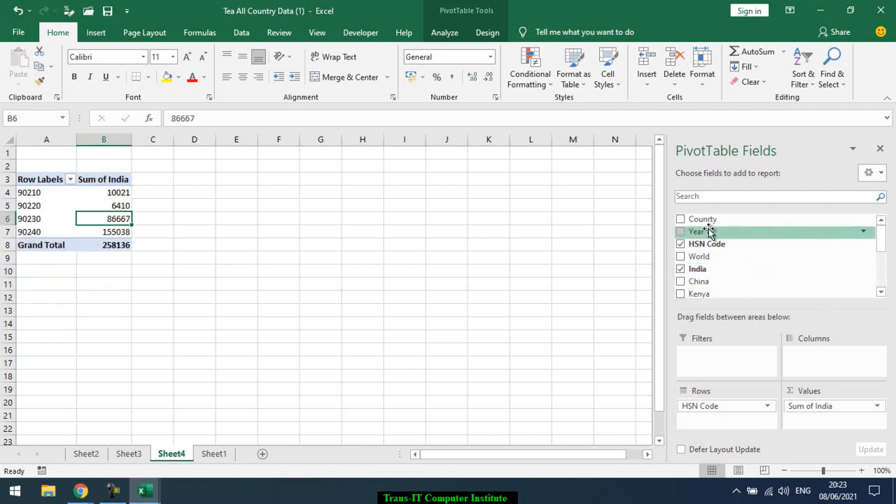
left_click_drag(708, 219, 722, 420)
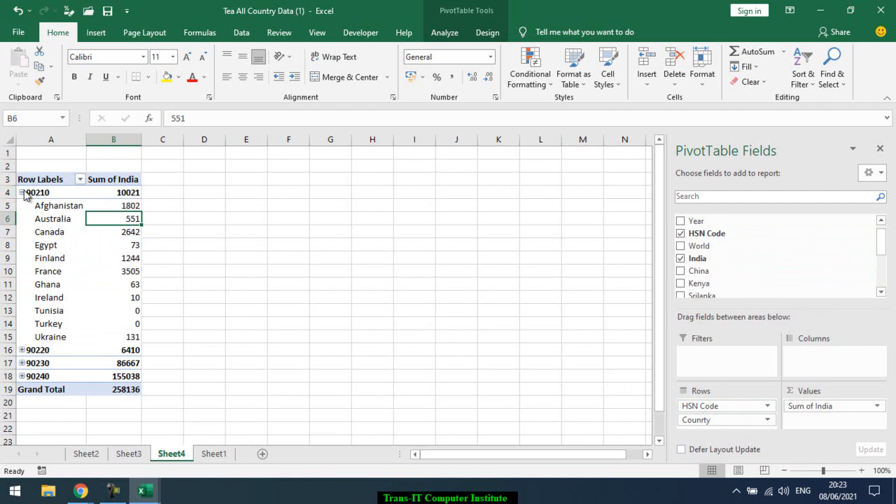
left_click_drag(40, 205, 130, 337)
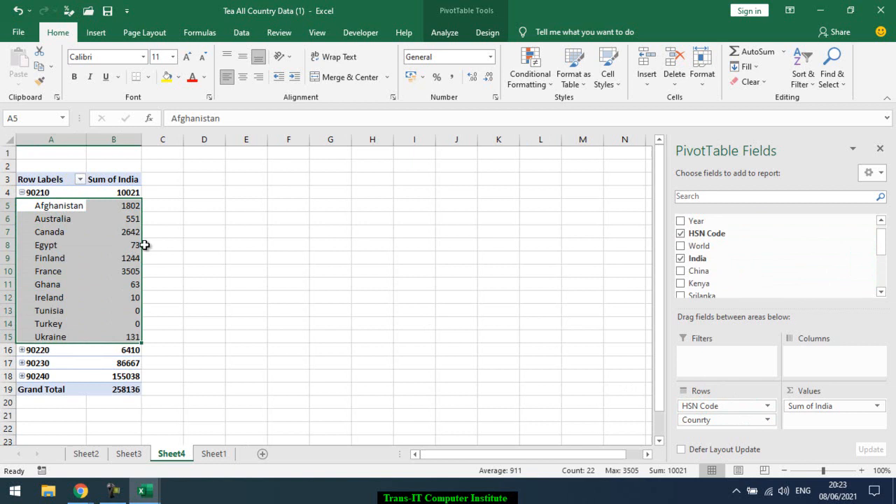
Sort the countries under HSN code 90210 by Sum of India from largest to smallest.
left_click(124, 206)
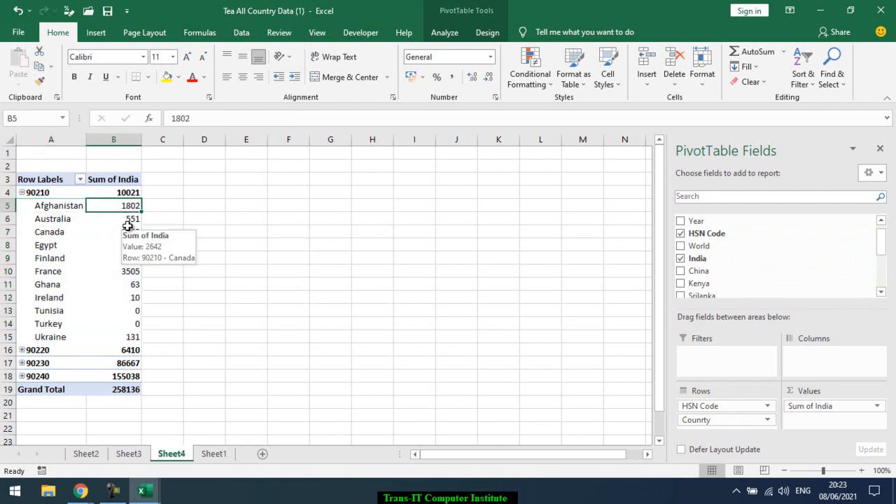
left_click(273, 32)
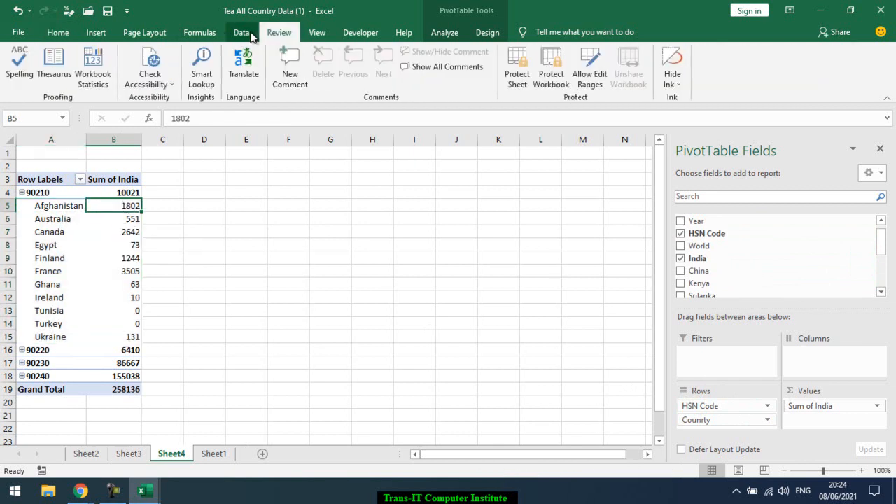
left_click(241, 32)
left_click(281, 74)
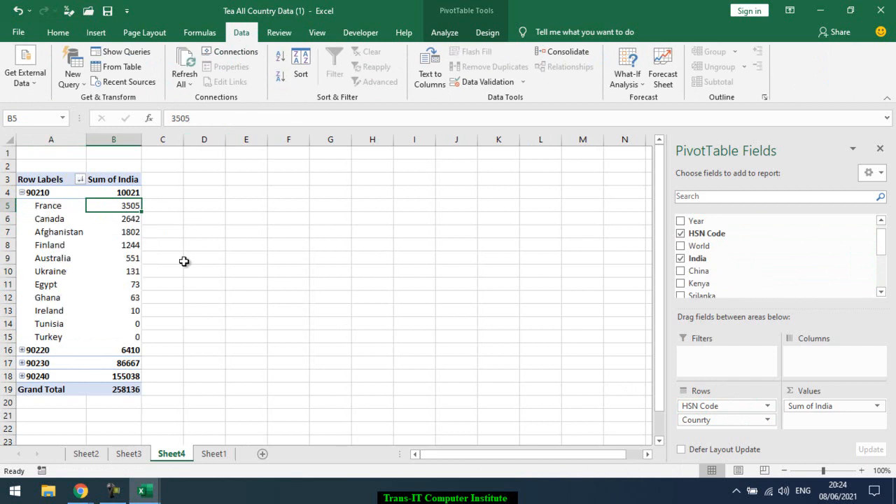
left_click_drag(41, 205, 114, 336)
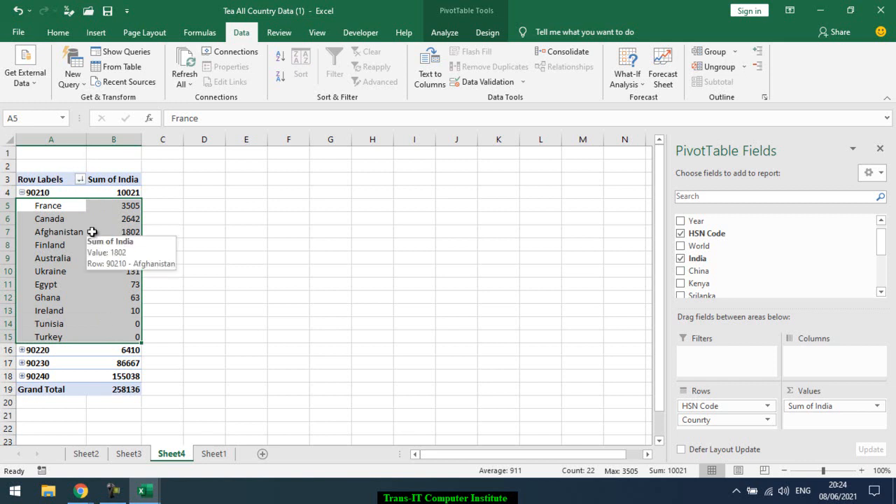
left_click(55, 205)
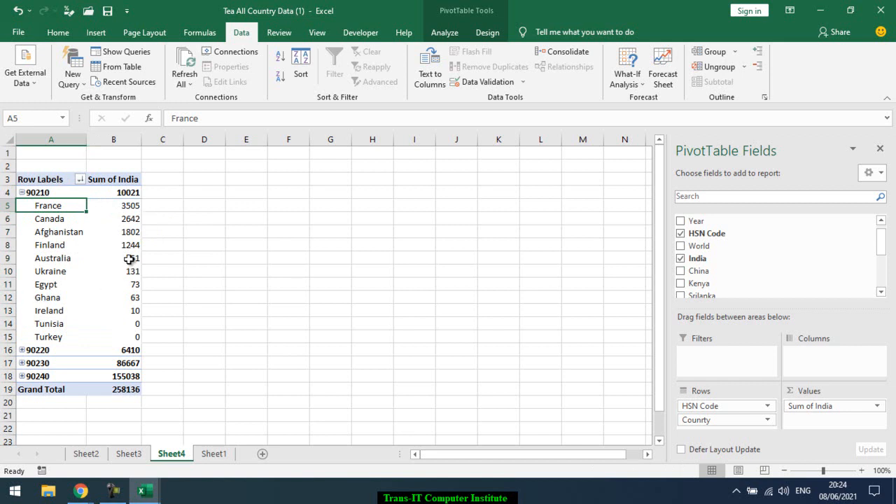
Compare the raw country rows in Sheet1 with the sorted country sums for HSN code 90210 on Sheet4.
mouse_move(119, 259)
mouse_move(52, 208)
left_click(215, 453)
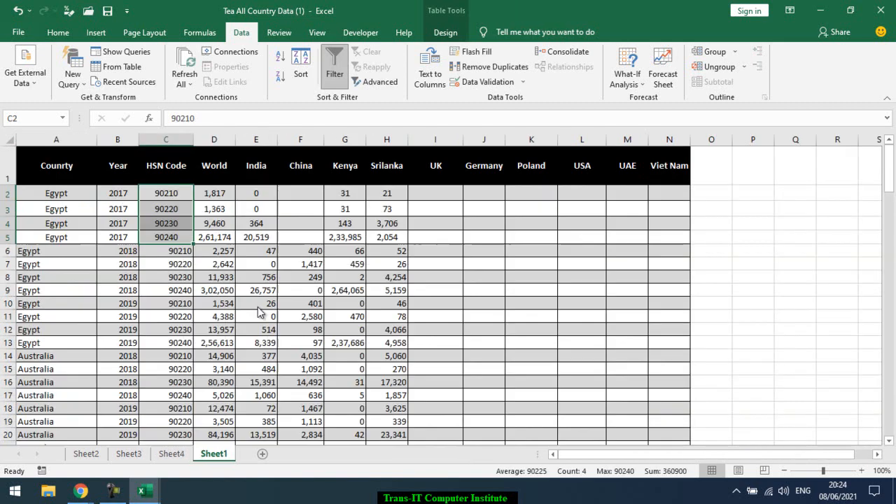
left_click(226, 255)
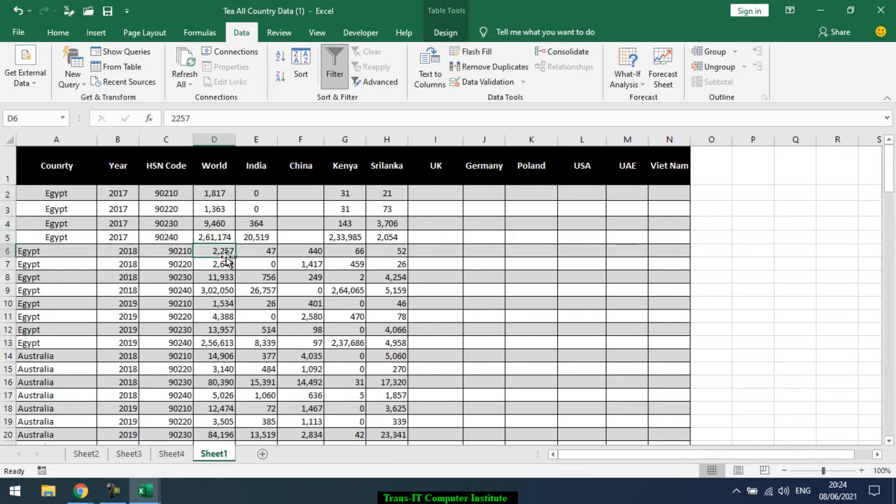
left_click(171, 454)
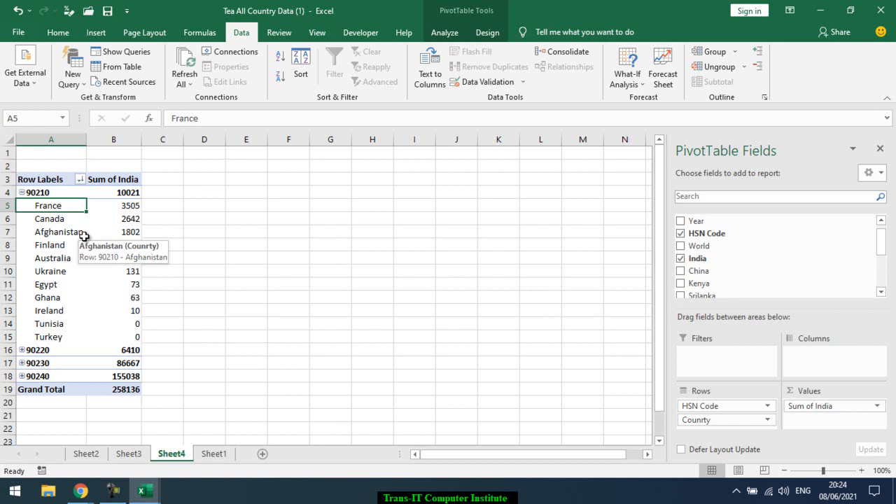
left_click(224, 456)
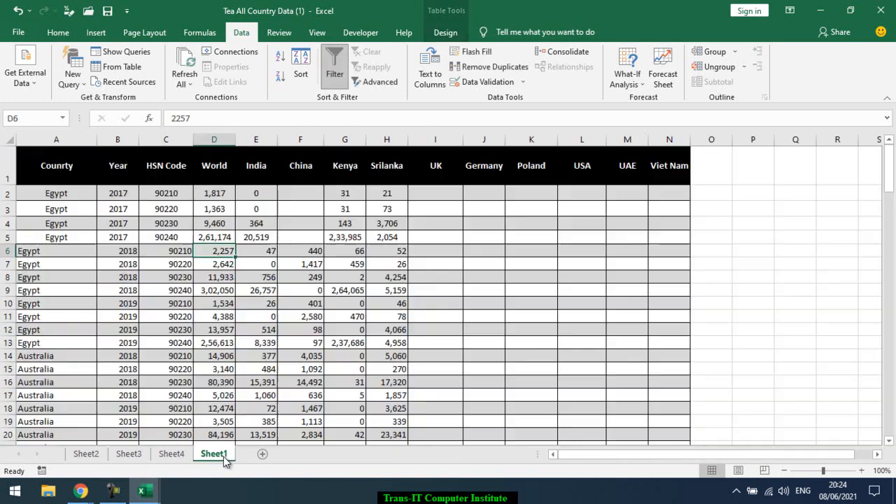
left_click(66, 209)
left_click(84, 224)
left_click(161, 236)
left_click(249, 278)
left_click(214, 315)
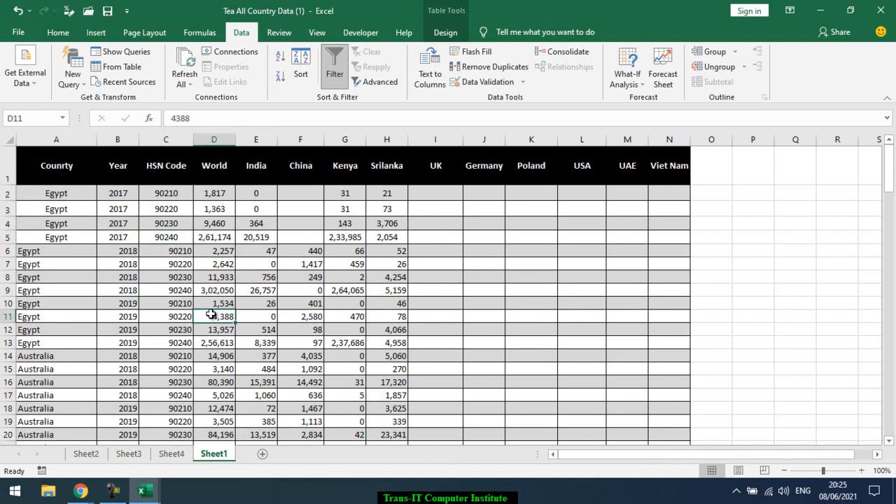
left_click(171, 454)
left_click(108, 275)
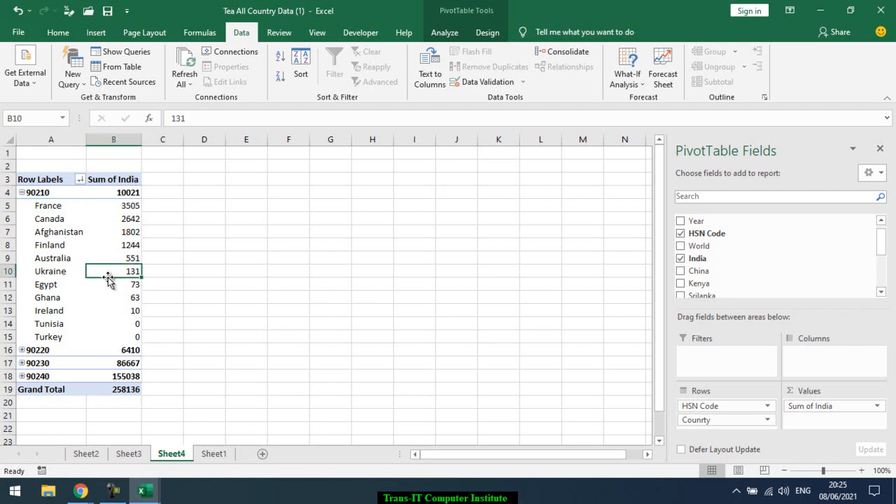